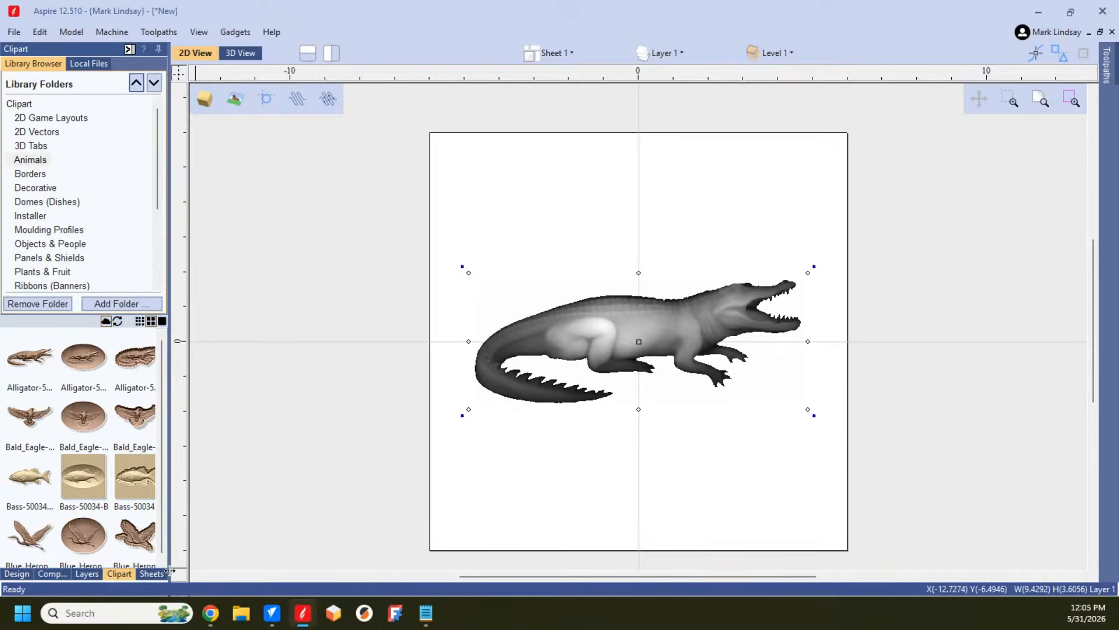
Step: Create a bounding-box distortion envelope around the alligator component with the Distort Object tool
{"action": "left_click", "coordinate": [16, 574]}
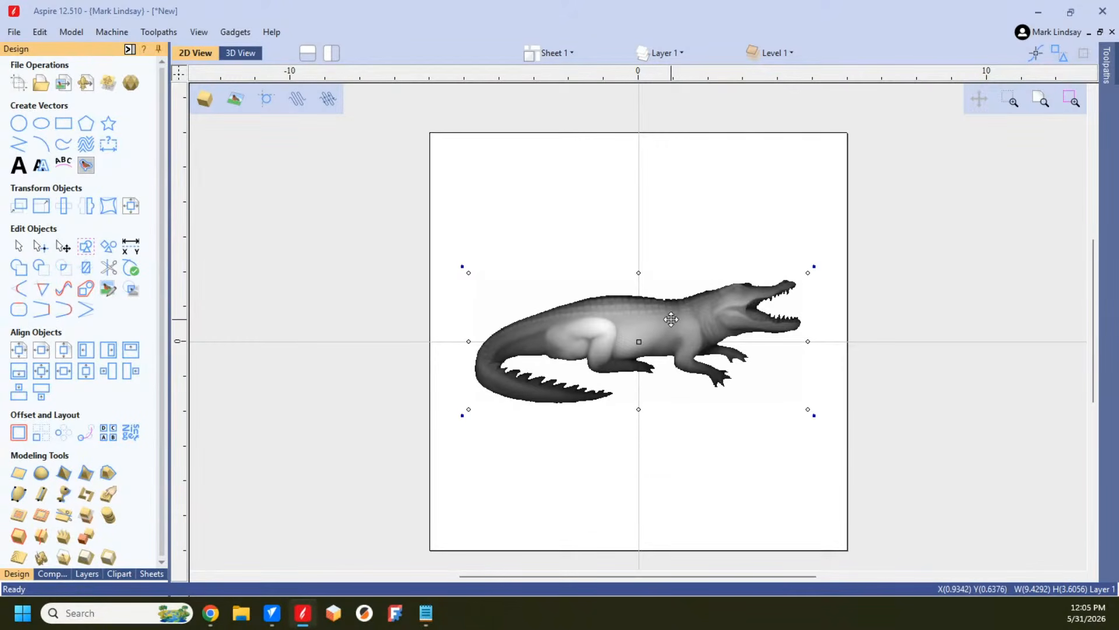
{"action": "left_click", "coordinate": [101, 206]}
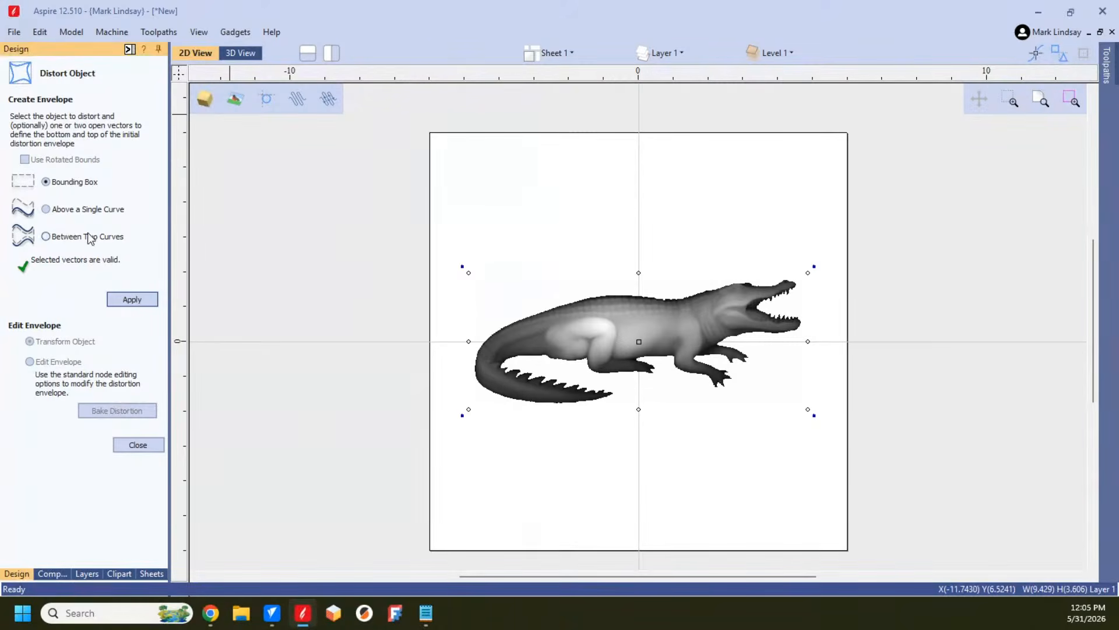
{"action": "left_click", "coordinate": [132, 299]}
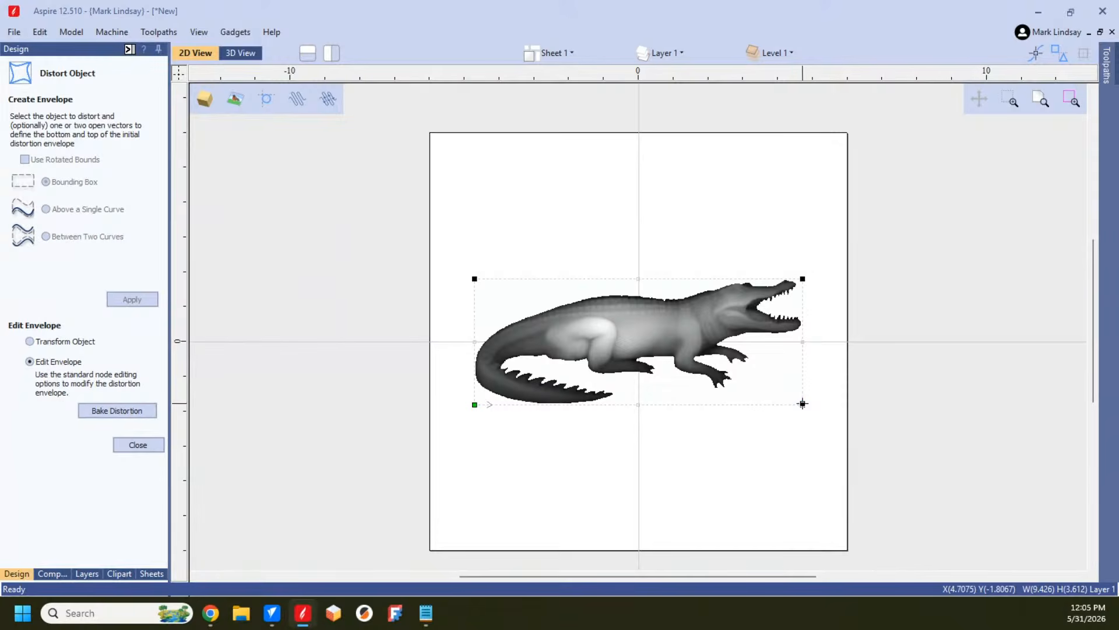
Step: Pull the envelope's four corners outward, lowering the bottom corner at the head end most, to an overall size of about 10.78 by 6.60 inches
{"action": "left_click_drag", "start_coordinate": [802, 404], "coordinate": [802, 495]}
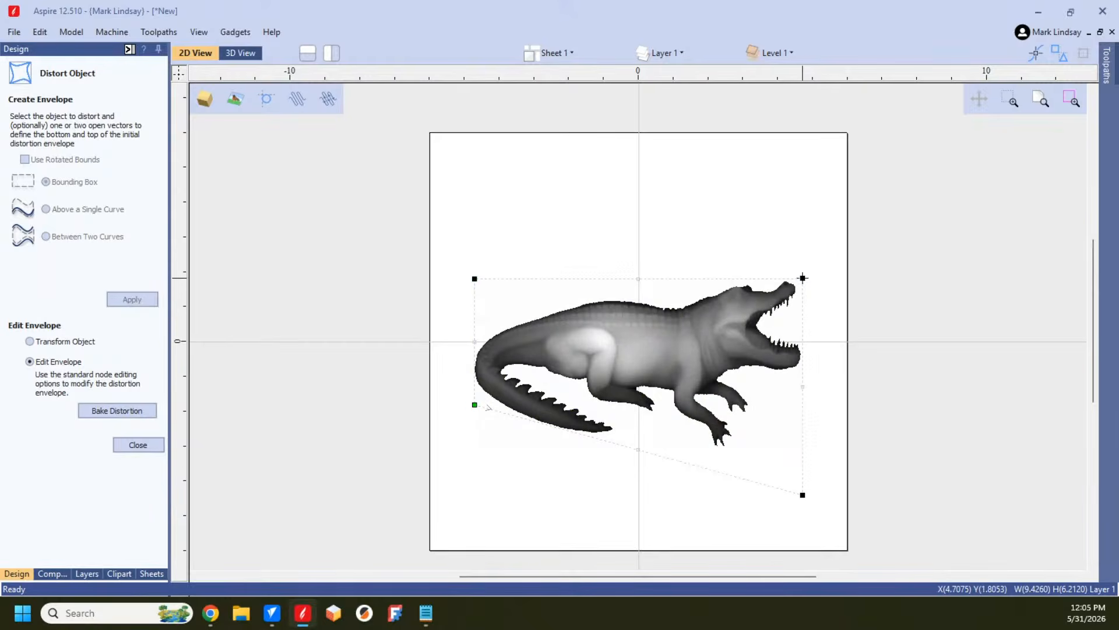
{"action": "mouse_move", "coordinate": [804, 279]}
{"action": "left_mouse_down"}
{"action": "mouse_move", "coordinate": [806, 261]}
{"action": "mouse_move", "coordinate": [819, 264]}
{"action": "left_mouse_up"}
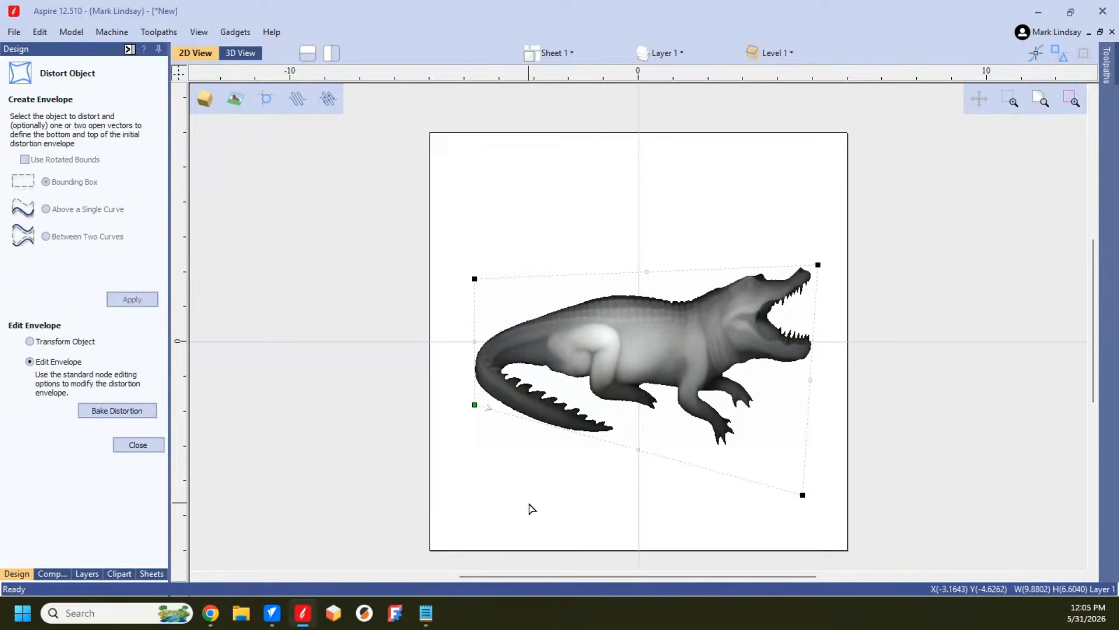
{"action": "left_click_drag", "start_coordinate": [473, 403], "coordinate": [448, 397]}
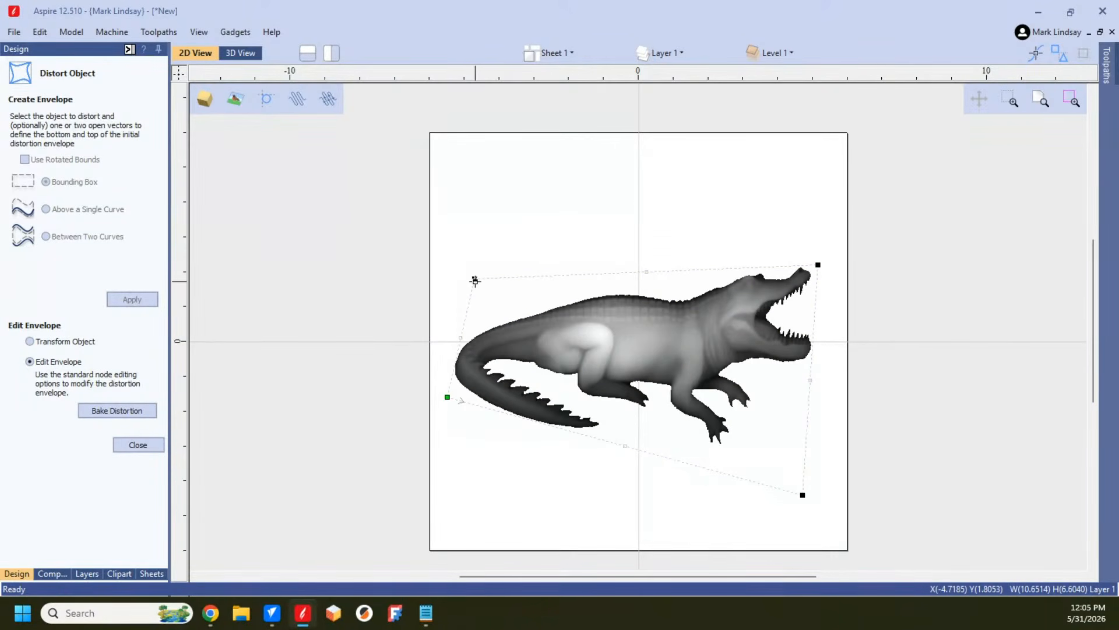
{"action": "left_click_drag", "start_coordinate": [475, 279], "coordinate": [443, 279]}
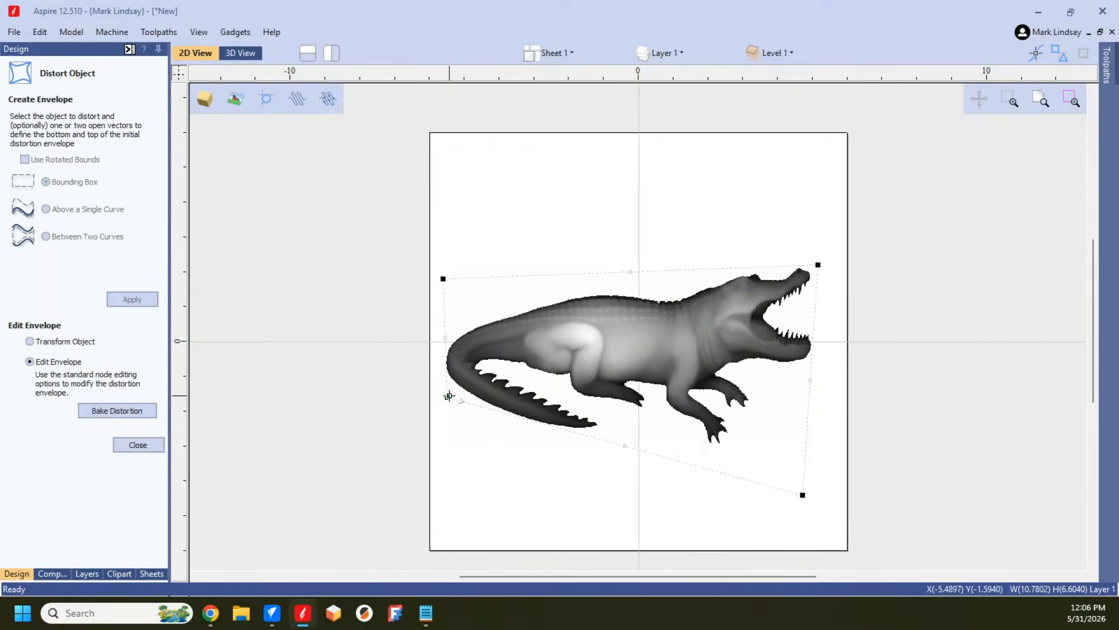
{"action": "left_click_drag", "start_coordinate": [450, 396], "coordinate": [447, 397]}
Step: Insert a point on the envelope's bottom edge below the front legs and move it slightly upward
{"action": "right_click", "coordinate": [625, 447]}
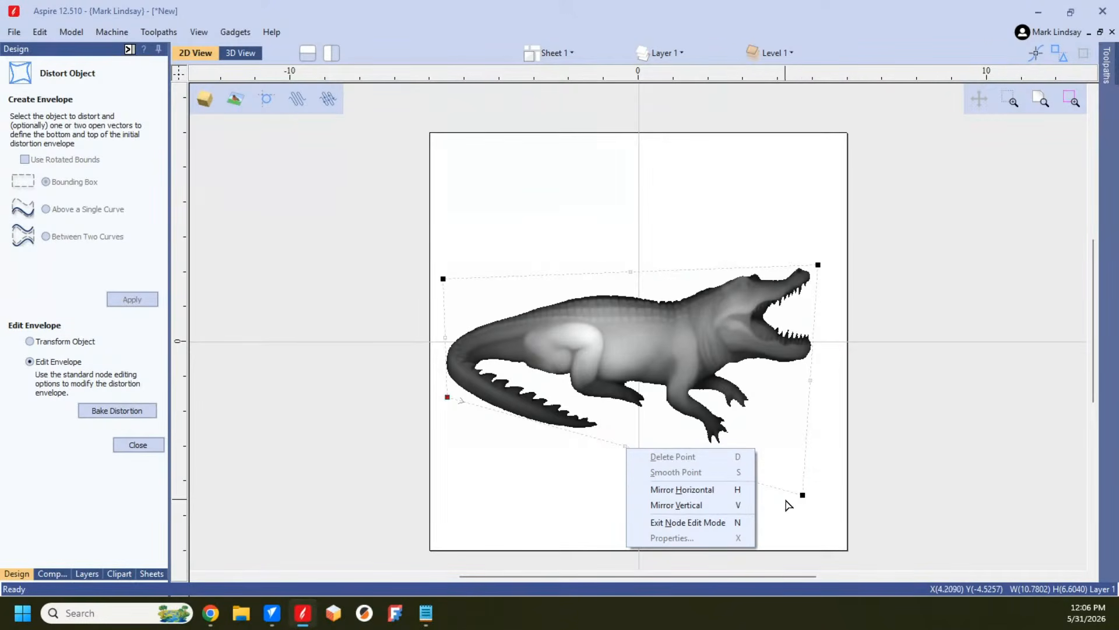
{"action": "left_click", "coordinate": [690, 489]}
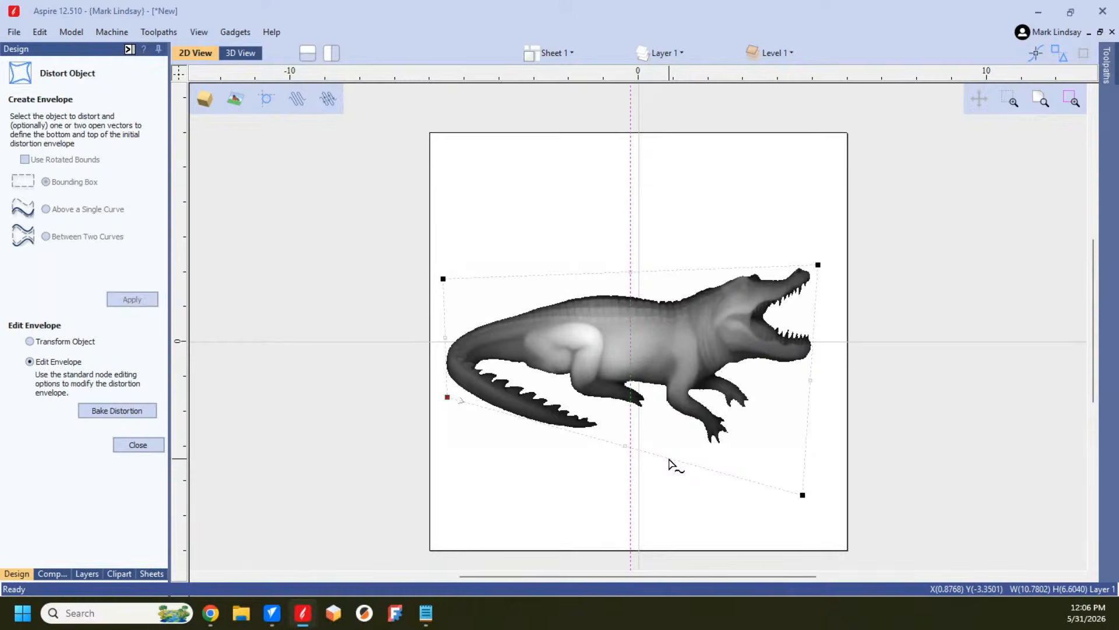
{"action": "right_click", "coordinate": [669, 465]}
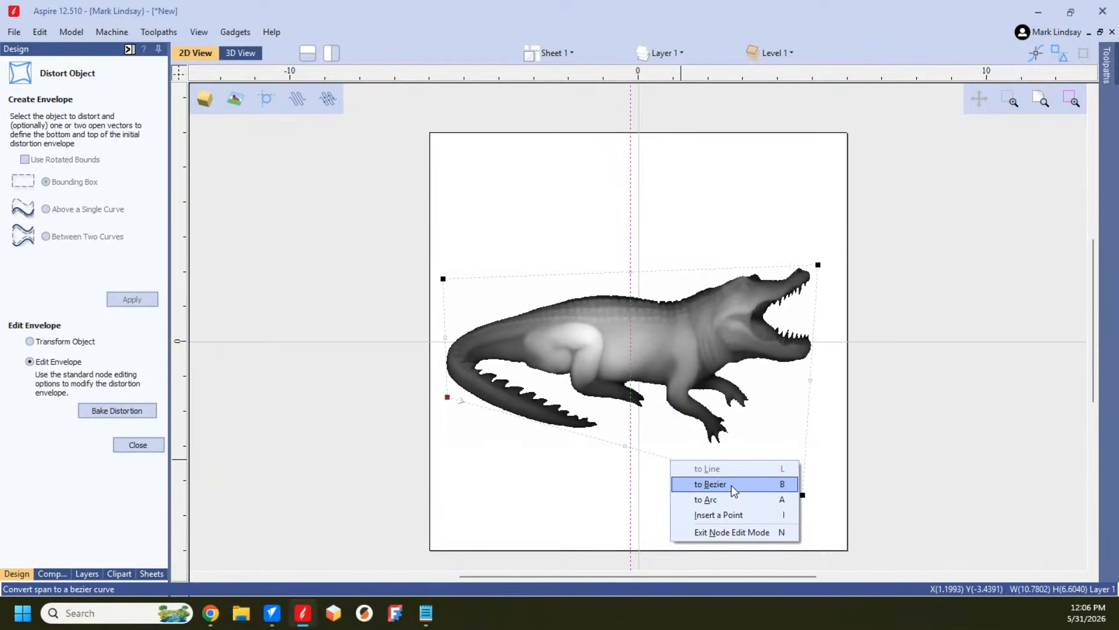
{"action": "left_click", "coordinate": [719, 515]}
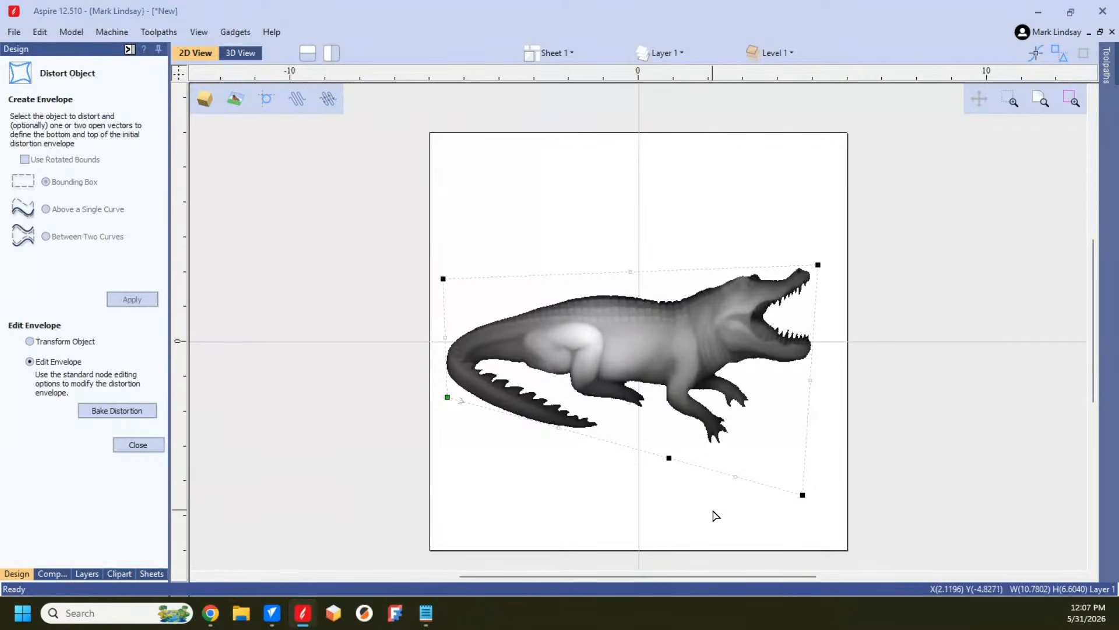
{"action": "left_click_drag", "start_coordinate": [669, 459], "coordinate": [675, 437]}
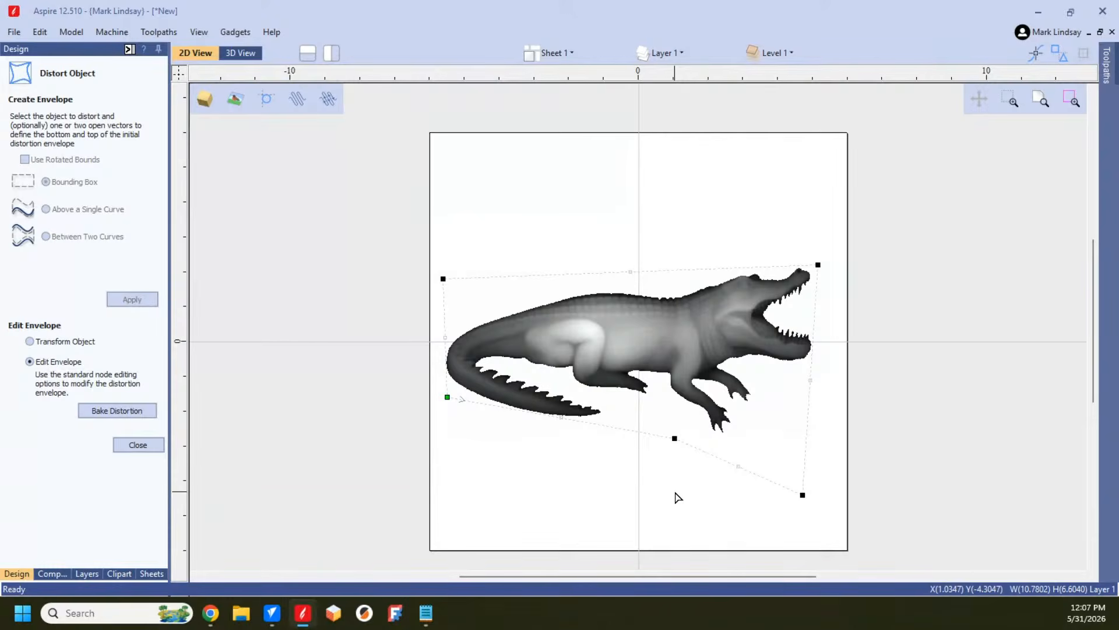
Step: Insert a point on the envelope's top edge above the alligator's back, move it slightly downward, and close the distortion tool
{"action": "right_click", "coordinate": [568, 279]}
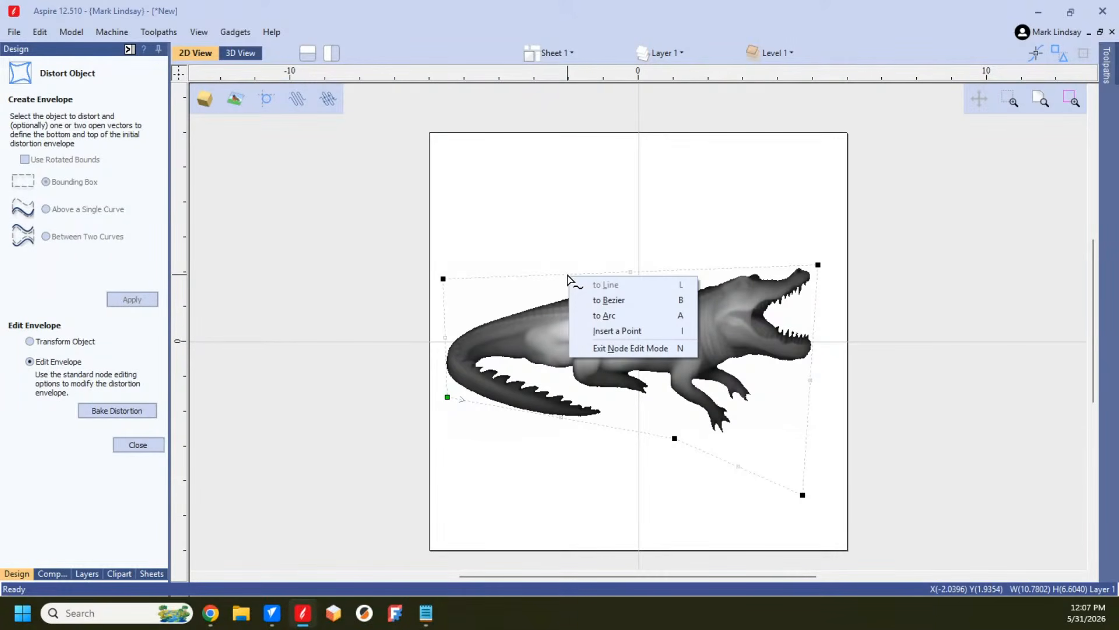
{"action": "left_click", "coordinate": [633, 331]}
{"action": "left_click_drag", "start_coordinate": [568, 275], "coordinate": [568, 284]}
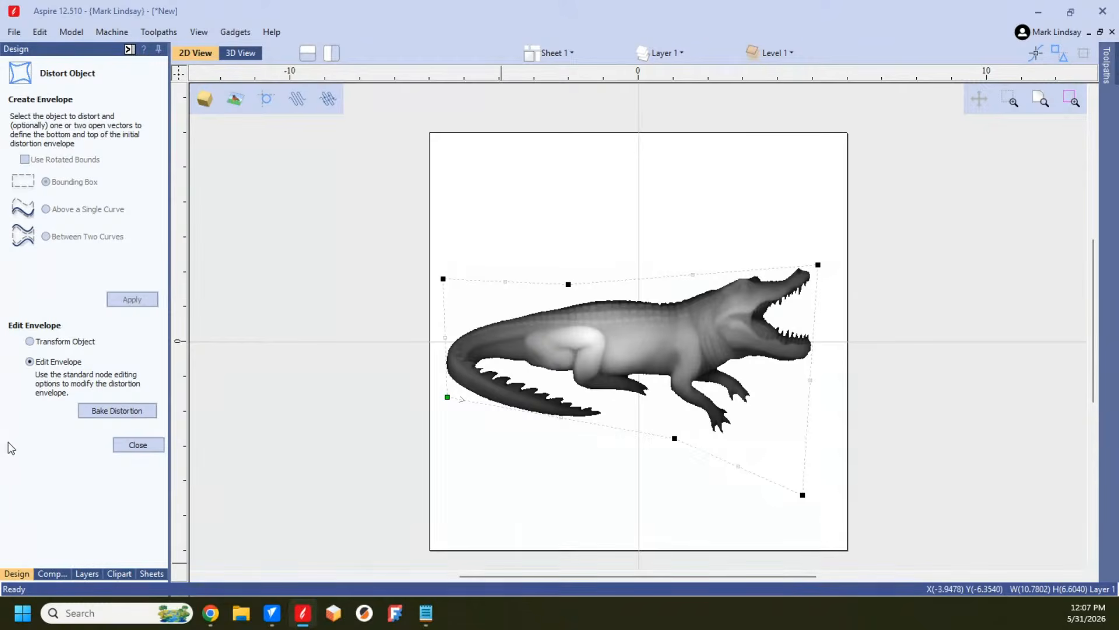
{"action": "left_click", "coordinate": [146, 445]}
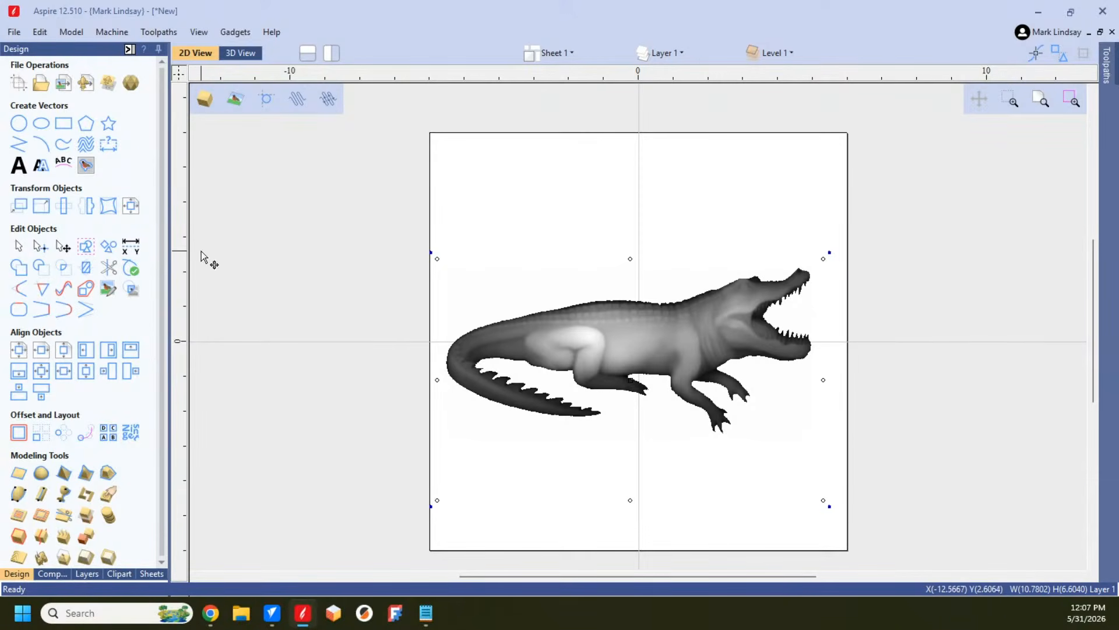
Step: Reopen Distort Object for the alligator and bake its distortion into the component
{"action": "left_click", "coordinate": [102, 204]}
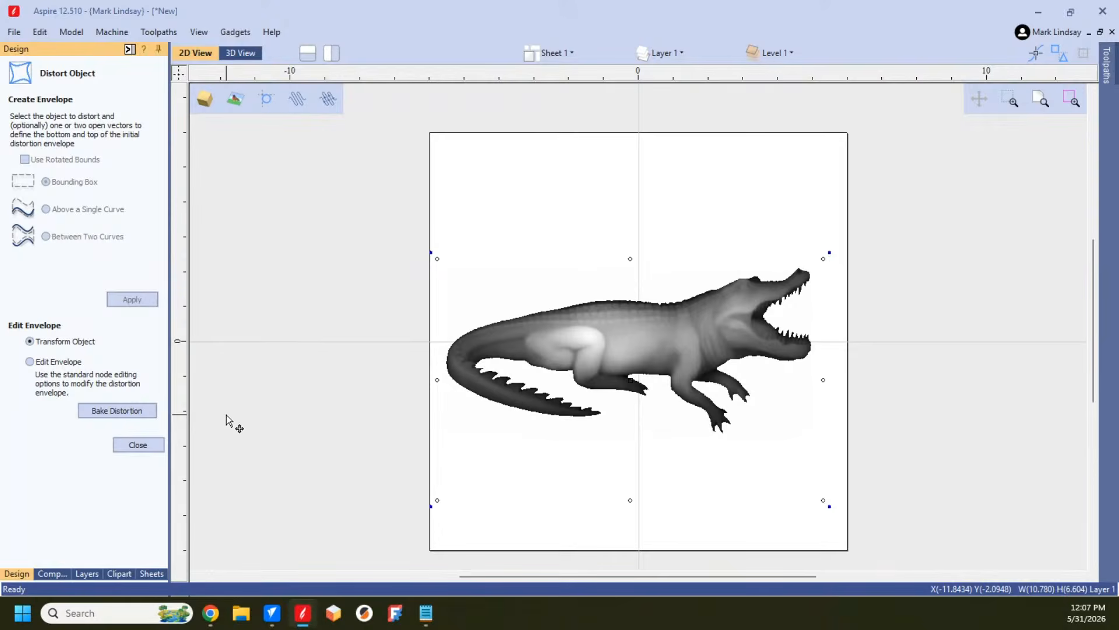
{"action": "left_click", "coordinate": [120, 413]}
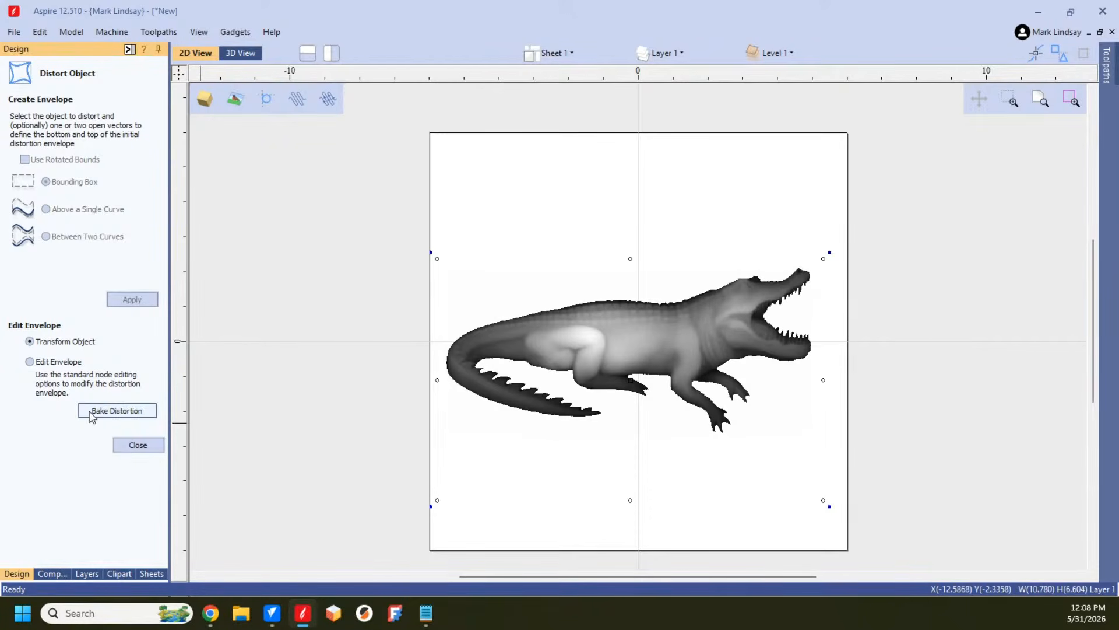
{"action": "left_click", "coordinate": [116, 412]}
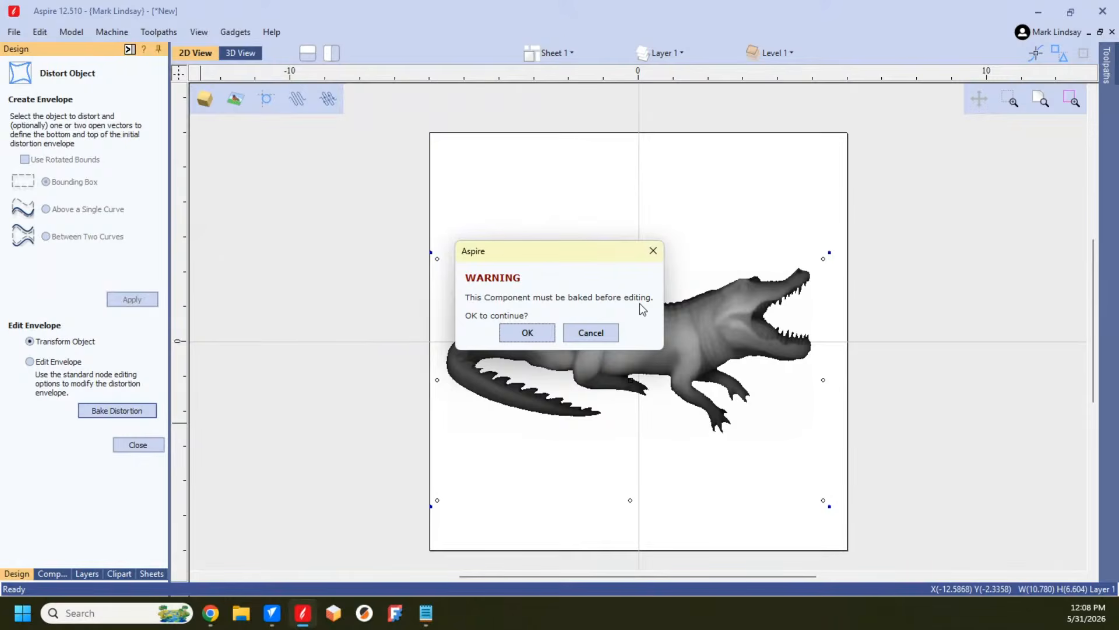
{"action": "left_click", "coordinate": [534, 331]}
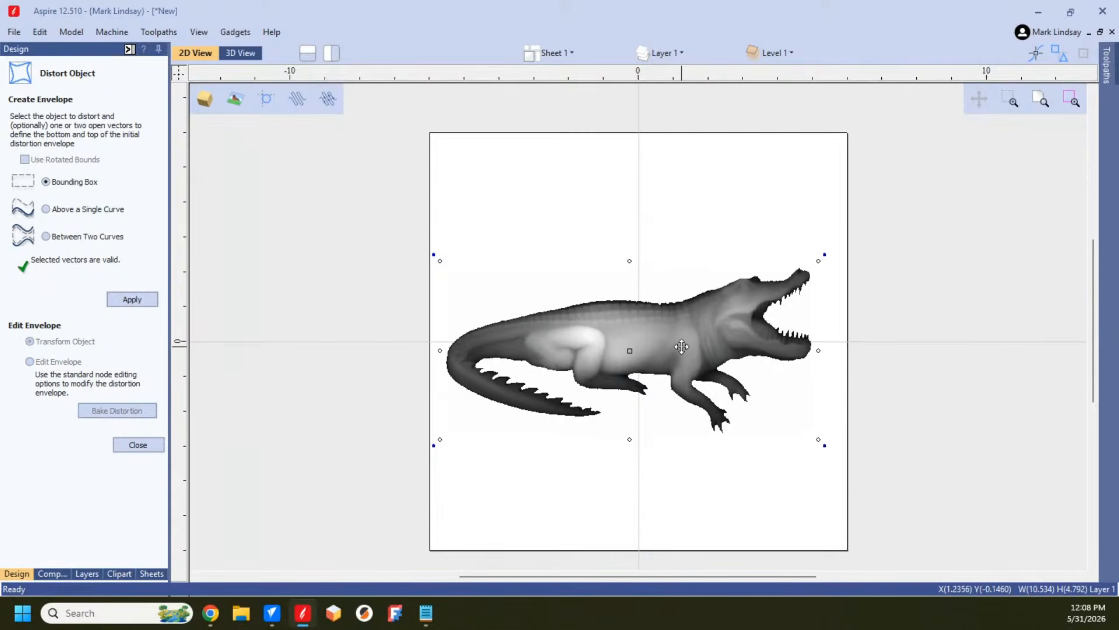
Step: Check the baked alligator's entry in the component list and close the Distort Object tool
{"action": "left_click", "coordinate": [56, 572]}
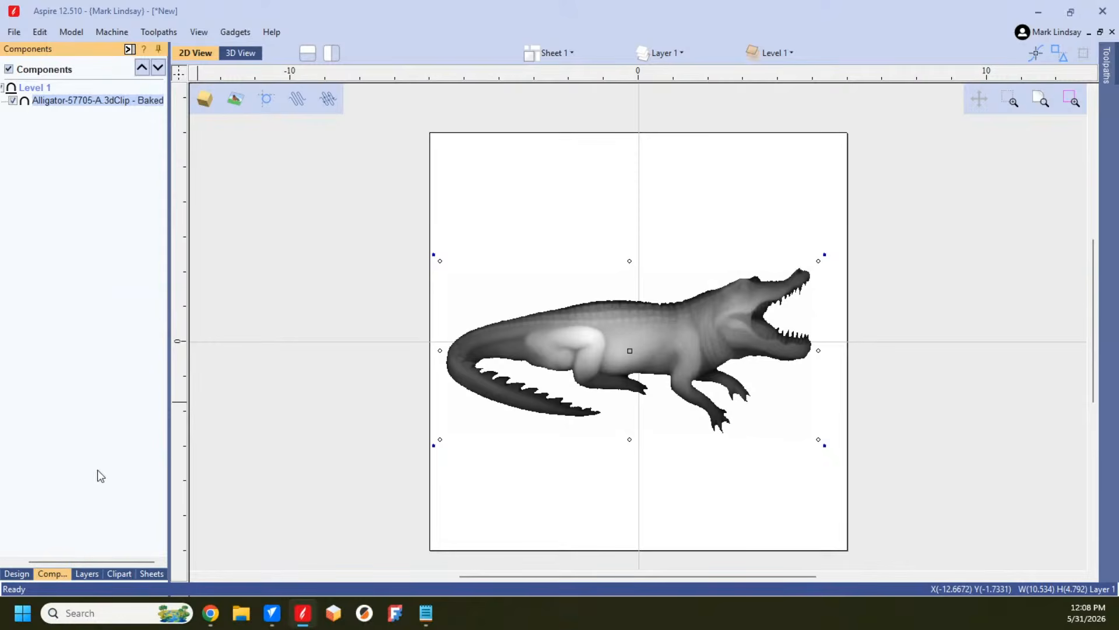
{"action": "mouse_move", "coordinate": [81, 101]}
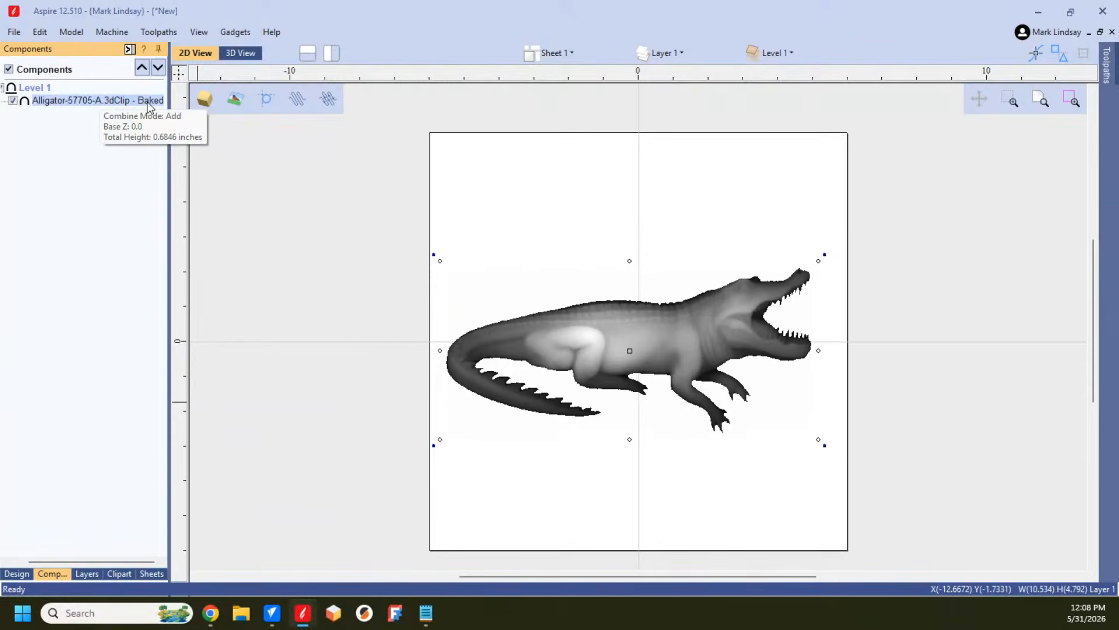
{"action": "left_click", "coordinate": [17, 575]}
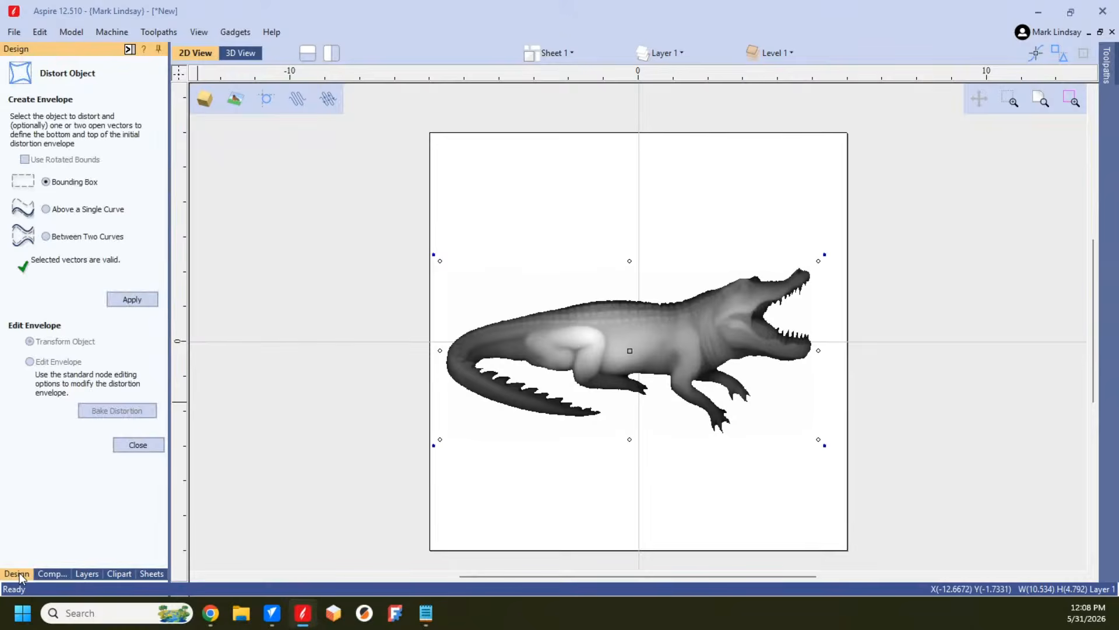
{"action": "left_click", "coordinate": [142, 446]}
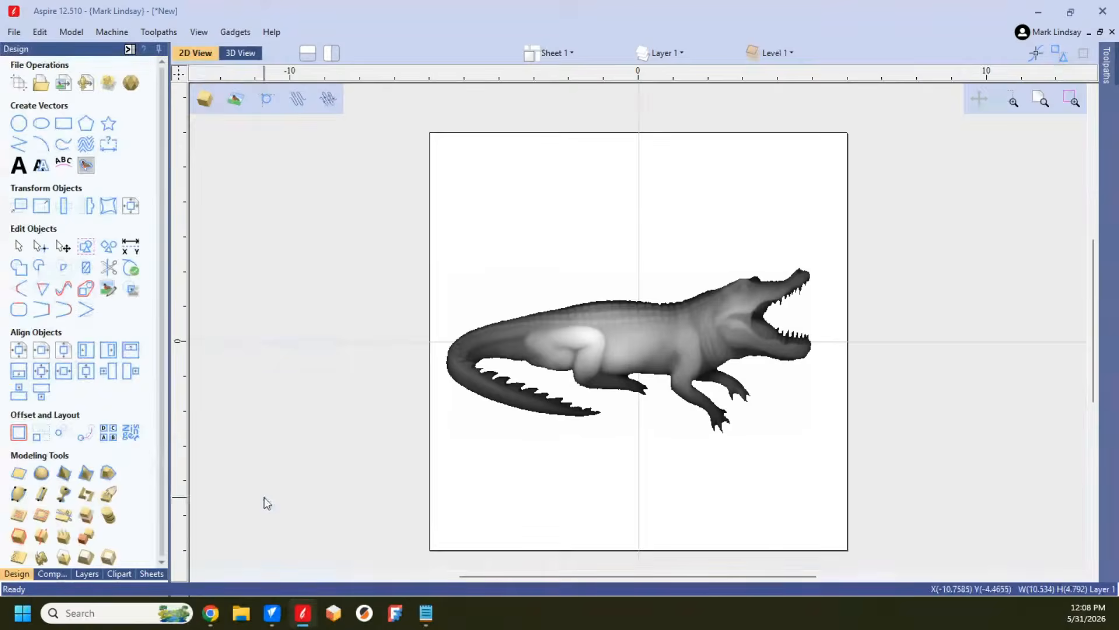
Step: Review the alligator's component properties, including the Bake option, and return to the component list
{"action": "right_click", "coordinate": [627, 331]}
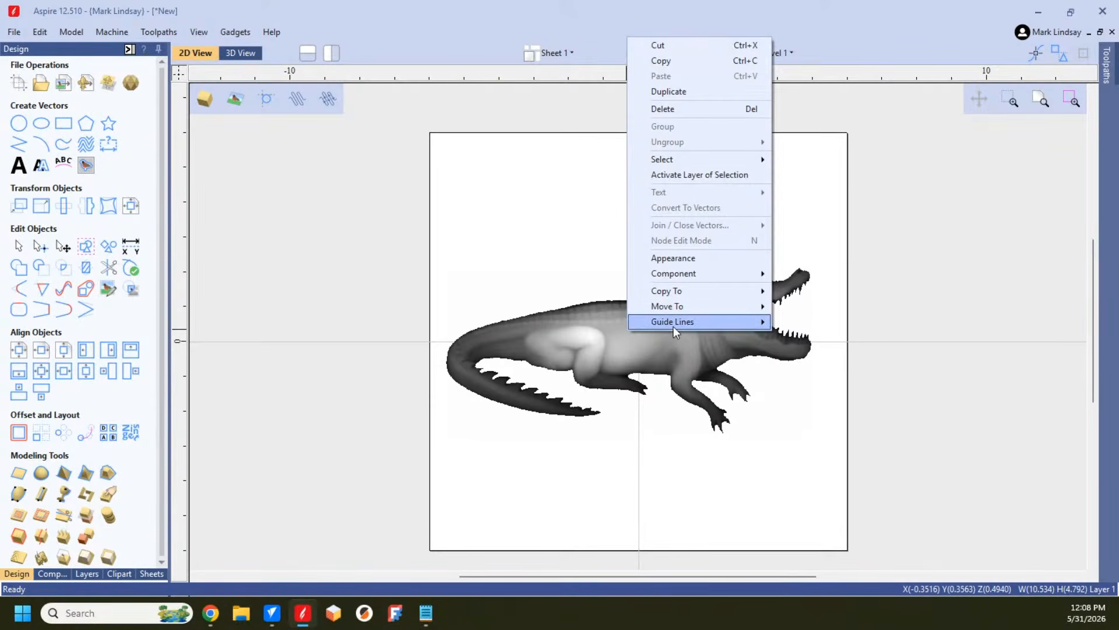
{"action": "mouse_move", "coordinate": [681, 273]}
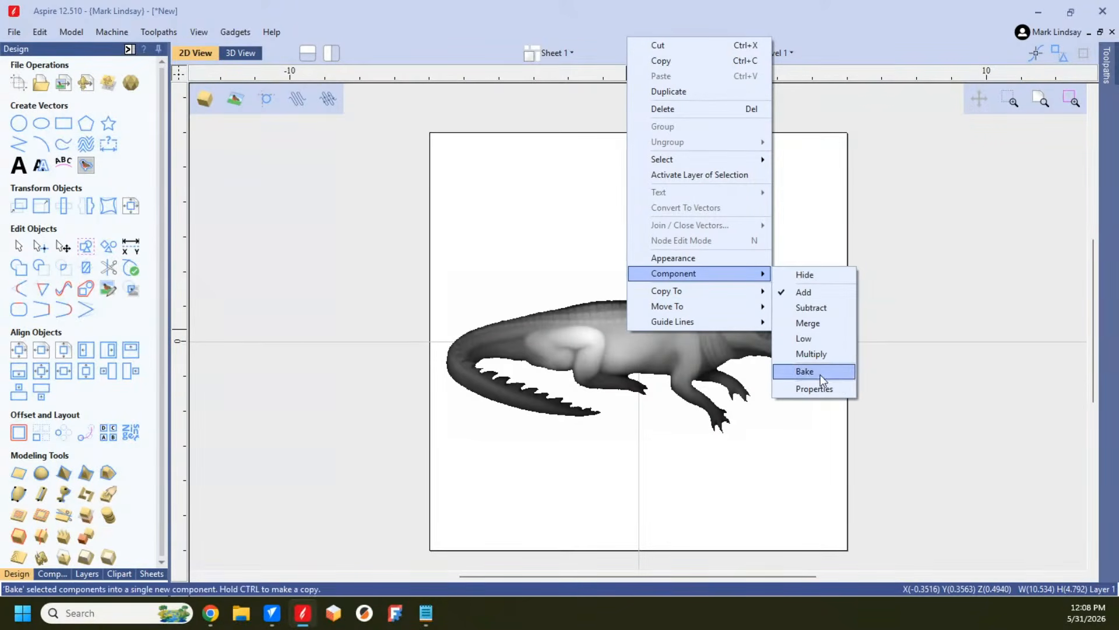
{"action": "left_click", "coordinate": [821, 389]}
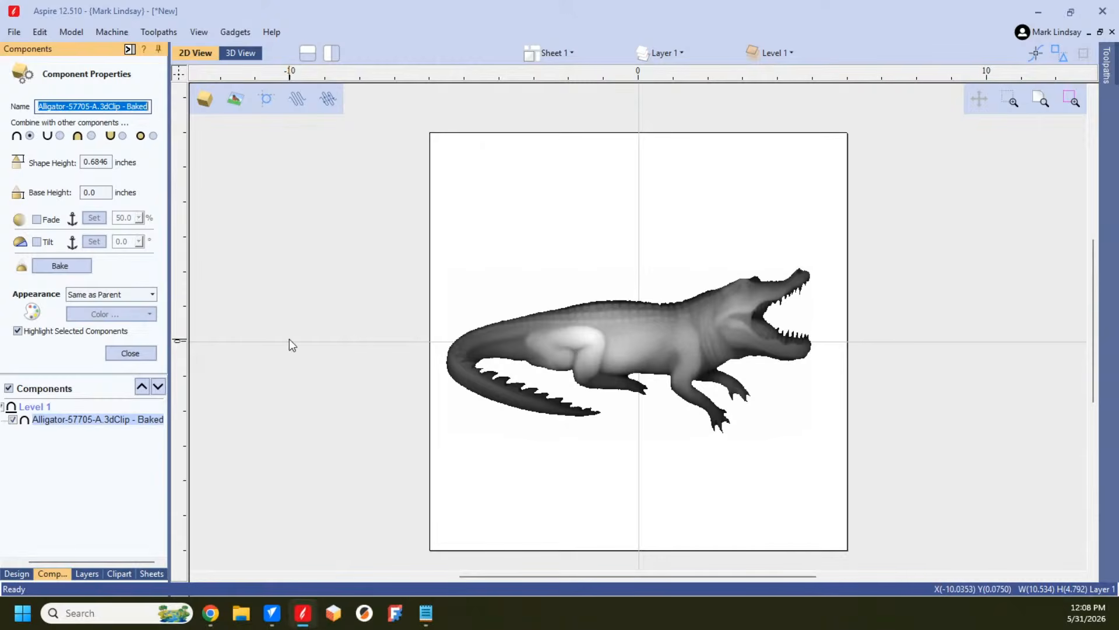
{"action": "left_click", "coordinate": [130, 354]}
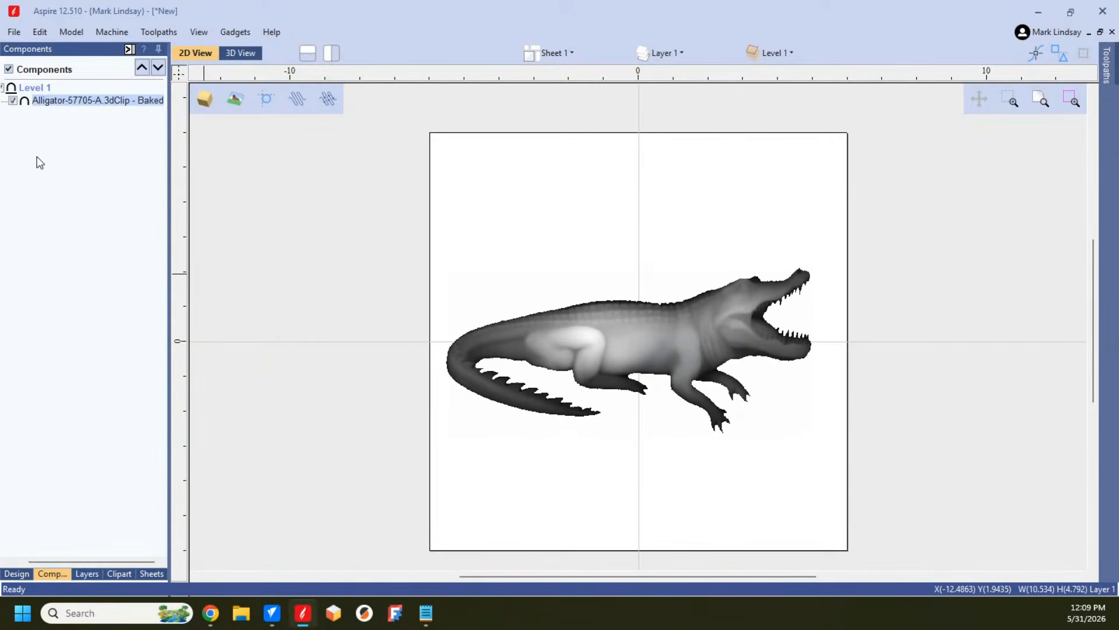
Step: Draw an open wavy polyline below the alligator, about 9.44 inches wide and 1.35 inches high
{"action": "mouse_move", "coordinate": [50, 112]}
{"action": "left_click", "coordinate": [16, 574]}
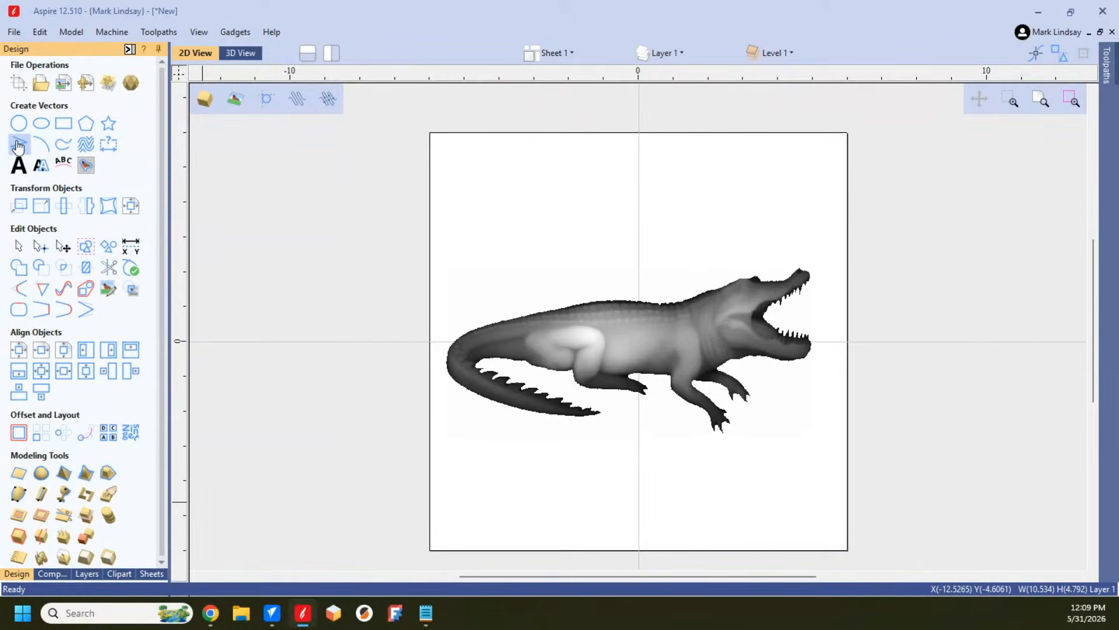
{"action": "left_click", "coordinate": [20, 145]}
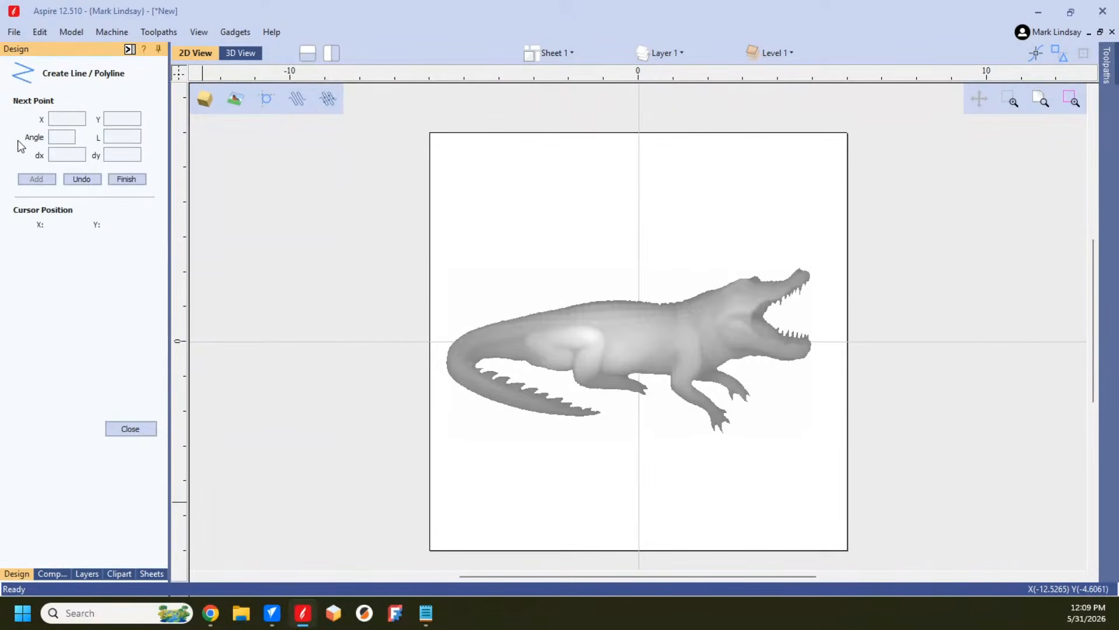
{"action": "left_click", "coordinate": [470, 465]}
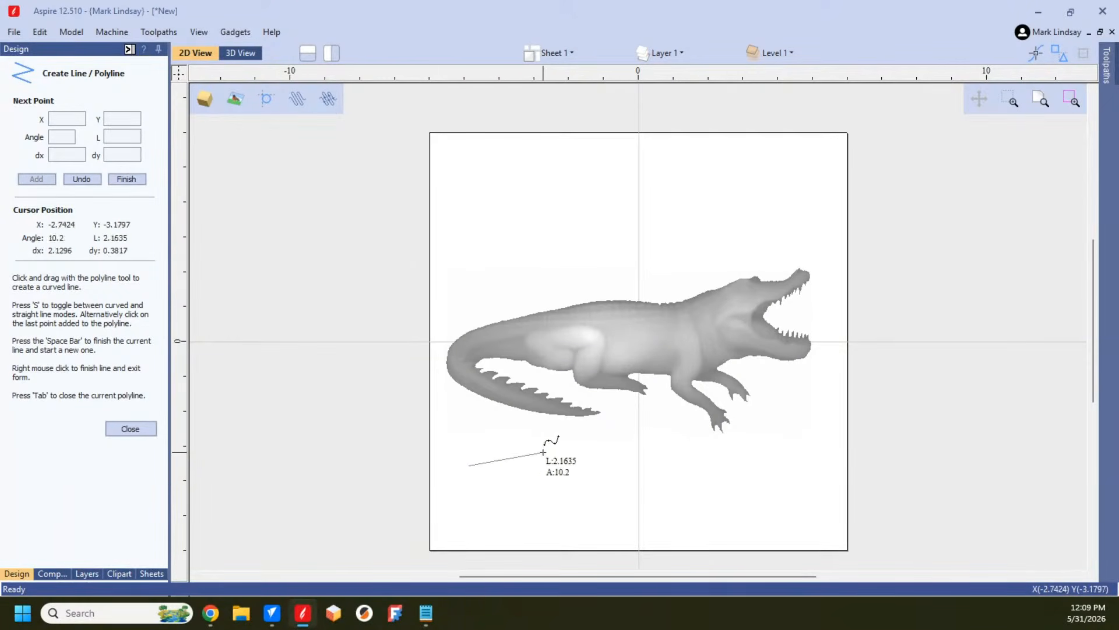
{"action": "left_click_drag", "start_coordinate": [580, 488], "coordinate": [818, 466]}
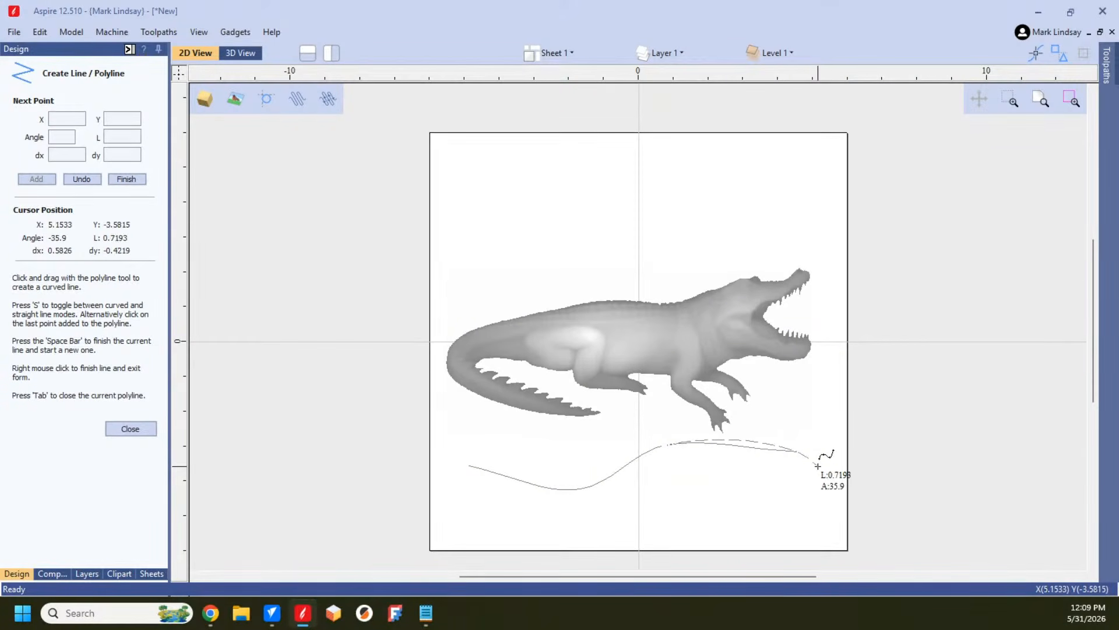
{"action": "key", "text": "space"}
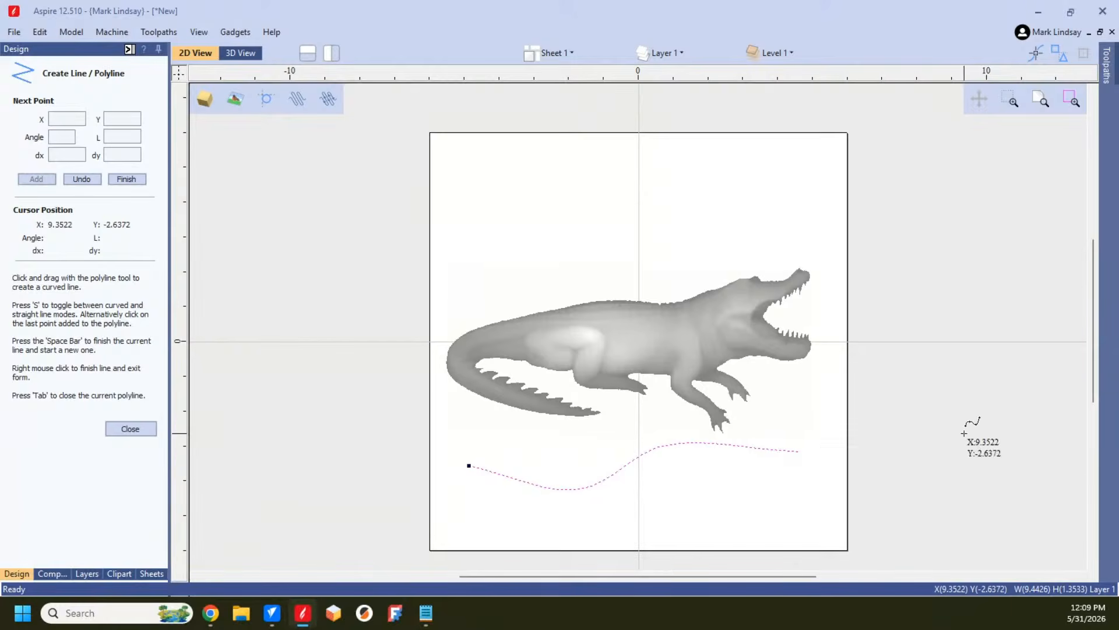
{"action": "left_click", "coordinate": [130, 428]}
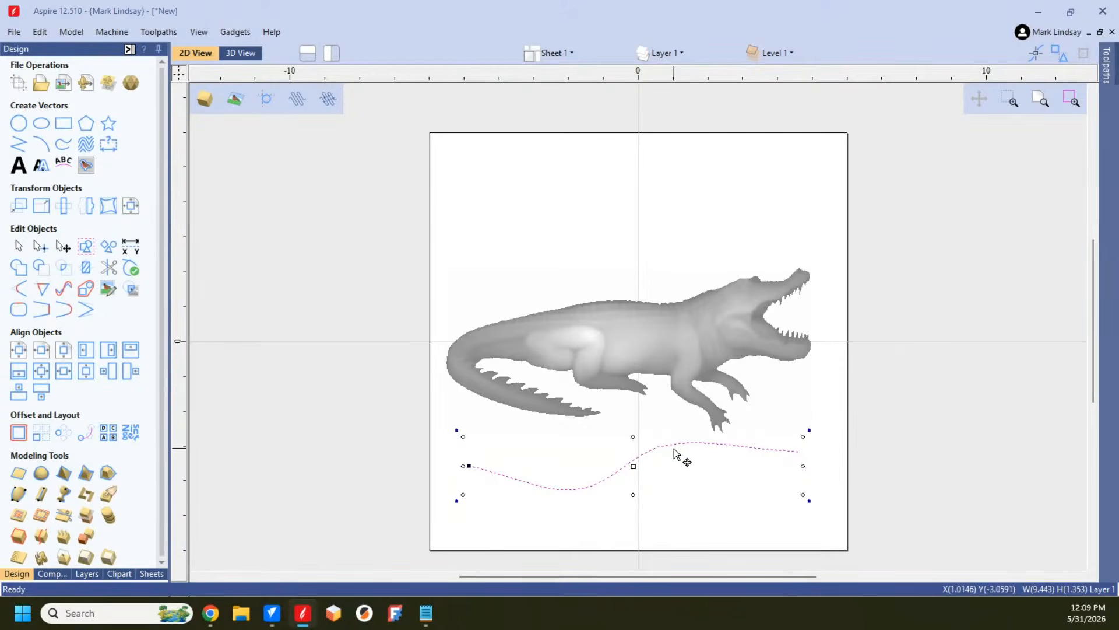
Step: Apply a Distort Object envelope of type Above a Single Curve to the alligator, using the wavy polyline as the bottom edge
{"action": "left_click", "coordinate": [640, 339]}
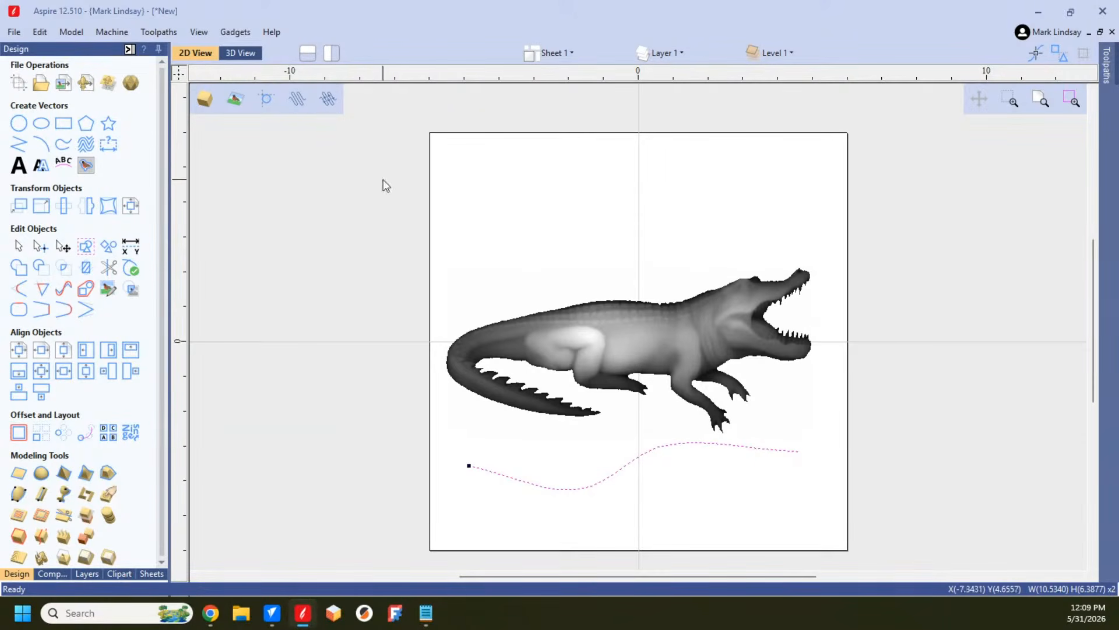
{"action": "left_click", "coordinate": [109, 205]}
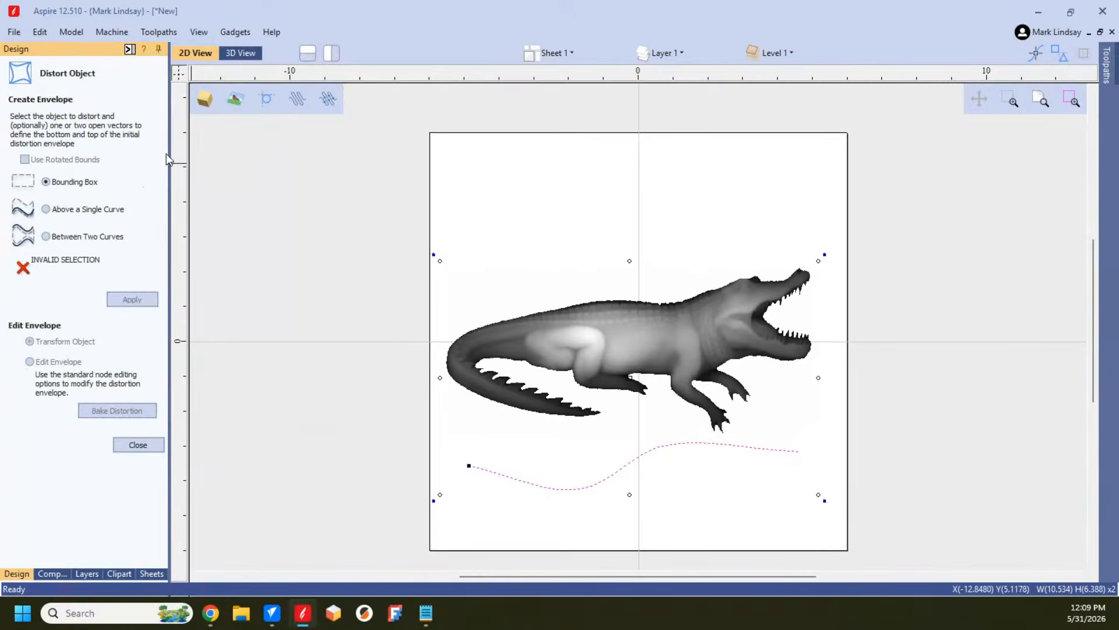
{"action": "left_click", "coordinate": [530, 236]}
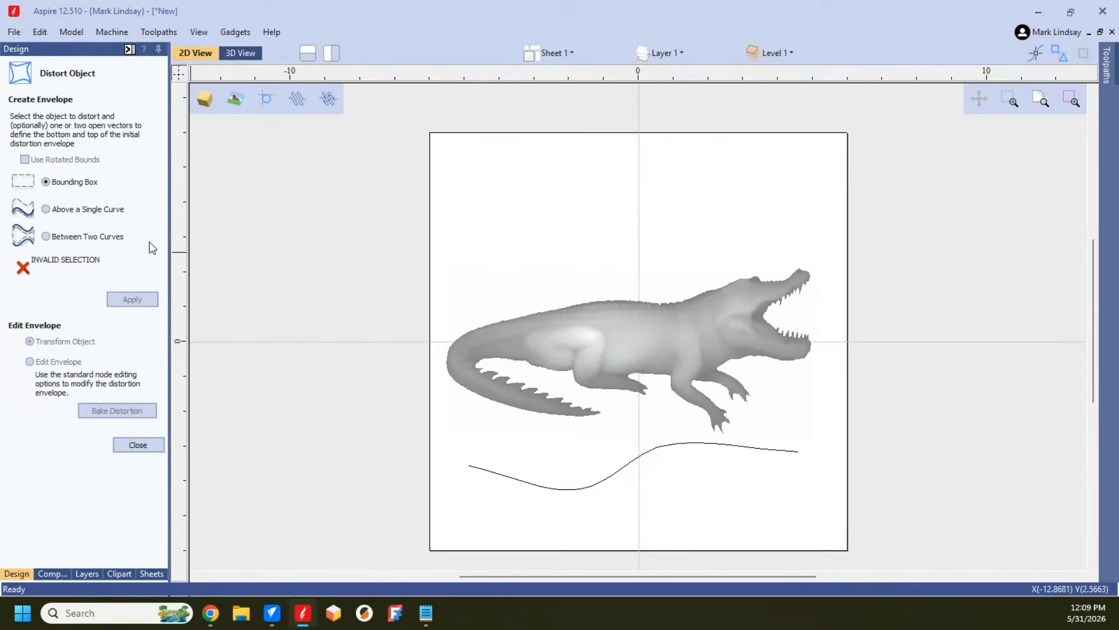
{"action": "left_click", "coordinate": [46, 210]}
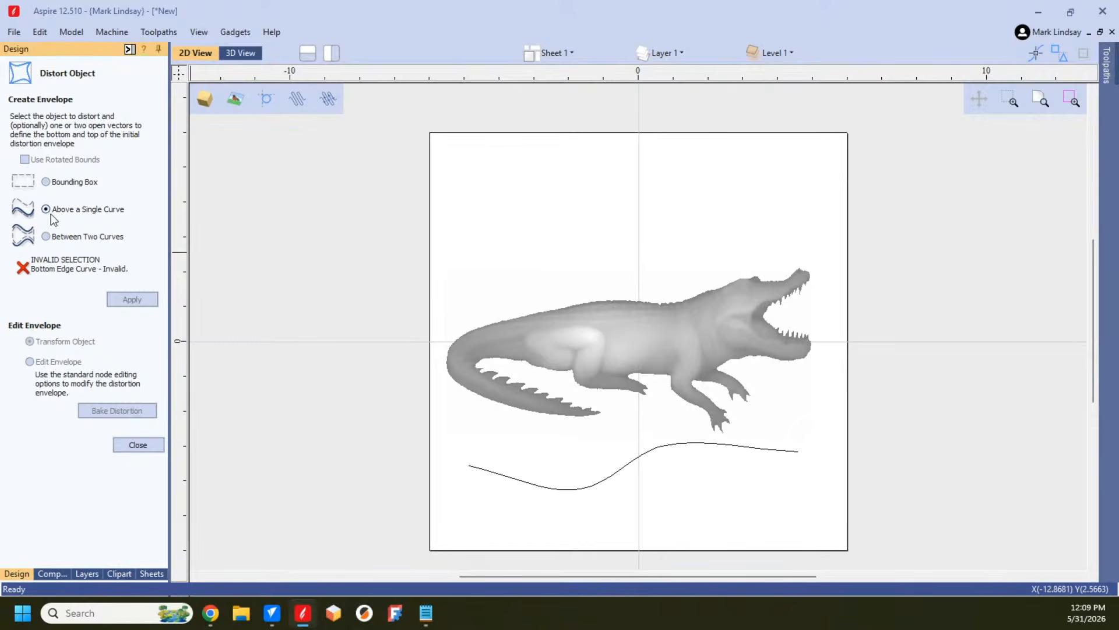
{"action": "left_click", "coordinate": [634, 348]}
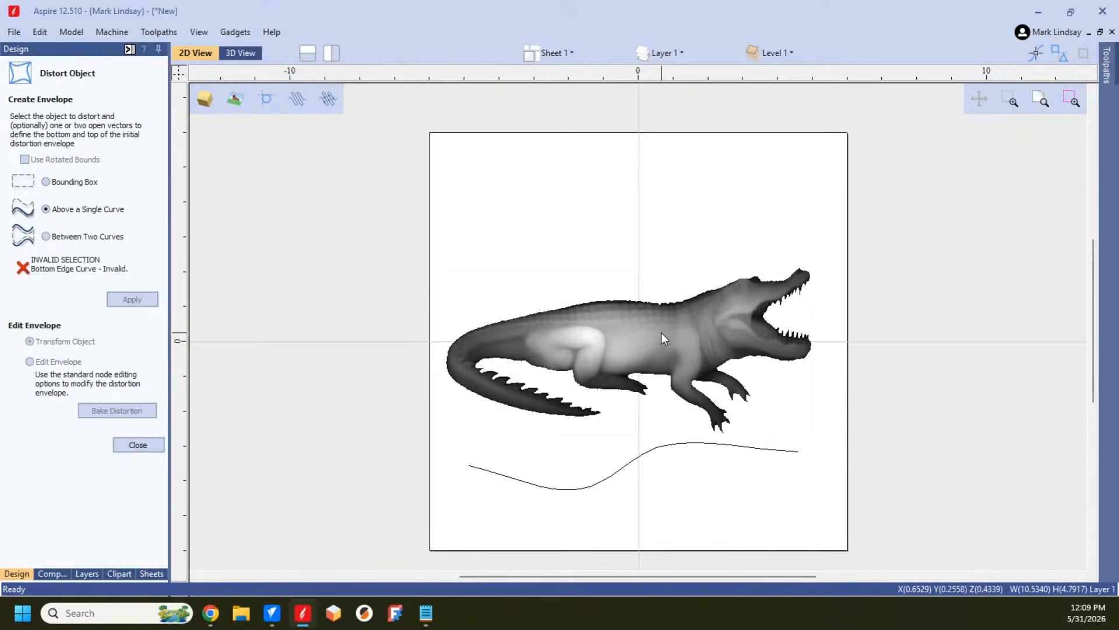
{"action": "left_click", "coordinate": [606, 482], "text": "shift"}
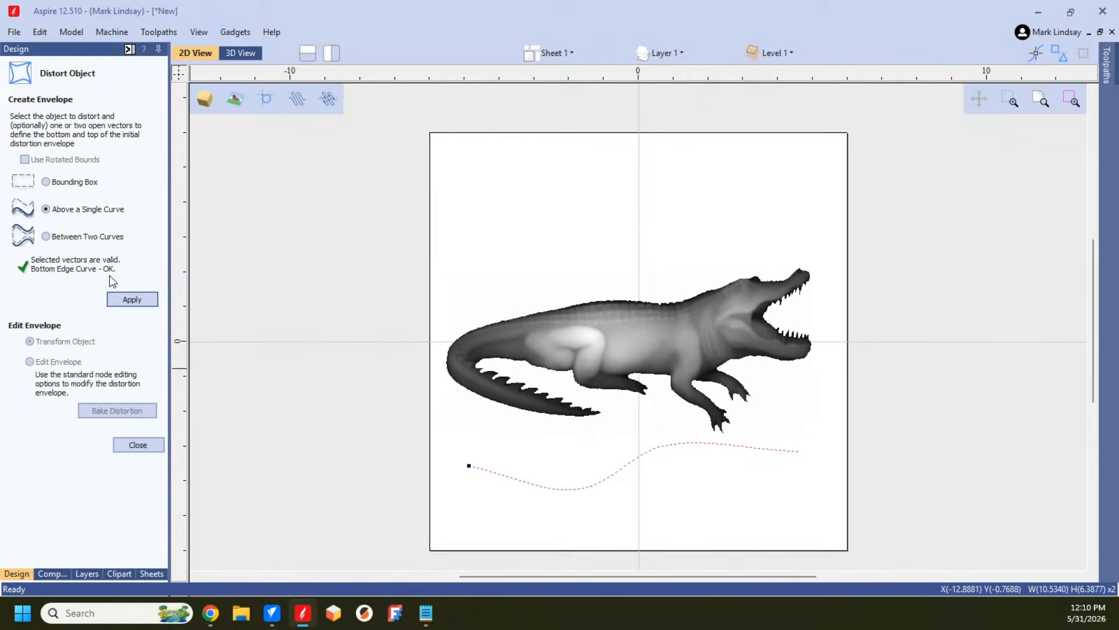
{"action": "left_click", "coordinate": [142, 300]}
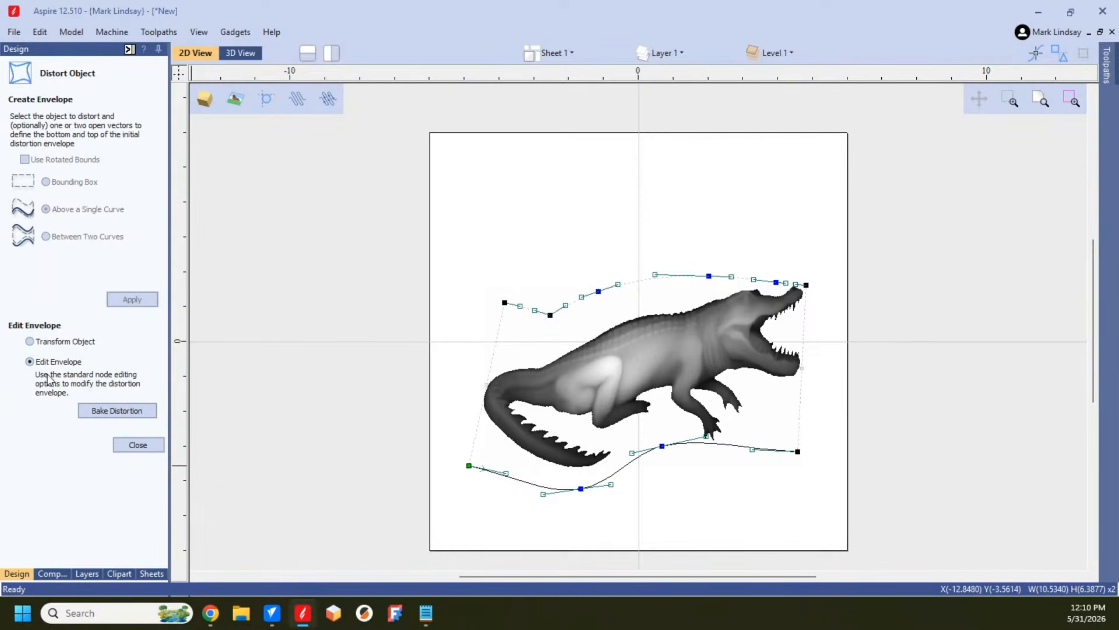
Step: Reshape the alligator's envelope by adjusting curve handles along its bottom edge and the left and middle parts of its top edge
{"action": "left_click_drag", "start_coordinate": [611, 484], "coordinate": [622, 454]}
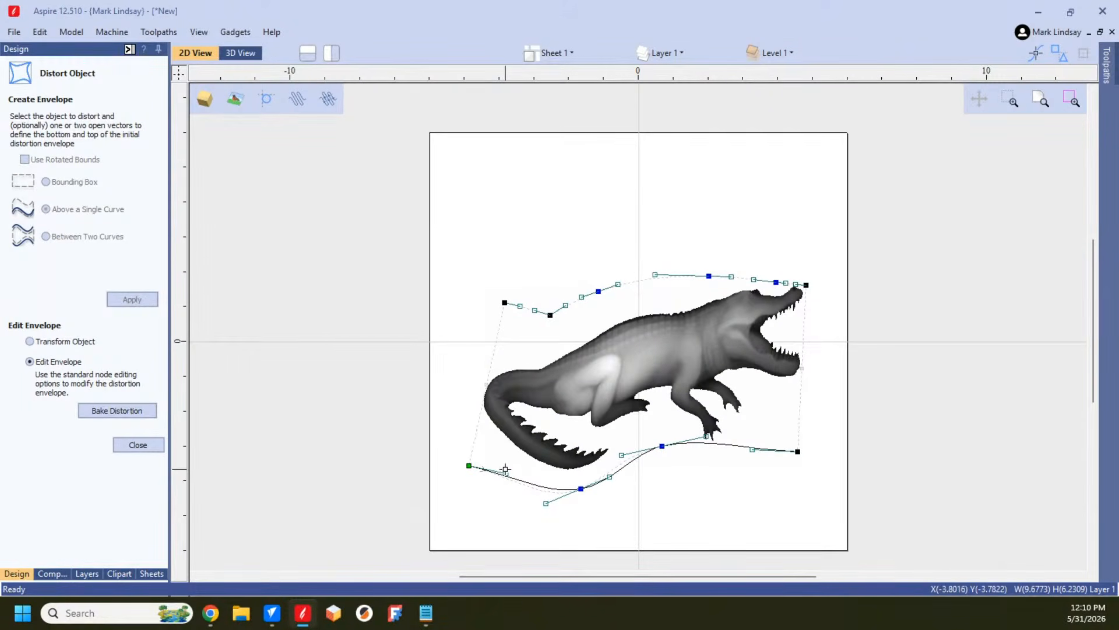
{"action": "left_click_drag", "start_coordinate": [506, 473], "coordinate": [491, 472]}
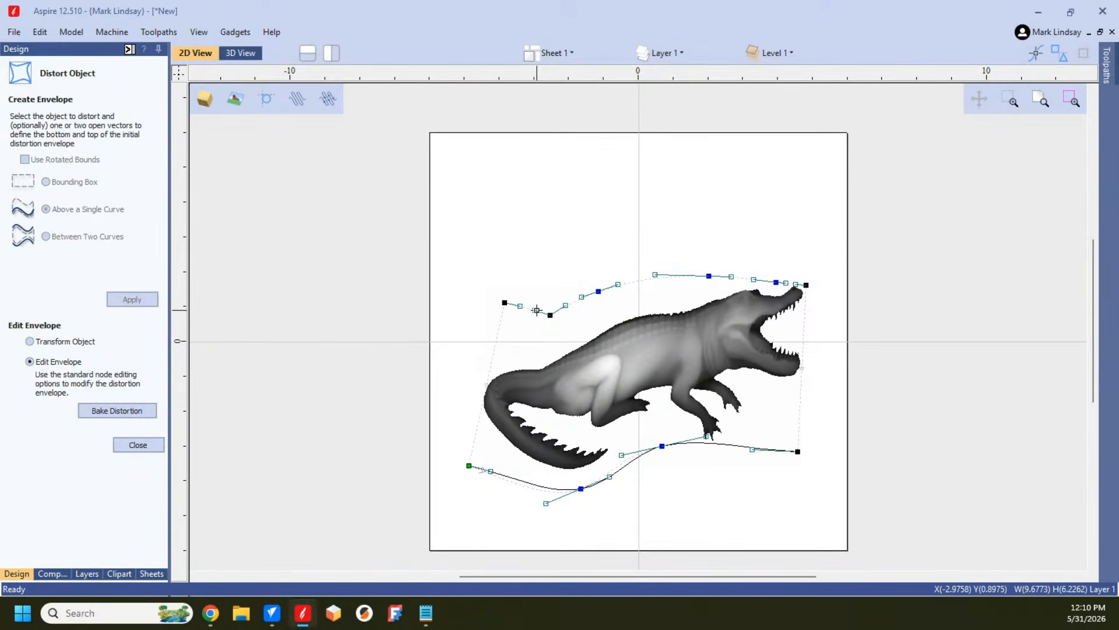
{"action": "left_click_drag", "start_coordinate": [536, 310], "coordinate": [539, 298]}
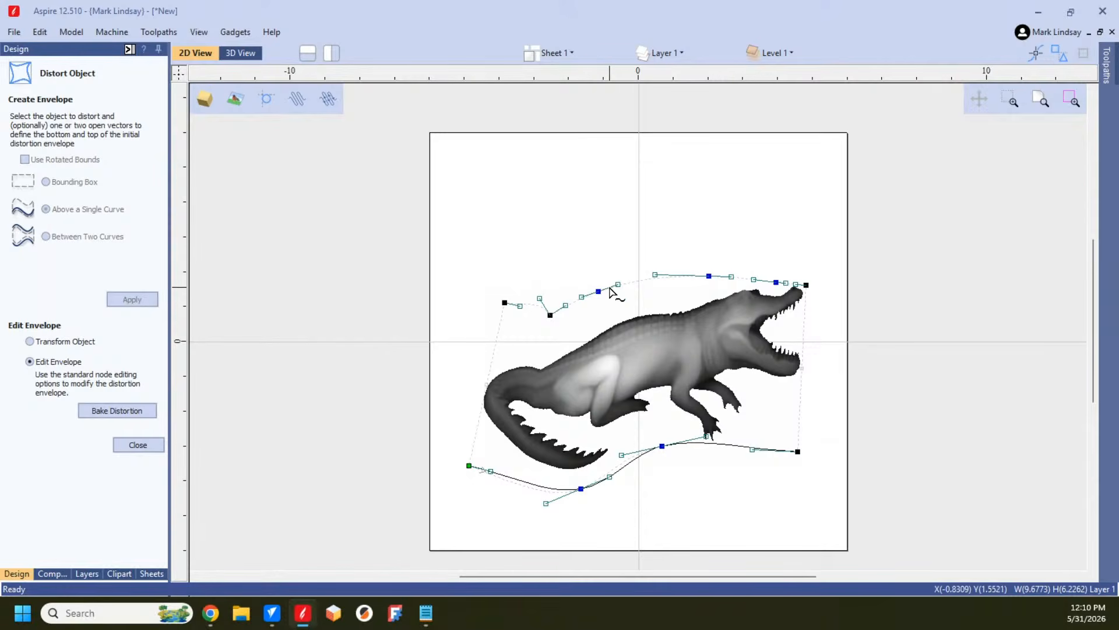
{"action": "left_click_drag", "start_coordinate": [582, 298], "coordinate": [561, 276]}
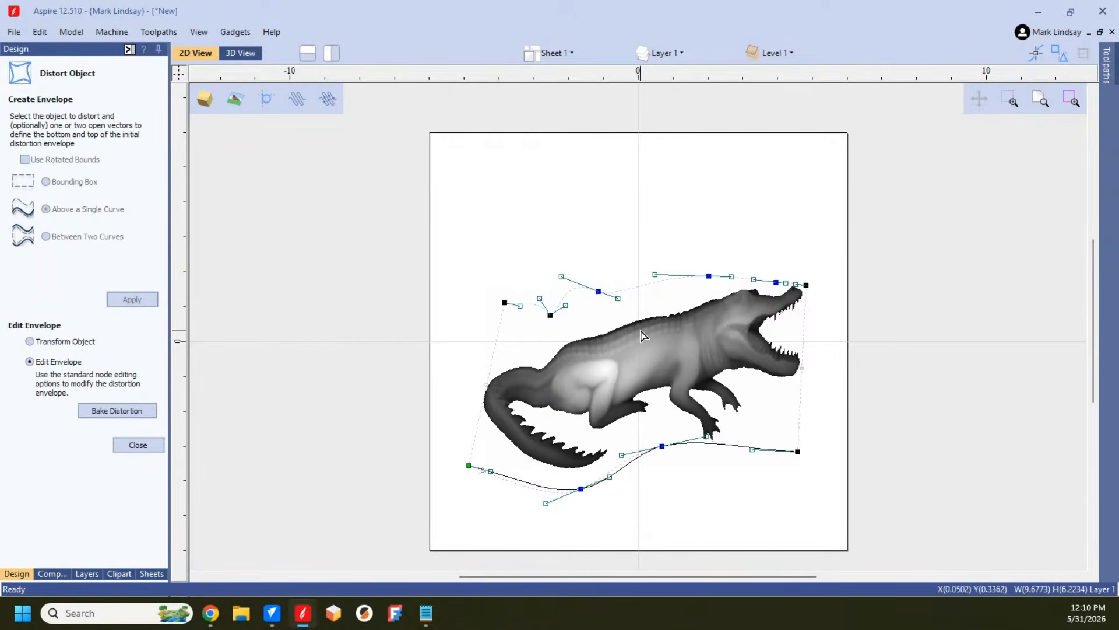
{"action": "left_click_drag", "start_coordinate": [654, 273], "coordinate": [613, 272]}
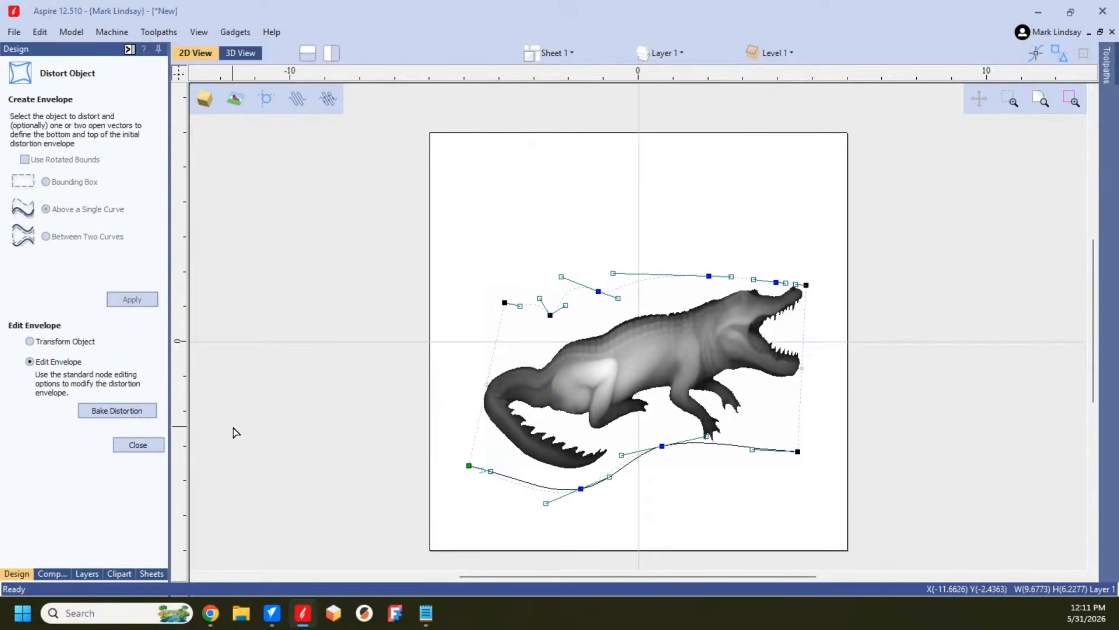
Step: Bake the curve-based distortion into the alligator component and close Distort Object
{"action": "left_click", "coordinate": [133, 411]}
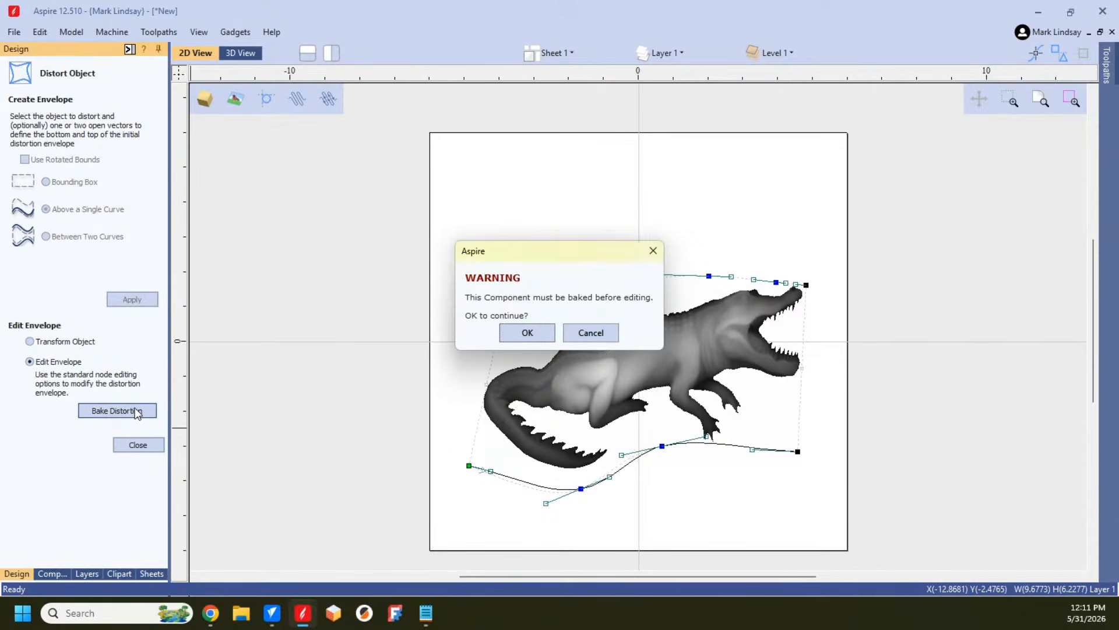
{"action": "left_click", "coordinate": [537, 334]}
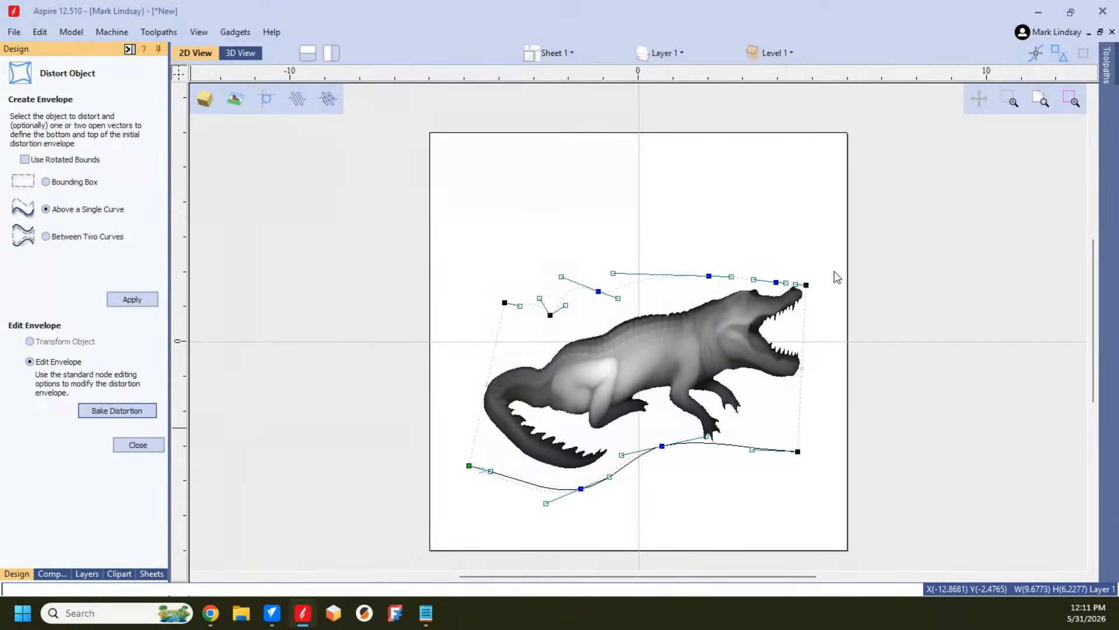
{"action": "left_click", "coordinate": [138, 445]}
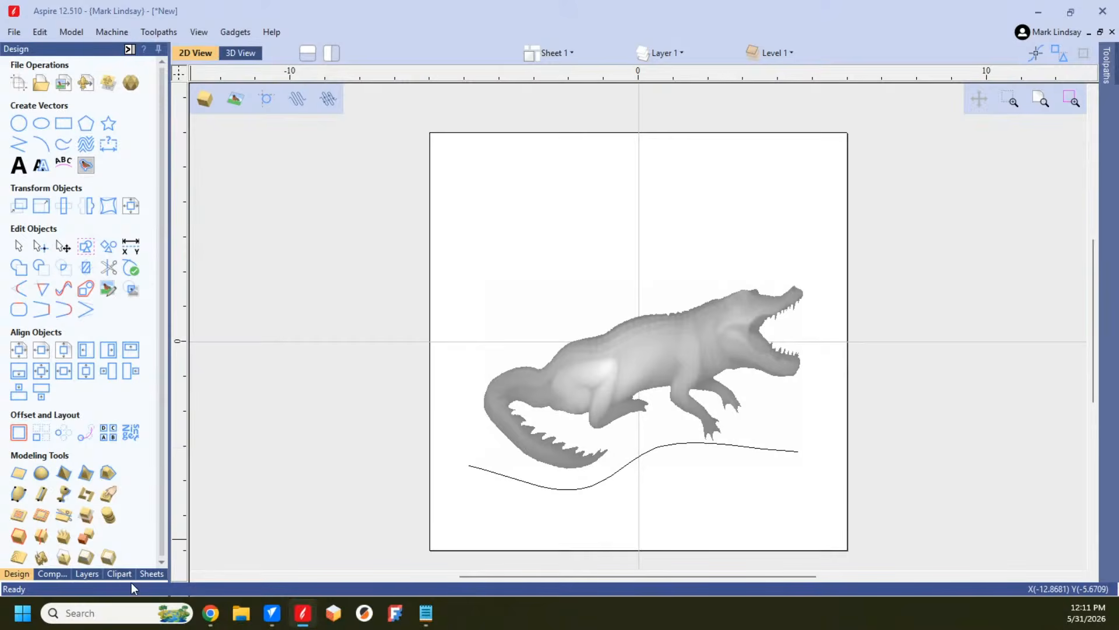
Step: Check the full name of the rebaked alligator in the component list, then return to the design tools with nothing selected
{"action": "left_click", "coordinate": [52, 574]}
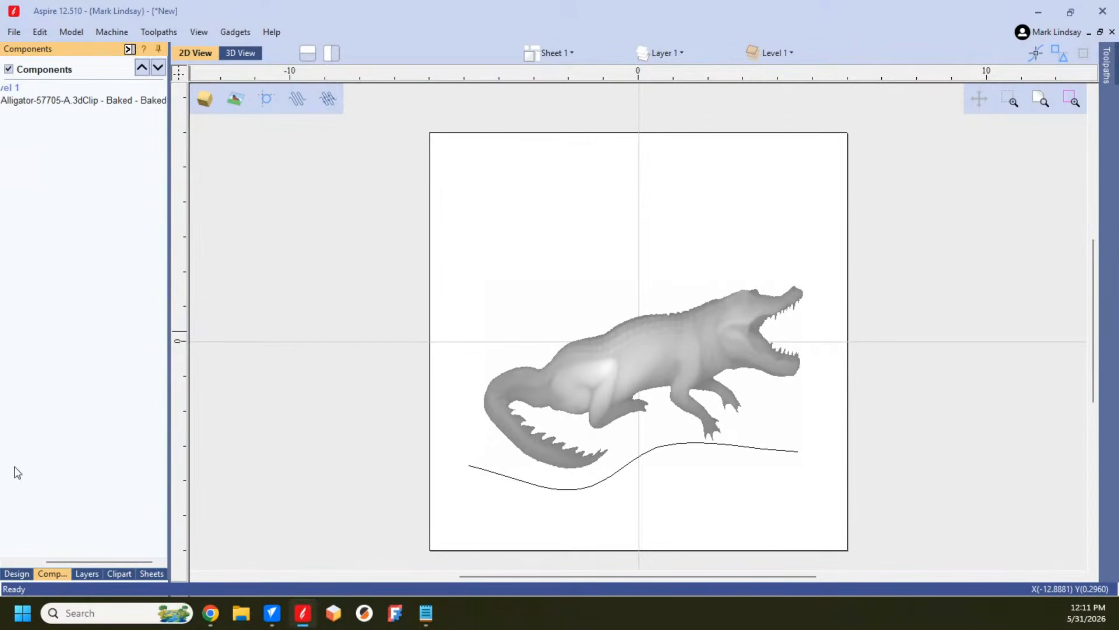
{"action": "left_click_drag", "start_coordinate": [64, 561], "coordinate": [10, 561]}
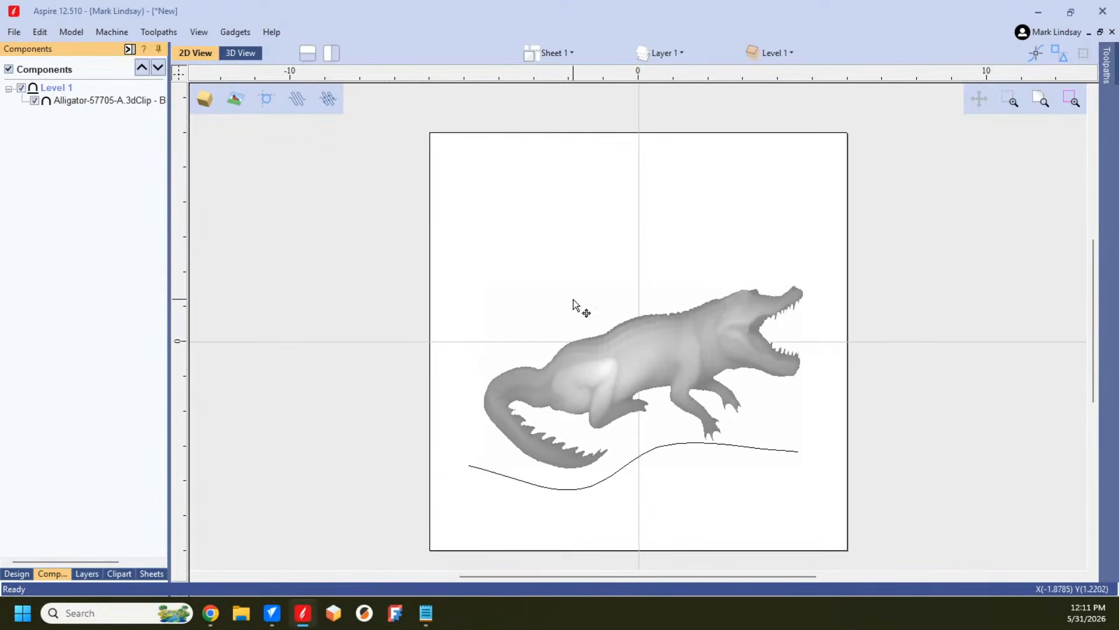
{"action": "left_click", "coordinate": [679, 357]}
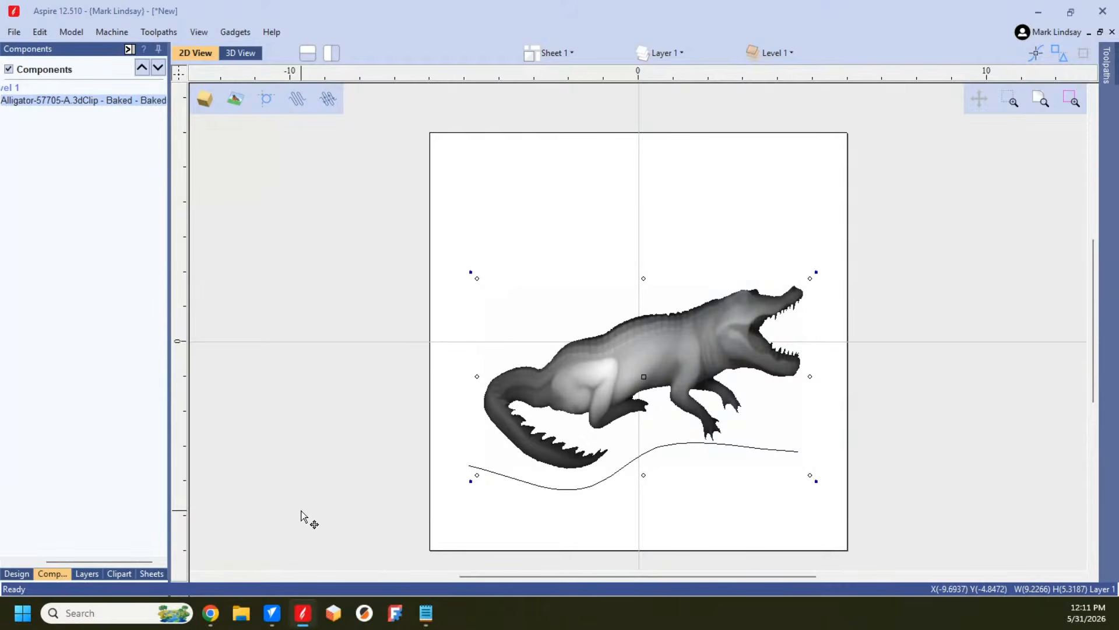
{"action": "left_click", "coordinate": [17, 573]}
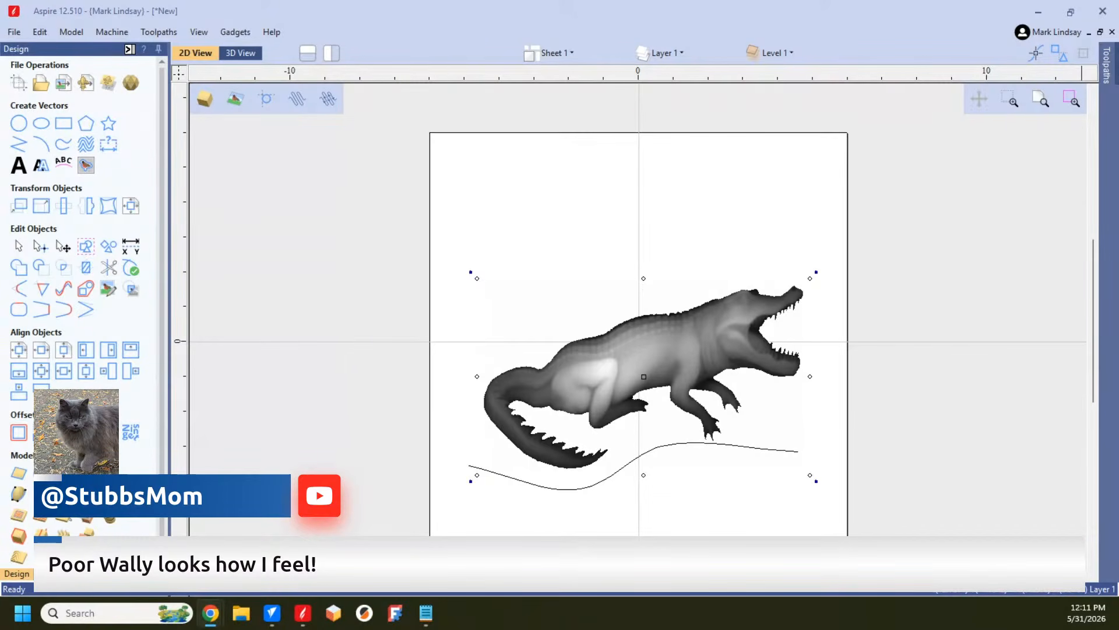
{"action": "left_click", "coordinate": [891, 278]}
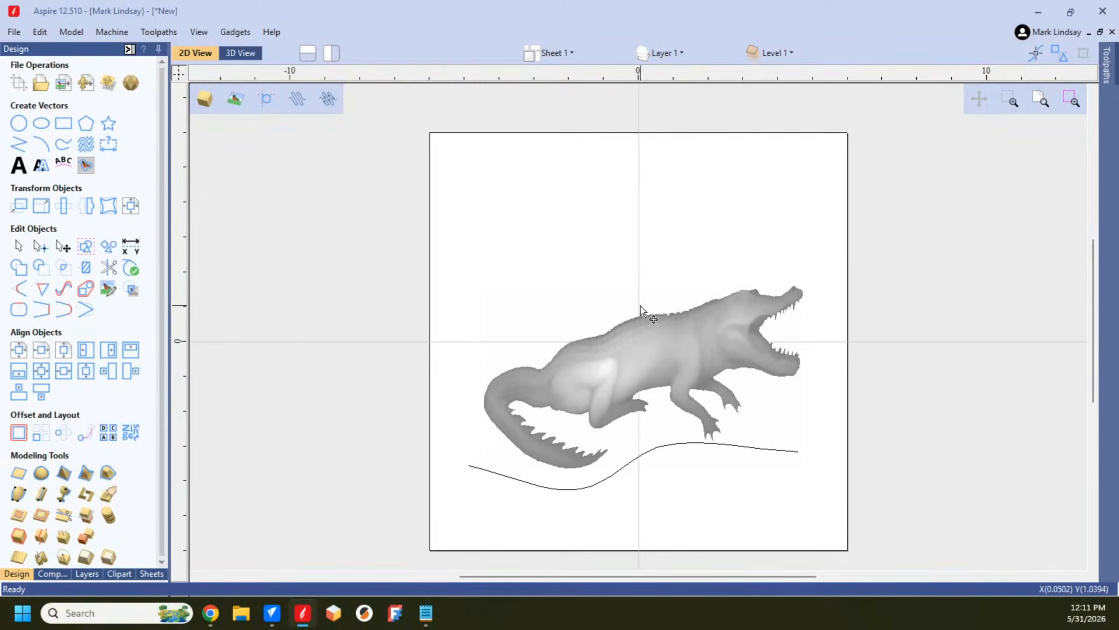
Step: Switch to VCarve Pro and draw an open wavy polyline about 11.97 inches wide and 1.91 inches high across the lower sheet
{"action": "left_click", "coordinate": [1048, 7]}
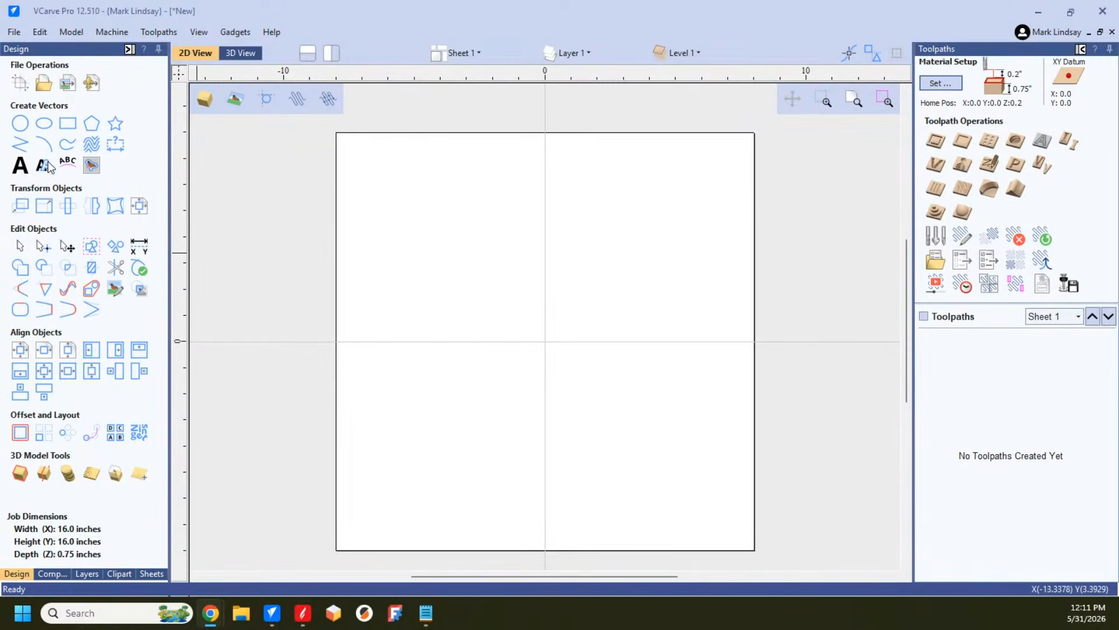
{"action": "left_click", "coordinate": [21, 145]}
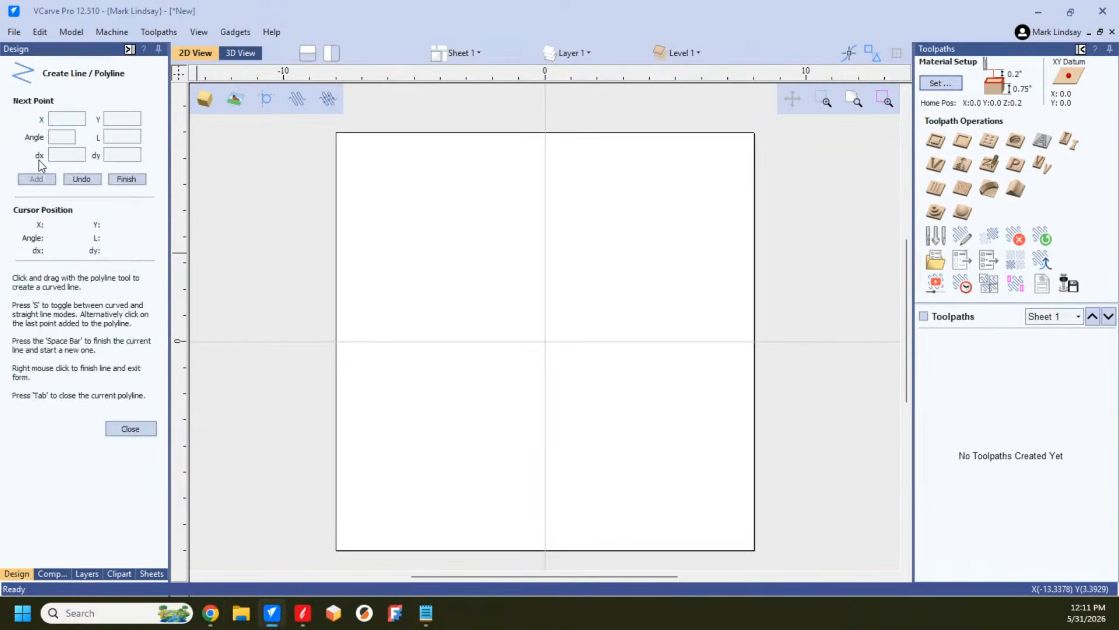
{"action": "left_click", "coordinate": [383, 478]}
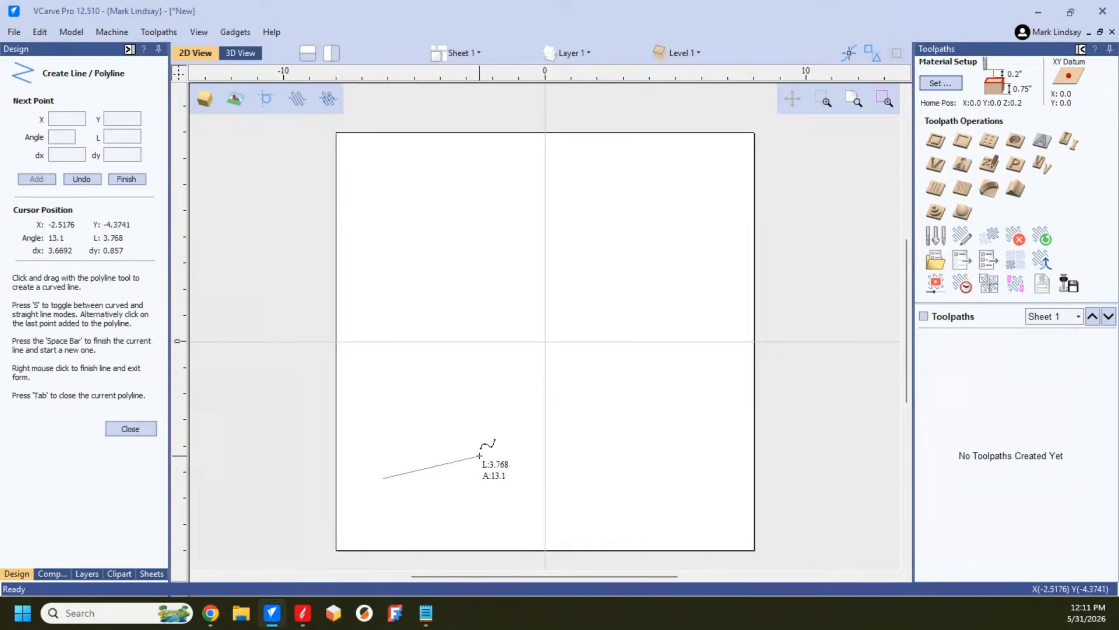
{"action": "left_click_drag", "start_coordinate": [479, 456], "coordinate": [585, 488]}
{"action": "left_click", "coordinate": [697, 440]}
{"action": "key", "text": "space"}
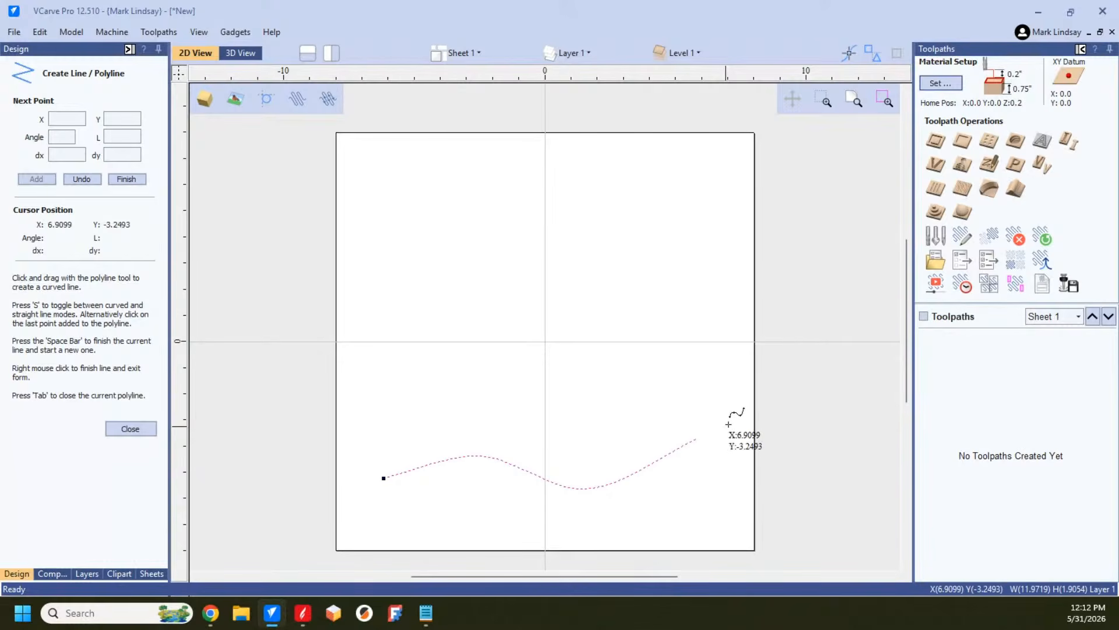
{"action": "left_click", "coordinate": [130, 429]}
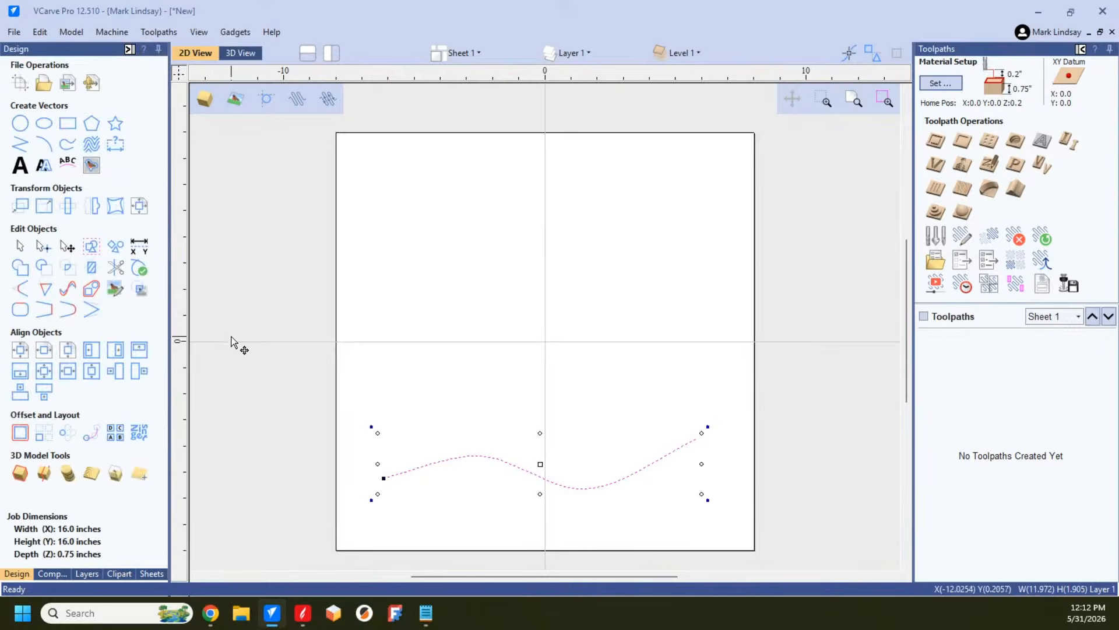
Step: Import Bass-50034-A from the Animals clipart folder and enlarge it to about 11.40 by 4.59 inches above the curve
{"action": "left_click", "coordinate": [117, 573]}
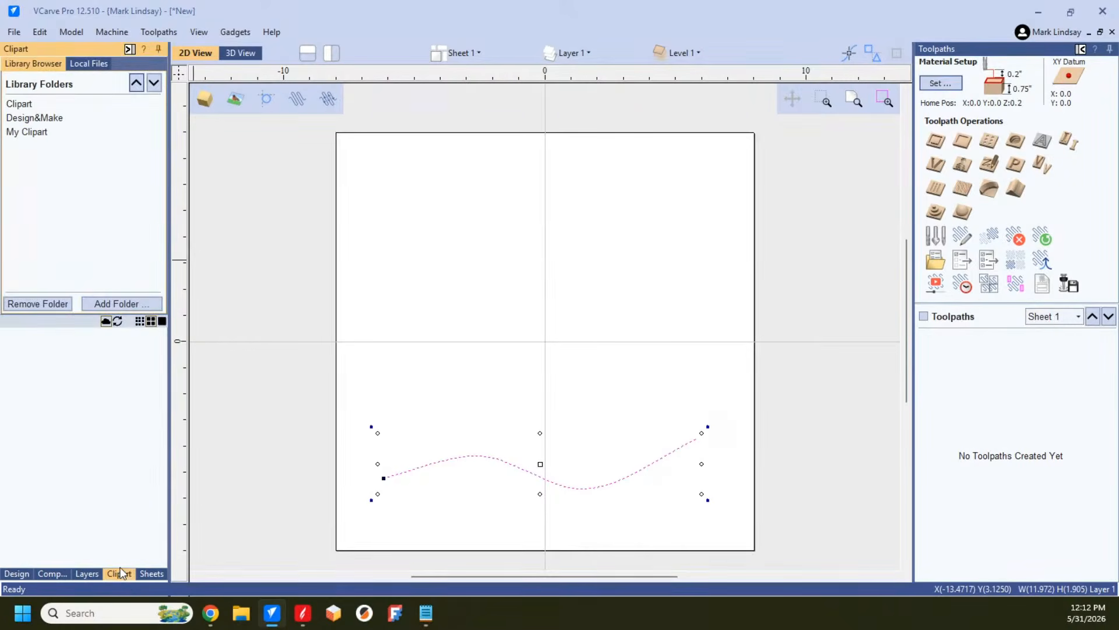
{"action": "left_click", "coordinate": [18, 105]}
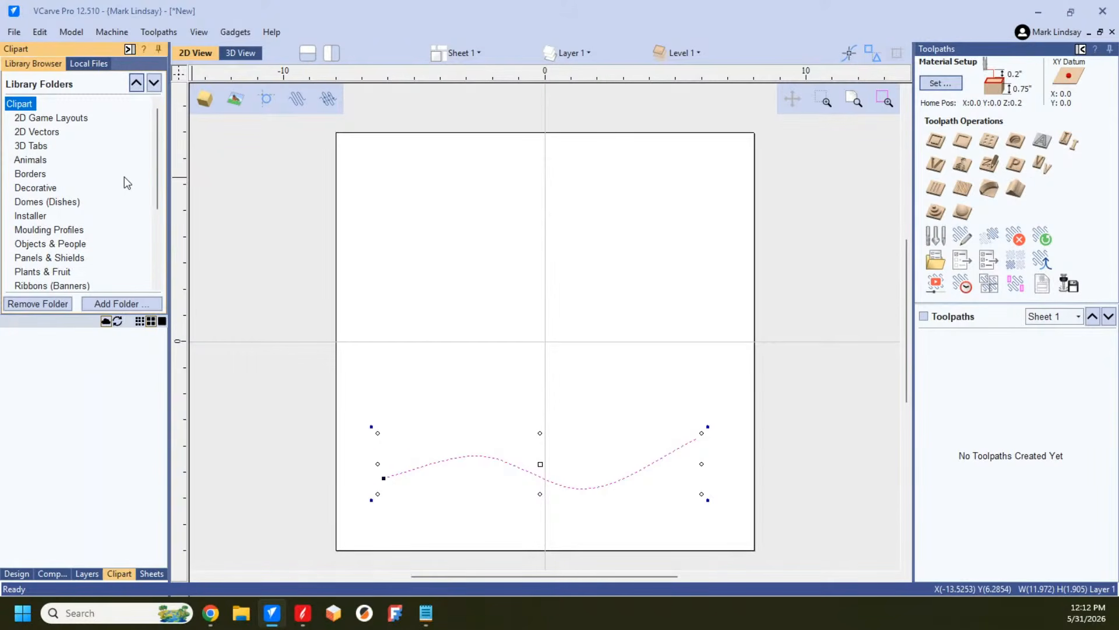
{"action": "left_click", "coordinate": [30, 160]}
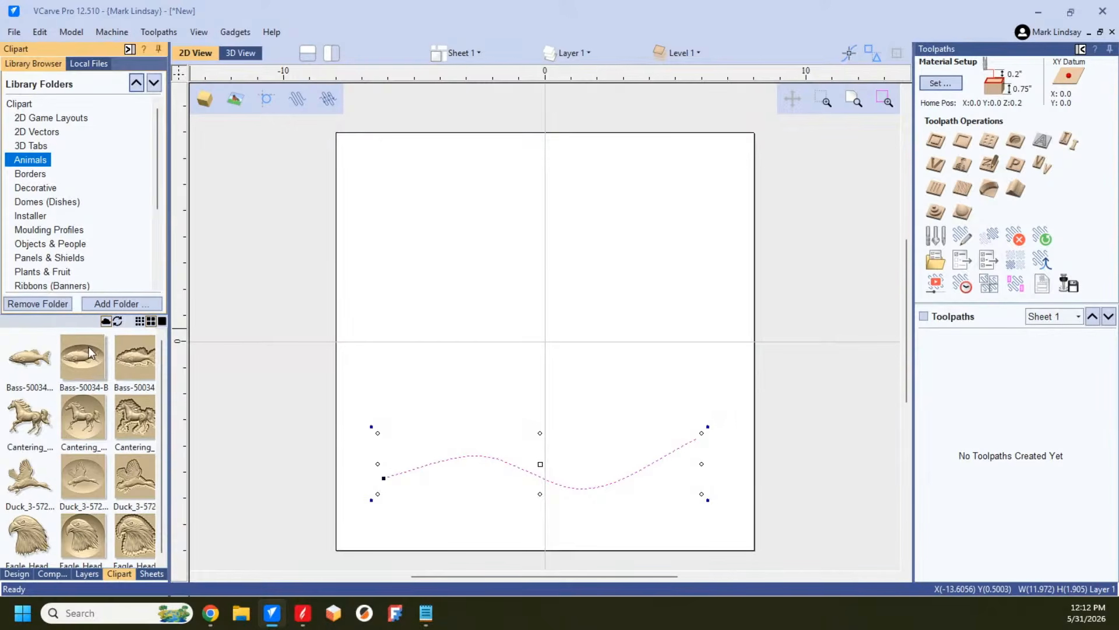
{"action": "double_click", "coordinate": [26, 359]}
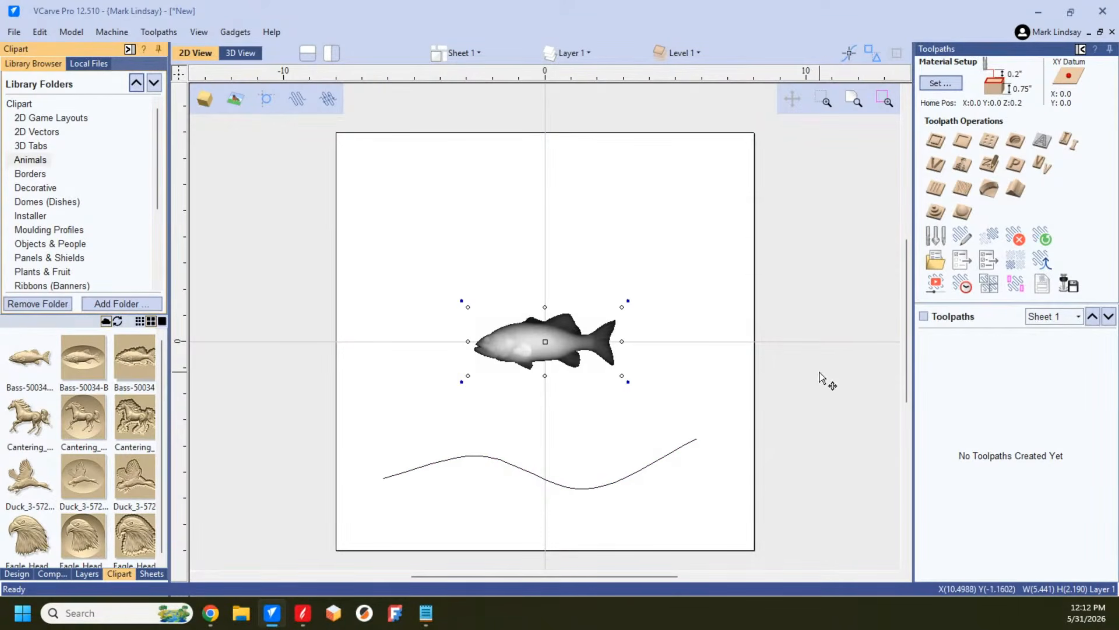
{"action": "left_click_drag", "start_coordinate": [622, 307], "coordinate": [745, 281]}
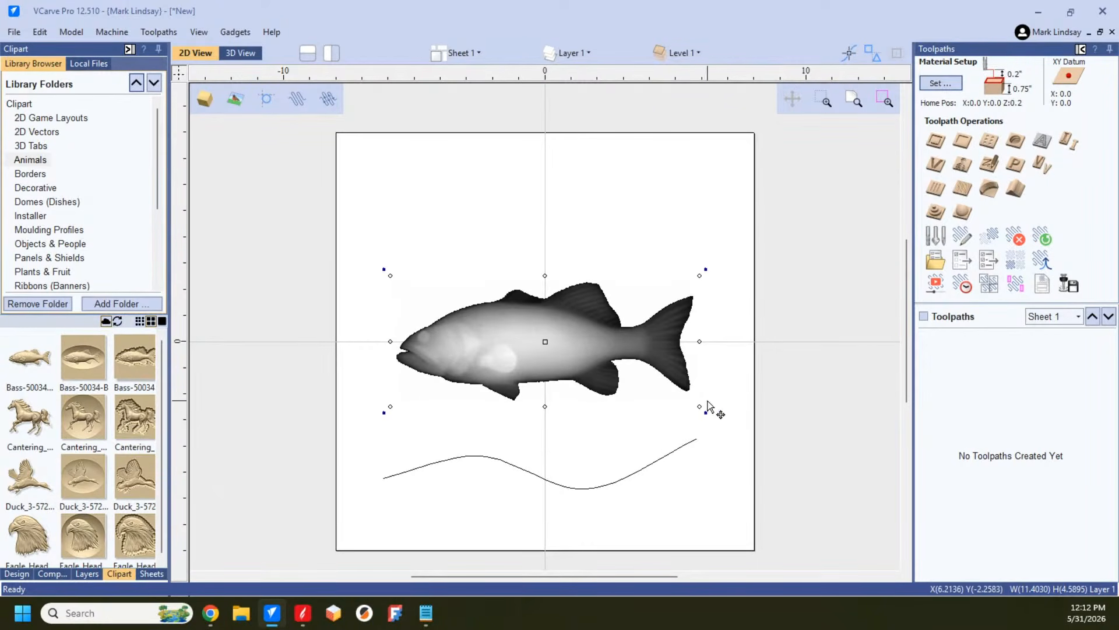
Step: Try to distort the bass component with Distort Object, using Above a Single Curve and the wavy polyline
{"action": "left_click", "coordinate": [17, 573]}
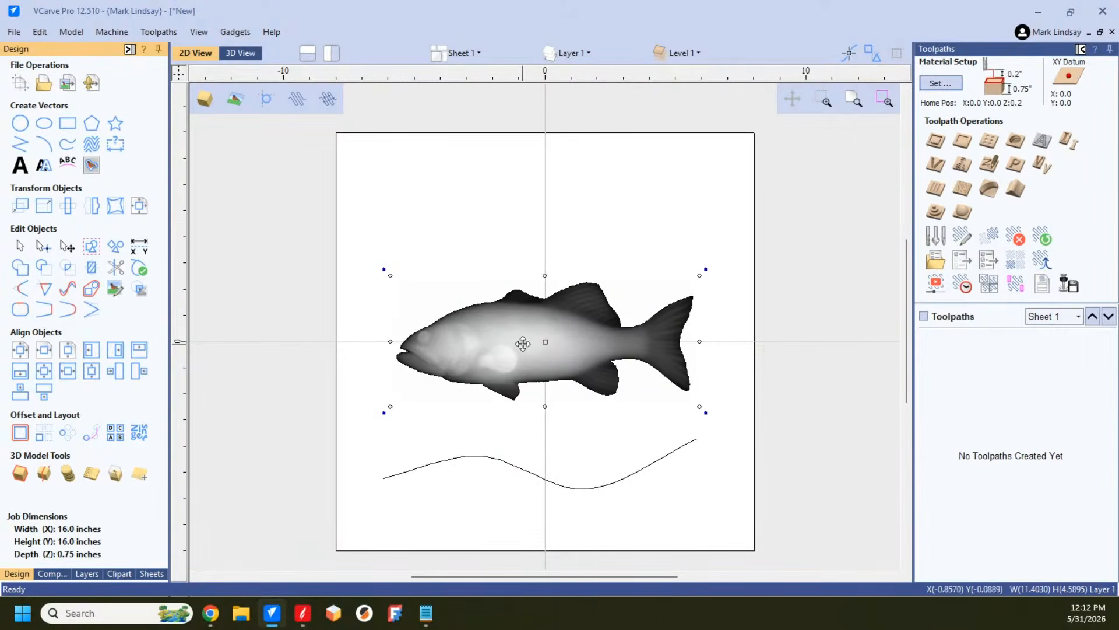
{"action": "left_click", "coordinate": [115, 207]}
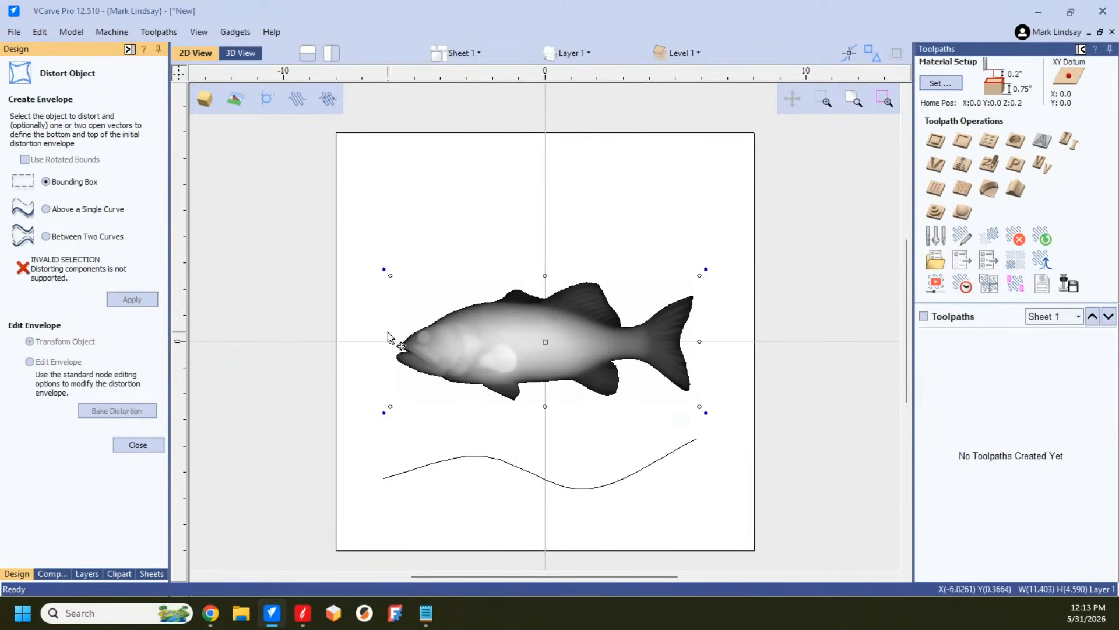
{"action": "left_click", "coordinate": [46, 210]}
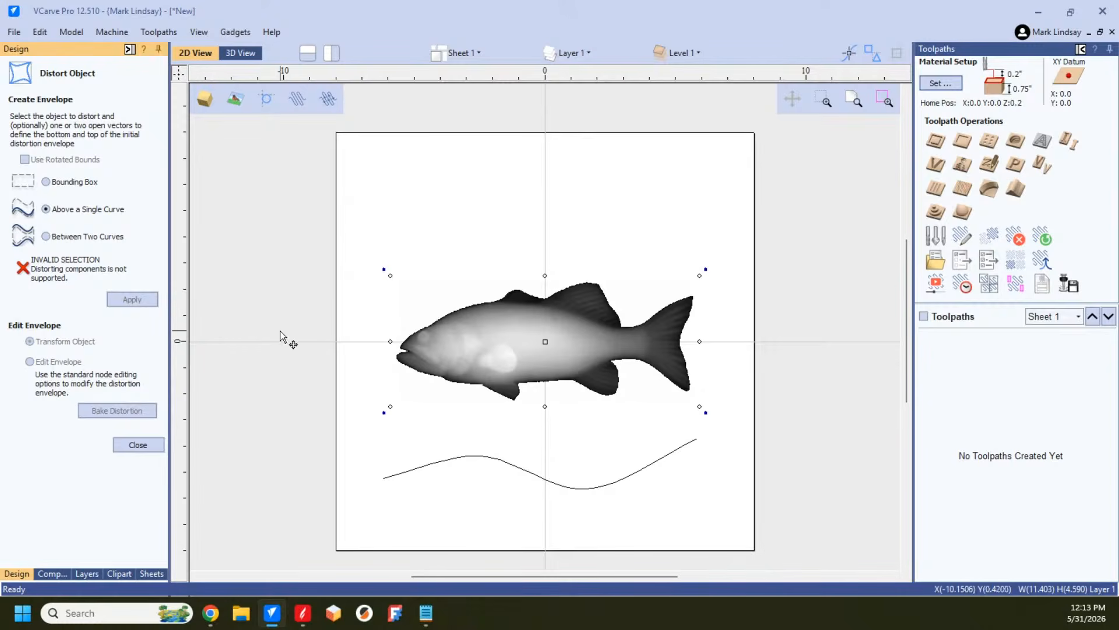
{"action": "left_click", "coordinate": [537, 476]}
{"action": "left_click", "coordinate": [537, 476]}
{"action": "left_click", "coordinate": [518, 336], "text": "shift"}
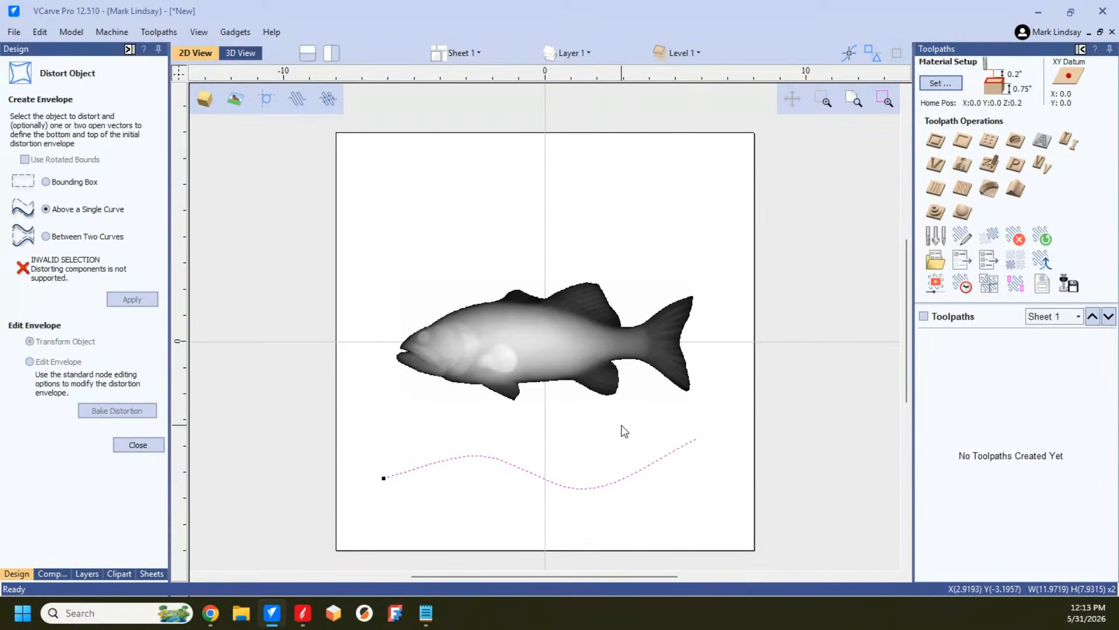
Step: Close Distort Object and delete the bass component and the wavy polyline from the sheet
{"action": "left_click", "coordinate": [138, 446]}
{"action": "left_click", "coordinate": [534, 355], "text": "shift"}
{"action": "key", "text": "Delete"}
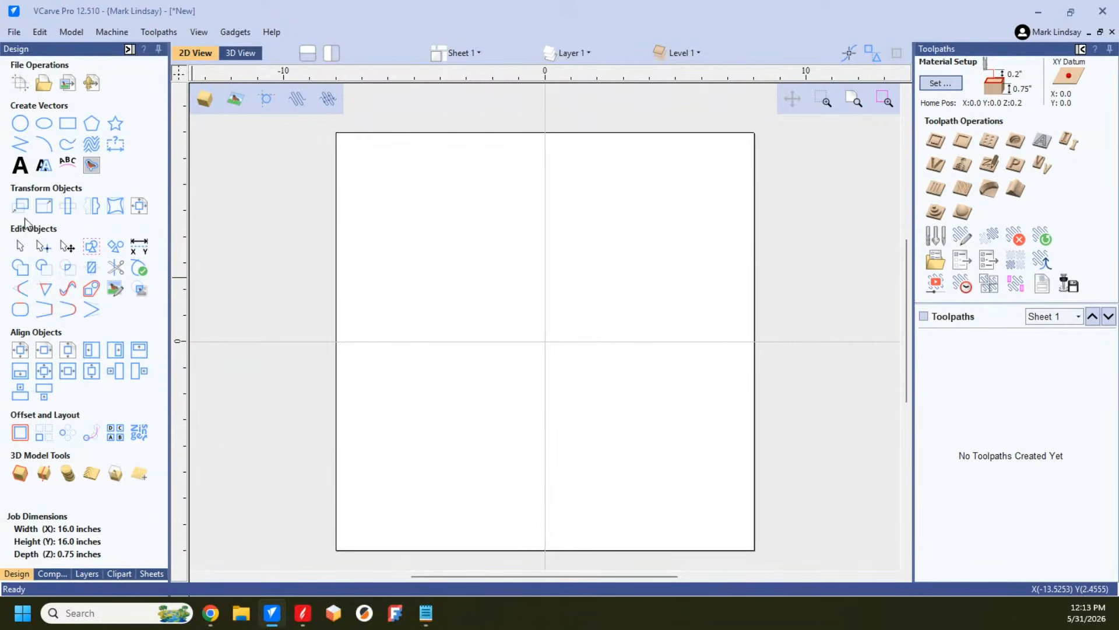
Step: Draw an open wavy polyline about 13.28 inches wide and 2.89 inches high across the lower half of the sheet
{"action": "left_click", "coordinate": [19, 148]}
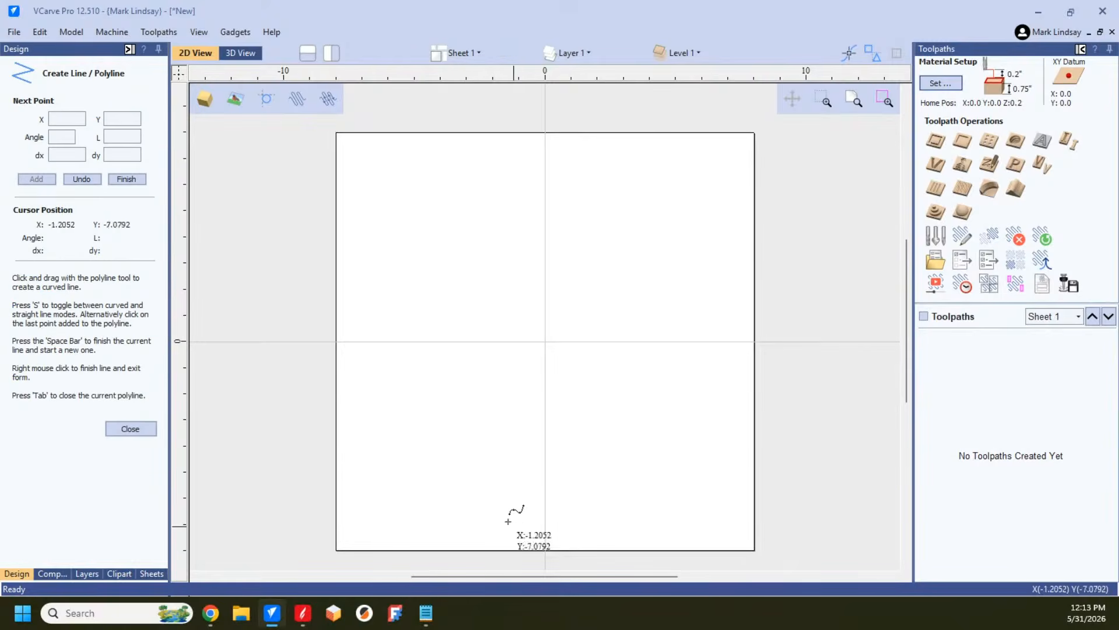
{"action": "left_click", "coordinate": [374, 438]}
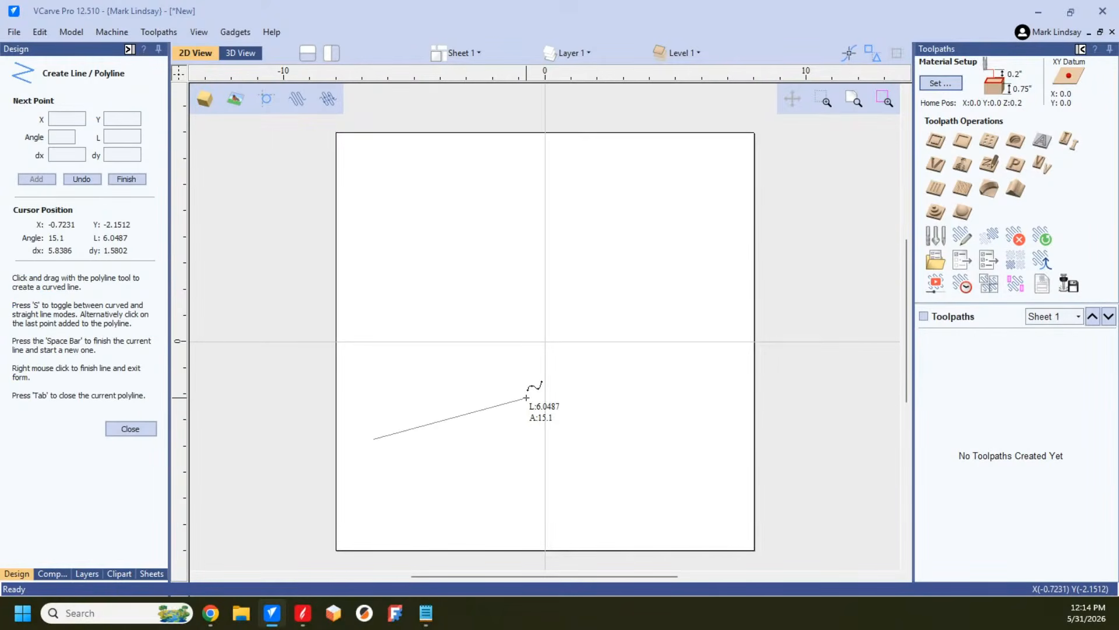
{"action": "left_click_drag", "start_coordinate": [526, 398], "coordinate": [622, 466]}
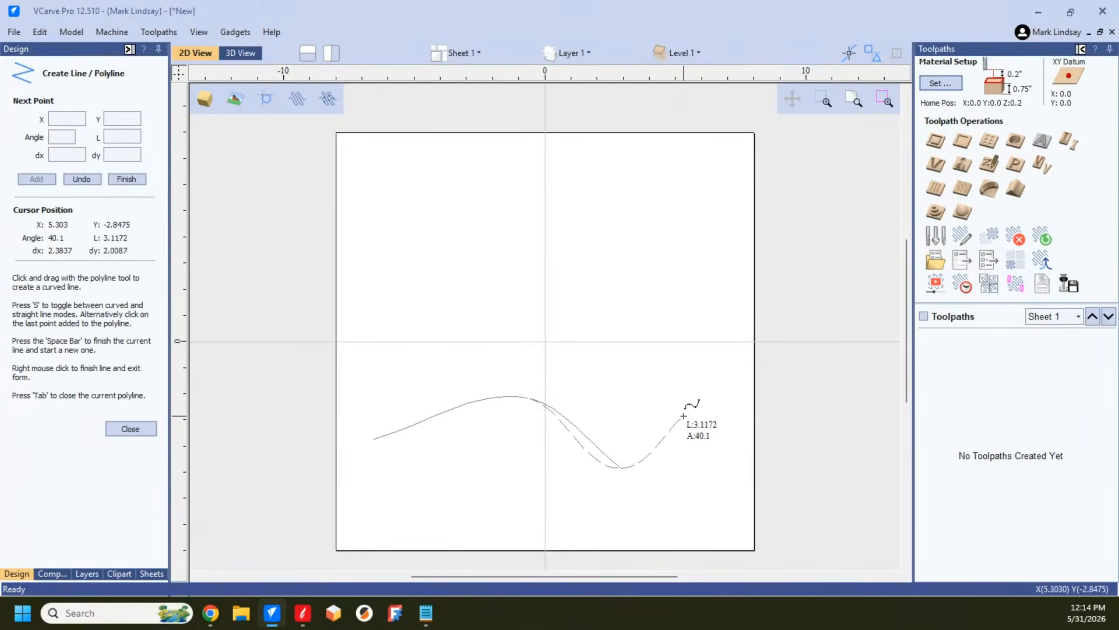
{"action": "left_click", "coordinate": [720, 392]}
{"action": "key", "text": "space"}
{"action": "left_click", "coordinate": [131, 429]}
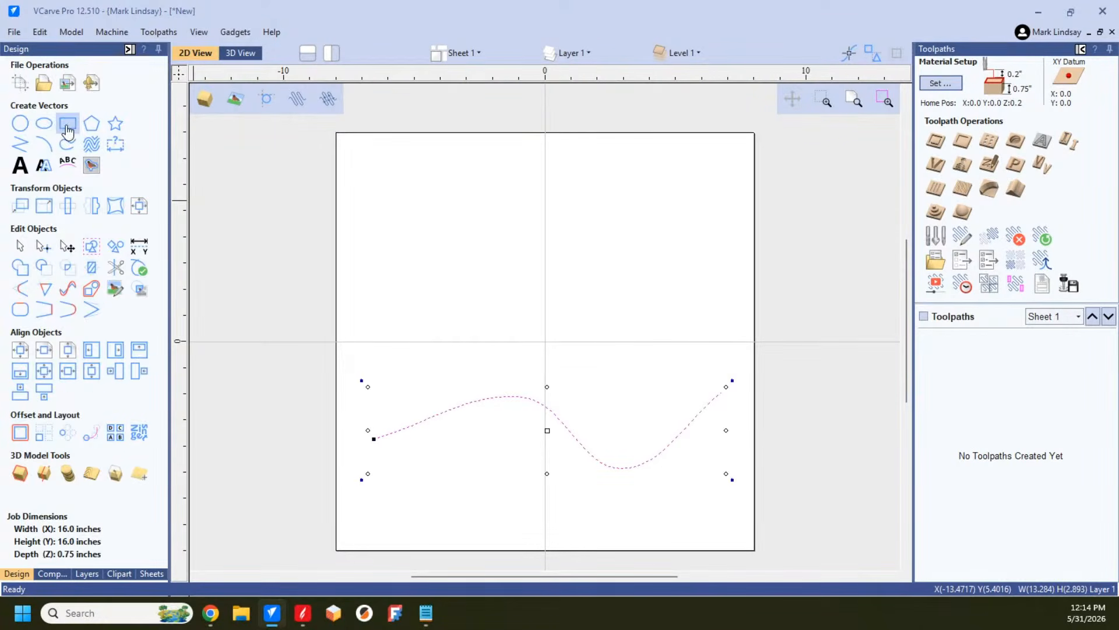
Step: Draw a square-cornered rectangle about 11.5 by 1.25 inches above the wavy polyline
{"action": "left_click", "coordinate": [68, 127]}
{"action": "left_click_drag", "start_coordinate": [370, 314], "coordinate": [671, 348]}
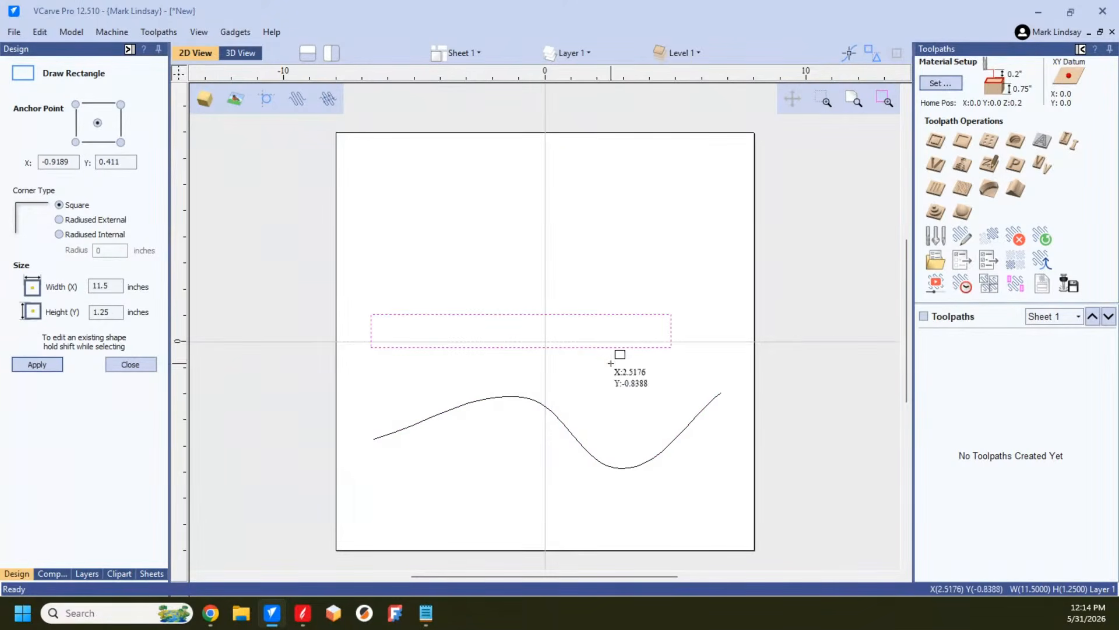
{"action": "left_click", "coordinate": [130, 363]}
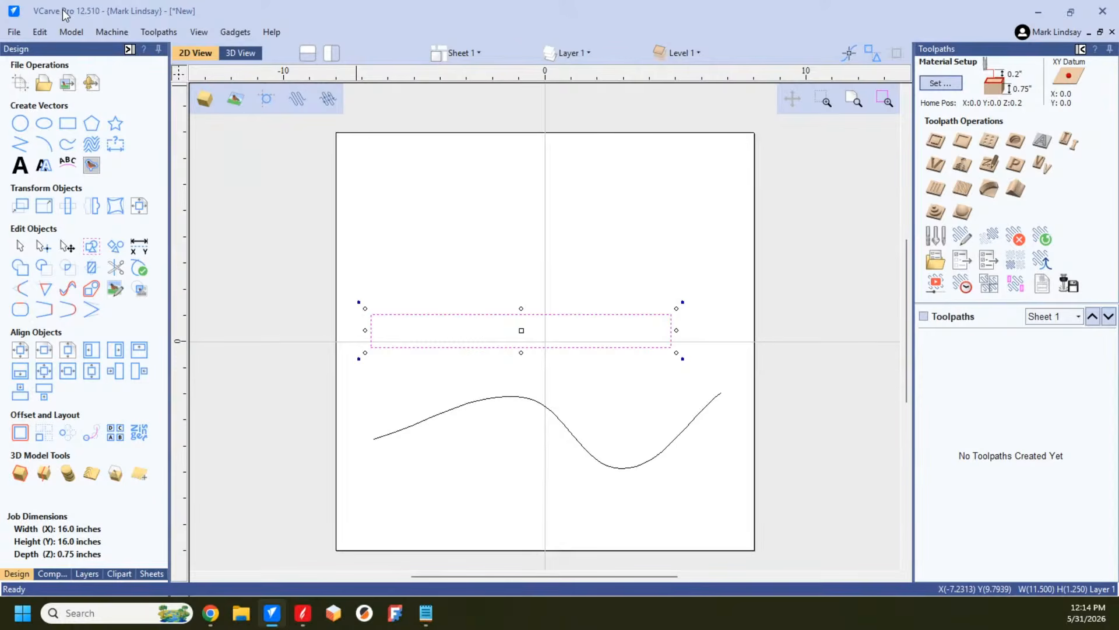
Step: Distort the rectangle with Distort Object, using Above a Single Curve and the wavy polyline as the bottom edge
{"action": "left_click", "coordinate": [465, 500]}
{"action": "left_click_drag", "start_coordinate": [656, 267], "coordinate": [604, 363]}
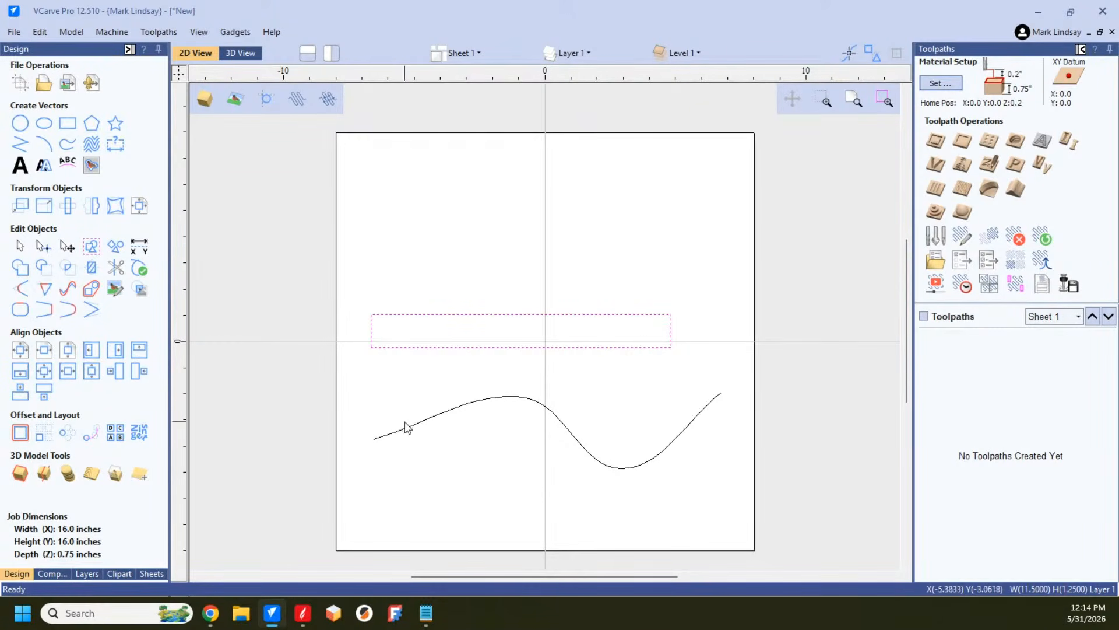
{"action": "key", "text": "ctrl+a"}
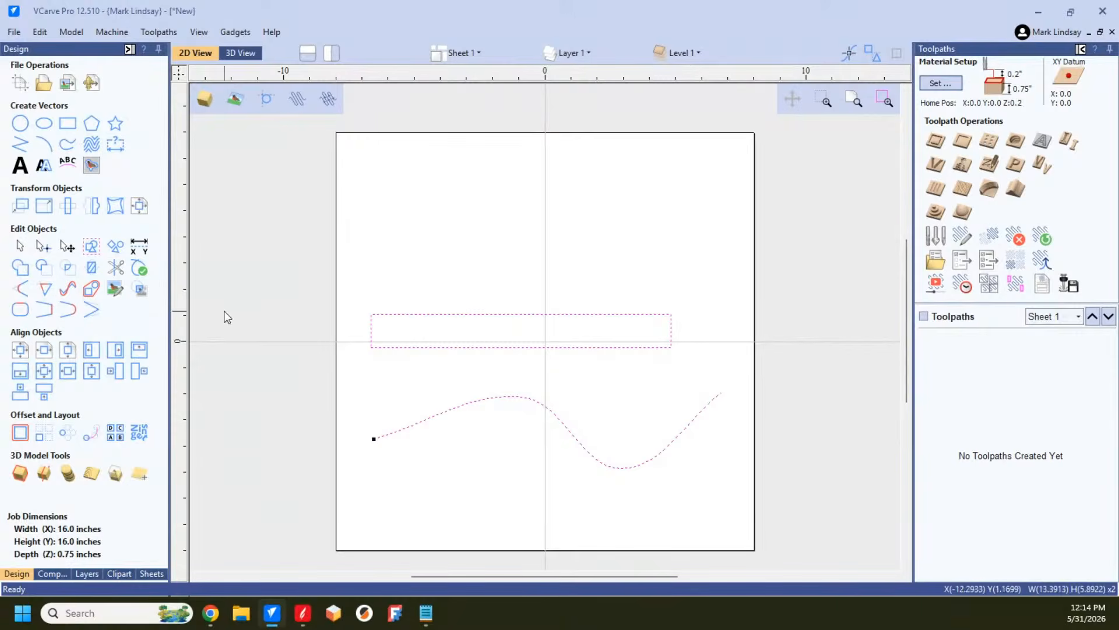
{"action": "left_click", "coordinate": [116, 205]}
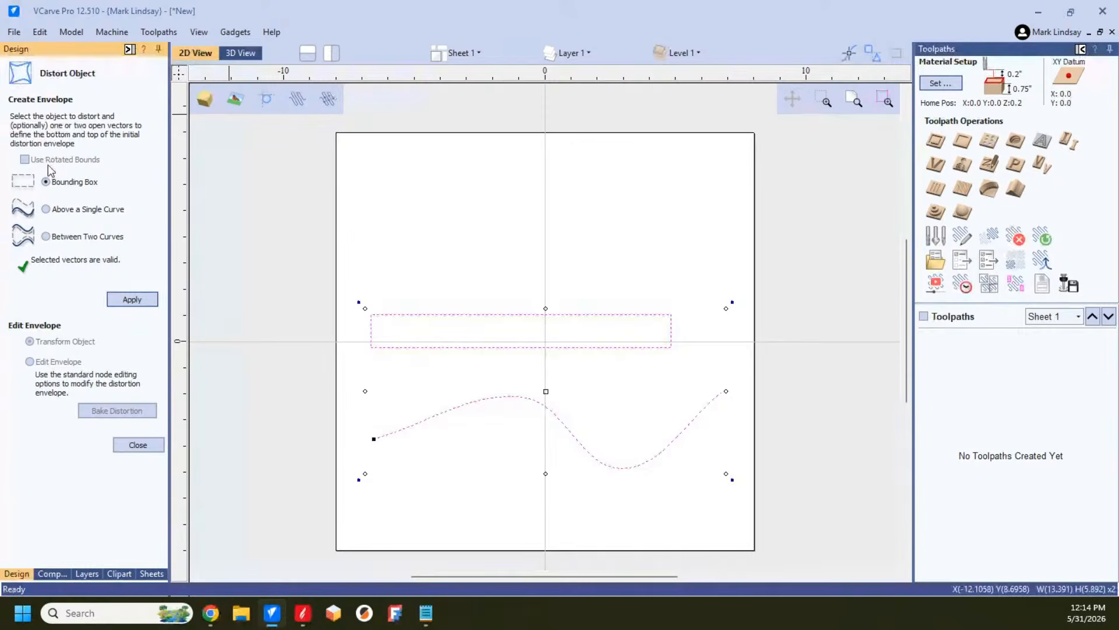
{"action": "left_click", "coordinate": [46, 210]}
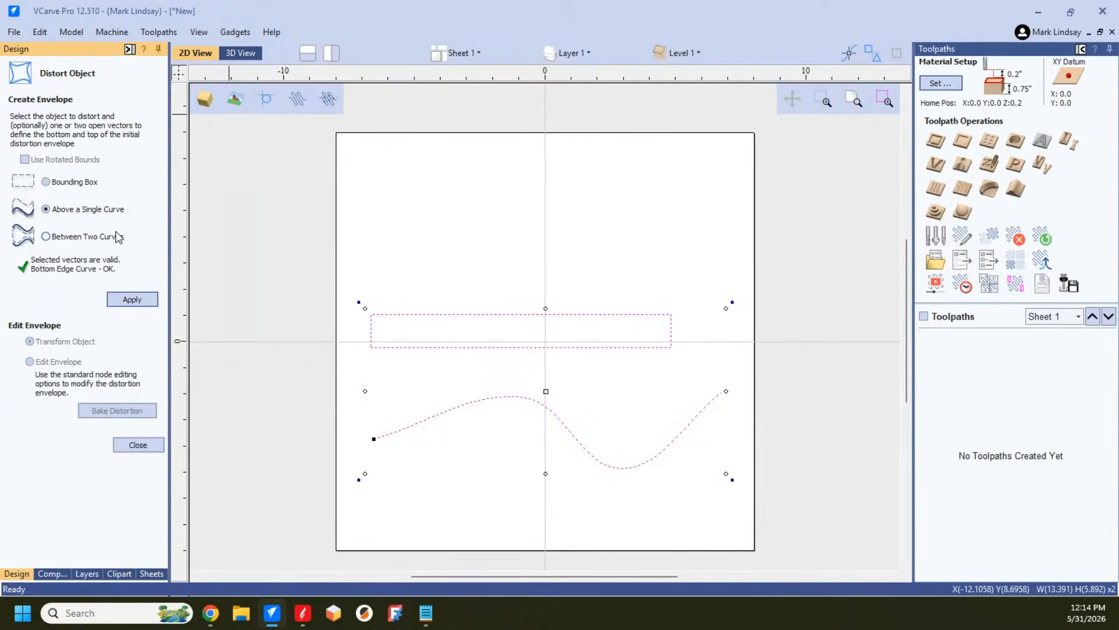
{"action": "left_click", "coordinate": [139, 299]}
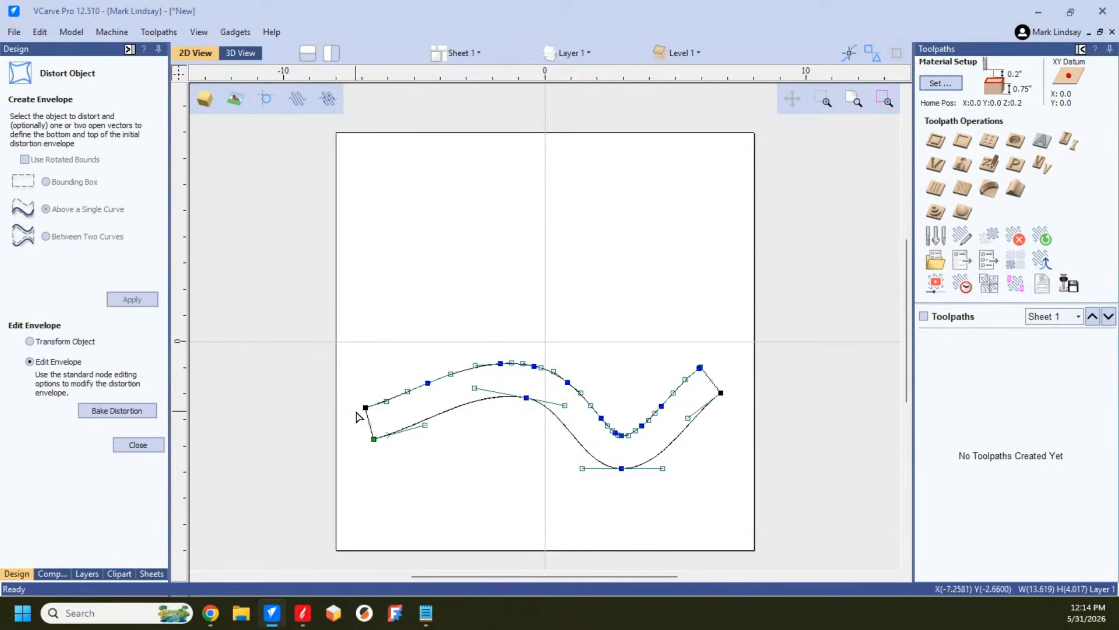
Step: Reshape the distortion envelope by pulling Bezier handles on two spans of its lower edge and two of its upper edge
{"action": "left_click_drag", "start_coordinate": [426, 425], "coordinate": [479, 439]}
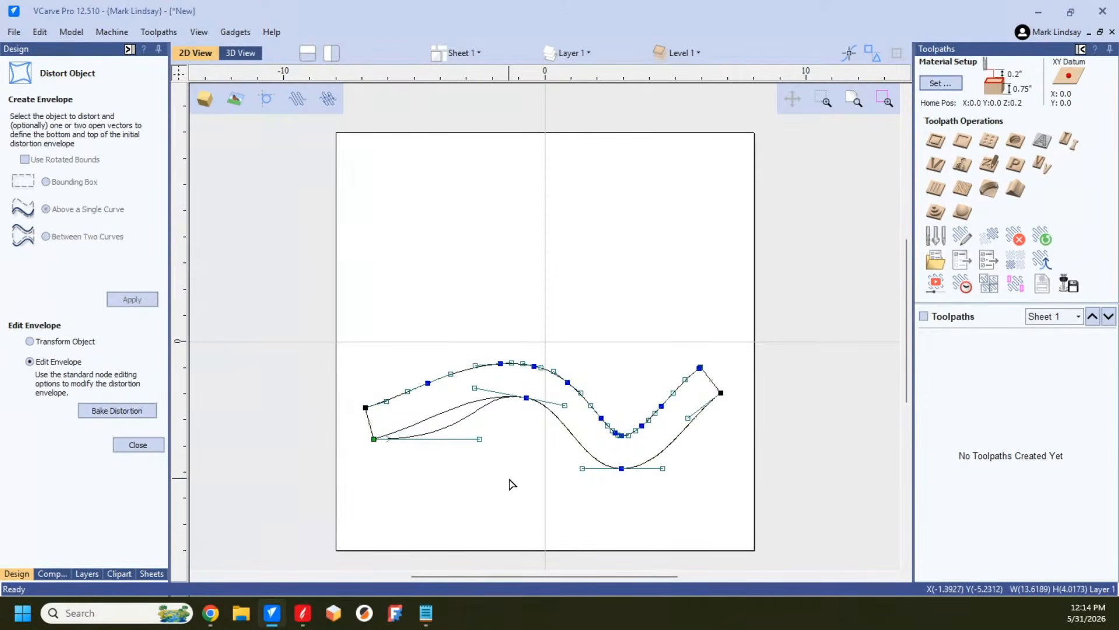
{"action": "left_click_drag", "start_coordinate": [665, 468], "coordinate": [707, 469]}
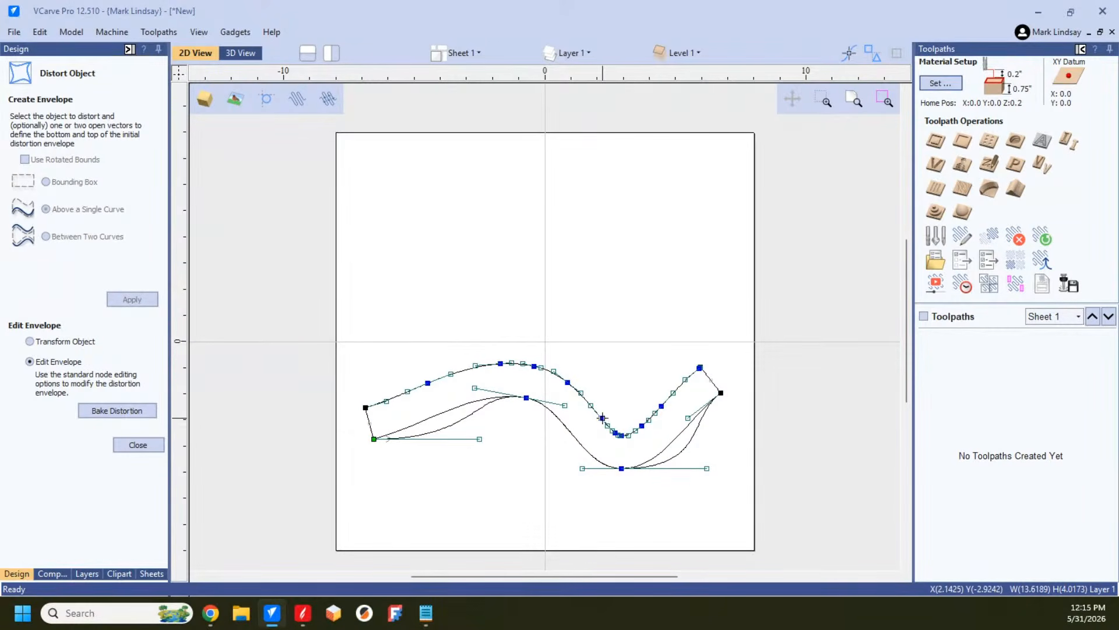
{"action": "left_click_drag", "start_coordinate": [592, 403], "coordinate": [586, 349]}
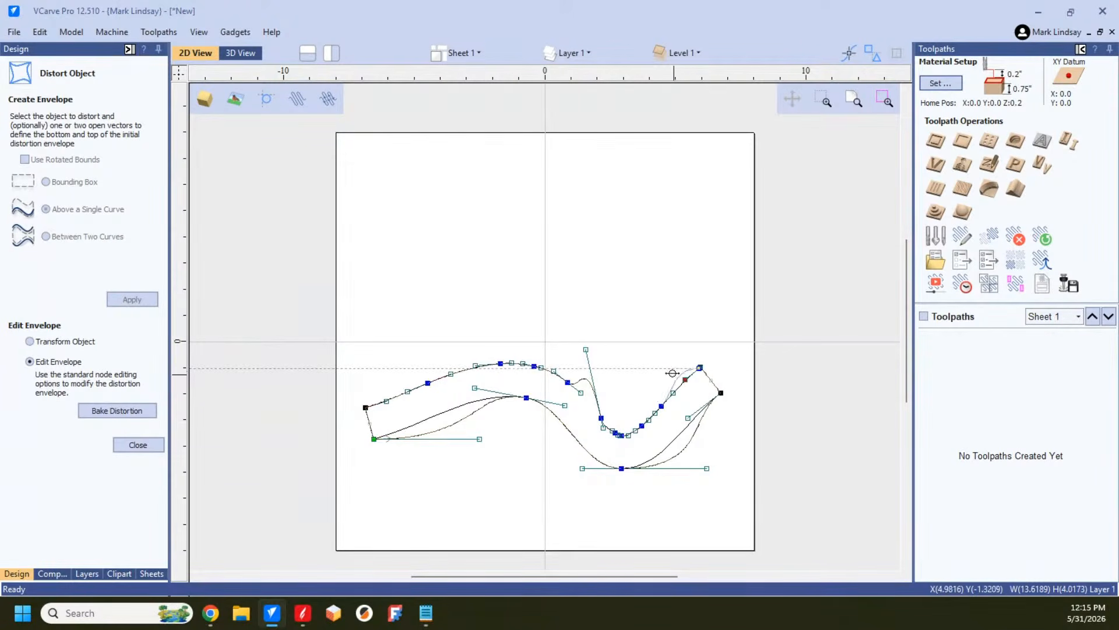
{"action": "left_click_drag", "start_coordinate": [686, 379], "coordinate": [666, 368]}
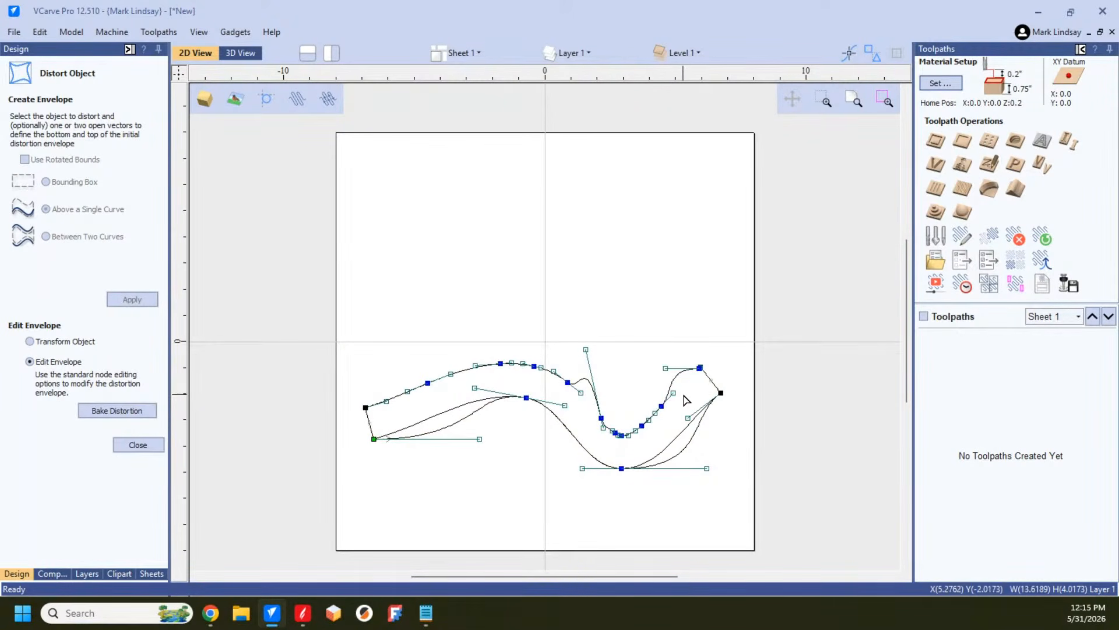
Step: Convert the first span of the original wavy polyline to a straight line in node editing
{"action": "left_click", "coordinate": [420, 426]}
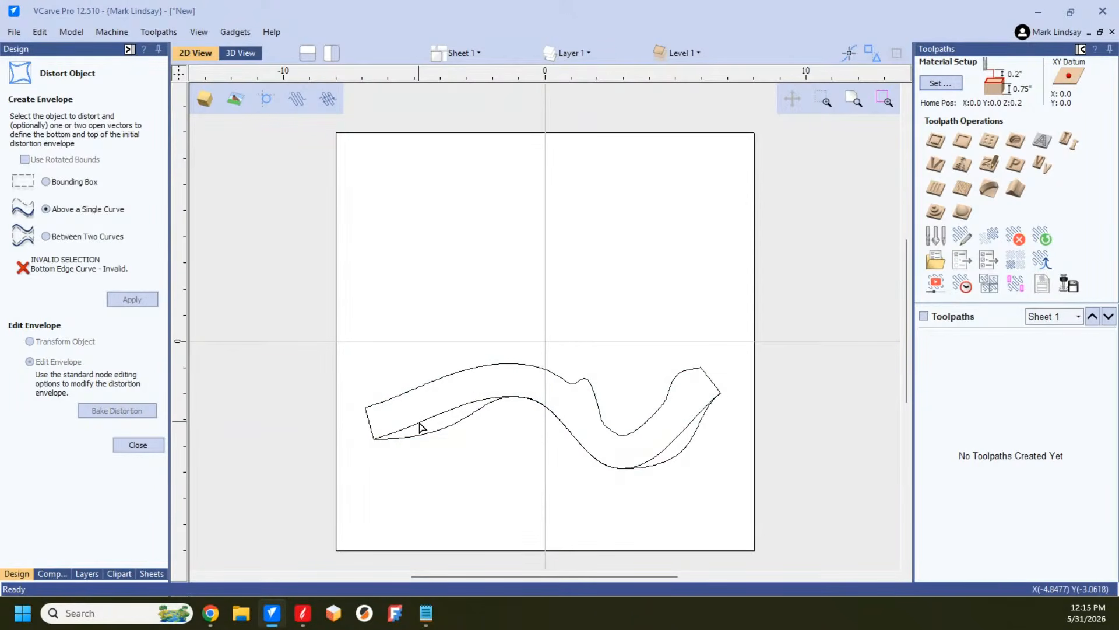
{"action": "left_click", "coordinate": [419, 427]}
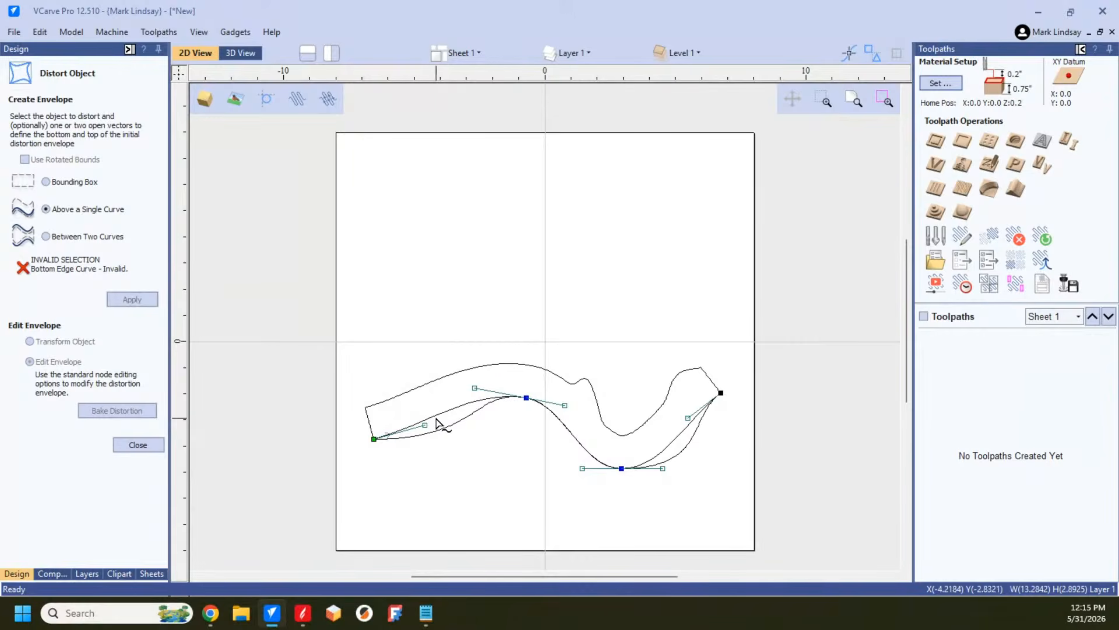
{"action": "right_click", "coordinate": [442, 416]}
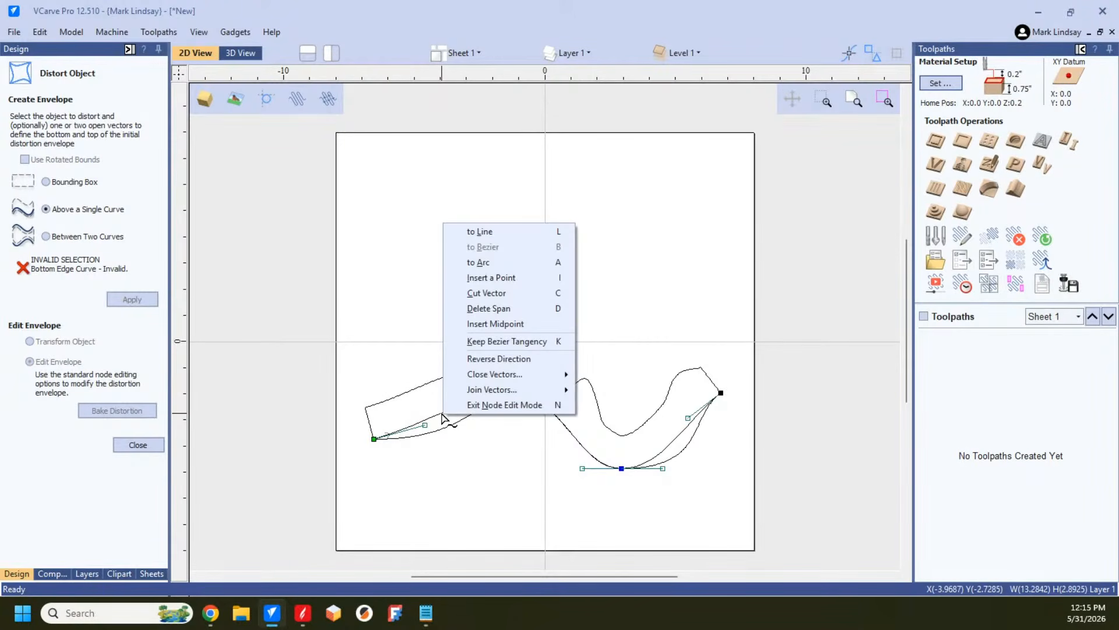
{"action": "left_click", "coordinate": [500, 232]}
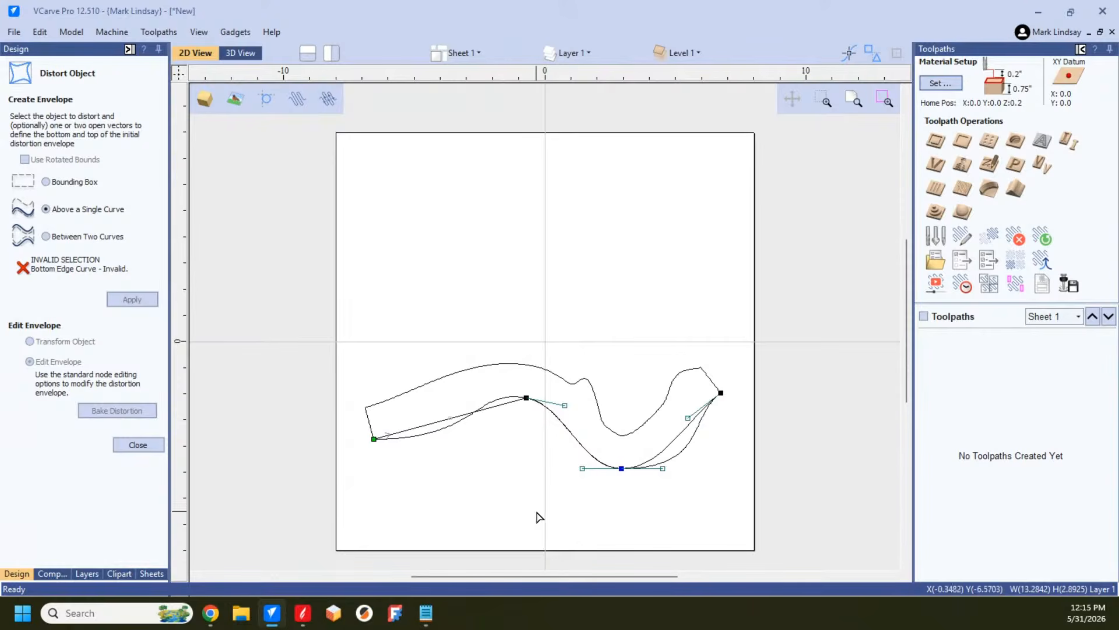
Step: Convert the envelope's upper span before the first crest to a line and its last lower span to an arc
{"action": "left_click", "coordinate": [474, 374]}
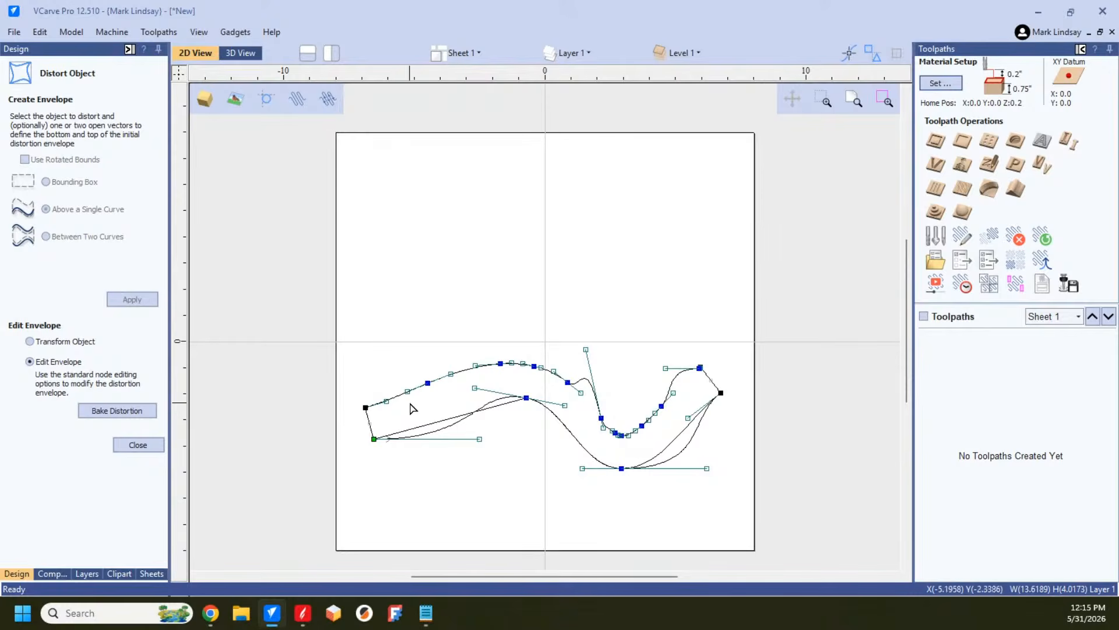
{"action": "right_click", "coordinate": [463, 373]}
{"action": "left_click", "coordinate": [501, 382]}
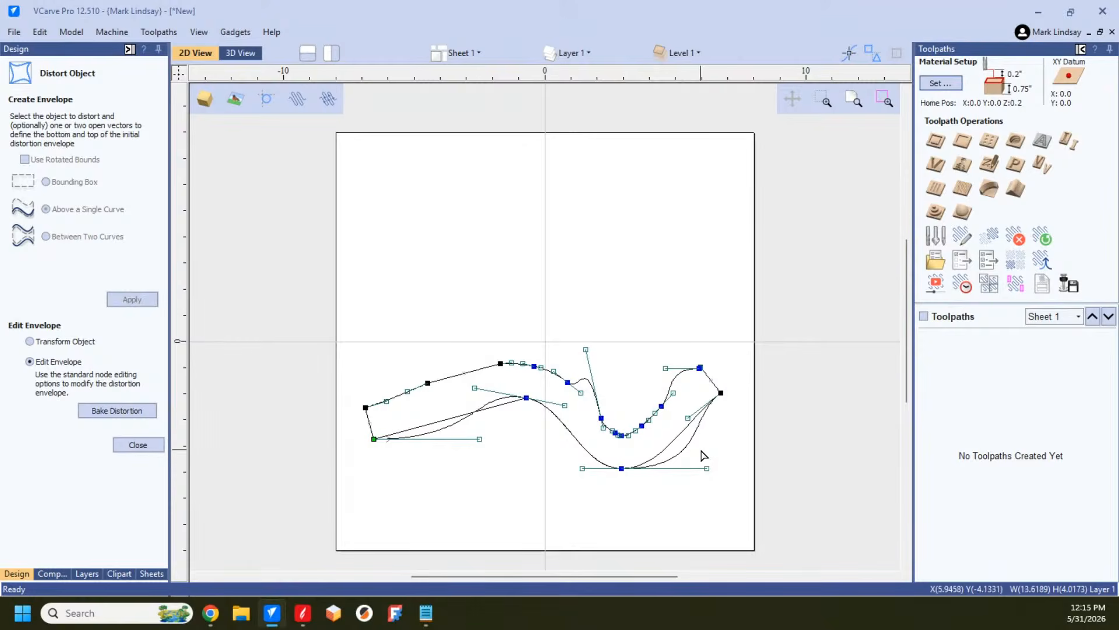
{"action": "right_click", "coordinate": [644, 466]}
{"action": "left_click", "coordinate": [684, 505]}
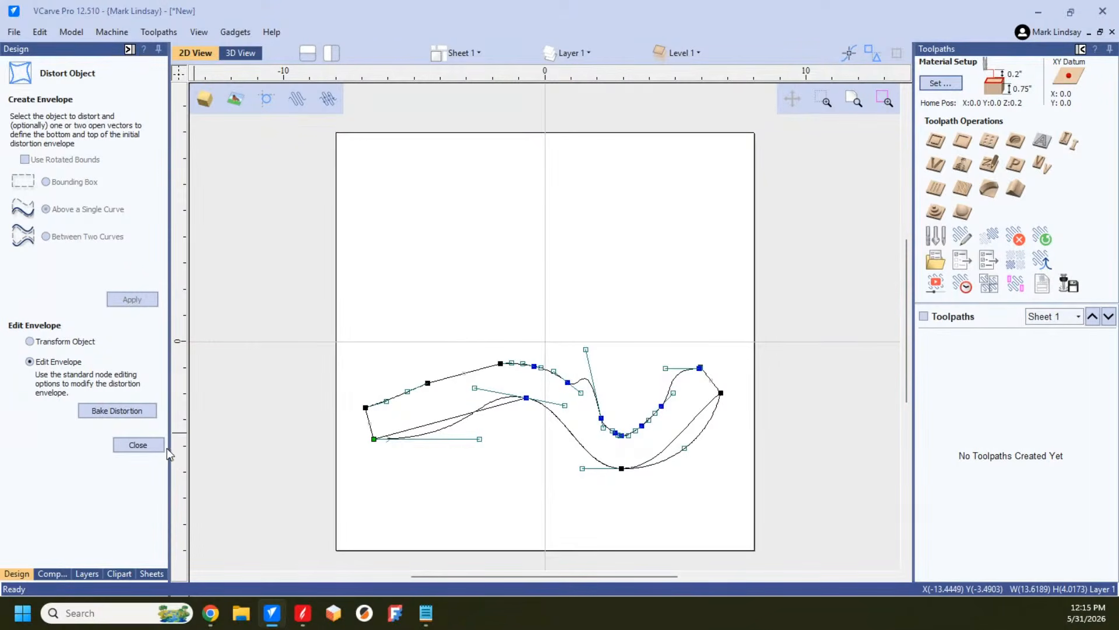
Step: Bake the distortion into the rectangle, examine the resulting nodes, and close Distort Object
{"action": "left_click", "coordinate": [117, 411]}
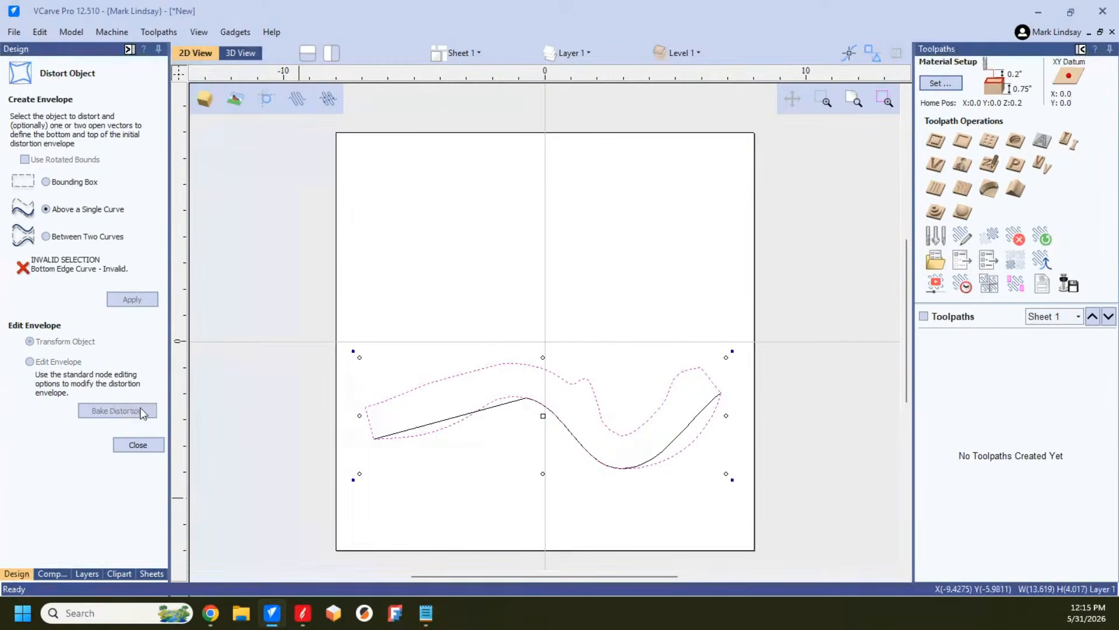
{"action": "double_click", "coordinate": [501, 407]}
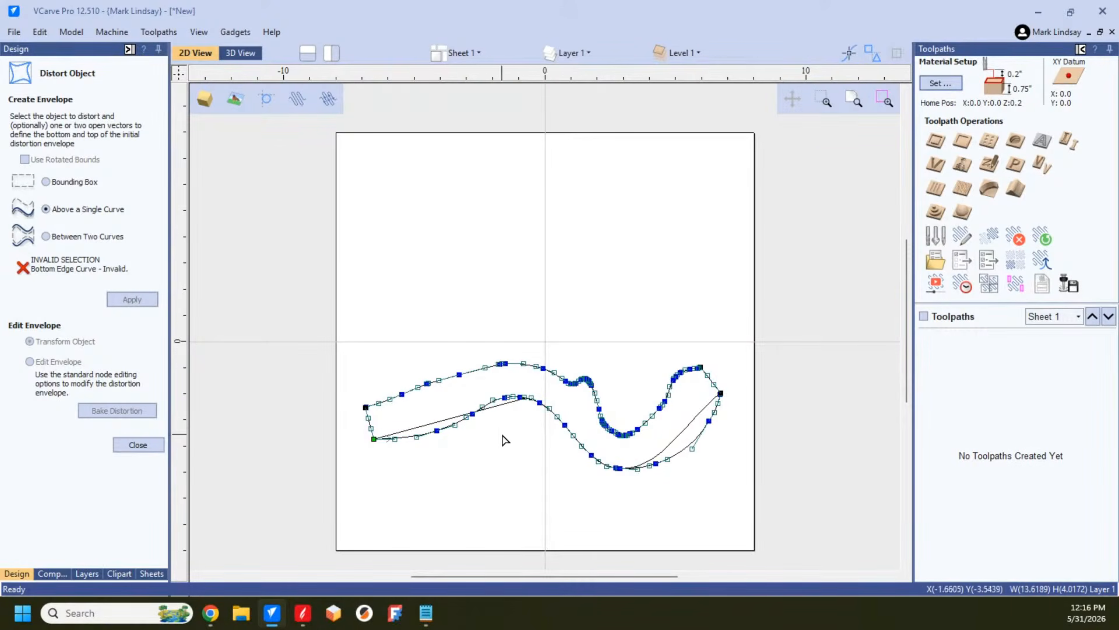
{"action": "left_click", "coordinate": [153, 446]}
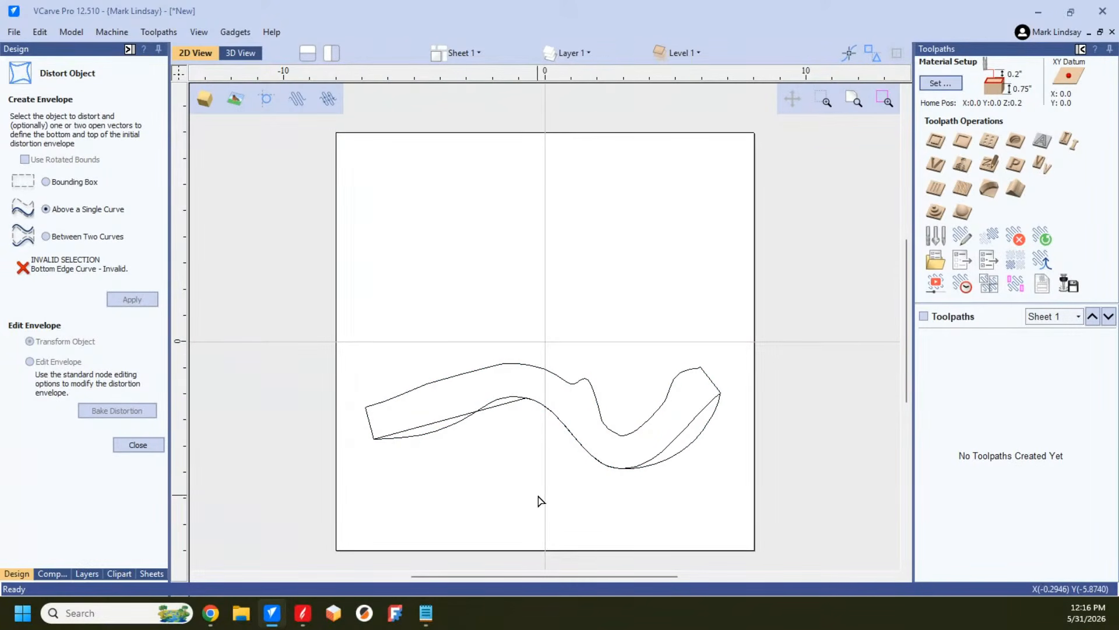
{"action": "left_click", "coordinate": [136, 449]}
Step: Delete the original wavy polyline and the distorted rectangle from the sheet
{"action": "left_click_drag", "start_coordinate": [498, 405], "coordinate": [516, 439]}
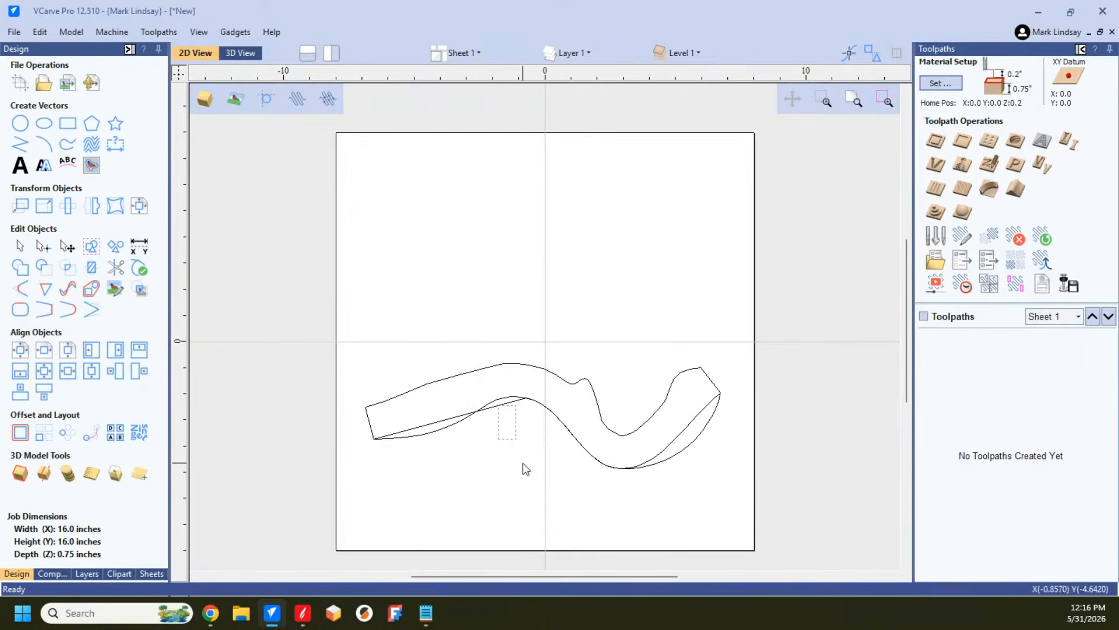
{"action": "left_click", "coordinate": [444, 433]}
{"action": "left_click", "coordinate": [416, 430]}
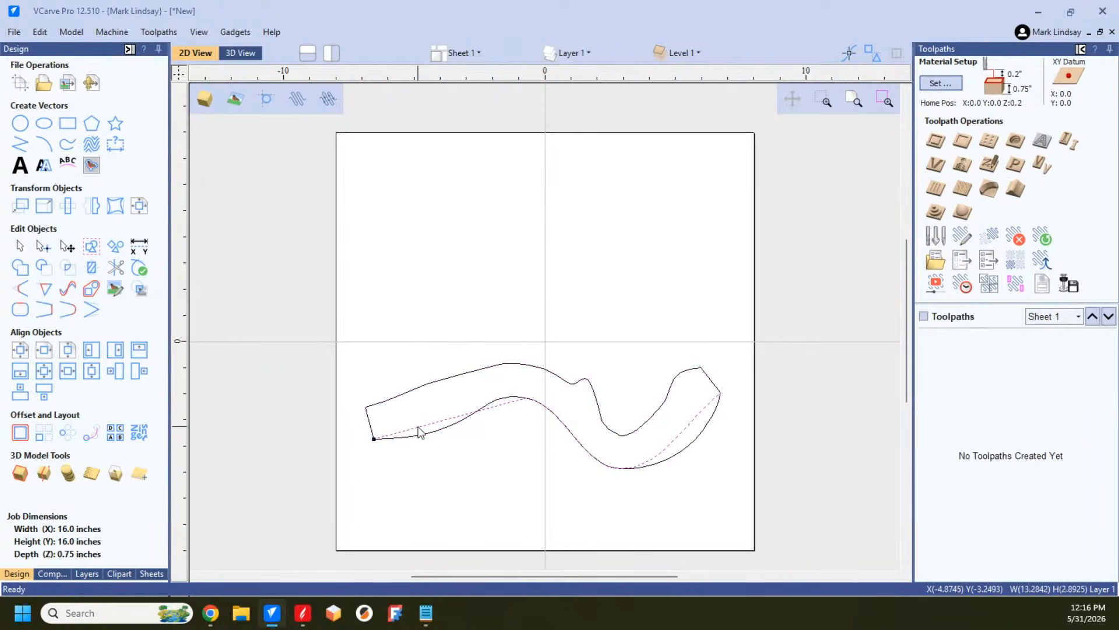
{"action": "left_click", "coordinate": [529, 480]}
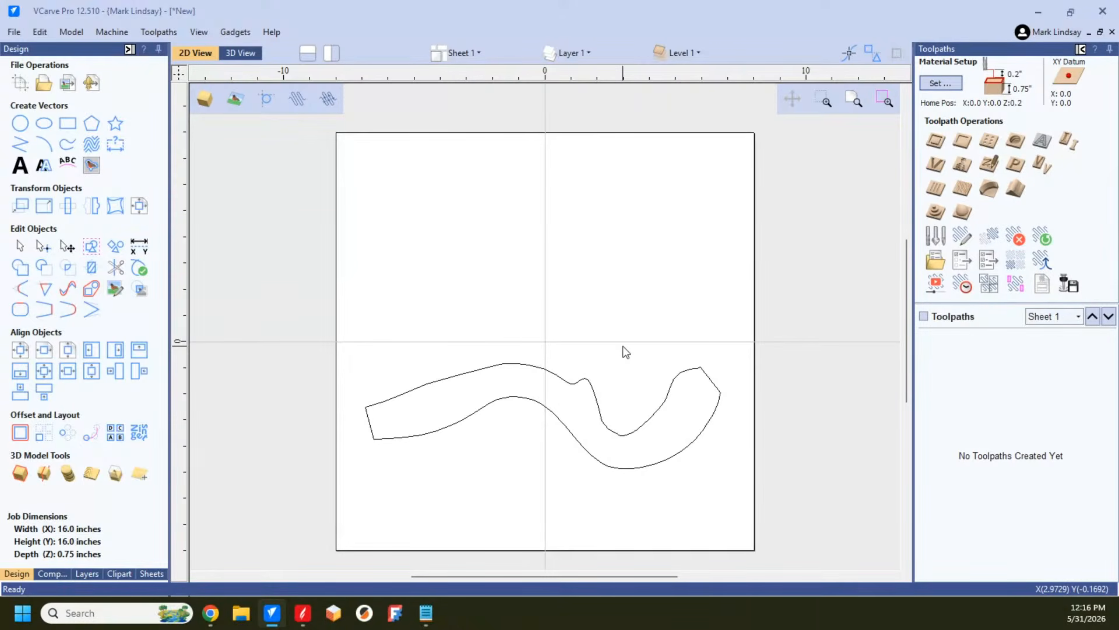
{"action": "left_click", "coordinate": [551, 415]}
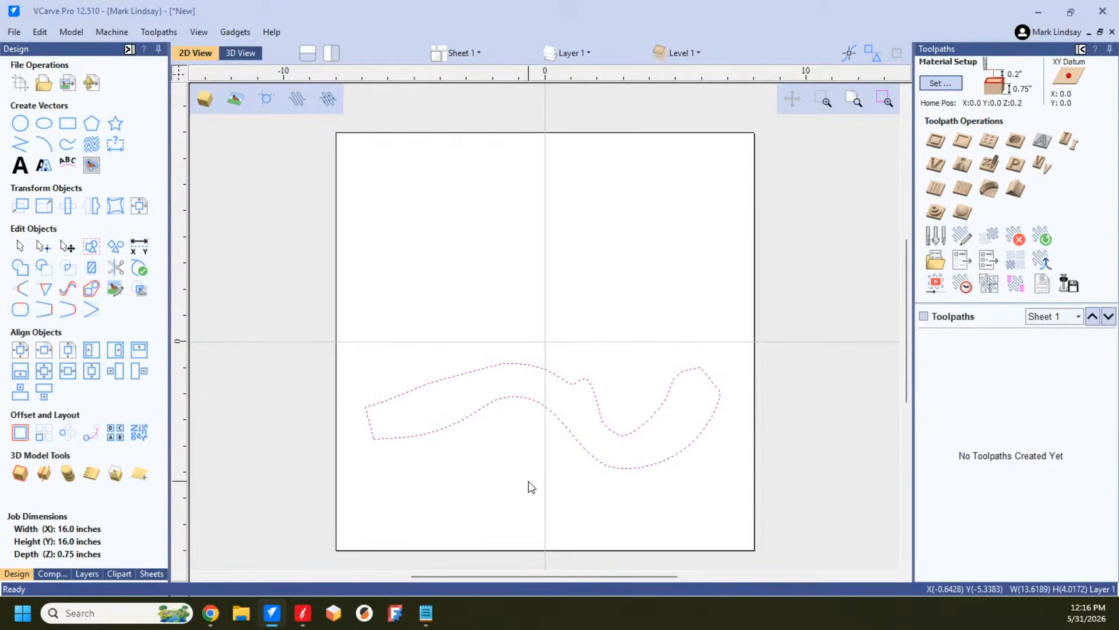
{"action": "key", "text": "Delete"}
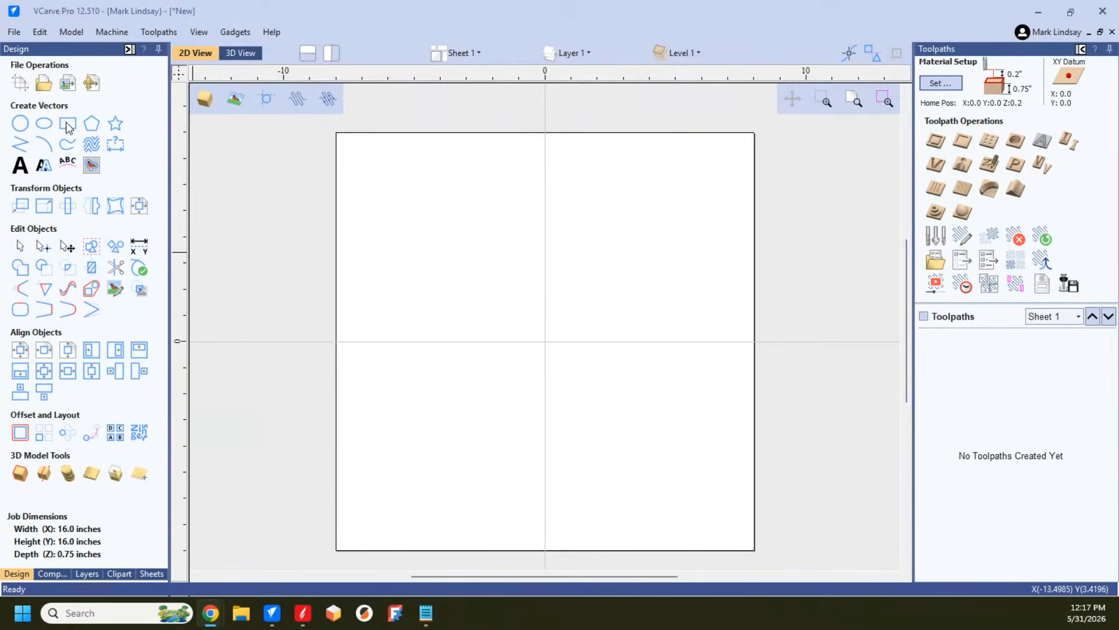
Step: Draw an open serpentine polyline about 3.80 inches wide and 5.12 inches high in the sheet's upper-left quarter and enter node editing
{"action": "left_click", "coordinate": [20, 146]}
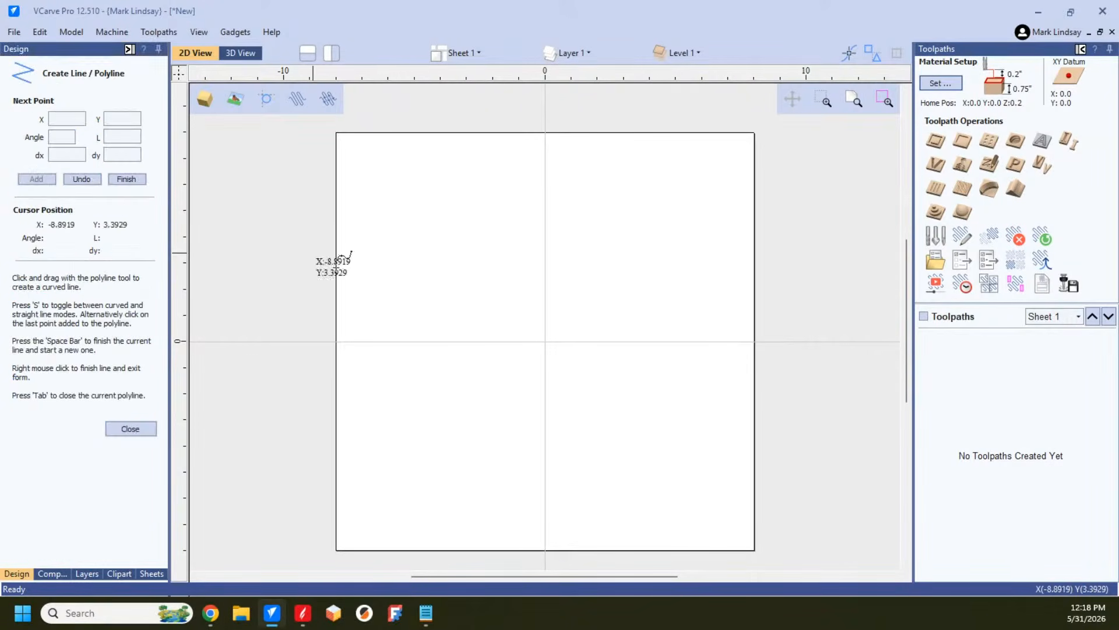
{"action": "left_click", "coordinate": [395, 185]}
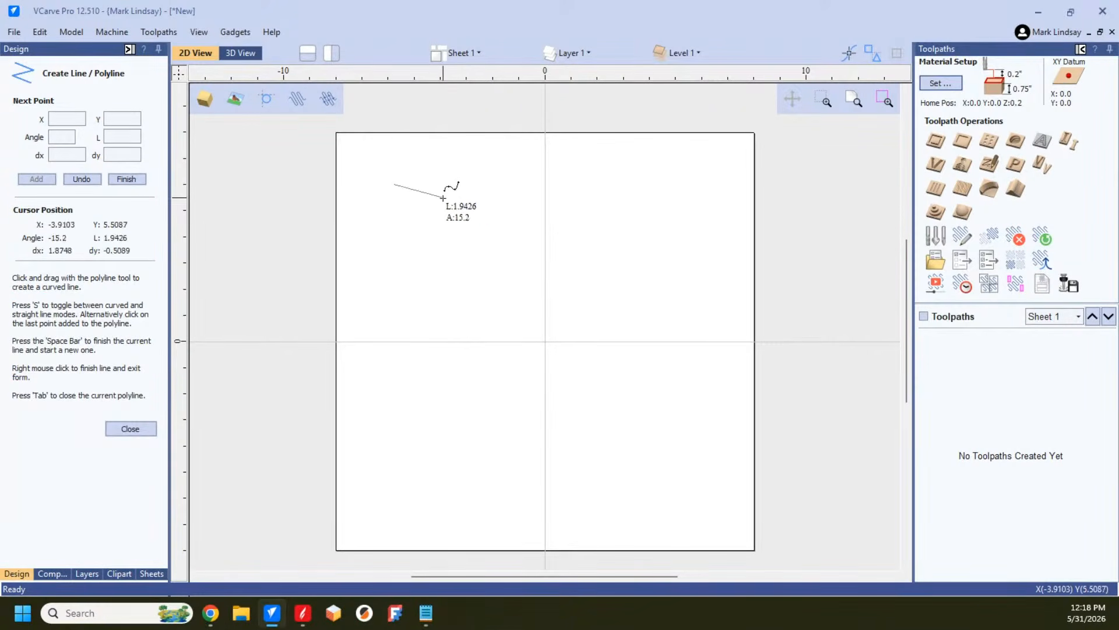
{"action": "left_click", "coordinate": [461, 201]}
{"action": "mouse_move", "coordinate": [461, 200]}
{"action": "left_mouse_down"}
{"action": "mouse_move", "coordinate": [420, 226]}
{"action": "mouse_move", "coordinate": [466, 240]}
{"action": "mouse_move", "coordinate": [415, 257]}
{"action": "mouse_move", "coordinate": [482, 269]}
{"action": "mouse_move", "coordinate": [435, 294]}
{"action": "mouse_move", "coordinate": [494, 317]}
{"action": "left_mouse_up"}
{"action": "key", "text": "space"}
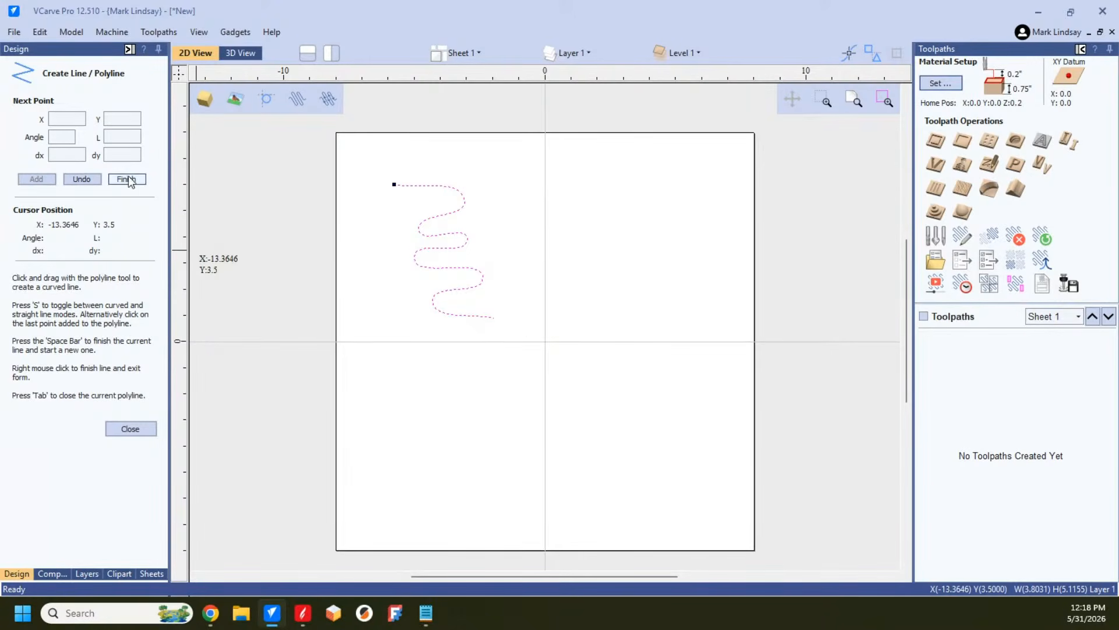
{"action": "left_click", "coordinate": [131, 429]}
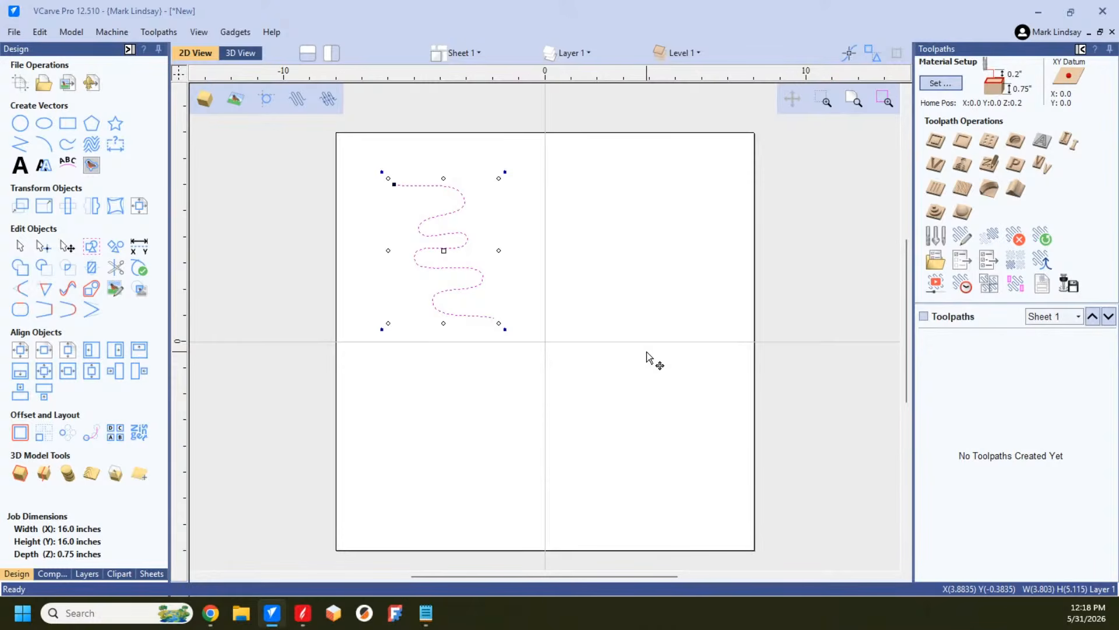
{"action": "key", "text": "n"}
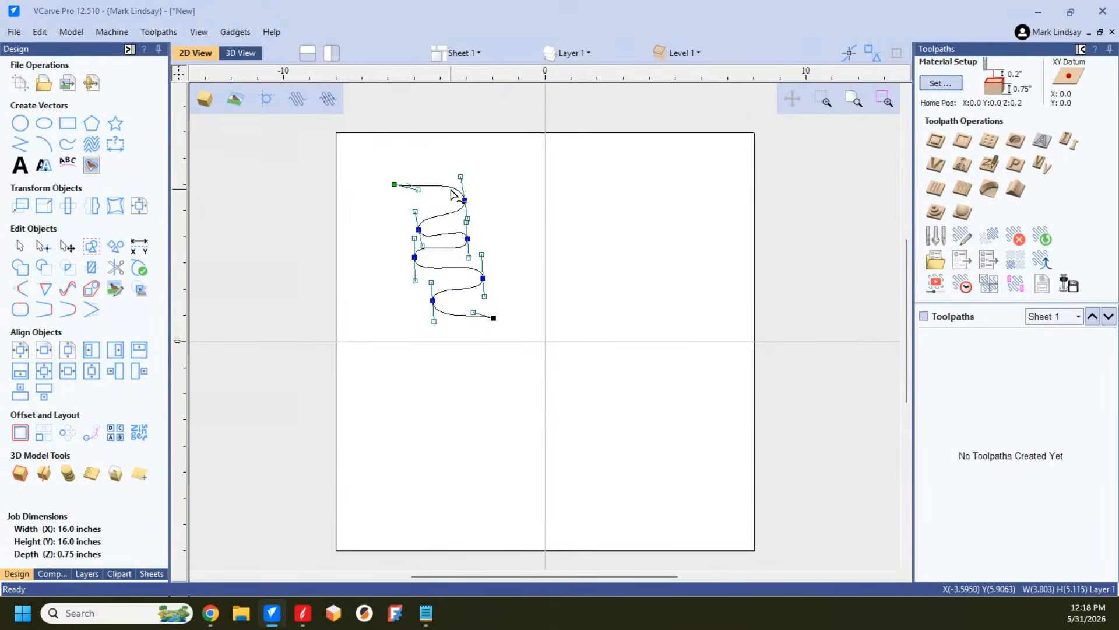
Step: Try moving the serpentine's uppermost right-hand node, undo it, and try Mirror Horizontal with all the right-hand nodes selected
{"action": "left_click_drag", "start_coordinate": [465, 201], "coordinate": [493, 268]}
{"action": "key", "text": "ctrl+z"}
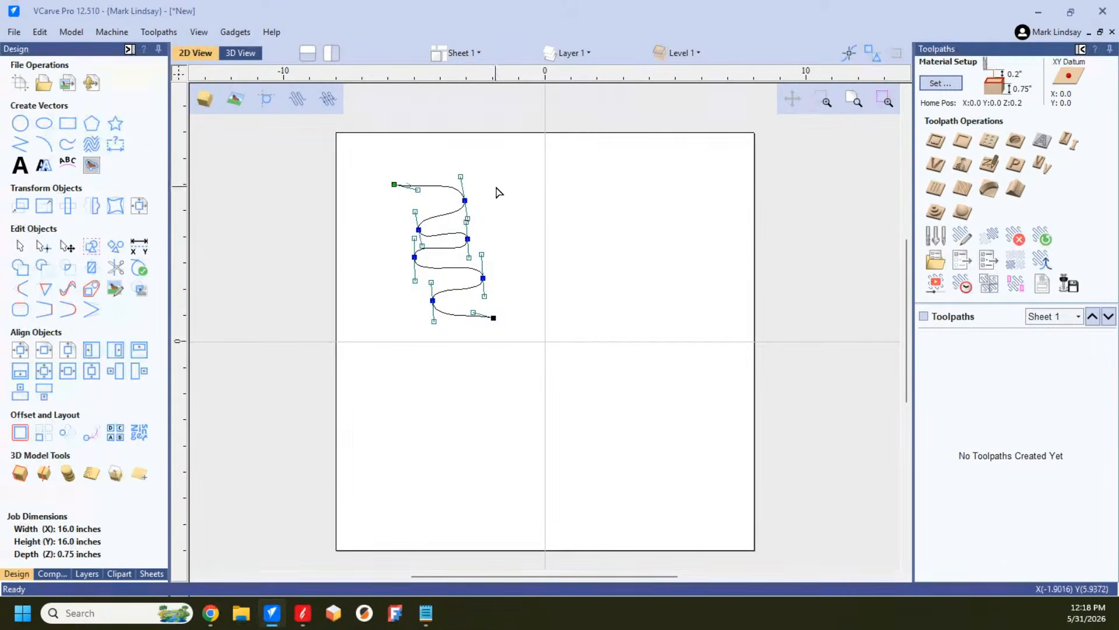
{"action": "left_click_drag", "start_coordinate": [442, 175], "coordinate": [499, 276]}
{"action": "left_click_drag", "start_coordinate": [507, 292], "coordinate": [508, 286]}
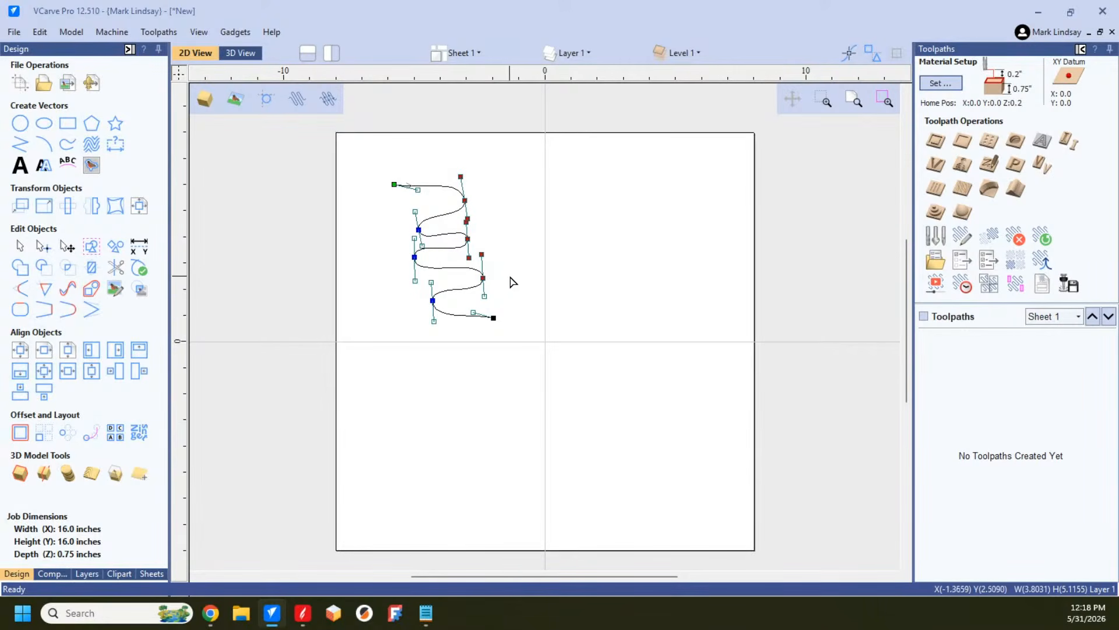
{"action": "right_click", "coordinate": [468, 239]}
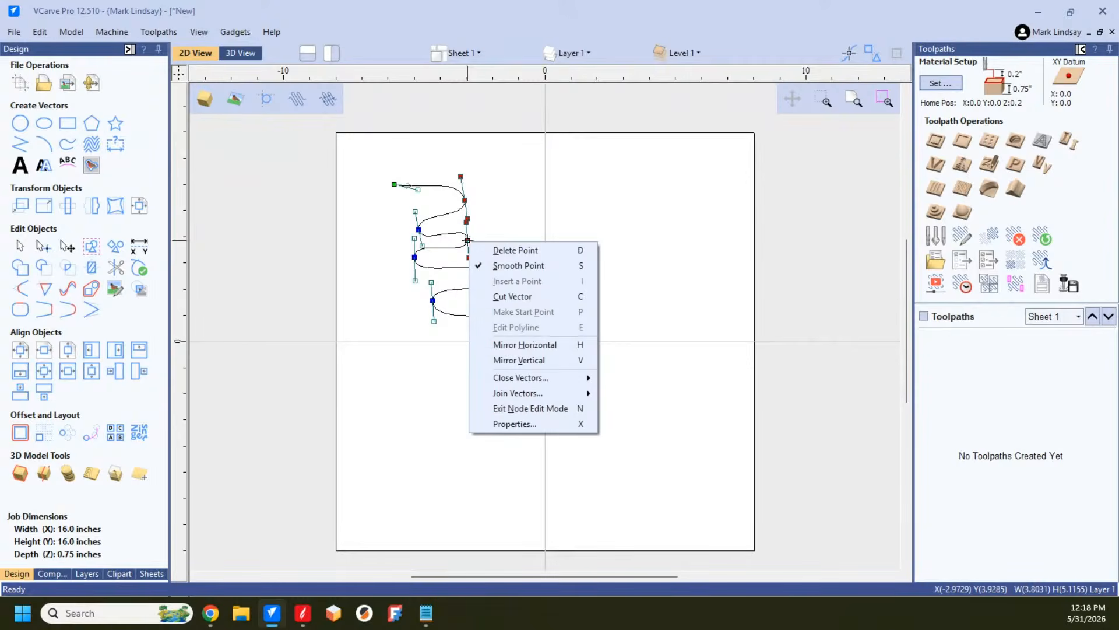
{"action": "left_click", "coordinate": [546, 349]}
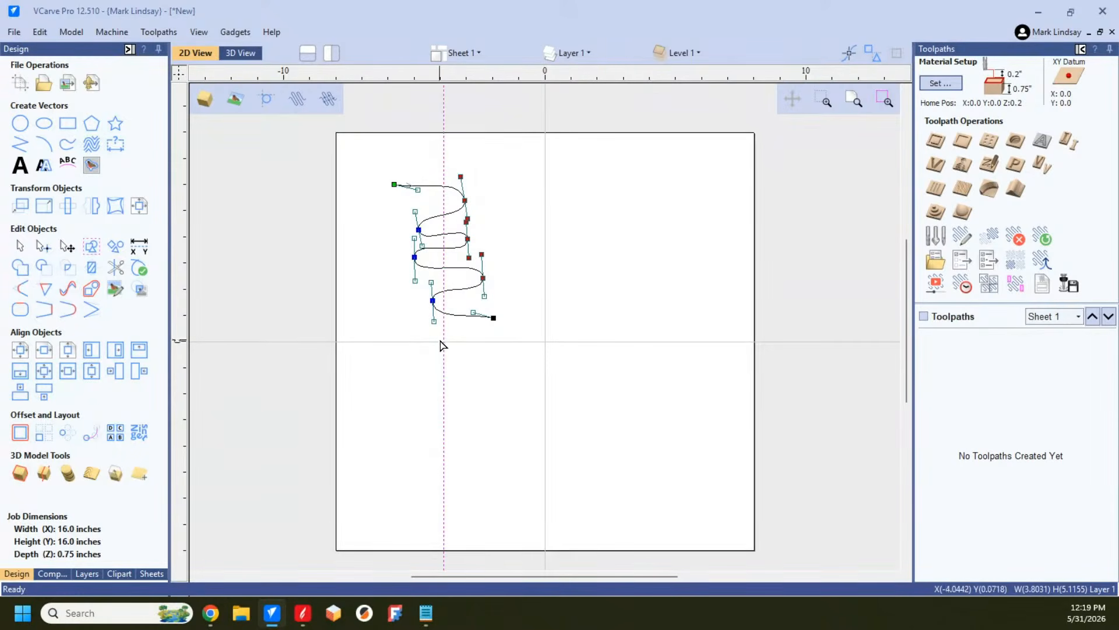
{"action": "right_click", "coordinate": [468, 239]}
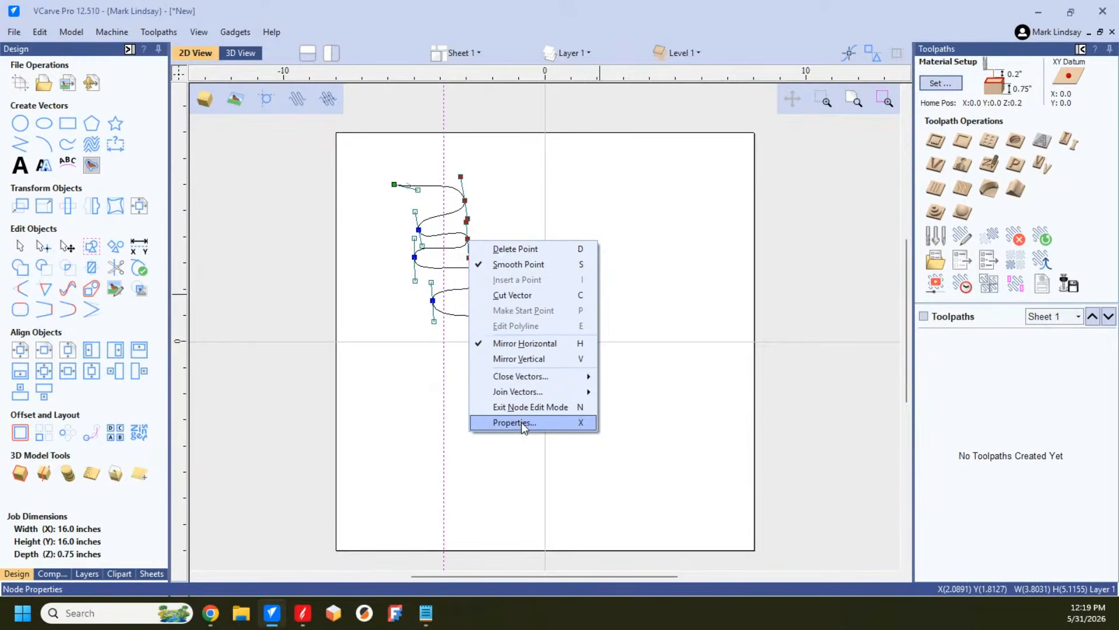
{"action": "left_click", "coordinate": [370, 206]}
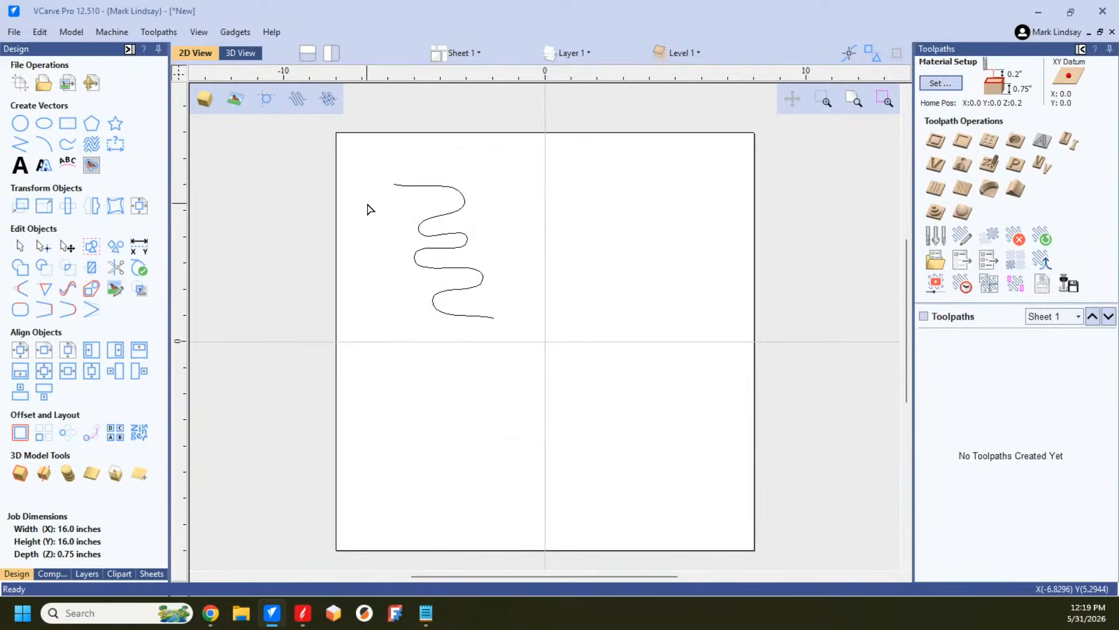
Step: Reopen the serpentine for node editing, try Mirror Horizontal on its right-hand crest nodes, and leave node editing
{"action": "double_click", "coordinate": [453, 217]}
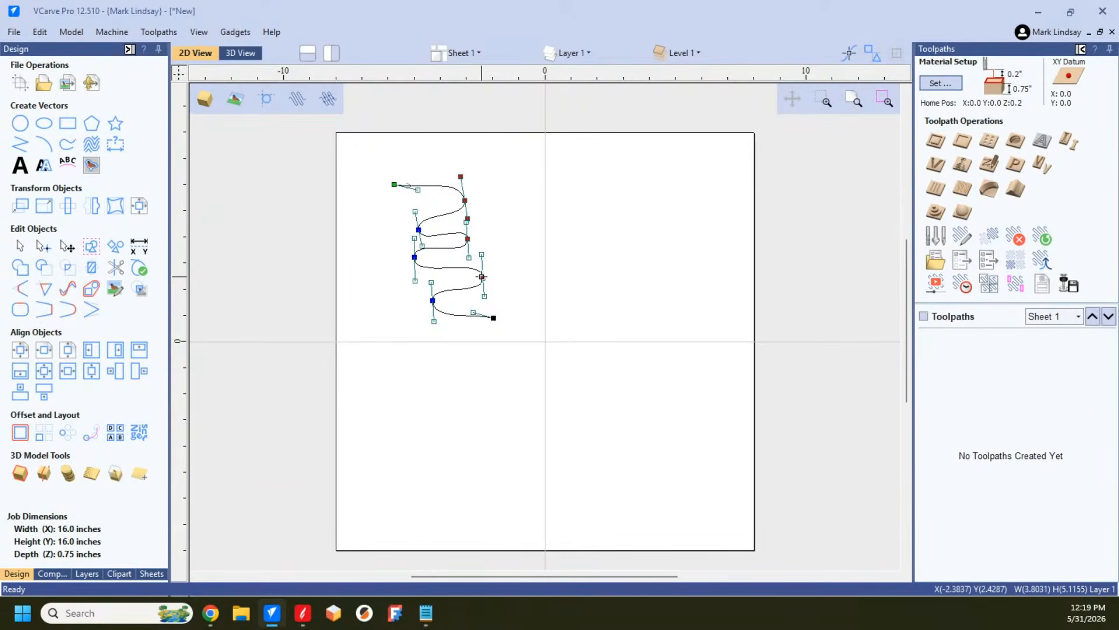
{"action": "right_click", "coordinate": [482, 277]}
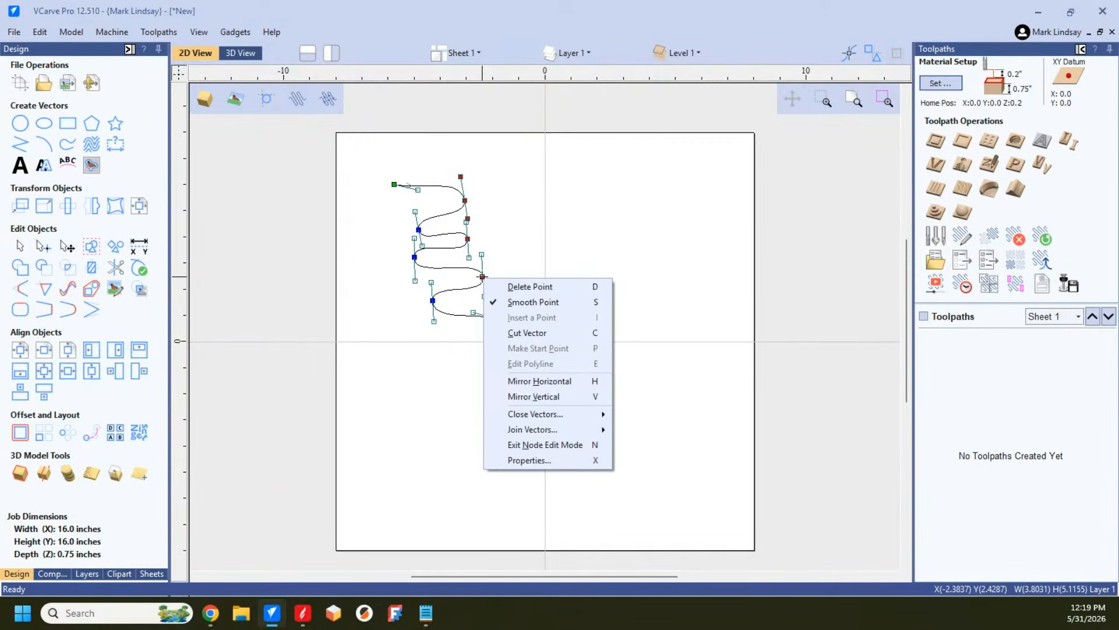
{"action": "left_click", "coordinate": [523, 381]}
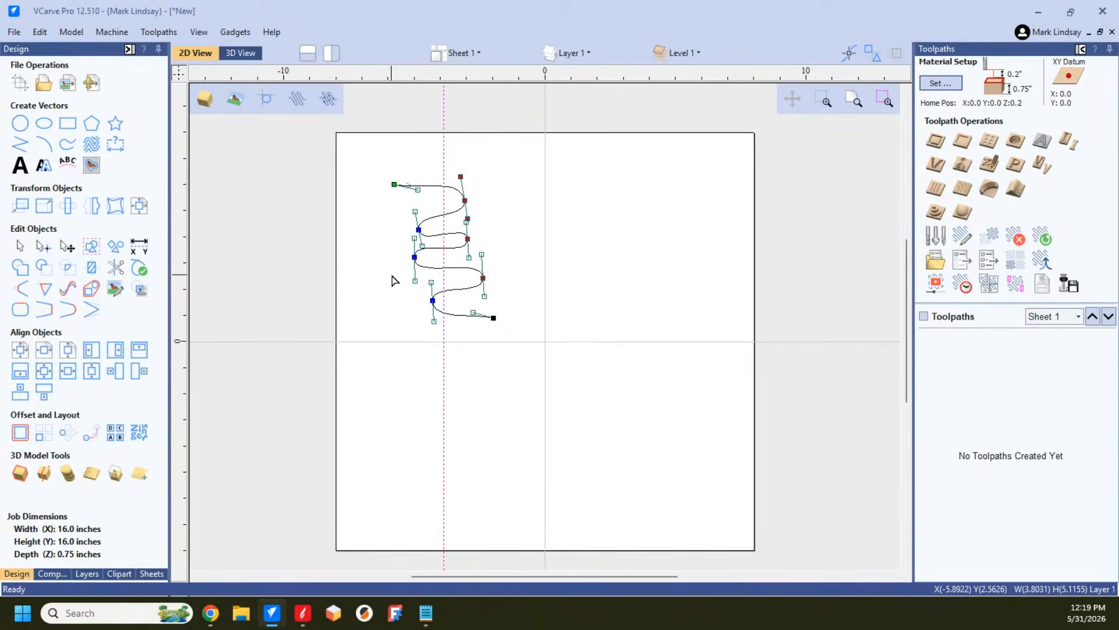
{"action": "left_click", "coordinate": [401, 284]}
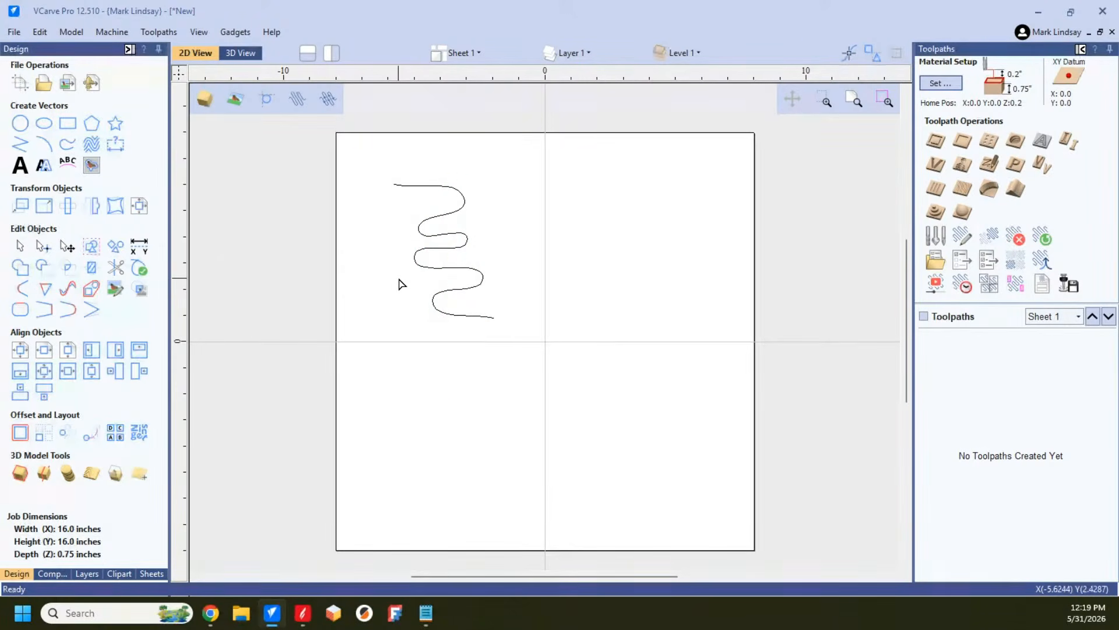
{"action": "left_click", "coordinate": [448, 268]}
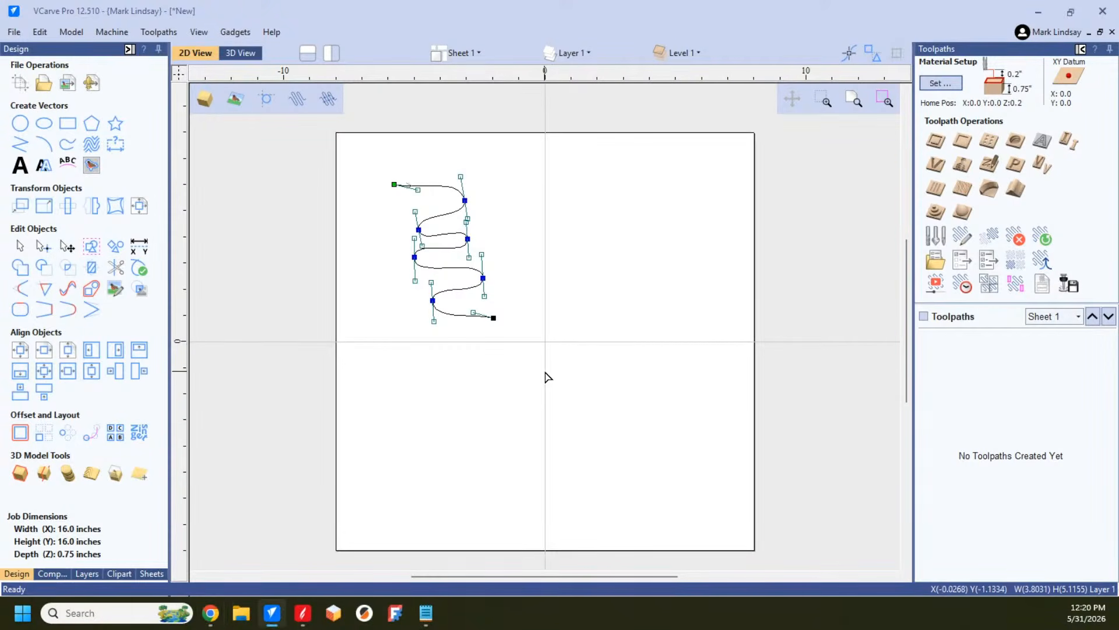
{"action": "left_click", "coordinate": [494, 350]}
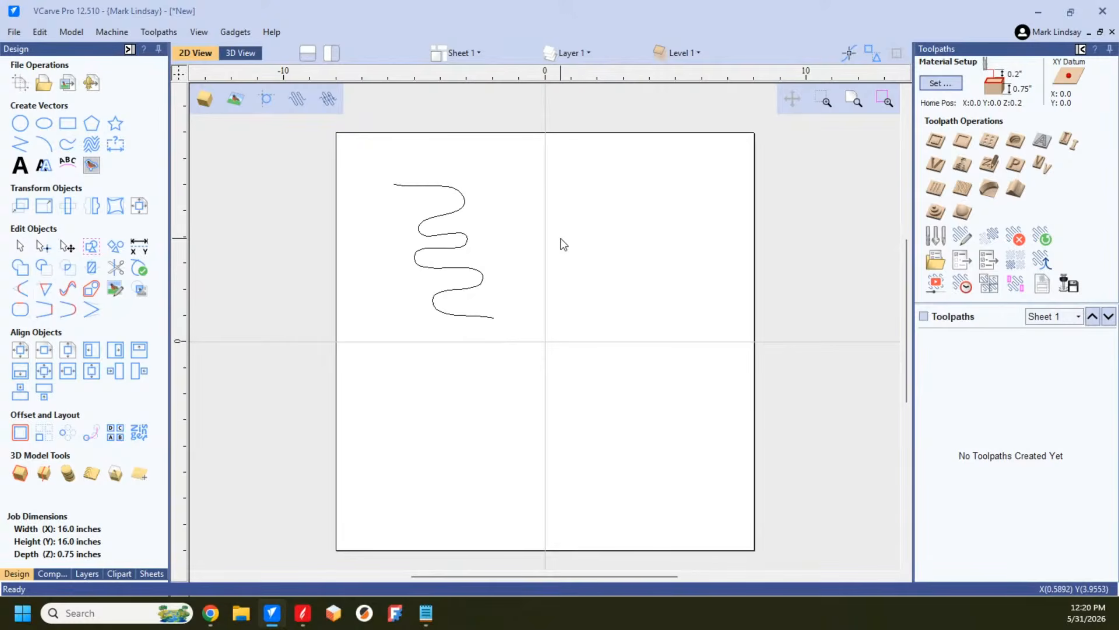
Step: Draw a three-point arc from (0, 7.437) to about (-6.37, 0), bulging outward around the serpentine with a radius of about 5.06 inches
{"action": "left_click", "coordinate": [44, 144]}
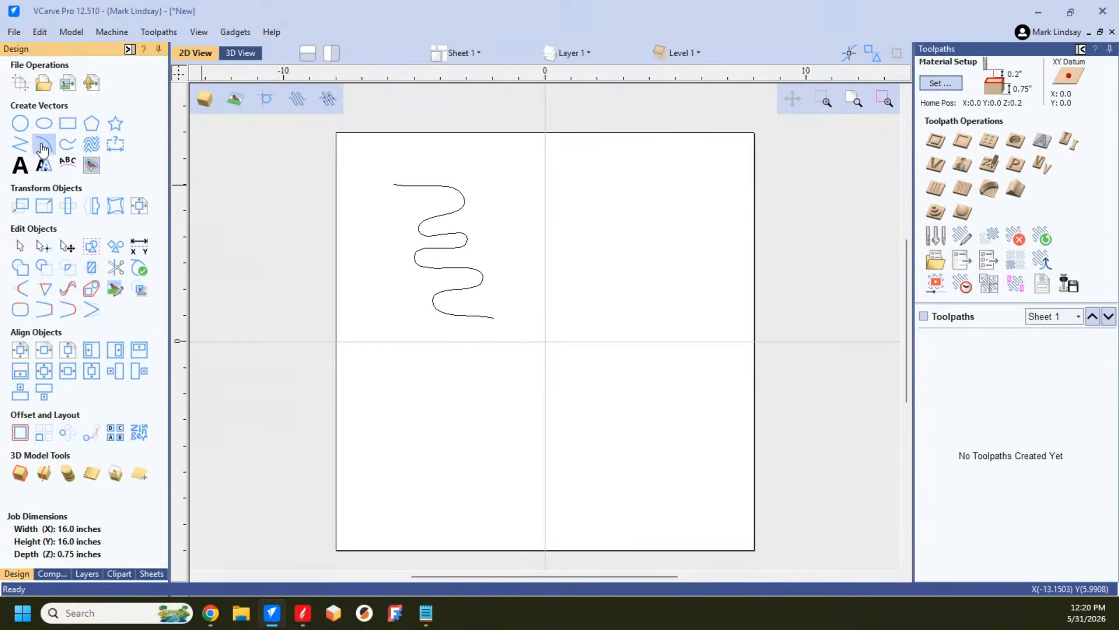
{"action": "left_click", "coordinate": [546, 146]}
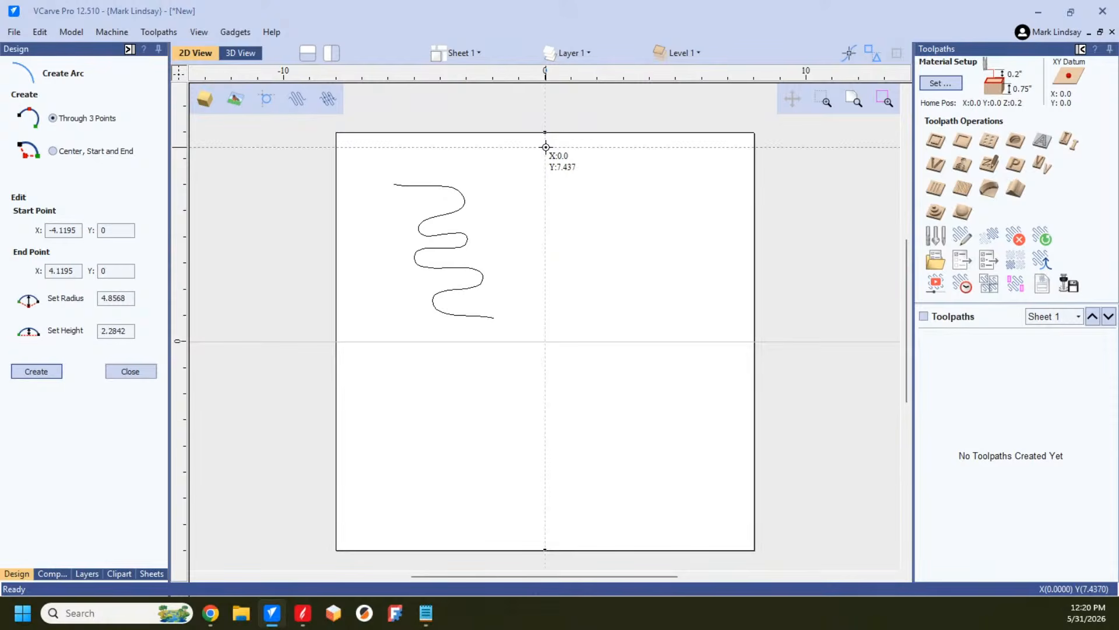
{"action": "left_click", "coordinate": [379, 343]}
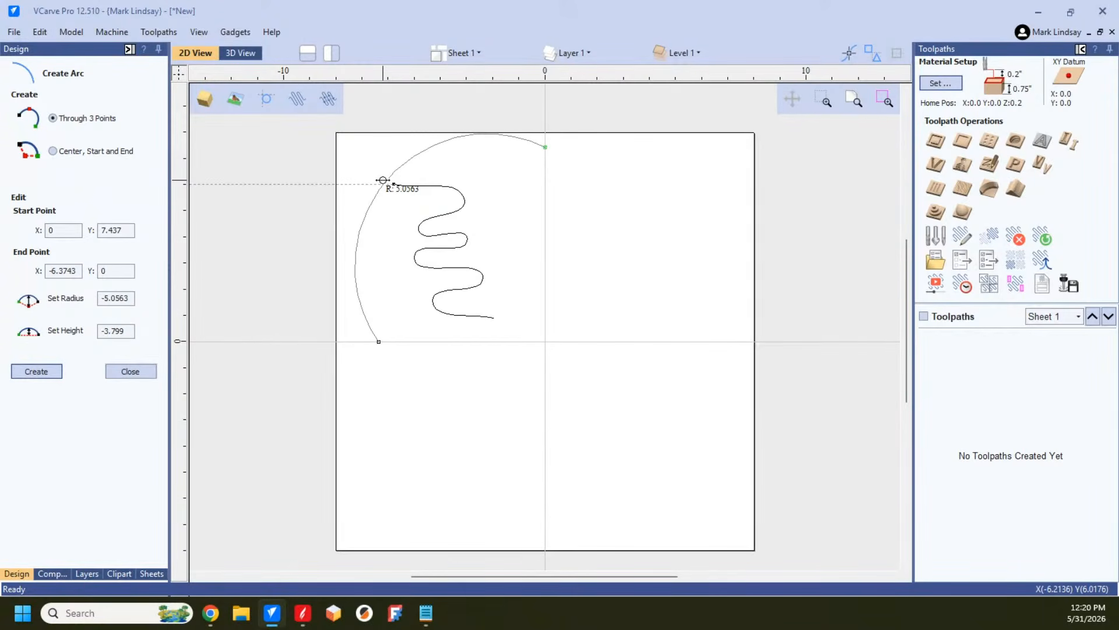
{"action": "left_click", "coordinate": [382, 180]}
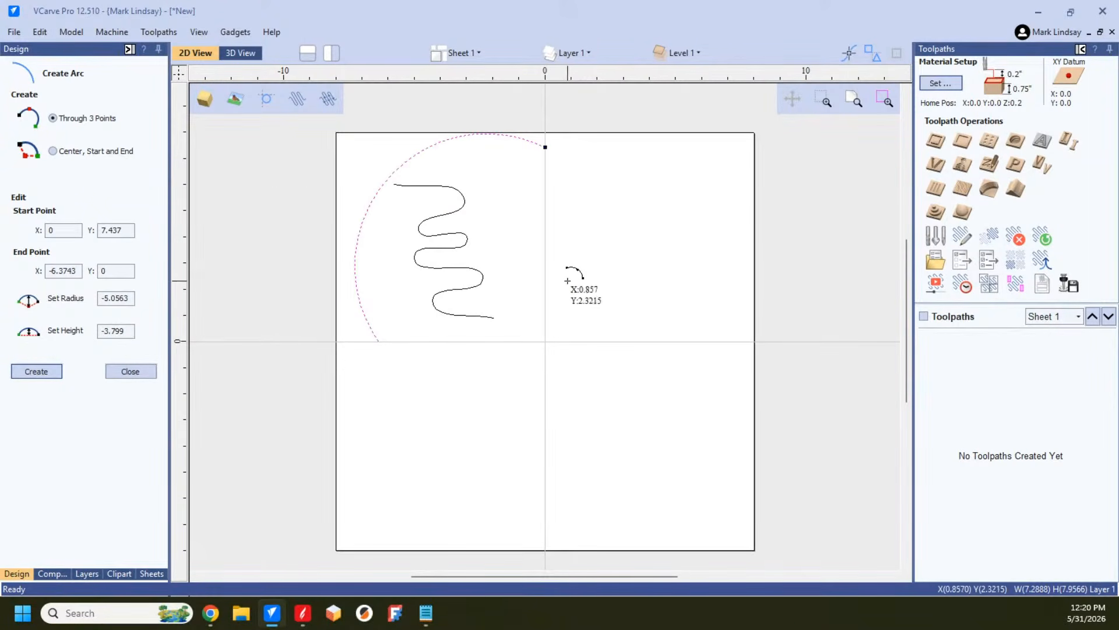
{"action": "left_click", "coordinate": [136, 370]}
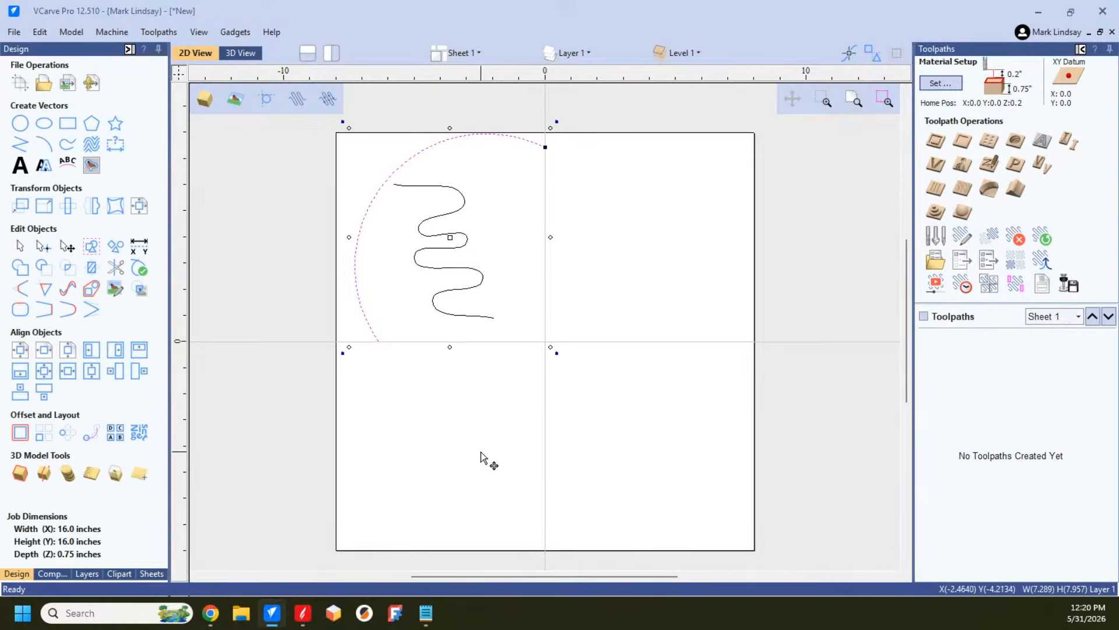
{"action": "left_click", "coordinate": [550, 409]}
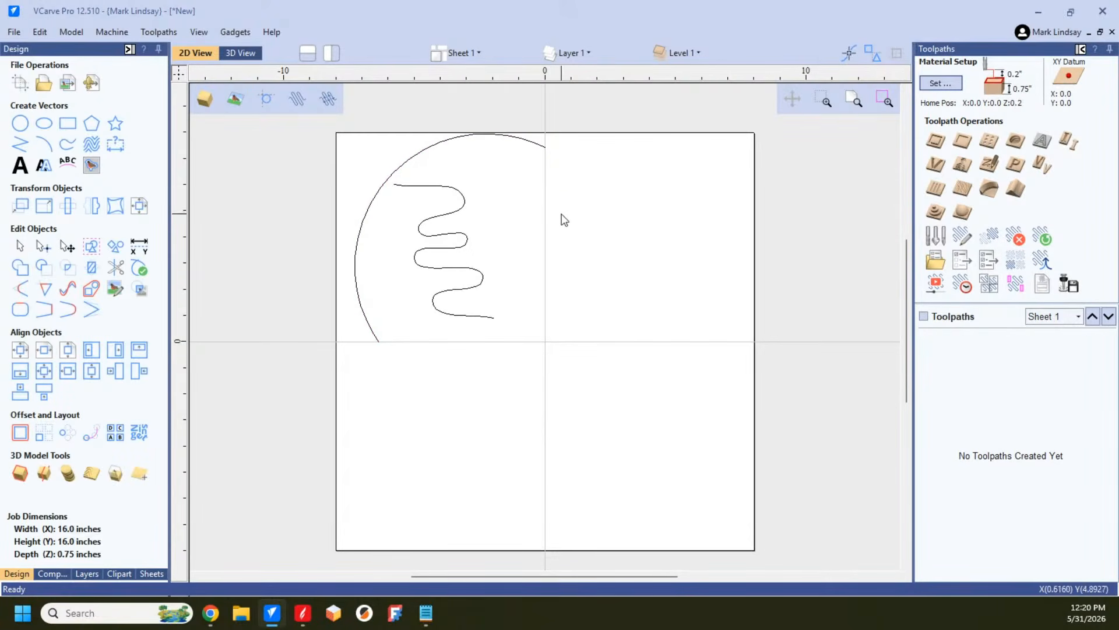
Step: Mirror the arc and serpentine horizontally about the job center as a mirrored copy
{"action": "left_click_drag", "start_coordinate": [516, 128], "coordinate": [344, 409]}
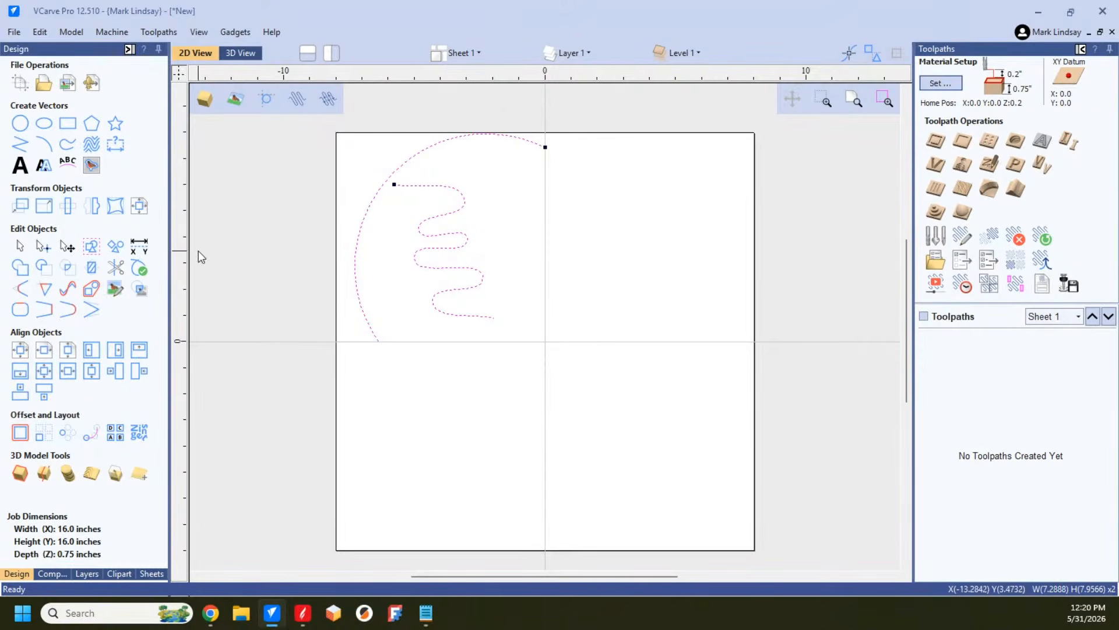
{"action": "left_click", "coordinate": [93, 207]}
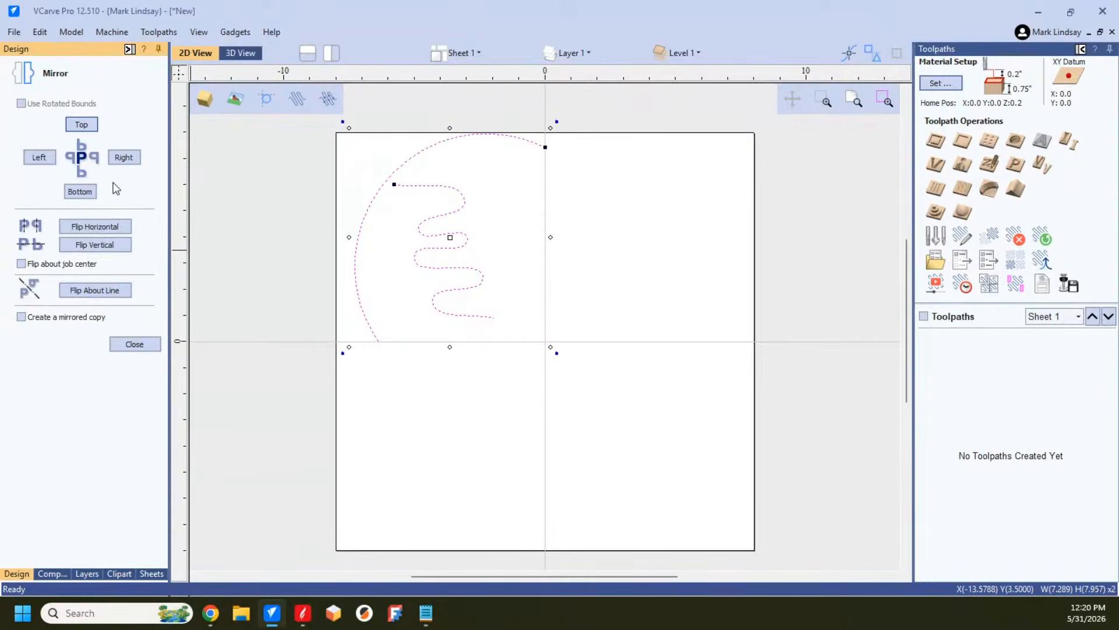
{"action": "left_click", "coordinate": [21, 264]}
{"action": "left_click", "coordinate": [113, 231]}
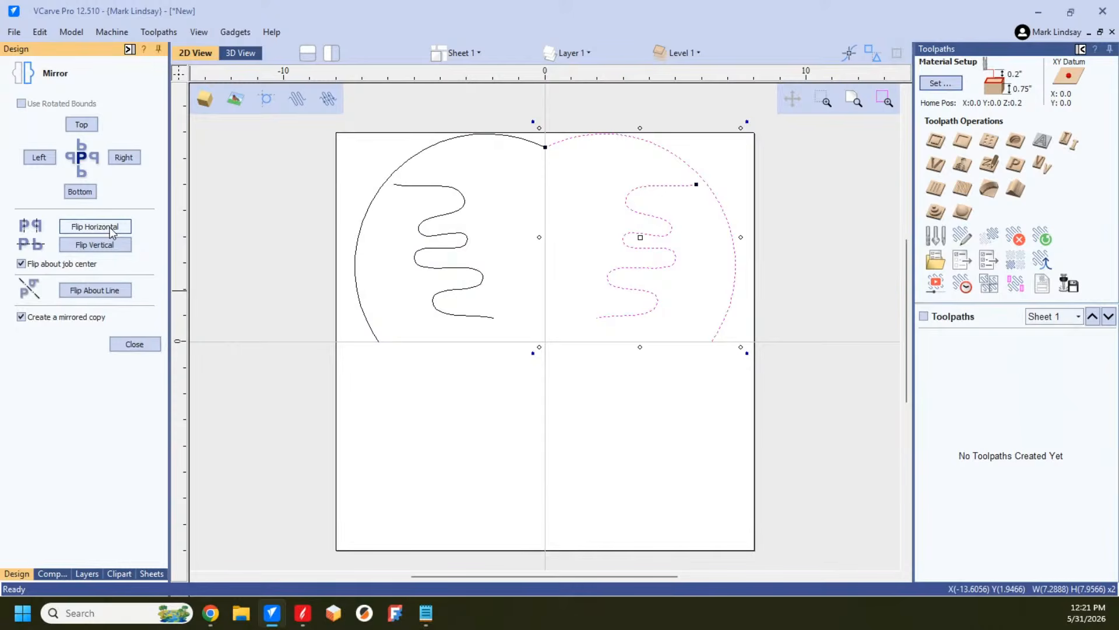
{"action": "left_click", "coordinate": [483, 450]}
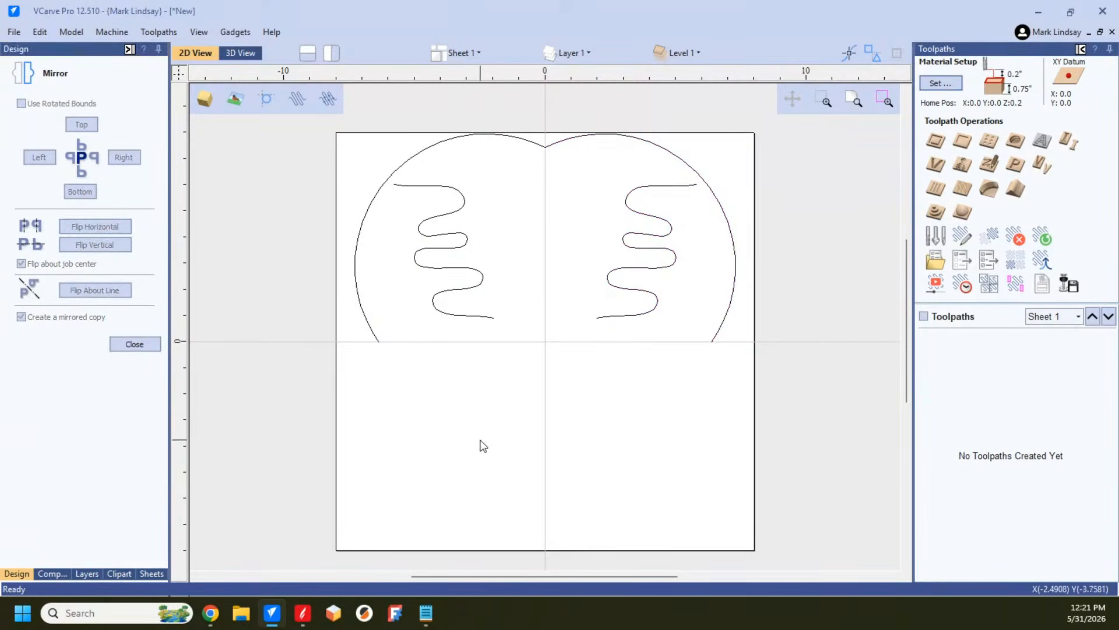
Step: Mirror all the upper-half vectors vertically about the job center as a copy
{"action": "left_click_drag", "start_coordinate": [318, 130], "coordinate": [836, 478]}
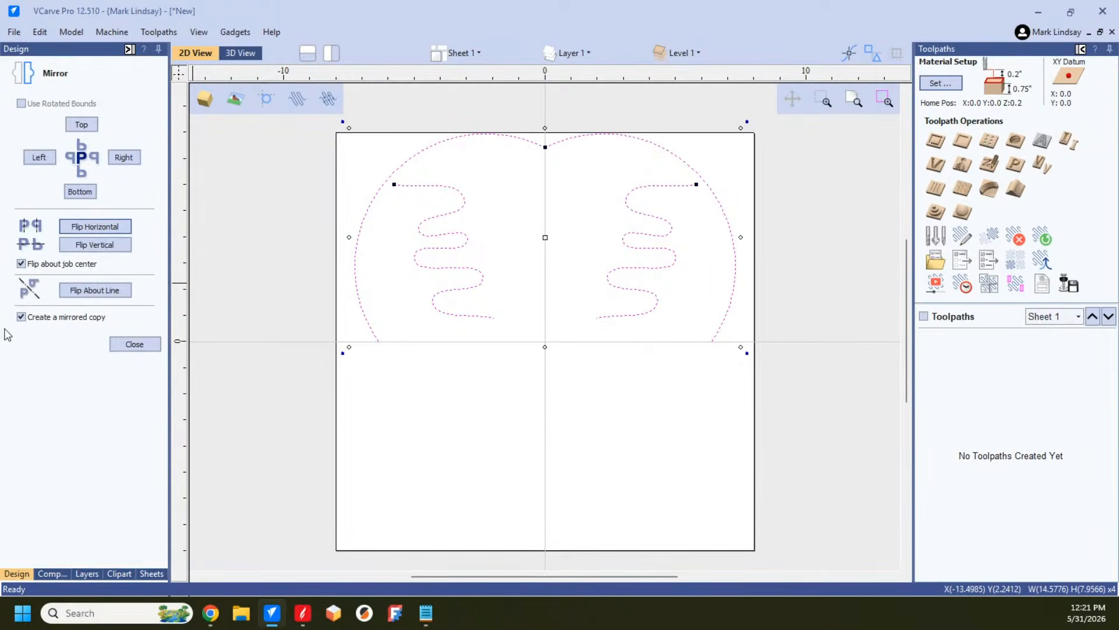
{"action": "left_click", "coordinate": [96, 245]}
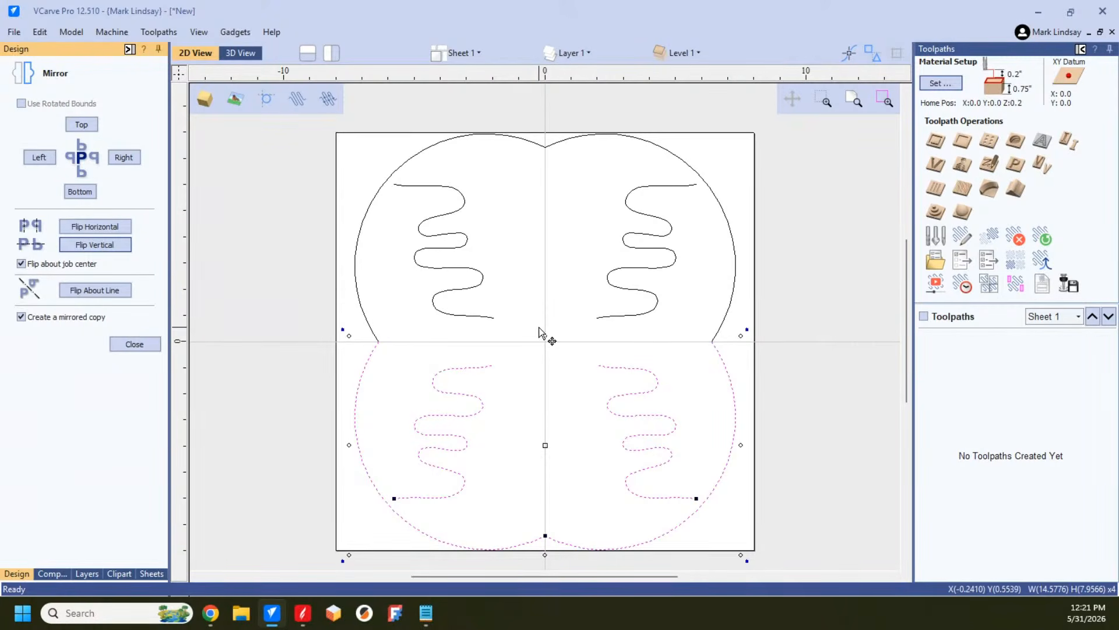
{"action": "left_click", "coordinate": [577, 308]}
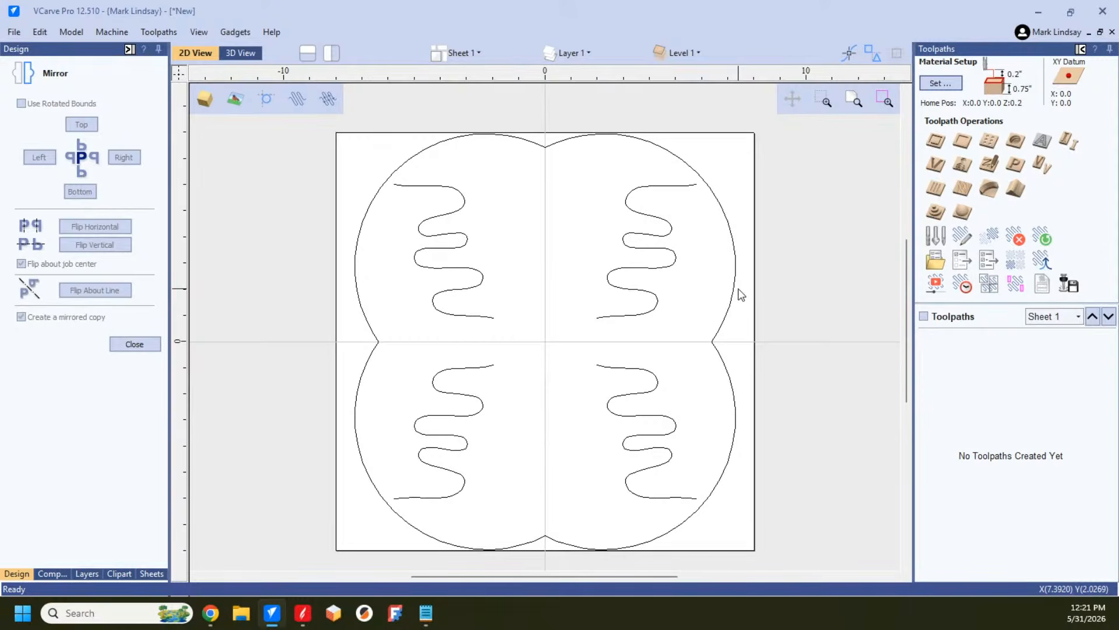
Step: Join the four outer arcs into one closed vector with a 0.04 inch tolerance, leaving the serpentines separate
{"action": "left_click", "coordinate": [733, 235]}
{"action": "left_click", "coordinate": [354, 282]}
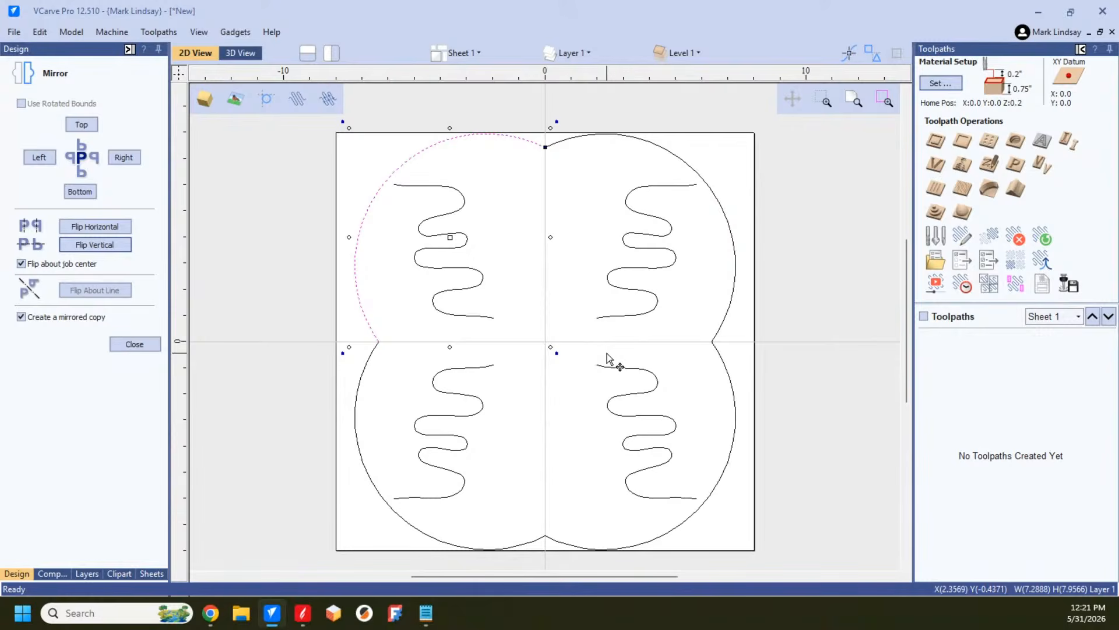
{"action": "left_click", "coordinate": [733, 248], "text": "shift"}
{"action": "left_click", "coordinate": [731, 379], "text": "shift"}
{"action": "left_click", "coordinate": [357, 396], "text": "shift"}
{"action": "left_click", "coordinate": [153, 343]}
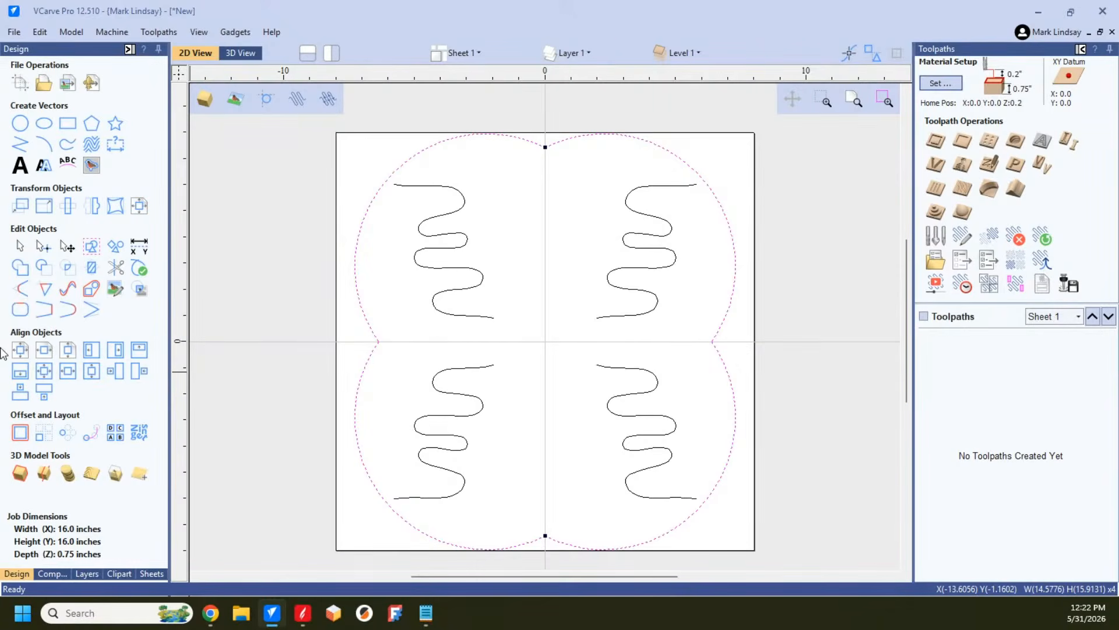
{"action": "left_click", "coordinate": [20, 310]}
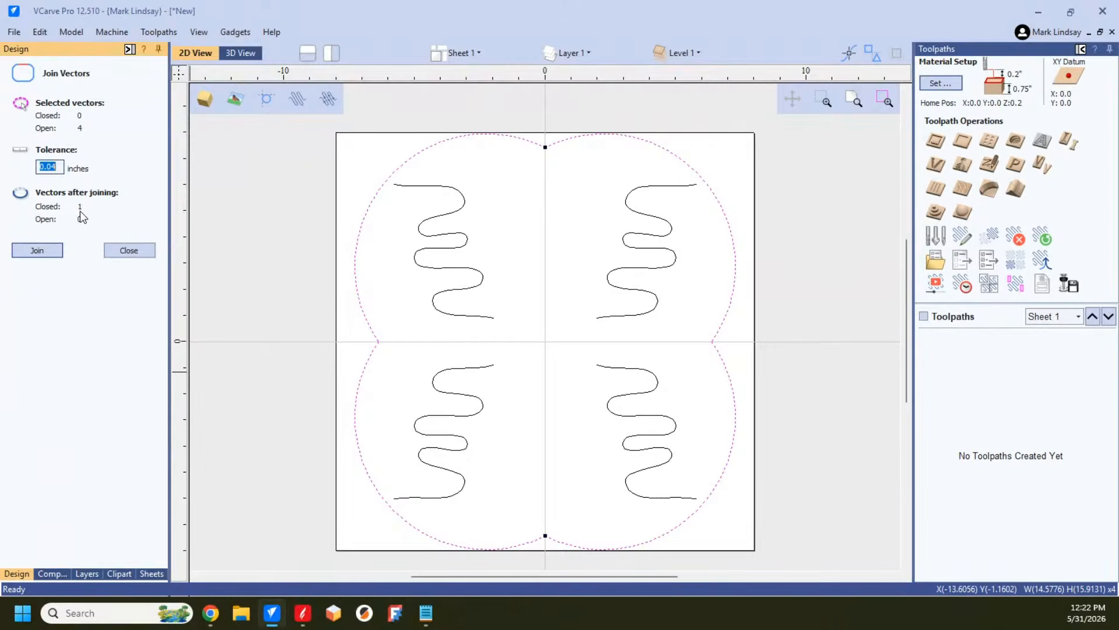
{"action": "left_click", "coordinate": [41, 252]}
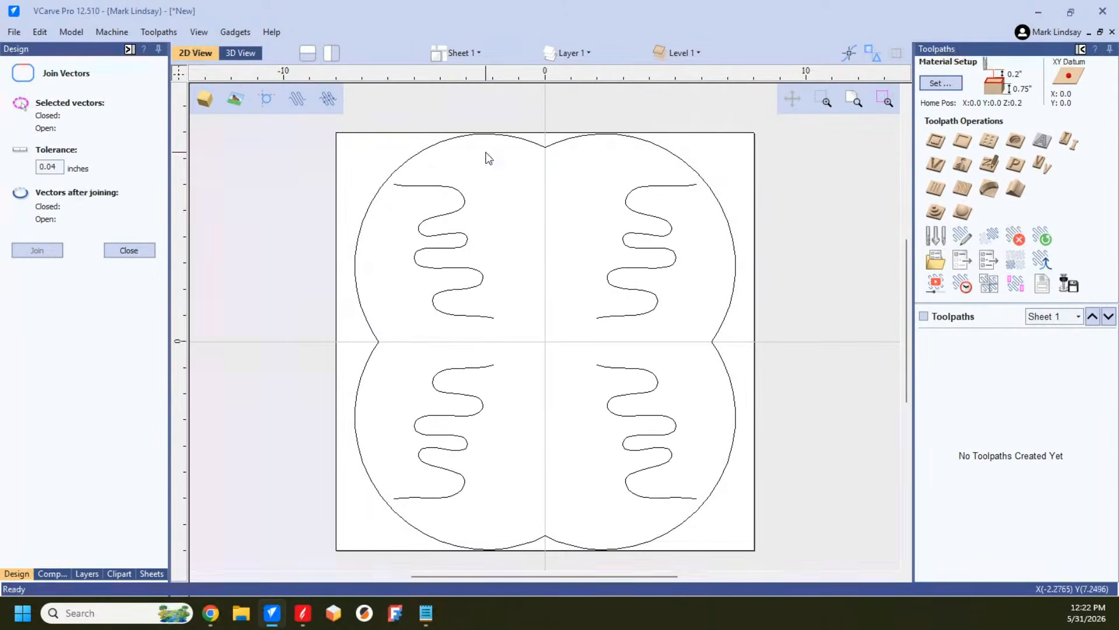
{"action": "left_click", "coordinate": [481, 135]}
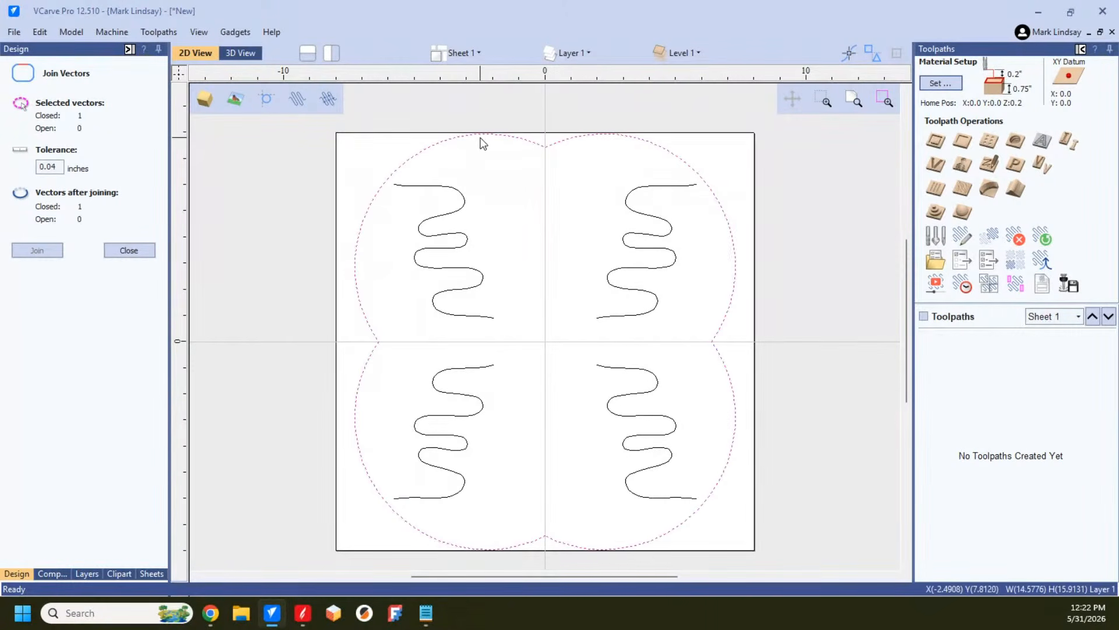
{"action": "left_click", "coordinate": [126, 252]}
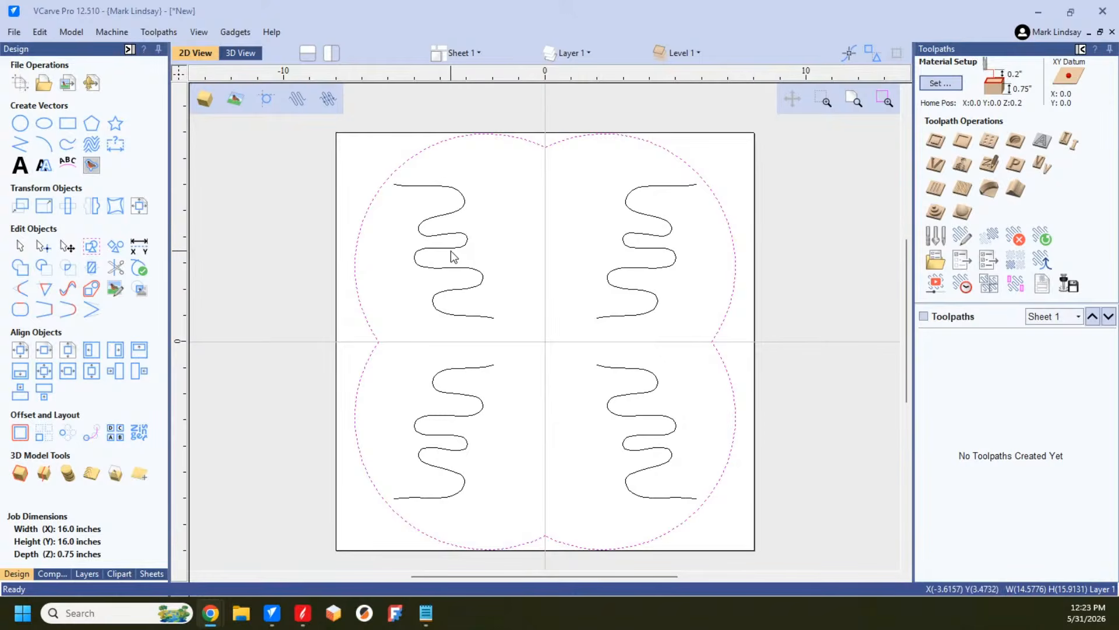
{"action": "left_click", "coordinate": [560, 245]}
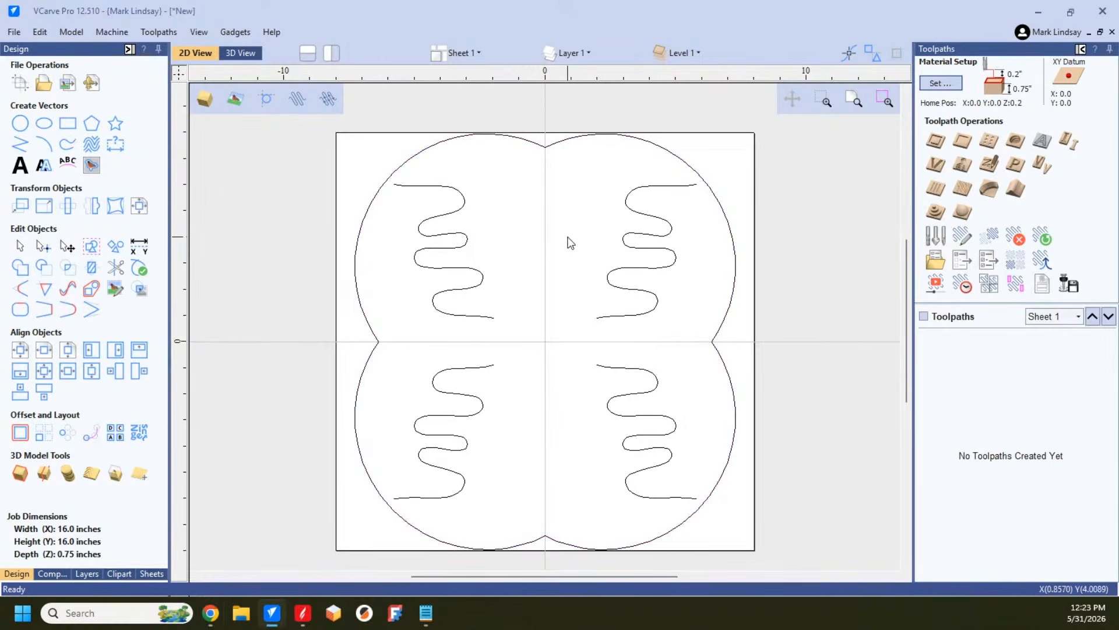
Step: Move the upper-left serpentine's three right-hand crest nodes toward the sheet's vertical centerline, widening the curve to about 5.72 inches
{"action": "left_click", "coordinate": [460, 252]}
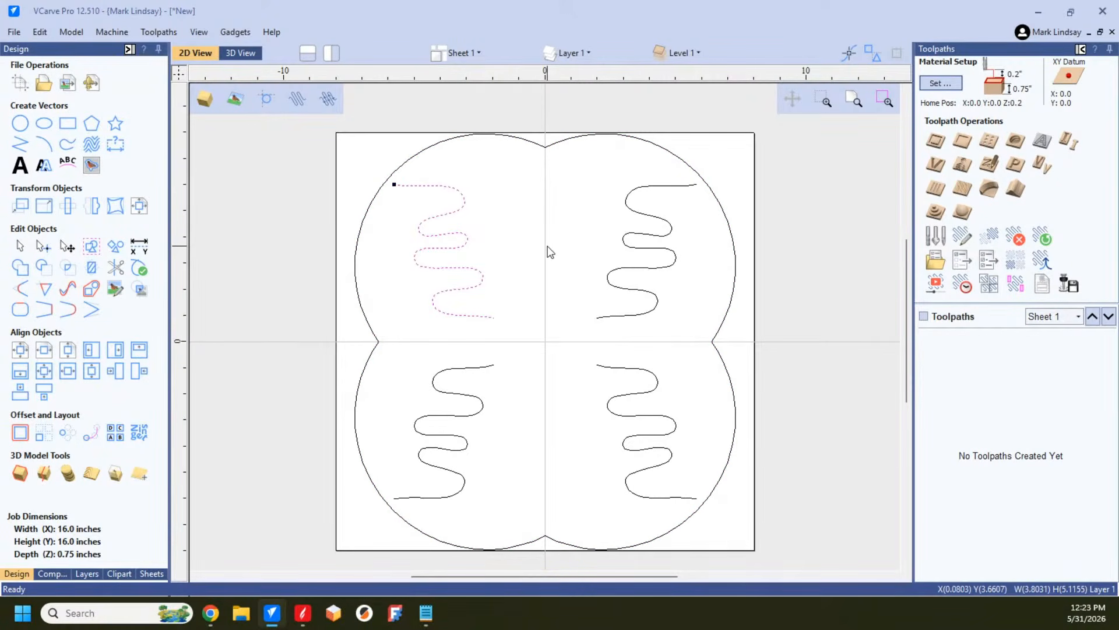
{"action": "key", "text": "n"}
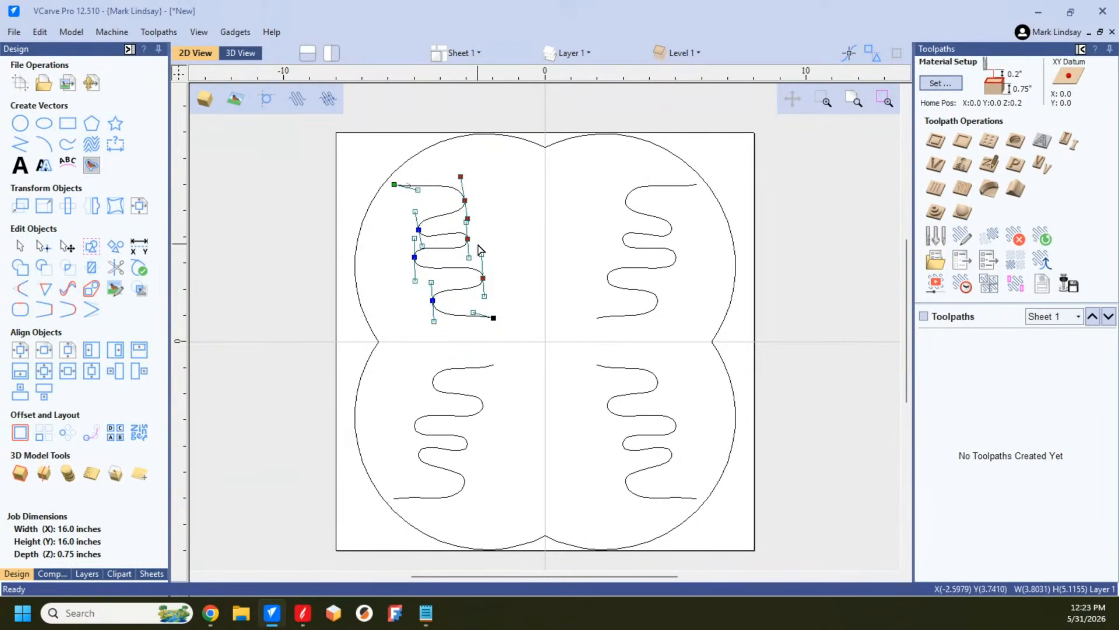
{"action": "left_click_drag", "start_coordinate": [468, 239], "coordinate": [528, 235]}
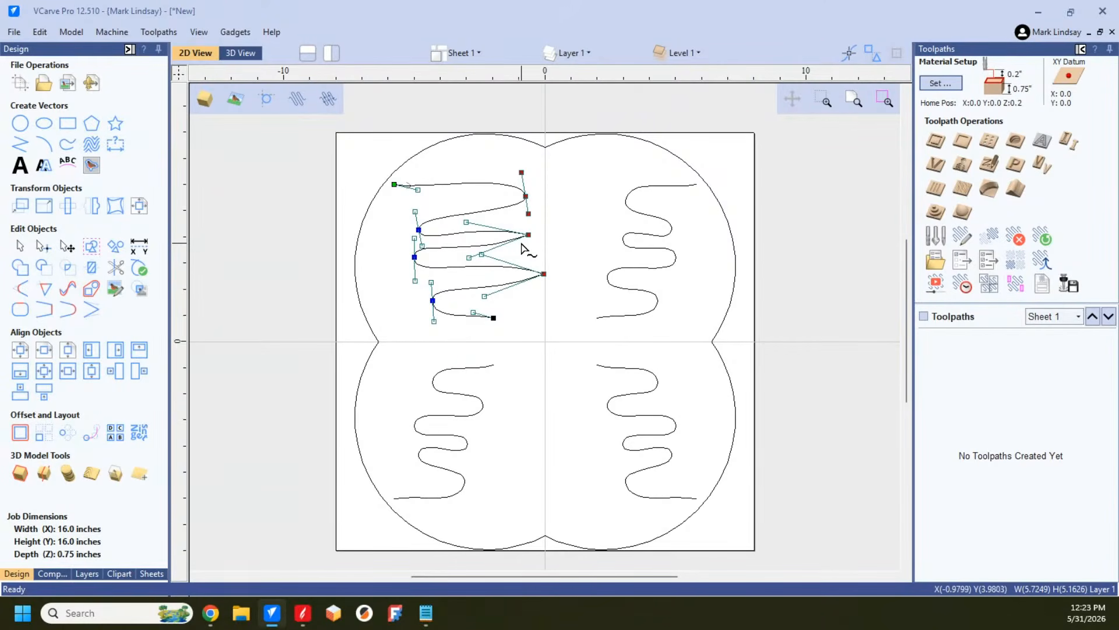
Step: Undo the crest node moves that widened the upper-left serpentine
{"action": "key", "text": "ctrl+z"}
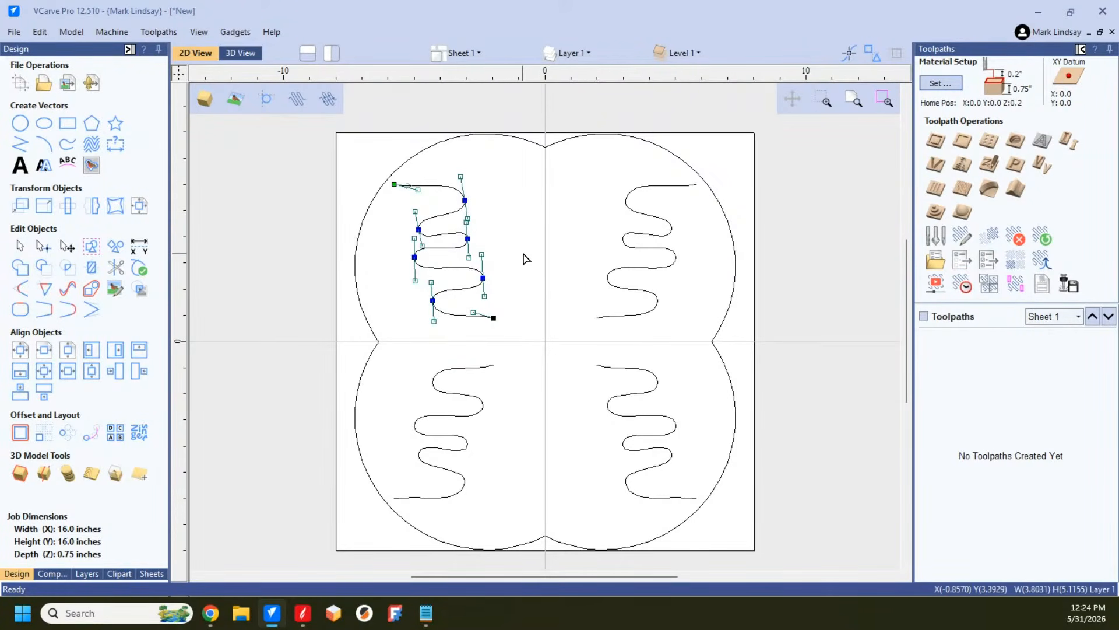
{"action": "key", "text": "ctrl+y"}
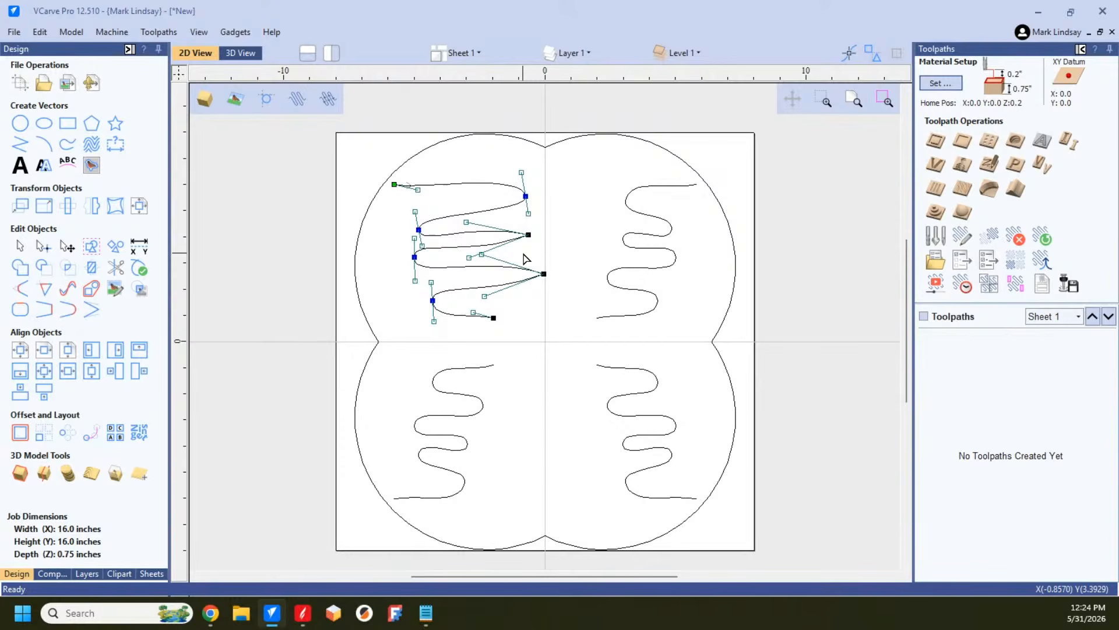
{"action": "left_click", "coordinate": [543, 257]}
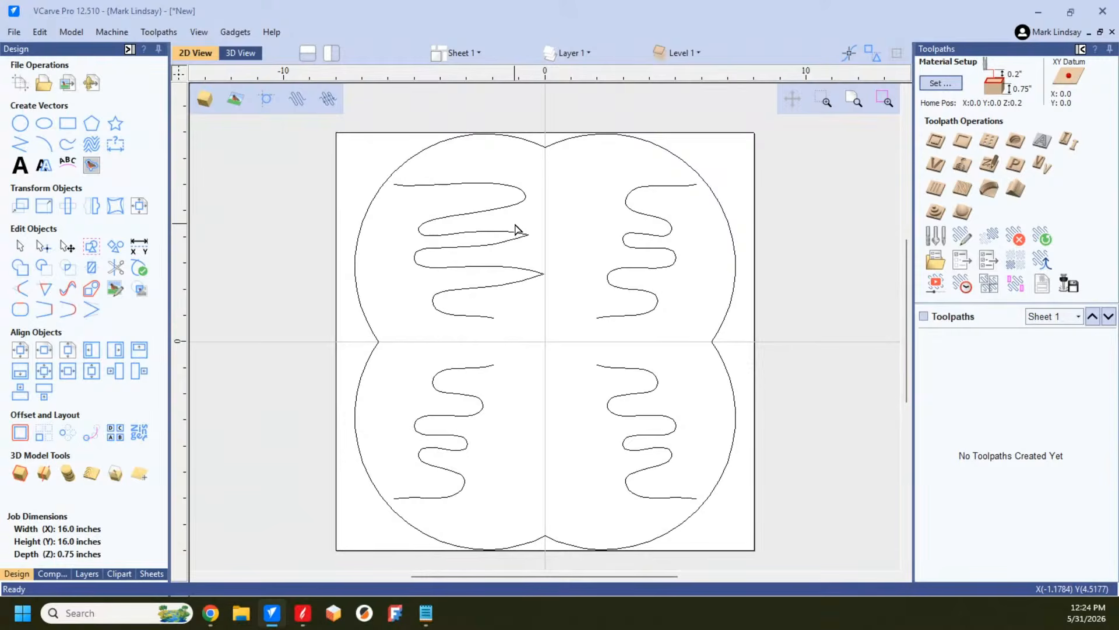
{"action": "key", "text": "ctrl+z"}
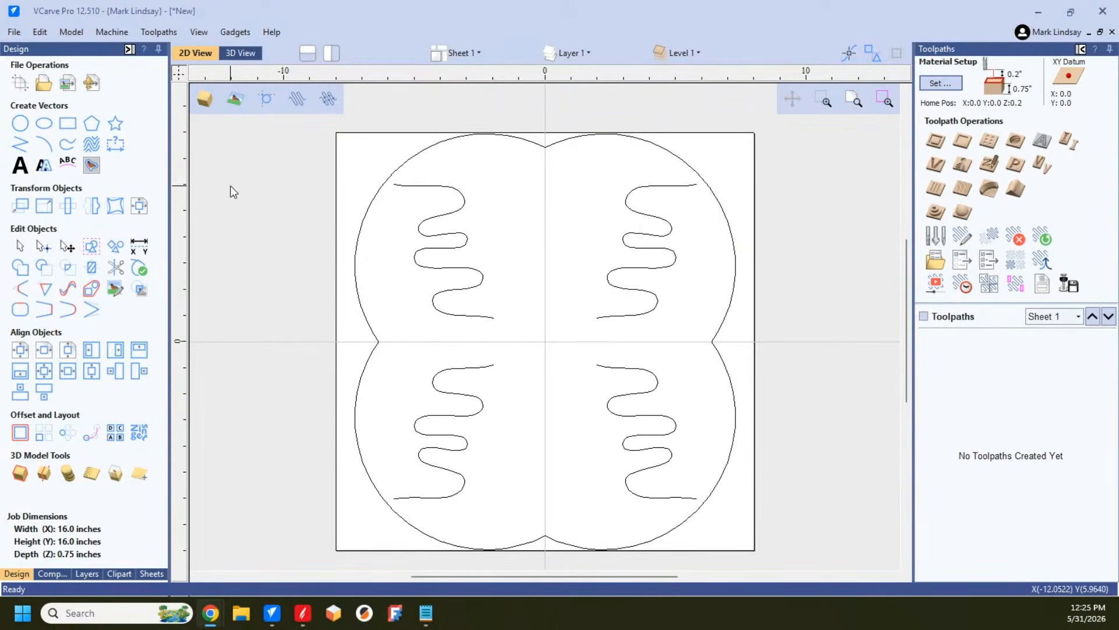
Step: Delete all vectors from the sheet and insert the Cribbage Board - Oval 12x12 layout from the 2D Game Layouts clipart
{"action": "left_click_drag", "start_coordinate": [328, 121], "coordinate": [785, 544]}
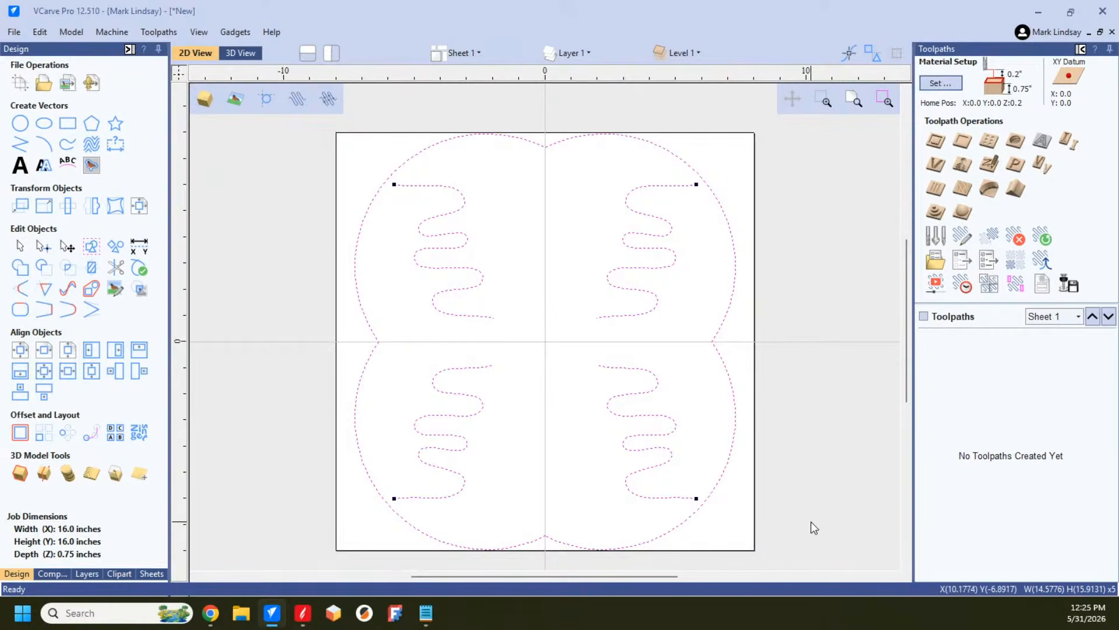
{"action": "key", "text": "Delete"}
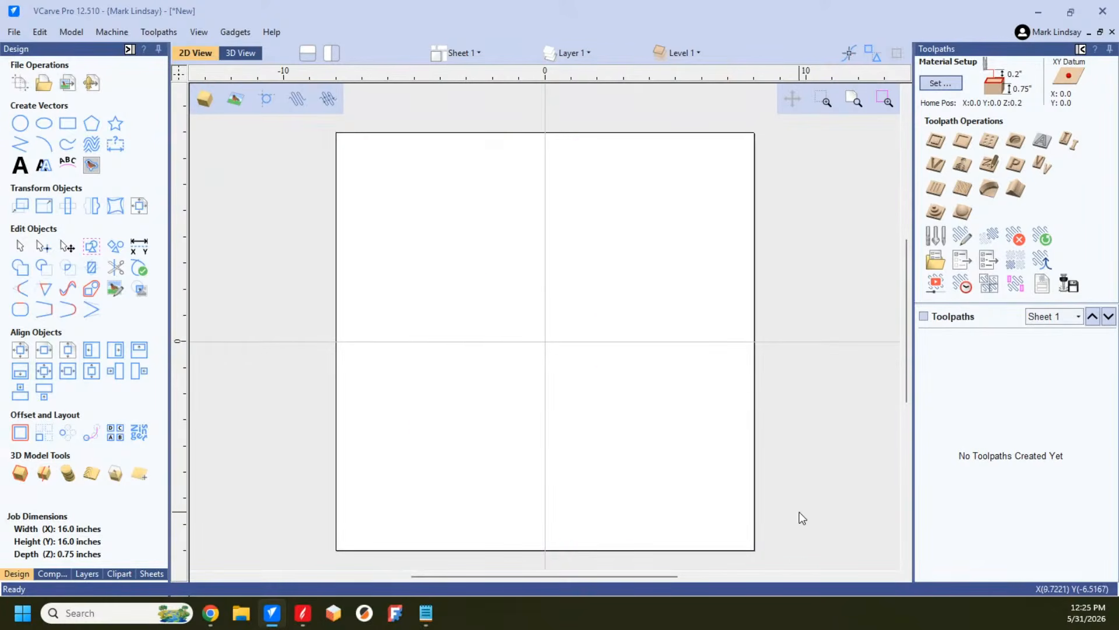
{"action": "left_click", "coordinate": [115, 575]}
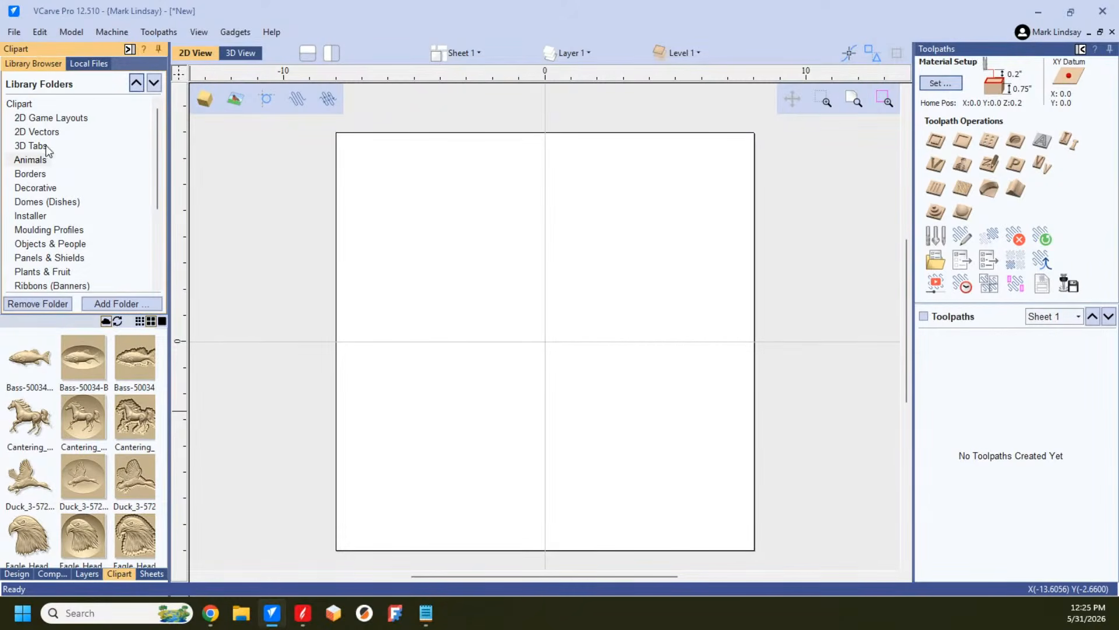
{"action": "left_click", "coordinate": [60, 119]}
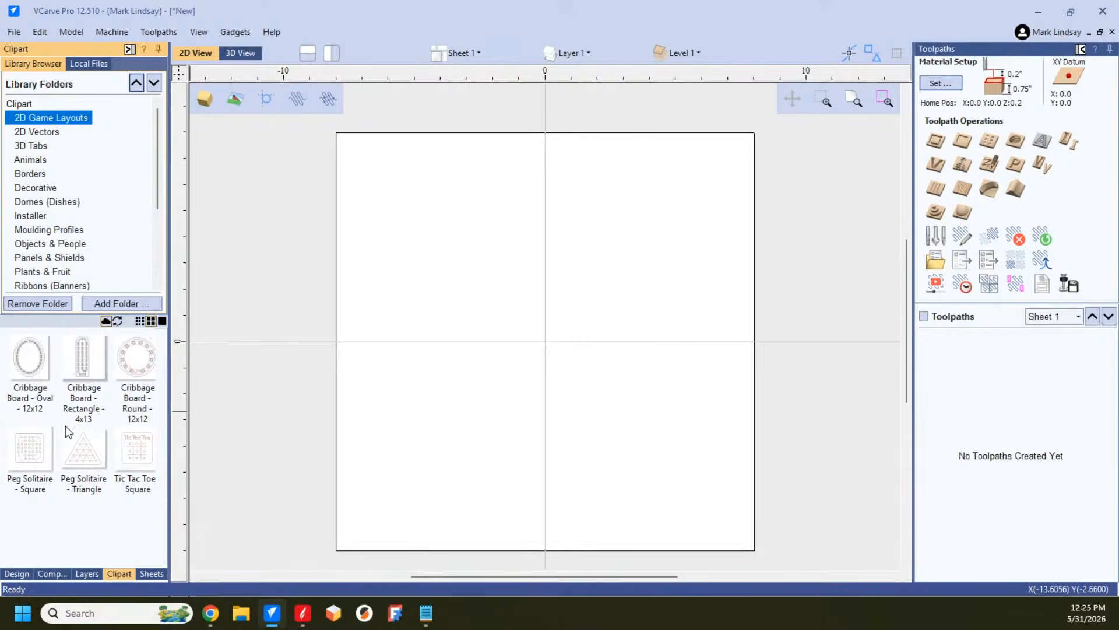
{"action": "double_click", "coordinate": [26, 366]}
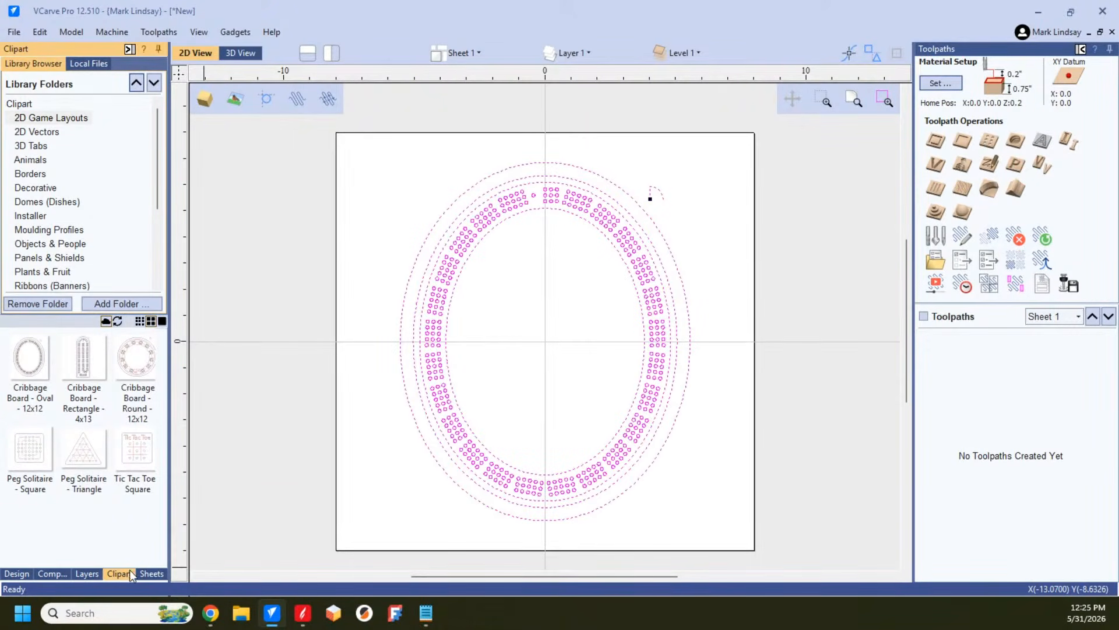
{"action": "left_click", "coordinate": [16, 574]}
{"action": "left_click", "coordinate": [720, 384]}
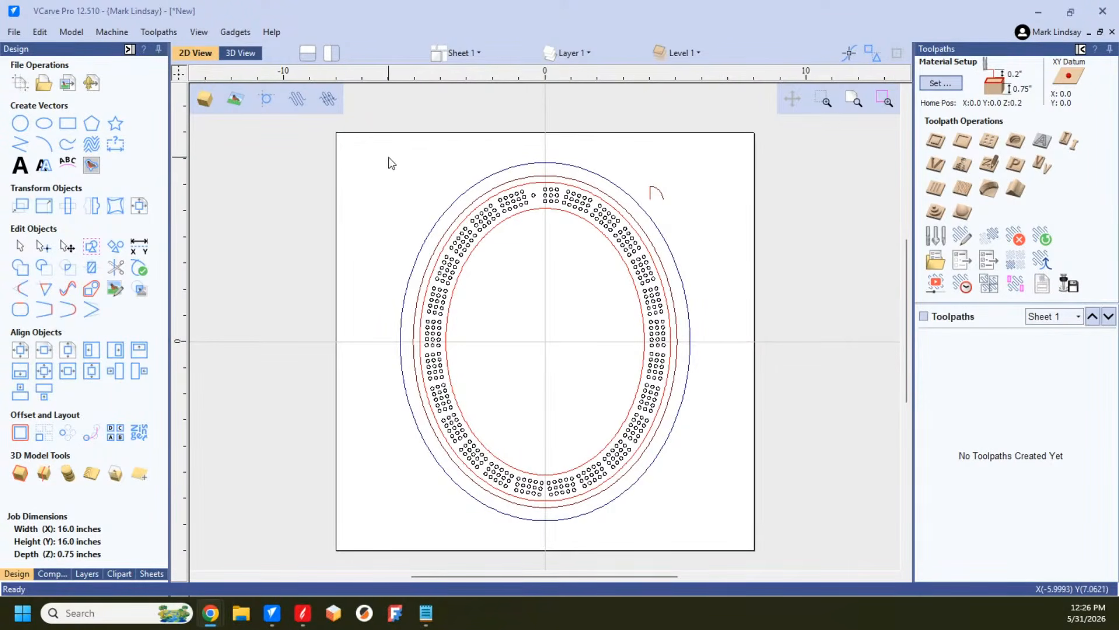
Step: Scale the whole cribbage board layout proportionally about its center to a height of 15.5 inches
{"action": "left_click", "coordinate": [477, 229]}
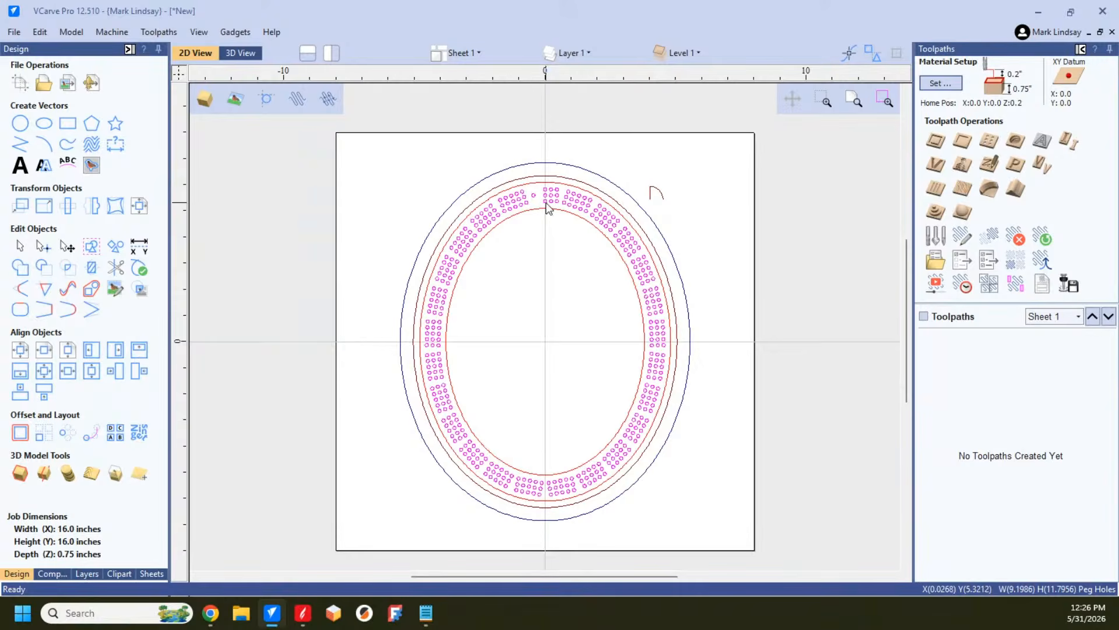
{"action": "left_click_drag", "start_coordinate": [361, 140], "coordinate": [817, 569]}
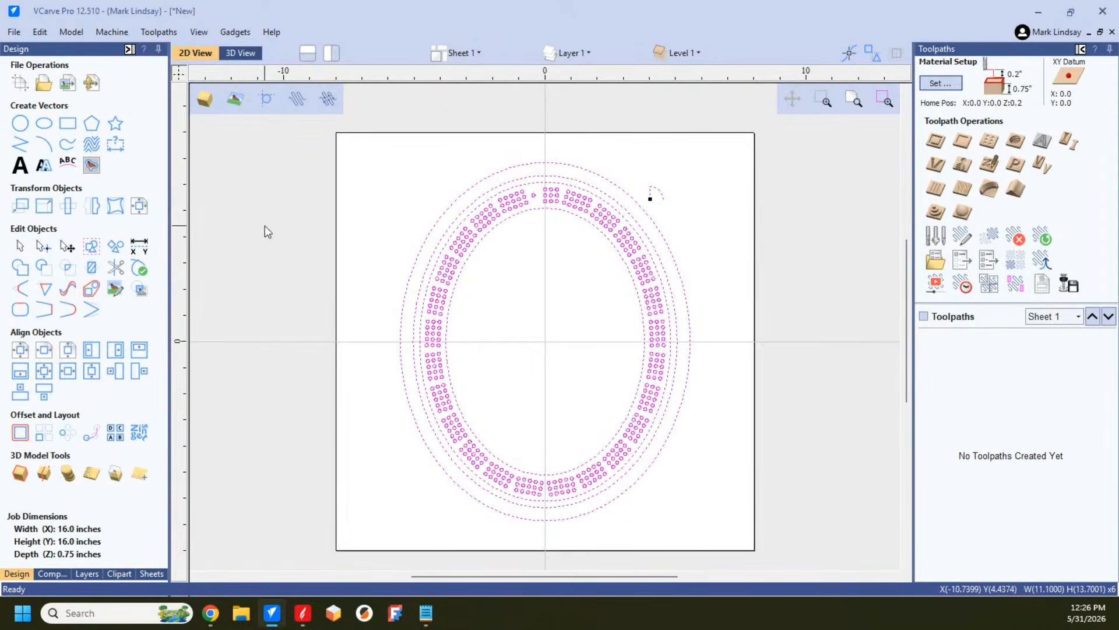
{"action": "left_click", "coordinate": [56, 199]}
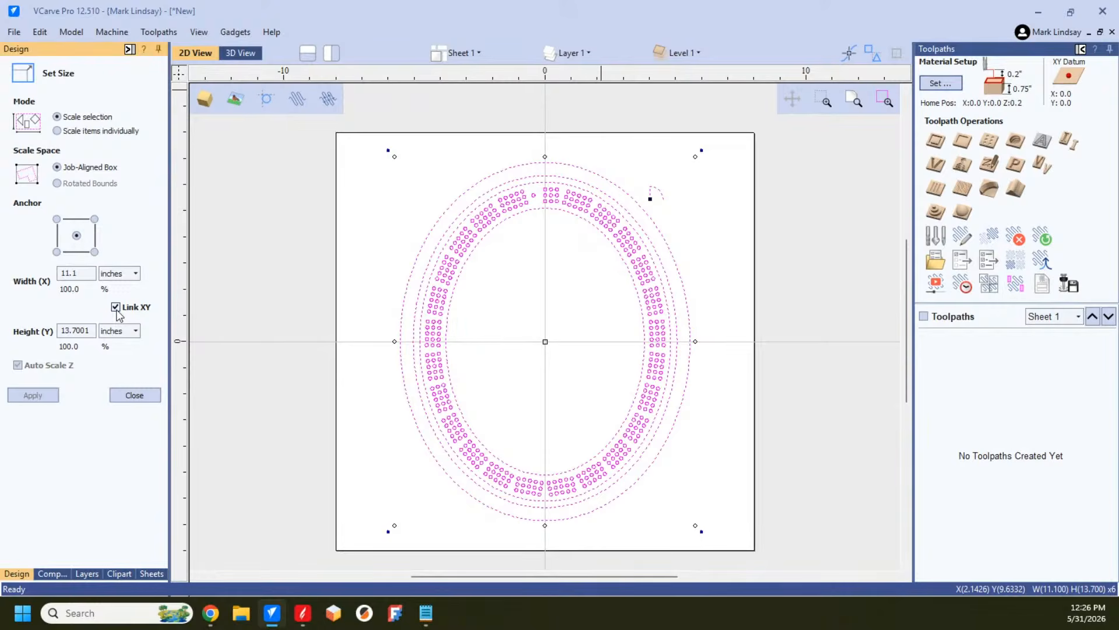
{"action": "double_click", "coordinate": [75, 330]}
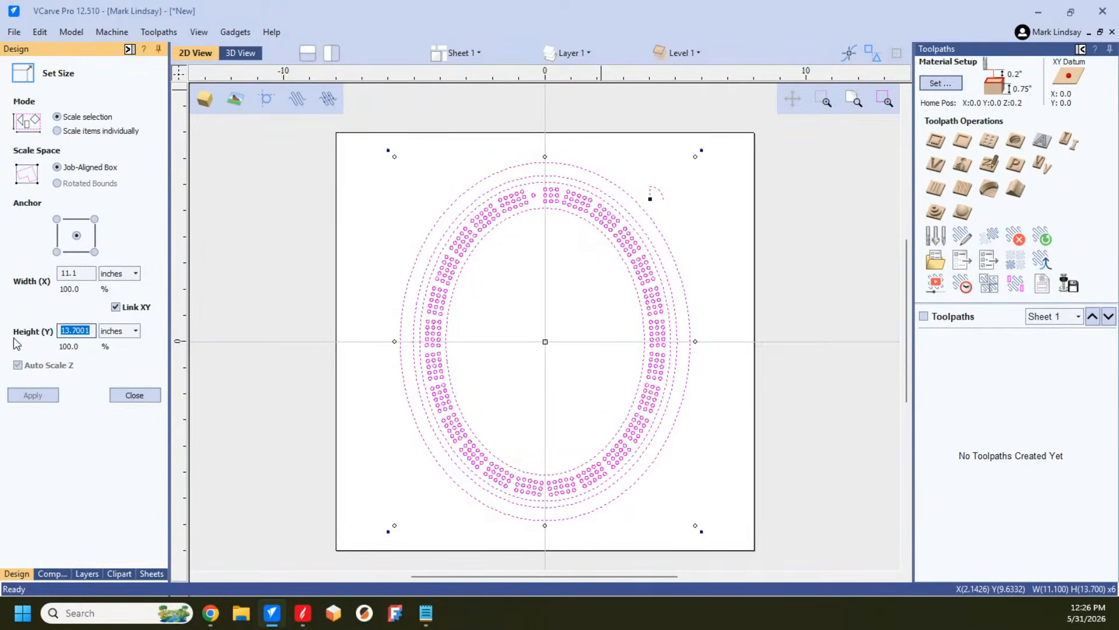
{"action": "type", "text": "15."}
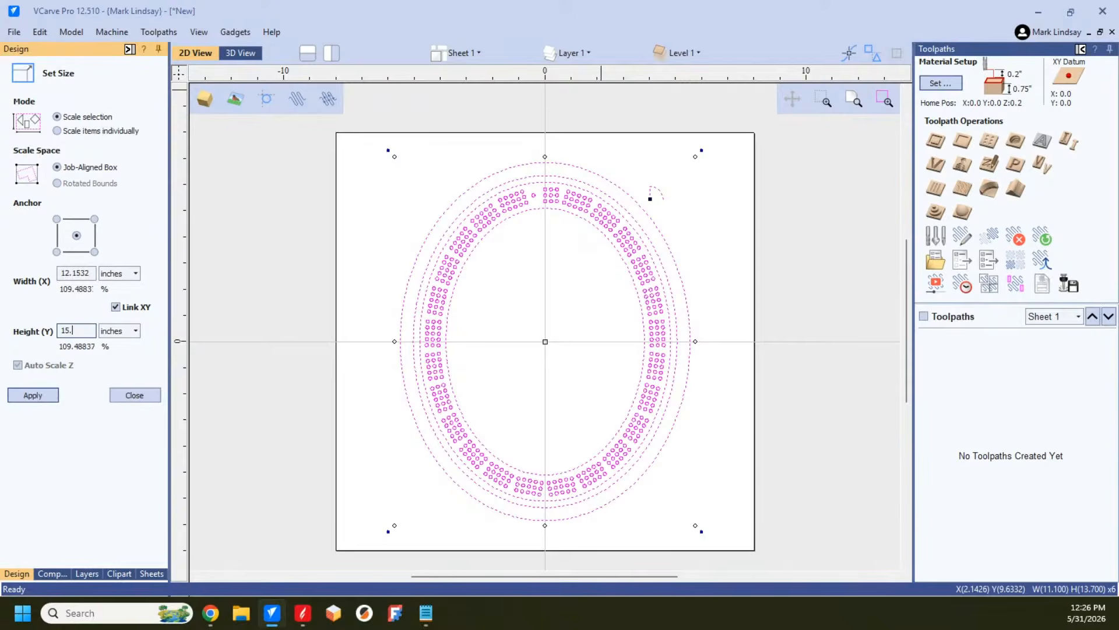
{"action": "type", "text": "5"}
{"action": "left_click", "coordinate": [33, 395]}
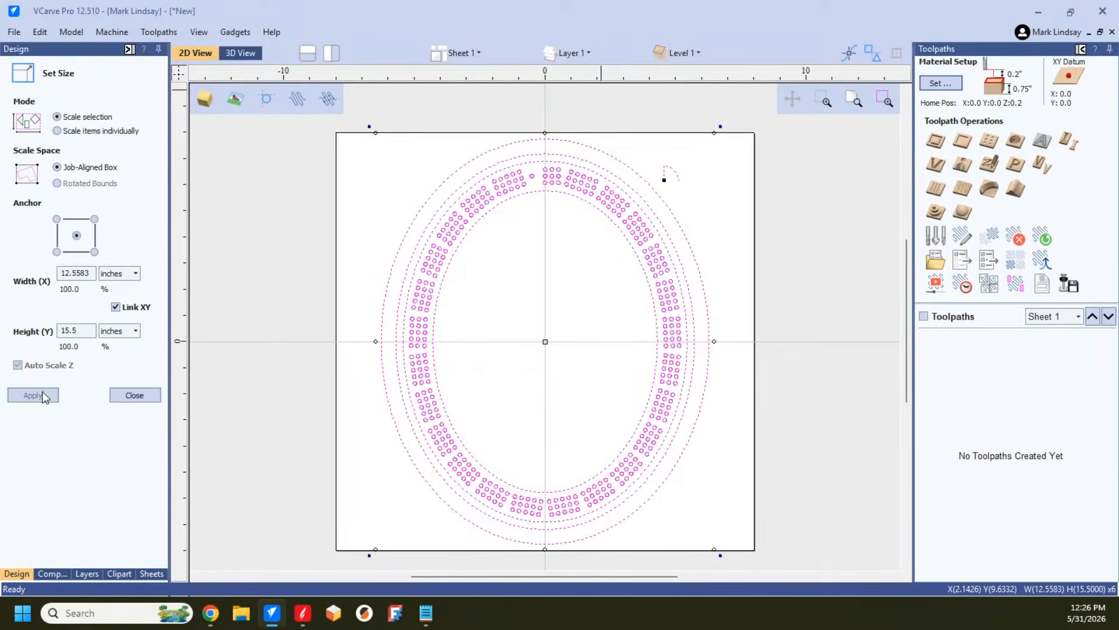
{"action": "left_click", "coordinate": [133, 396]}
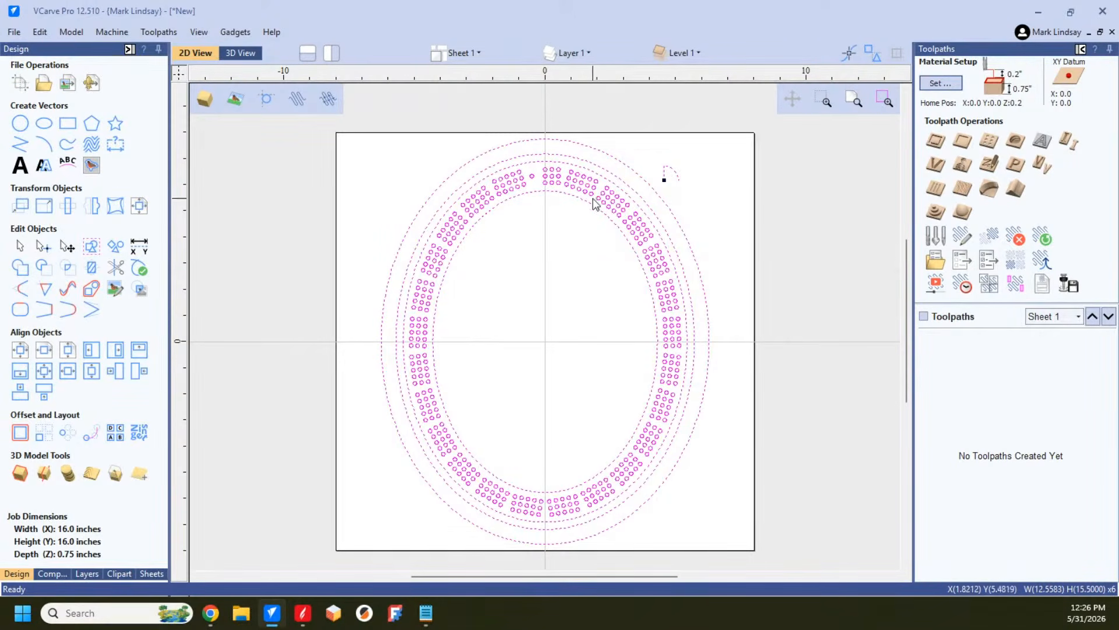
{"action": "left_click", "coordinate": [601, 261]}
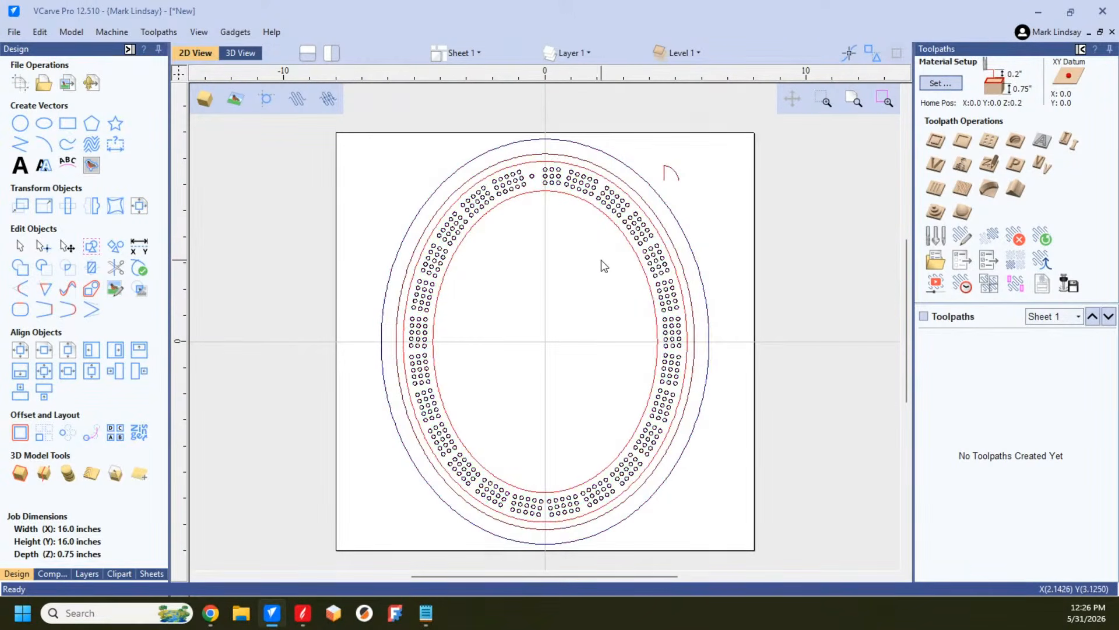
{"action": "left_click", "coordinate": [655, 261]}
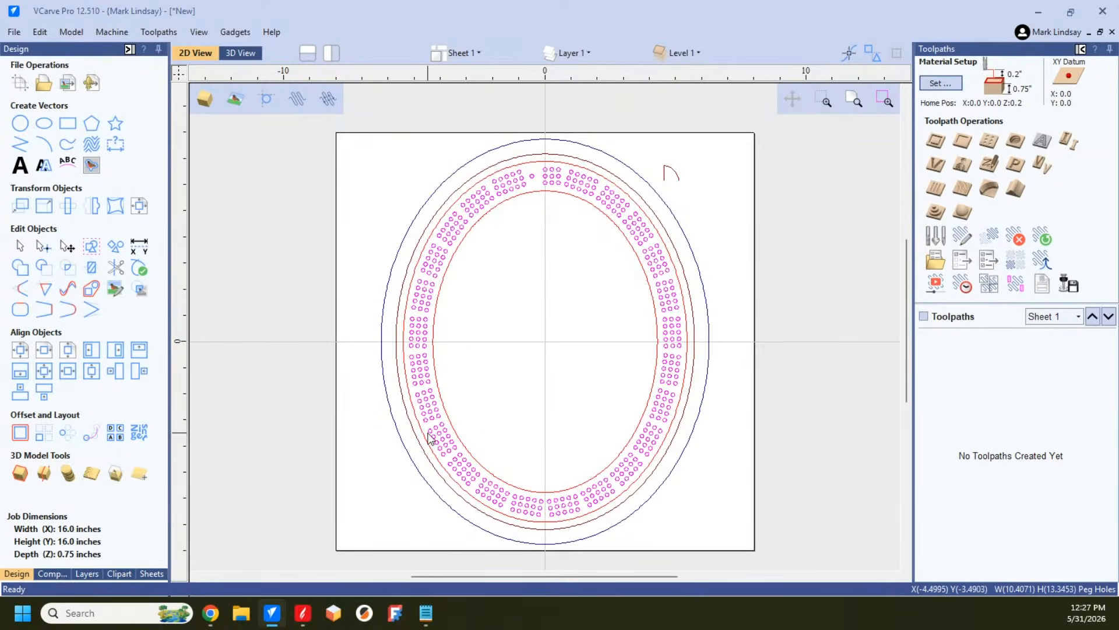
{"action": "left_click", "coordinate": [45, 207]}
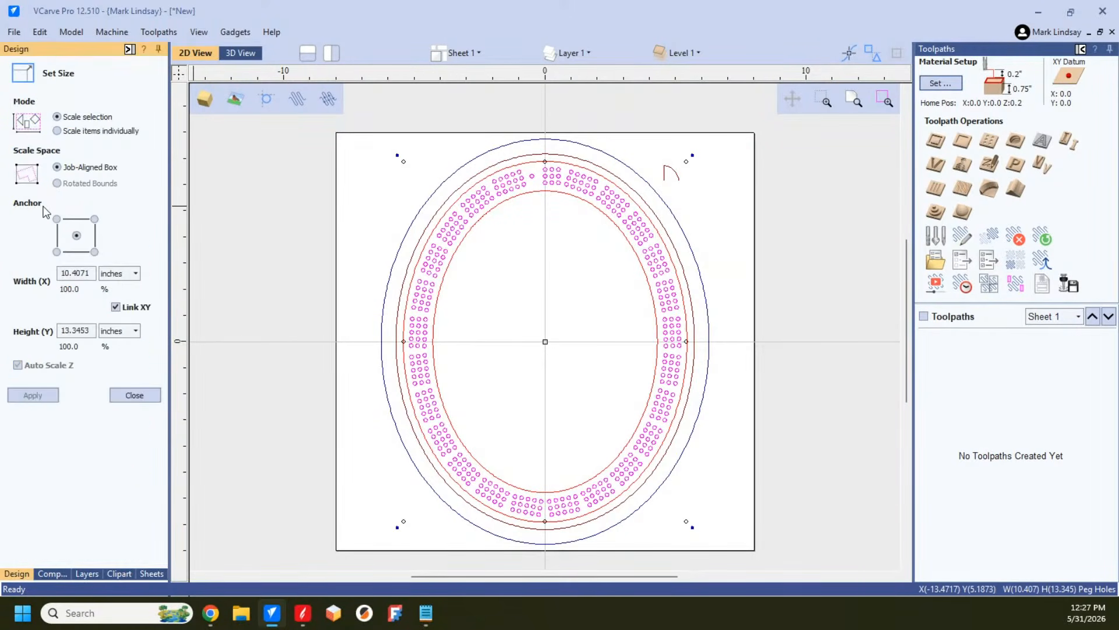
{"action": "left_click", "coordinate": [58, 132]}
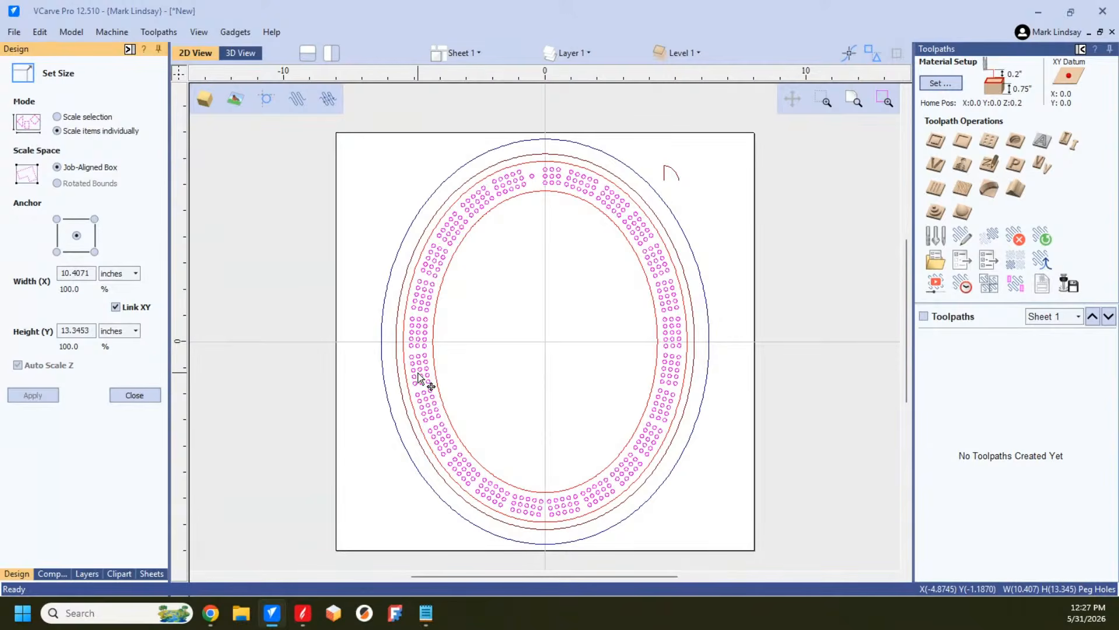
{"action": "left_click", "coordinate": [148, 394]}
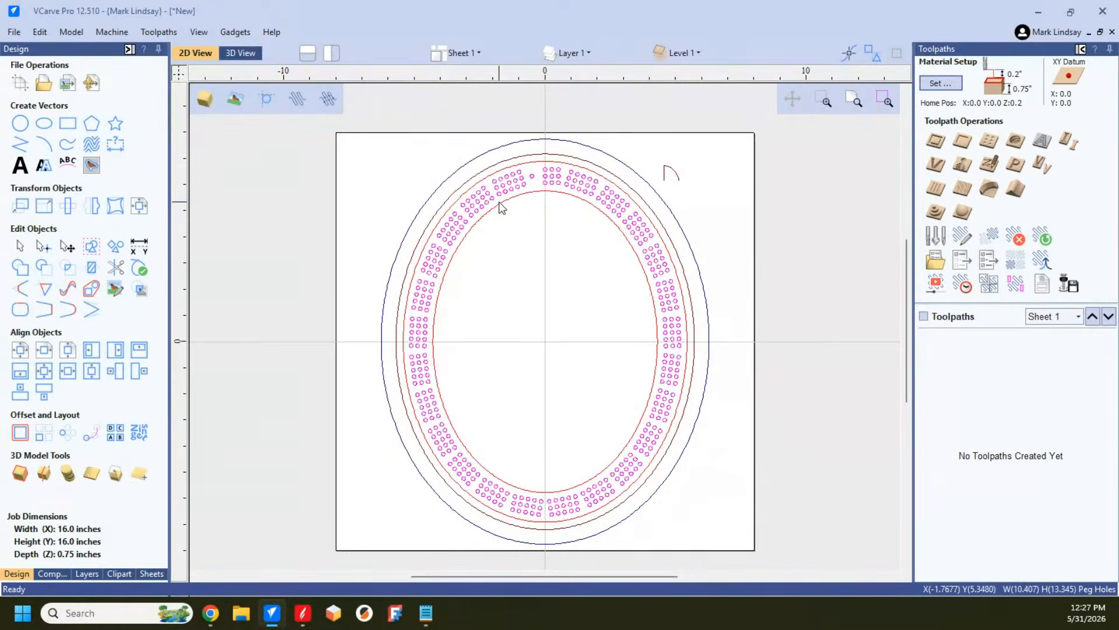
Step: Ungroup the peg holes and scale each one individually about its own center to 0.125 inches wide and high
{"action": "key", "text": "u"}
{"action": "key", "text": "u"}
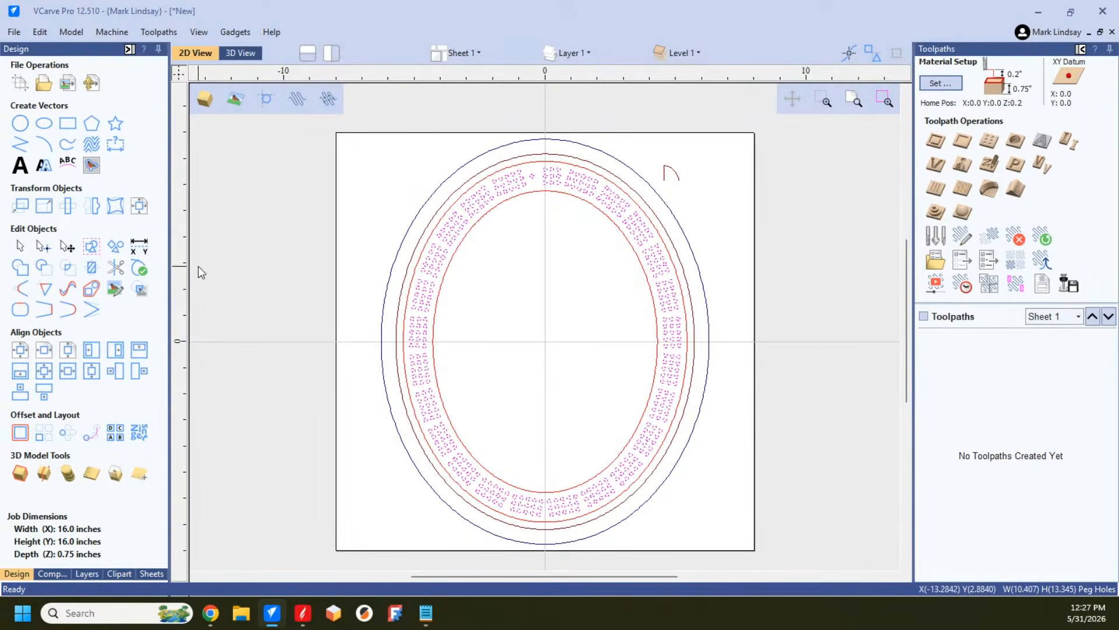
{"action": "left_click", "coordinate": [44, 205]}
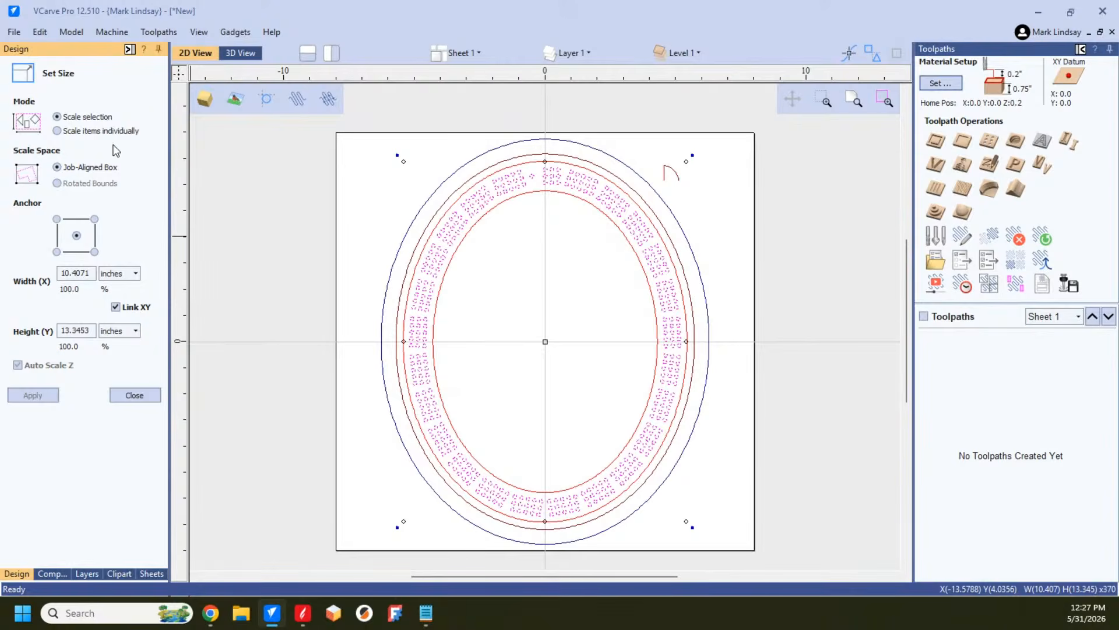
{"action": "left_click", "coordinate": [57, 130]}
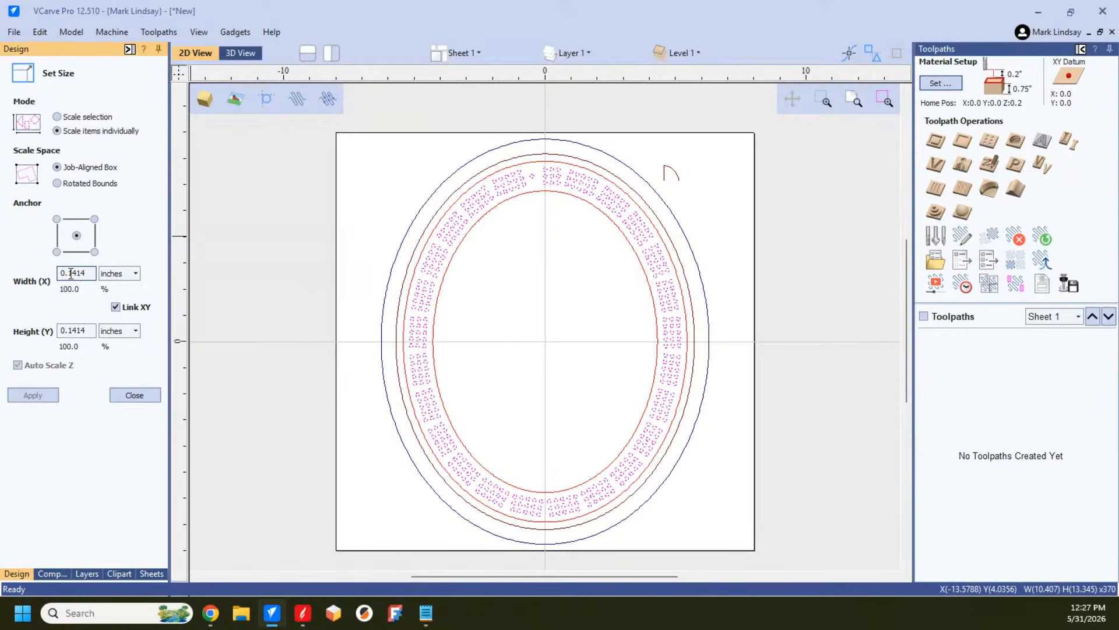
{"action": "left_click_drag", "start_coordinate": [72, 273], "coordinate": [97, 282]}
{"action": "type", "text": "25"}
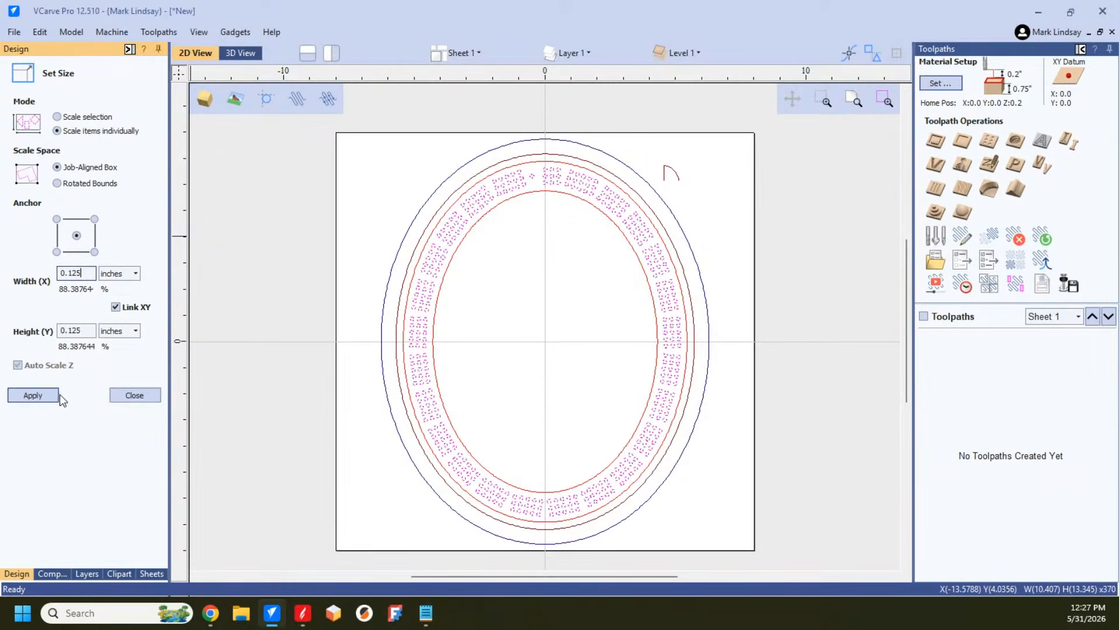
{"action": "left_click", "coordinate": [33, 396]}
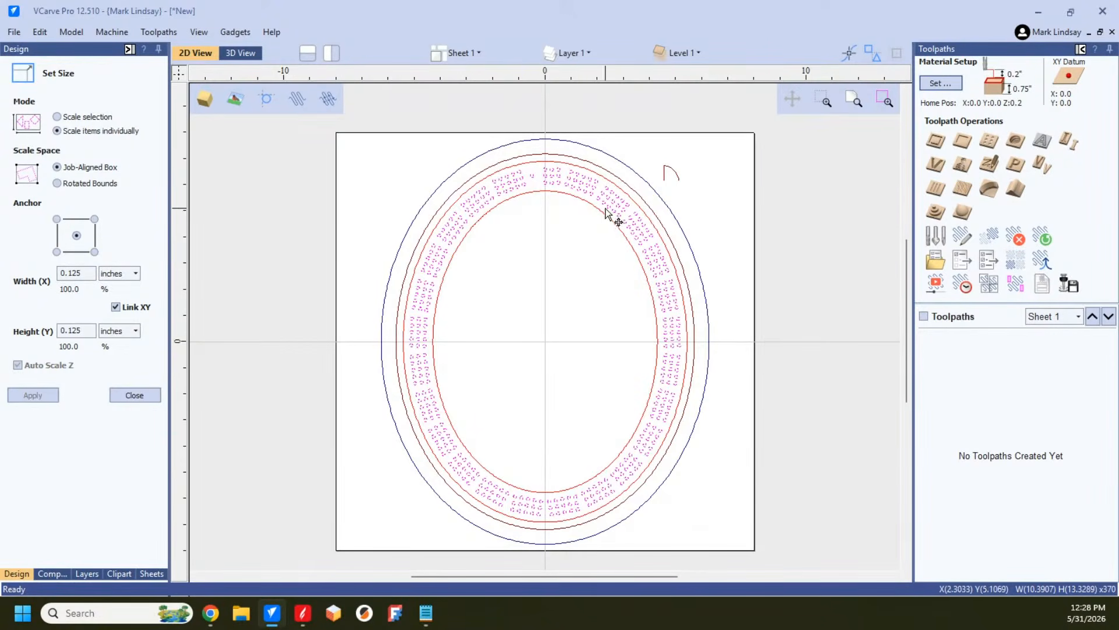
{"action": "left_click", "coordinate": [132, 396]}
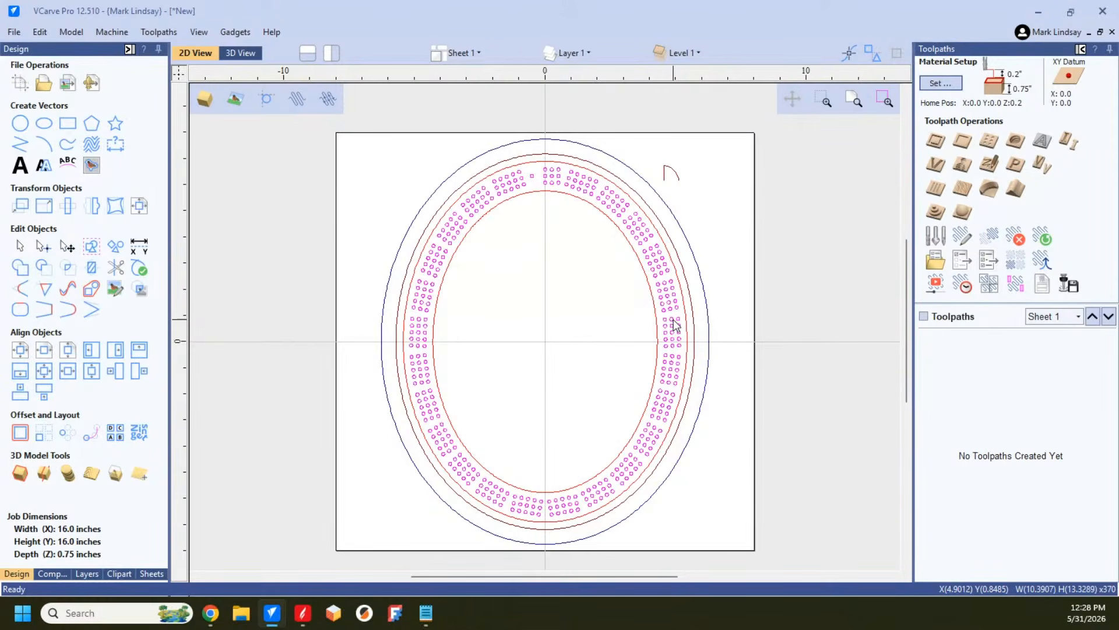
{"action": "left_click", "coordinate": [556, 350]}
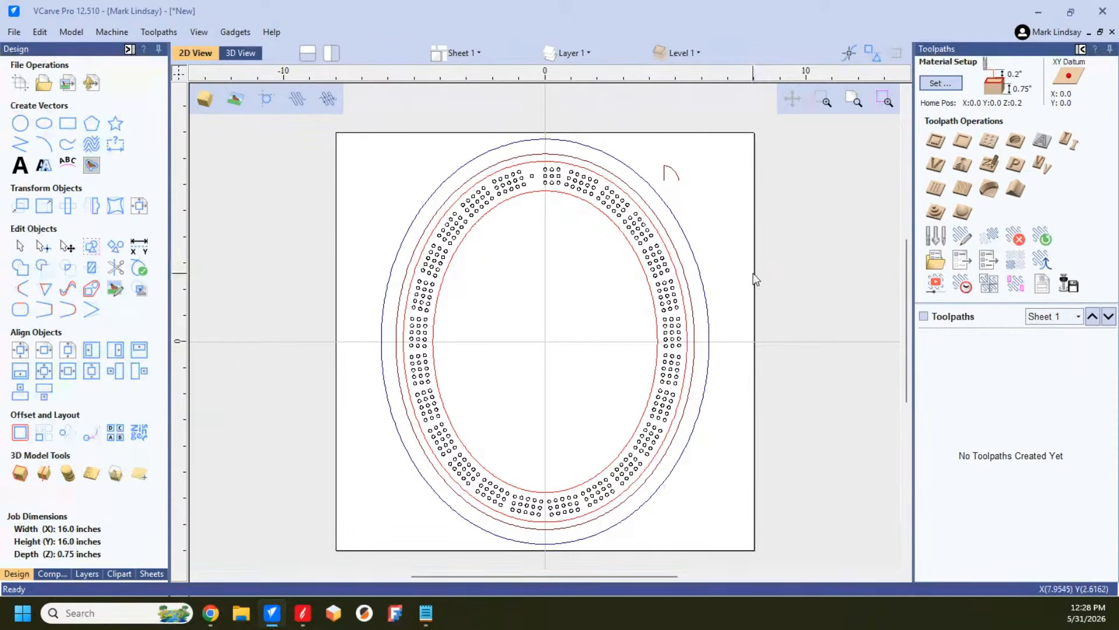
{"action": "left_click", "coordinate": [664, 312]}
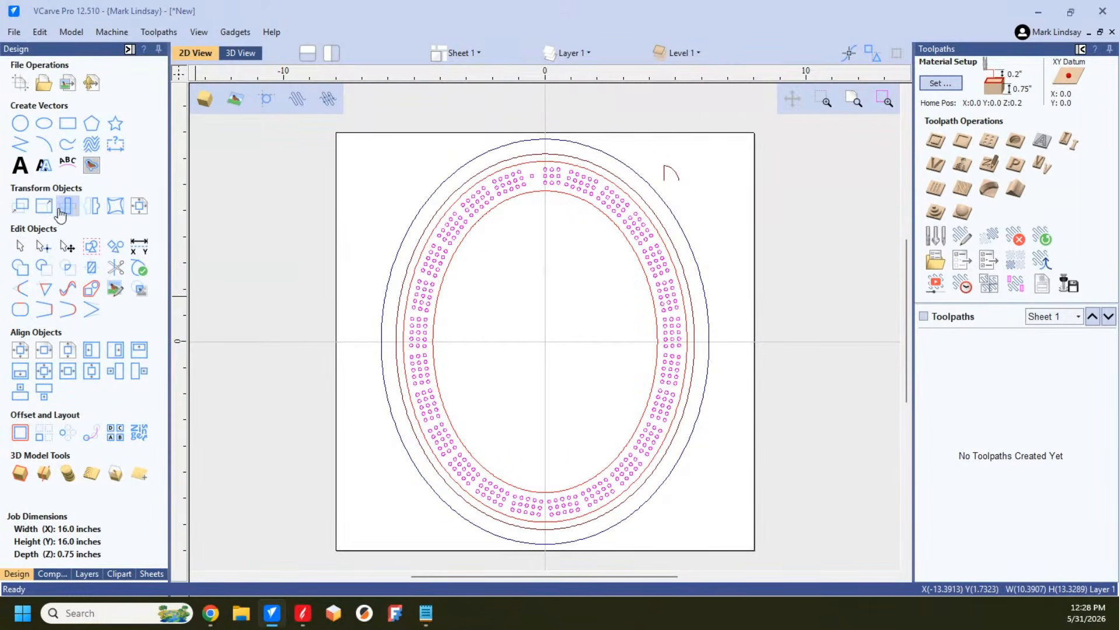
{"action": "left_click", "coordinate": [43, 205]}
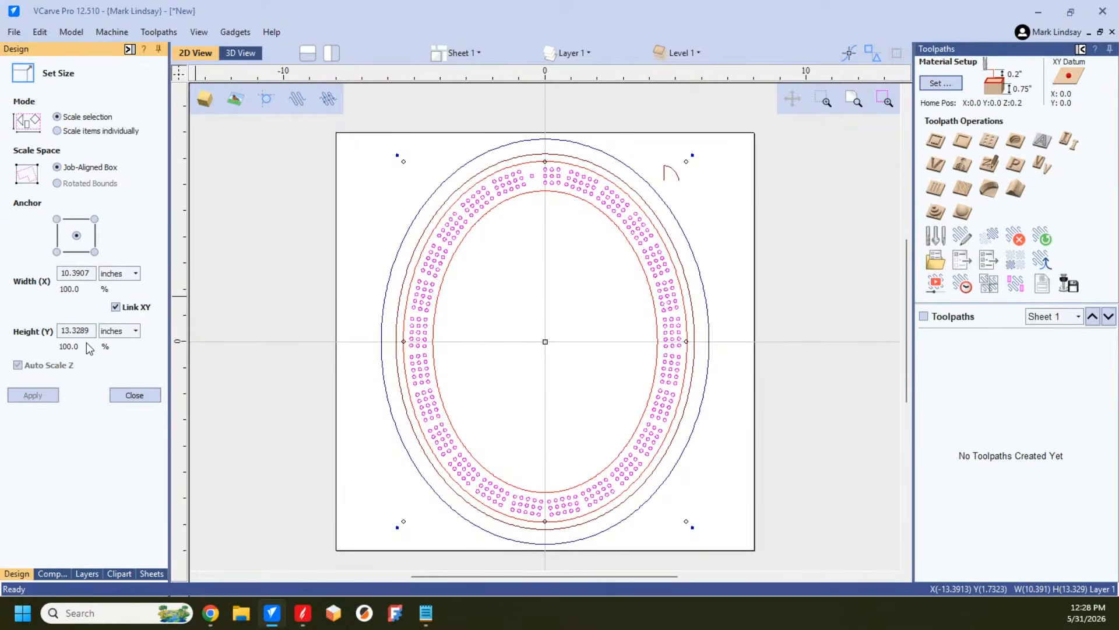
{"action": "left_click", "coordinate": [57, 131]}
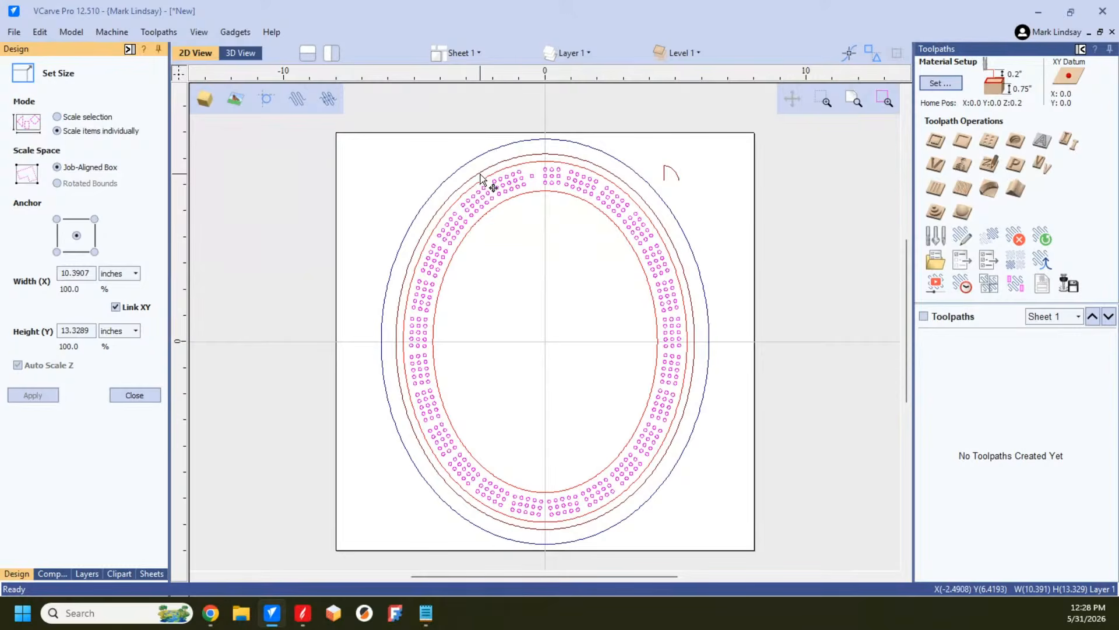
{"action": "left_click", "coordinate": [135, 396]}
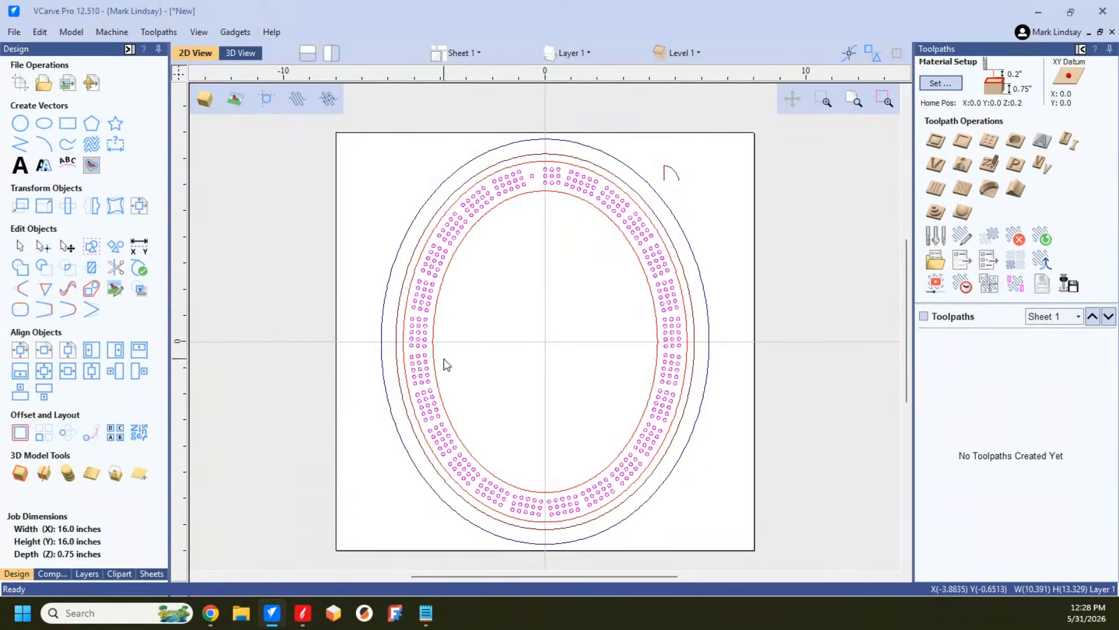
{"action": "left_click", "coordinate": [557, 330]}
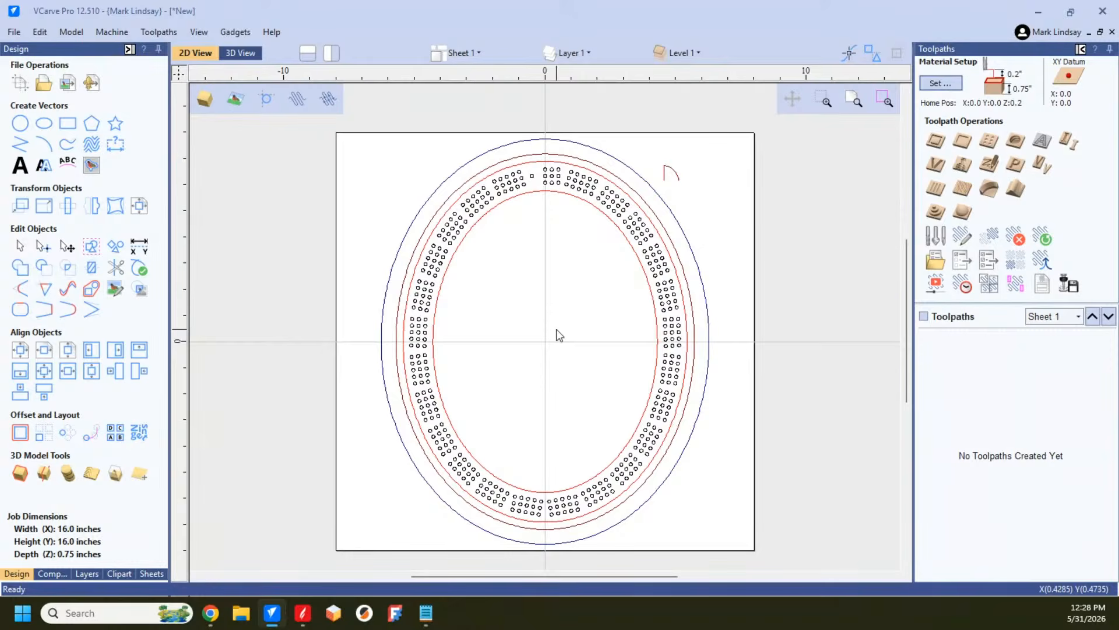
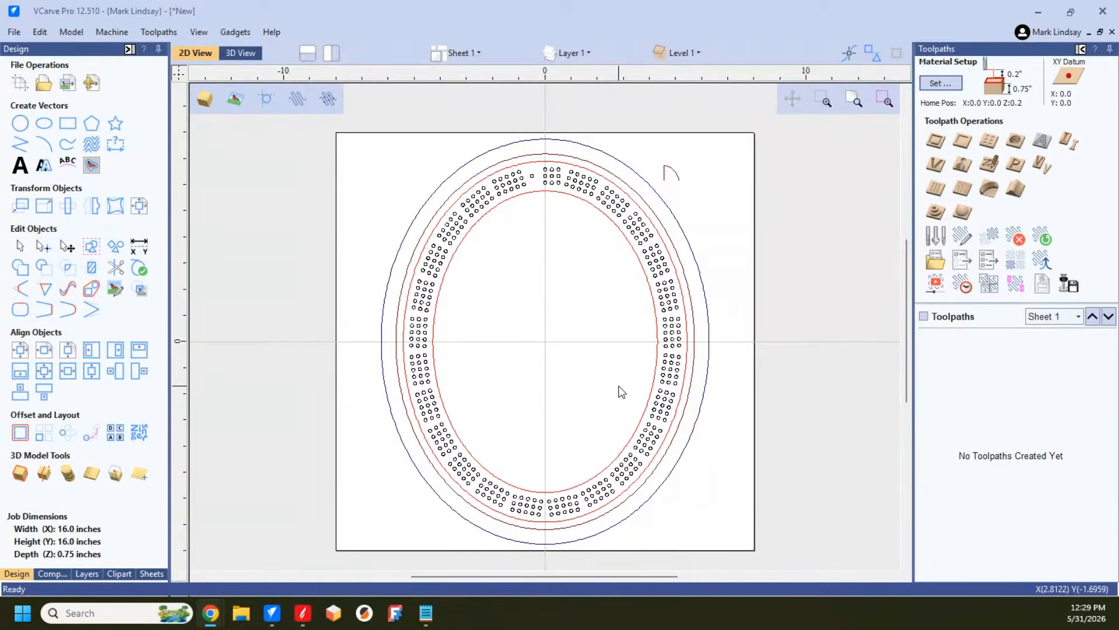
Step: Select only the peg hole group, excluding the board outlines and the small arc shape, and move it to the Peg Holes layer
{"action": "left_click", "coordinate": [546, 342]}
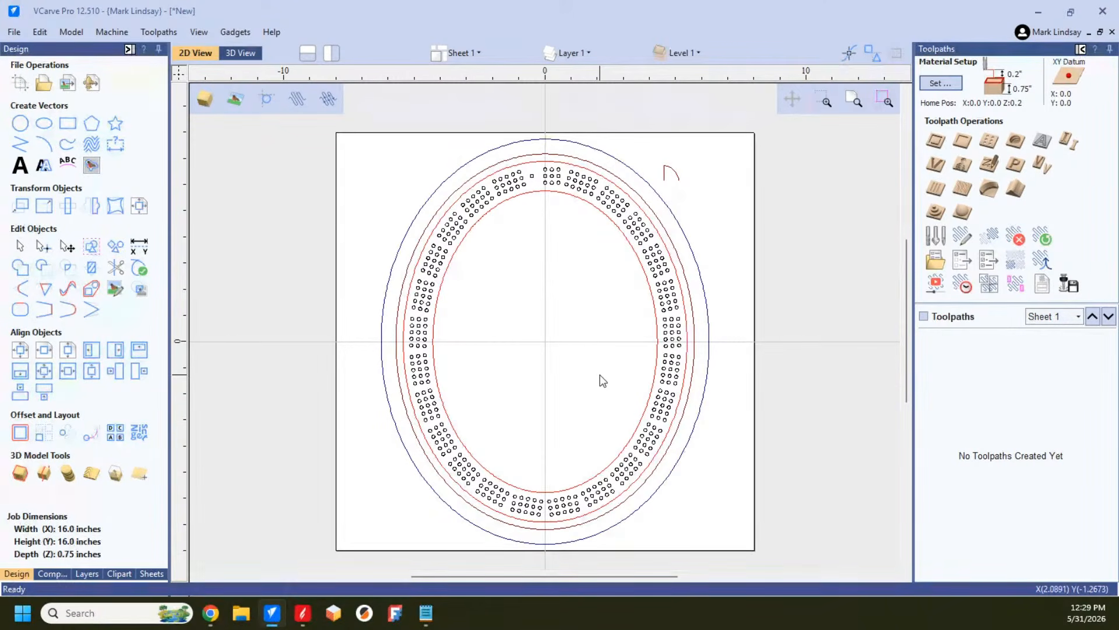
{"action": "key", "text": "ctrl+a"}
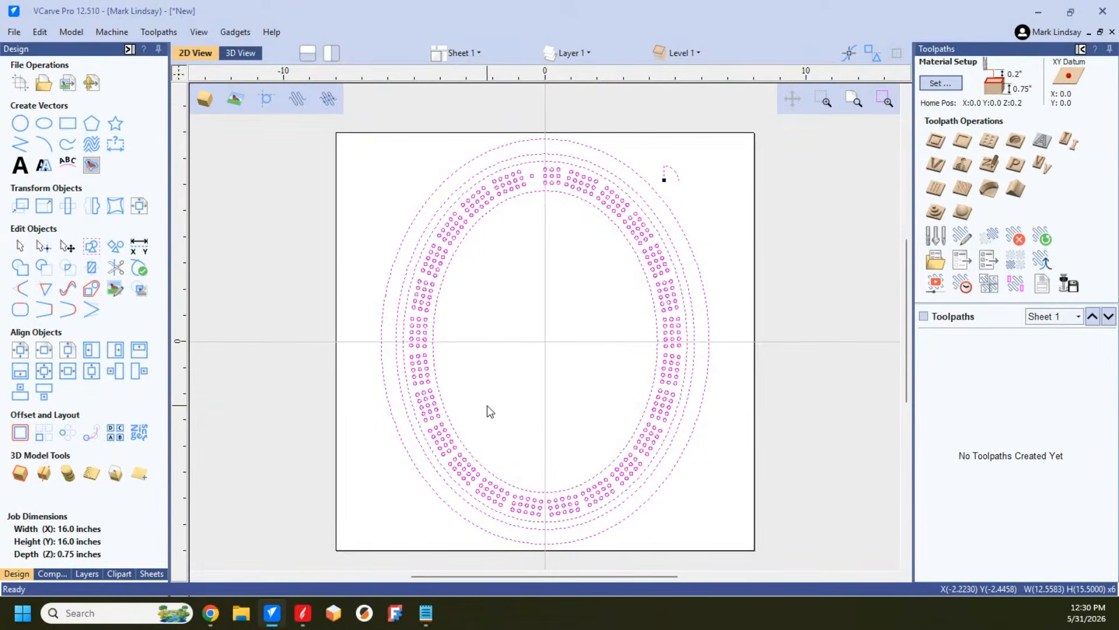
{"action": "left_click", "coordinate": [670, 170], "text": "shift"}
{"action": "left_click", "coordinate": [674, 233], "text": "shift"}
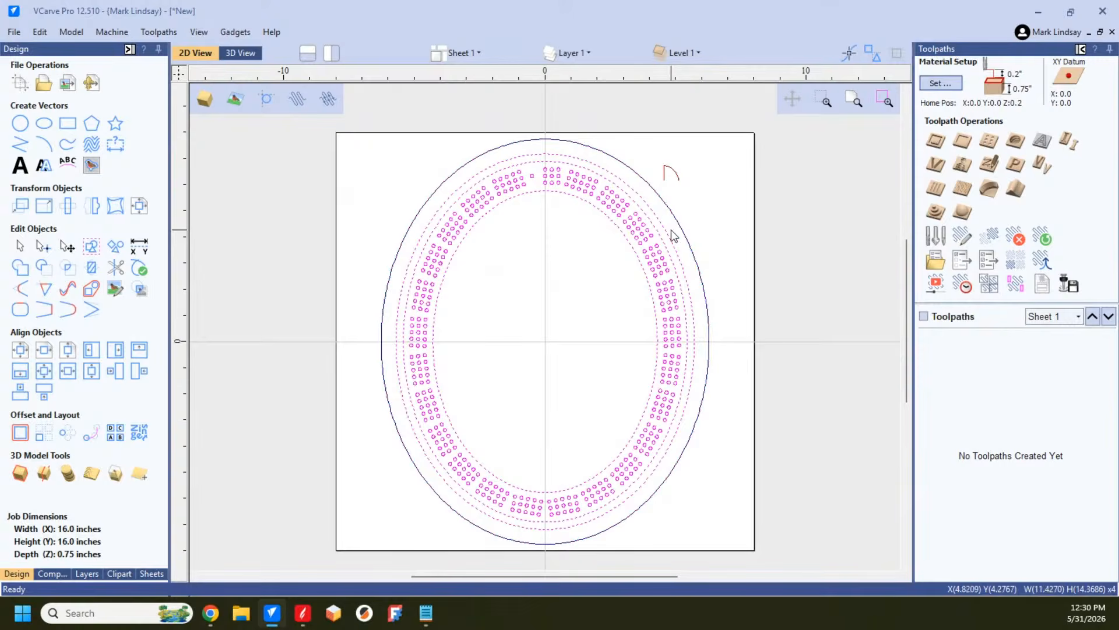
{"action": "left_click", "coordinate": [667, 235], "text": "shift"}
{"action": "left_click", "coordinate": [665, 244], "text": "shift"}
{"action": "left_click", "coordinate": [642, 269], "text": "shift"}
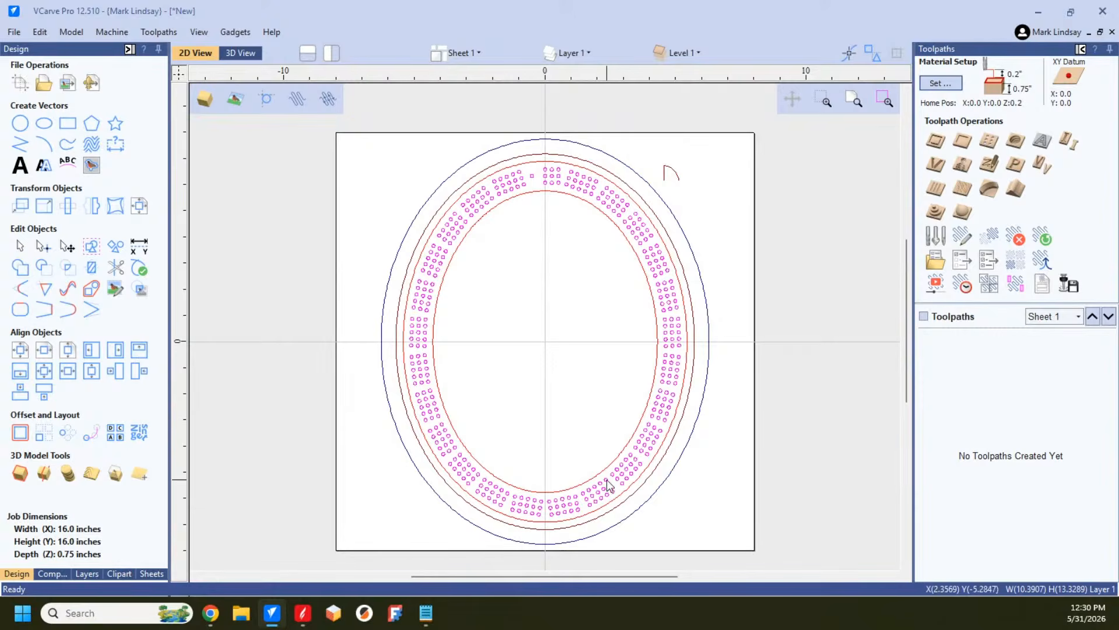
{"action": "right_click", "coordinate": [670, 382]}
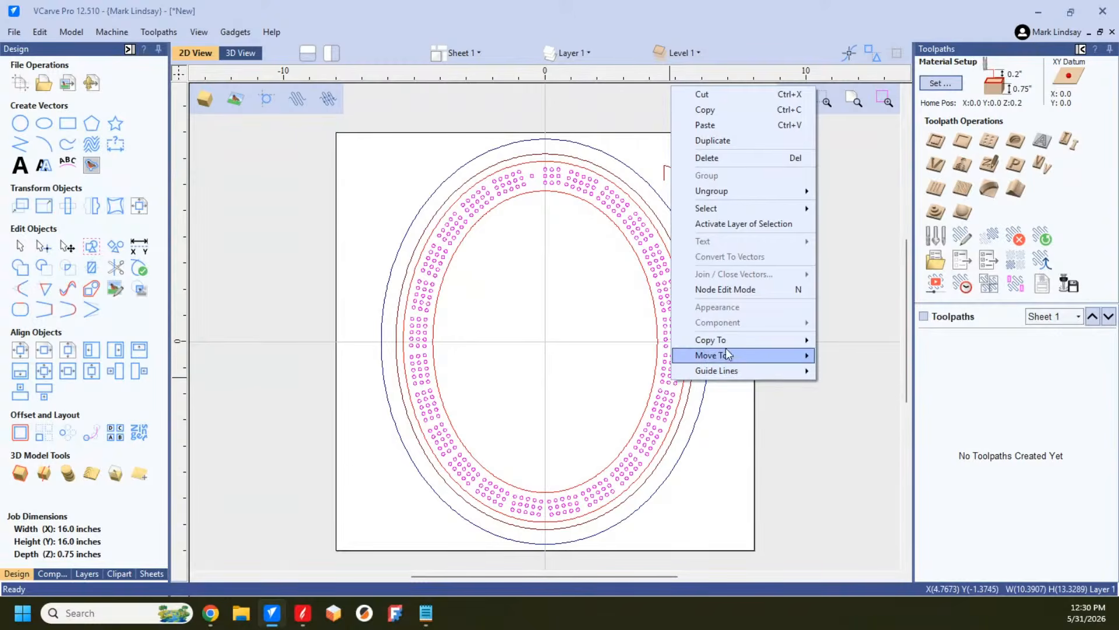
{"action": "mouse_move", "coordinate": [765, 362]}
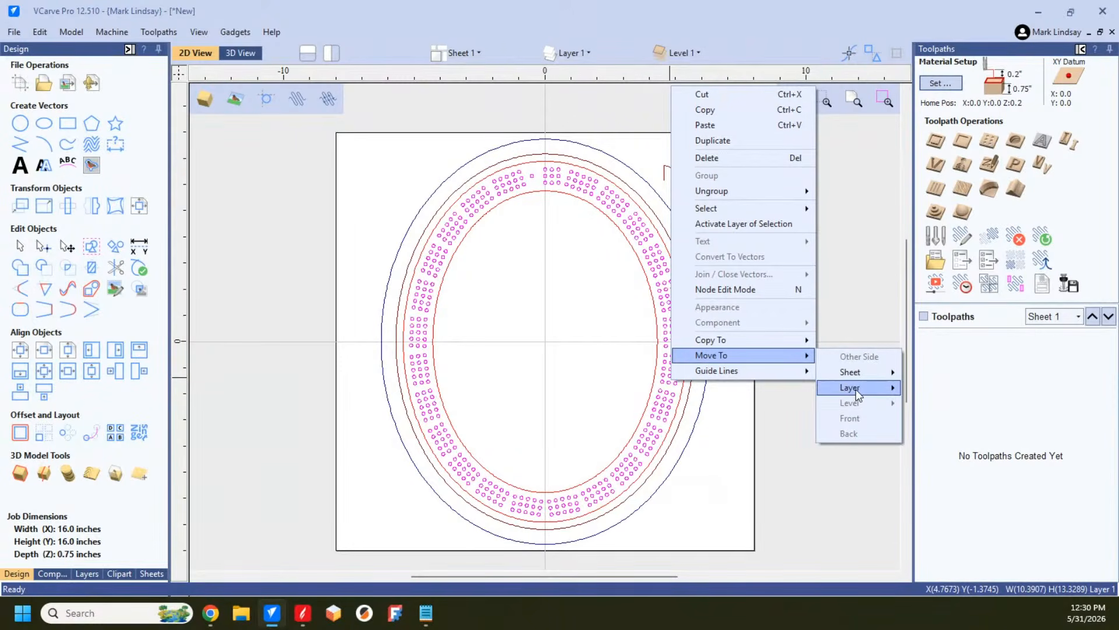
{"action": "mouse_move", "coordinate": [856, 389]}
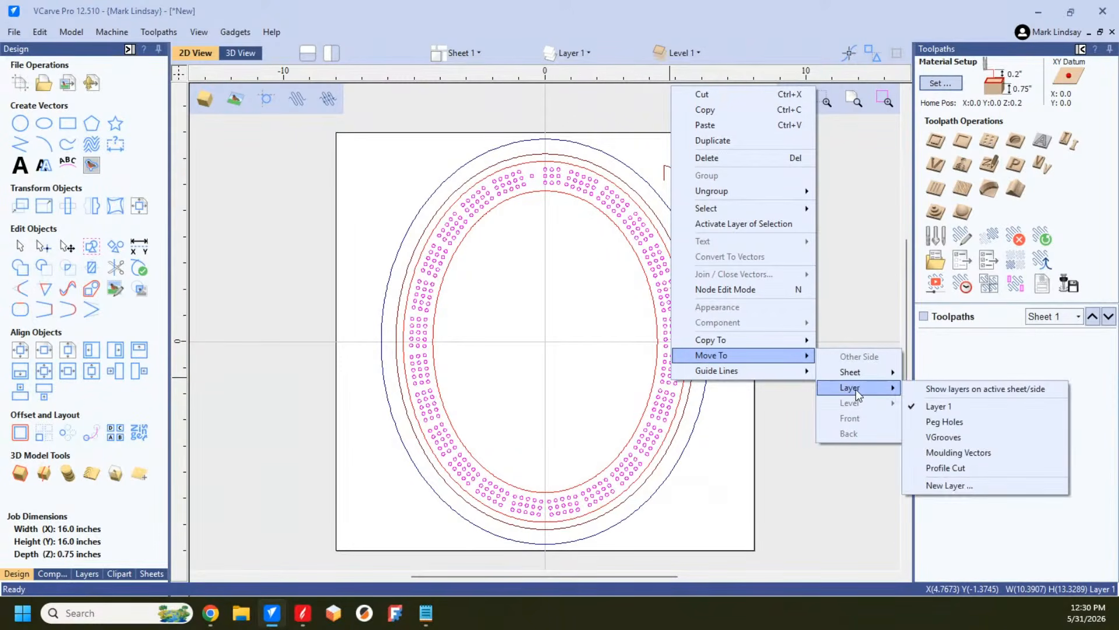
{"action": "left_click", "coordinate": [979, 423]}
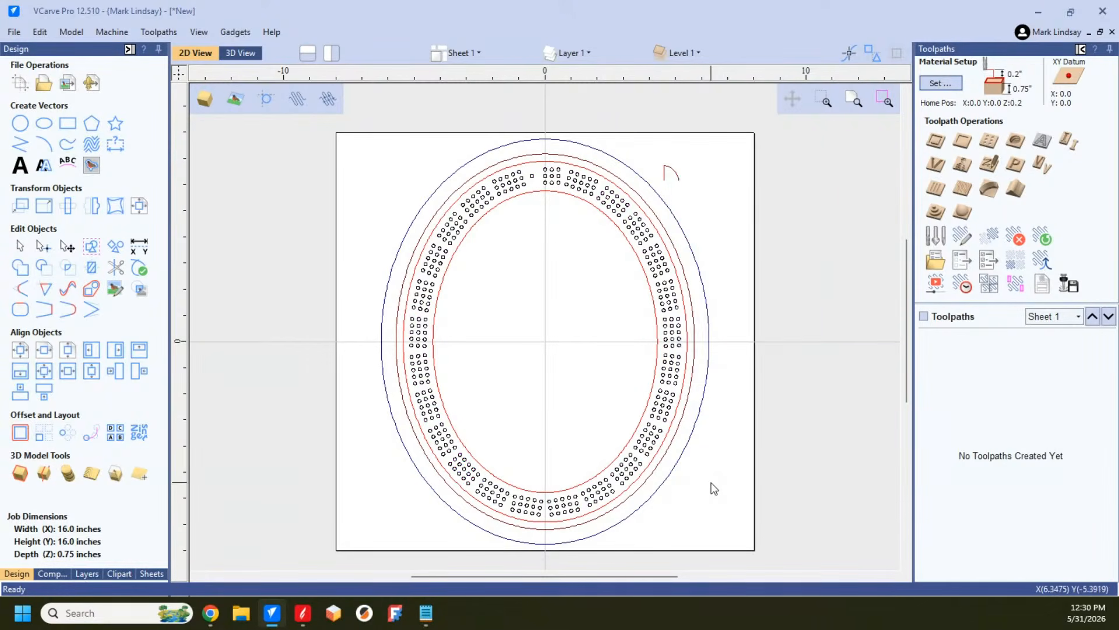
Step: Review the layer list and check which layer the peg hole group is on
{"action": "left_click", "coordinate": [589, 52]}
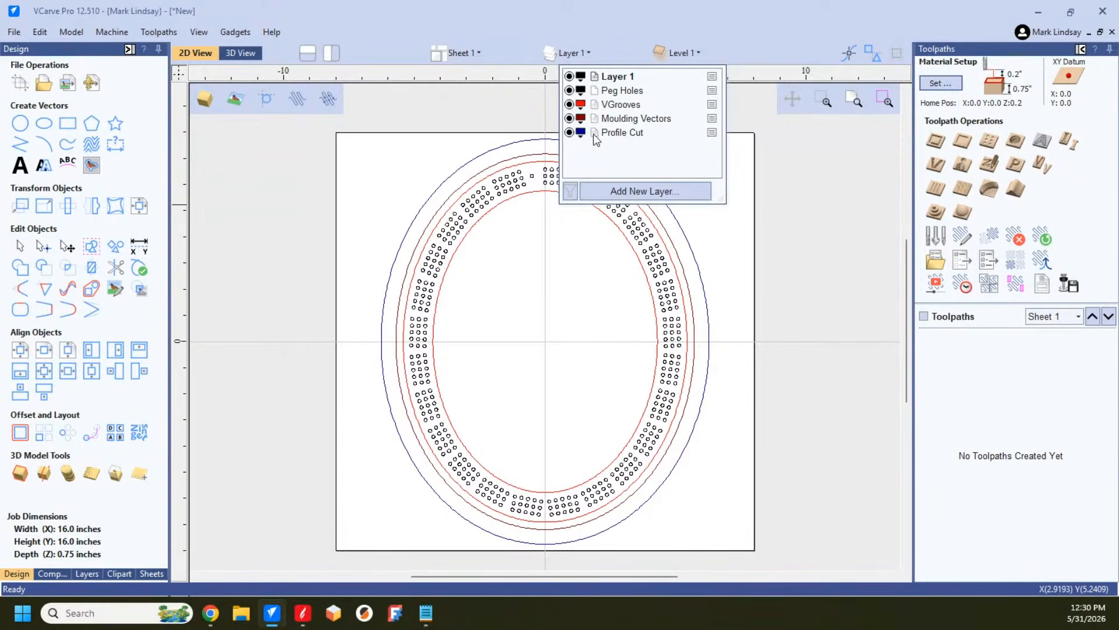
{"action": "left_click", "coordinate": [576, 391]}
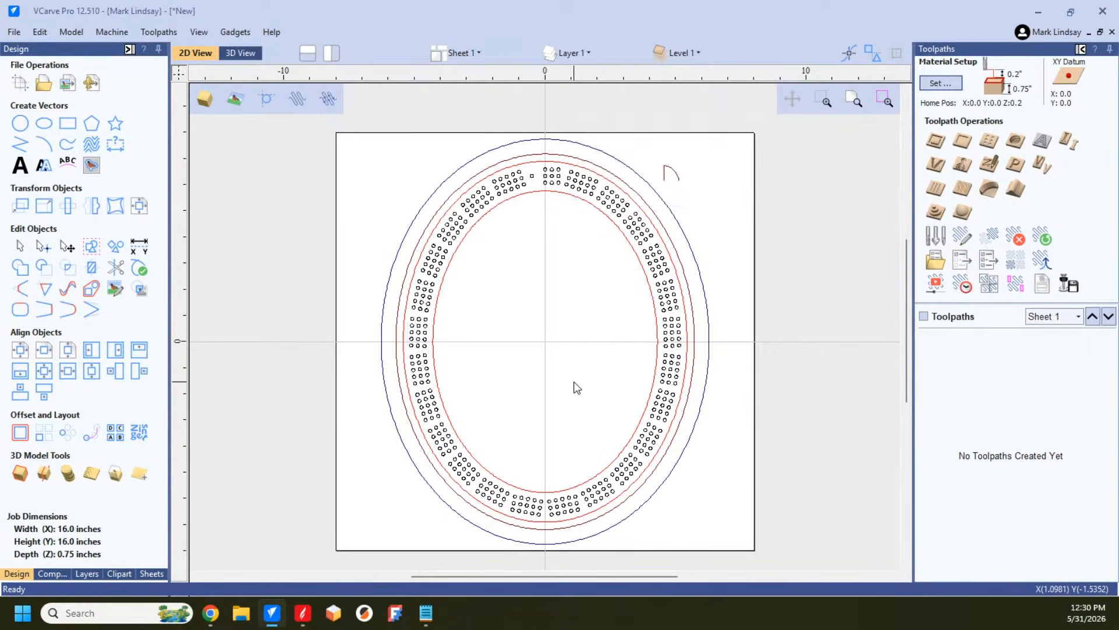
{"action": "left_click", "coordinate": [661, 264]}
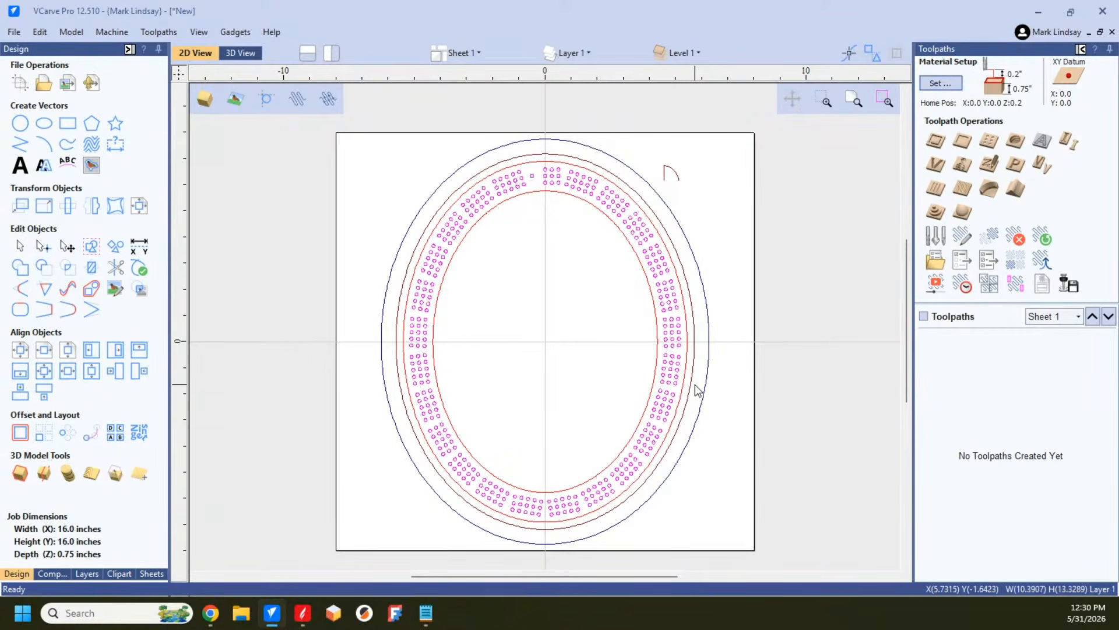
{"action": "left_click", "coordinate": [702, 195]}
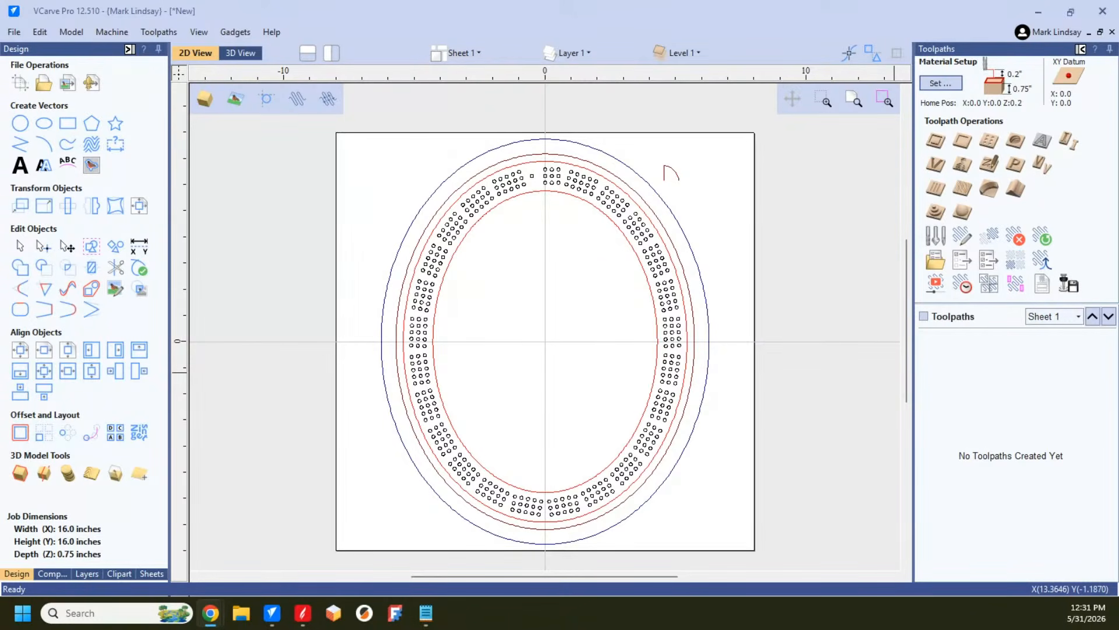
Step: Delete all the cribbage board vectors from the sheet
{"action": "left_click", "coordinate": [580, 276]}
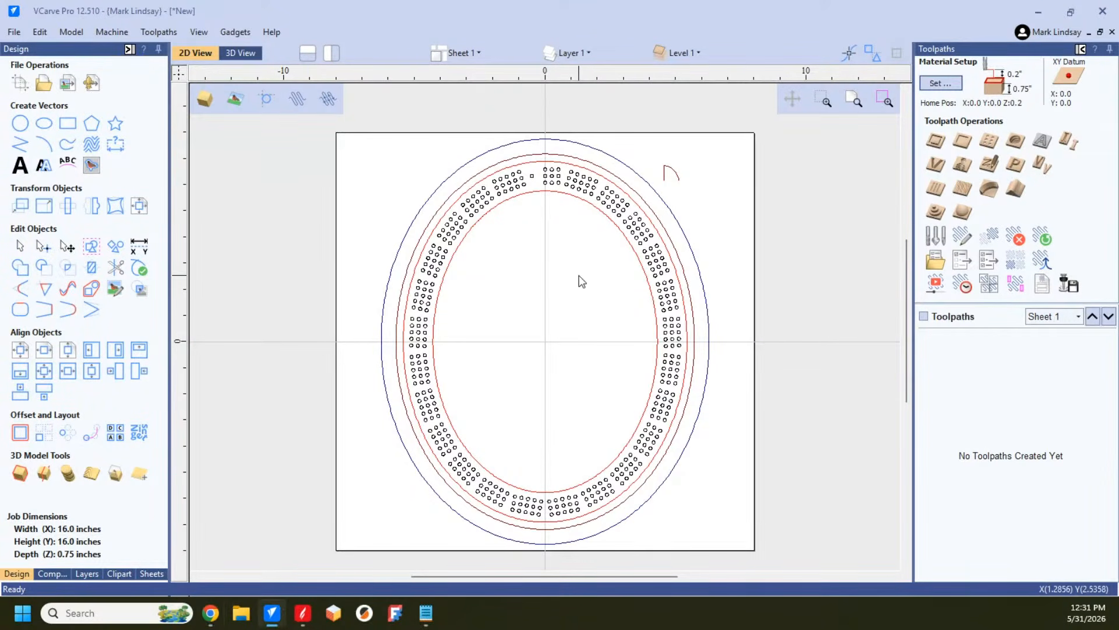
{"action": "left_click_drag", "start_coordinate": [380, 116], "coordinate": [776, 555]}
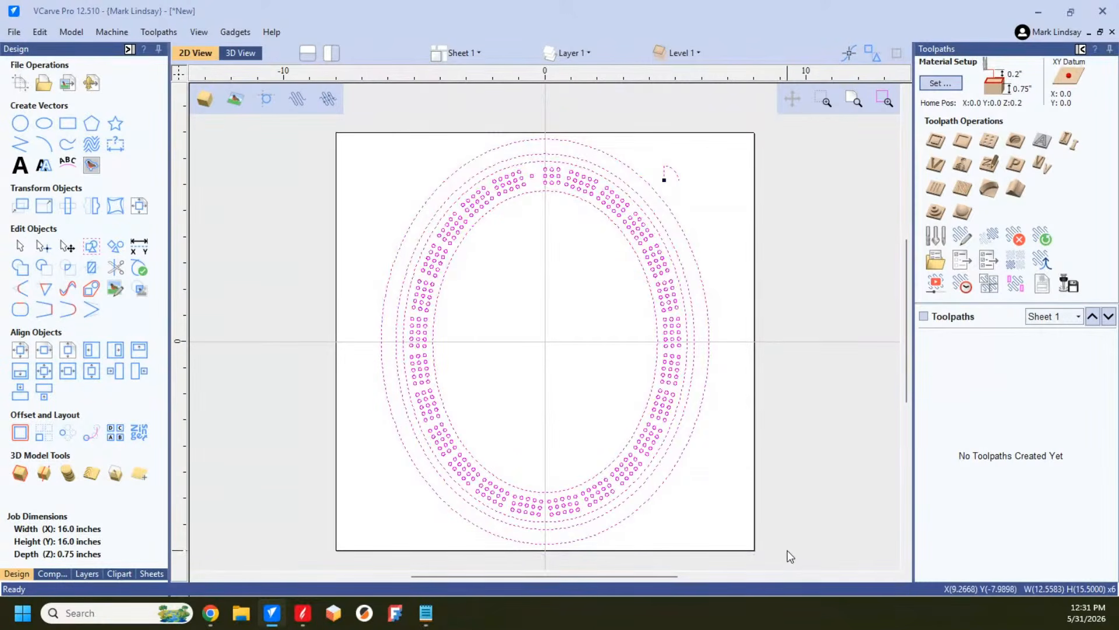
{"action": "key", "text": "Delete"}
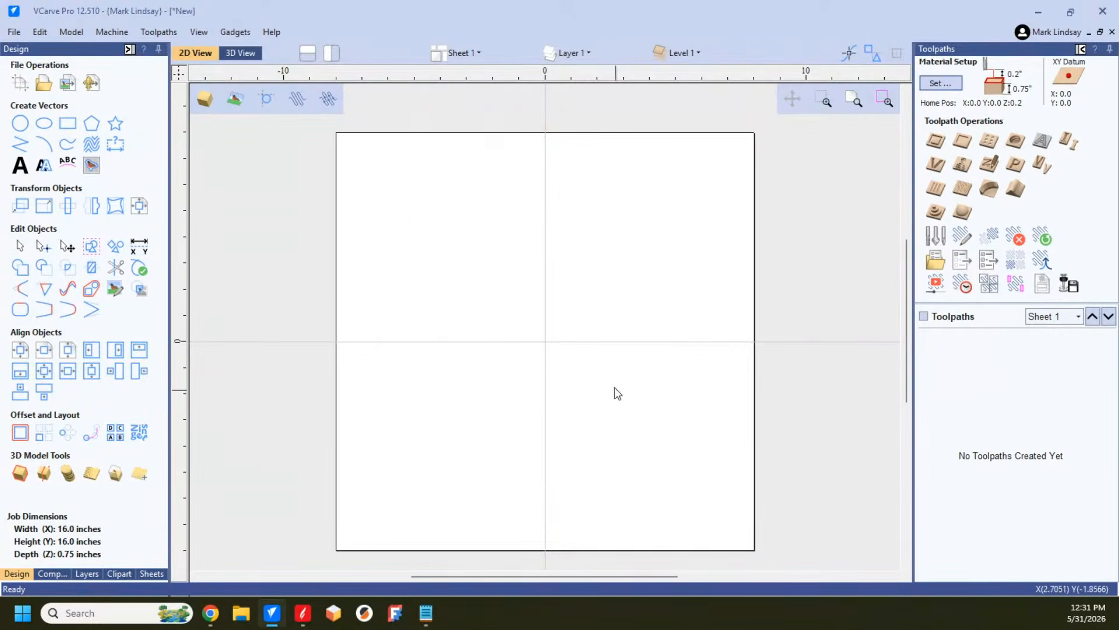
{"action": "left_click", "coordinate": [19, 123]}
{"action": "left_click_drag", "start_coordinate": [65, 167], "coordinate": [8, 176]}
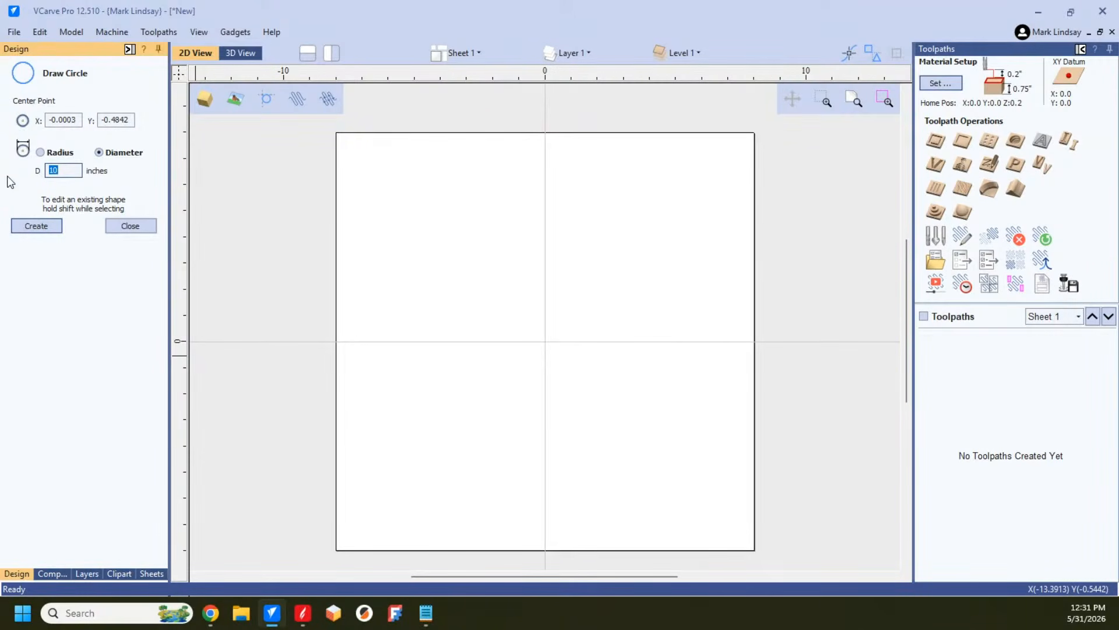
{"action": "type", "text": ".25"}
{"action": "left_click", "coordinate": [131, 226]}
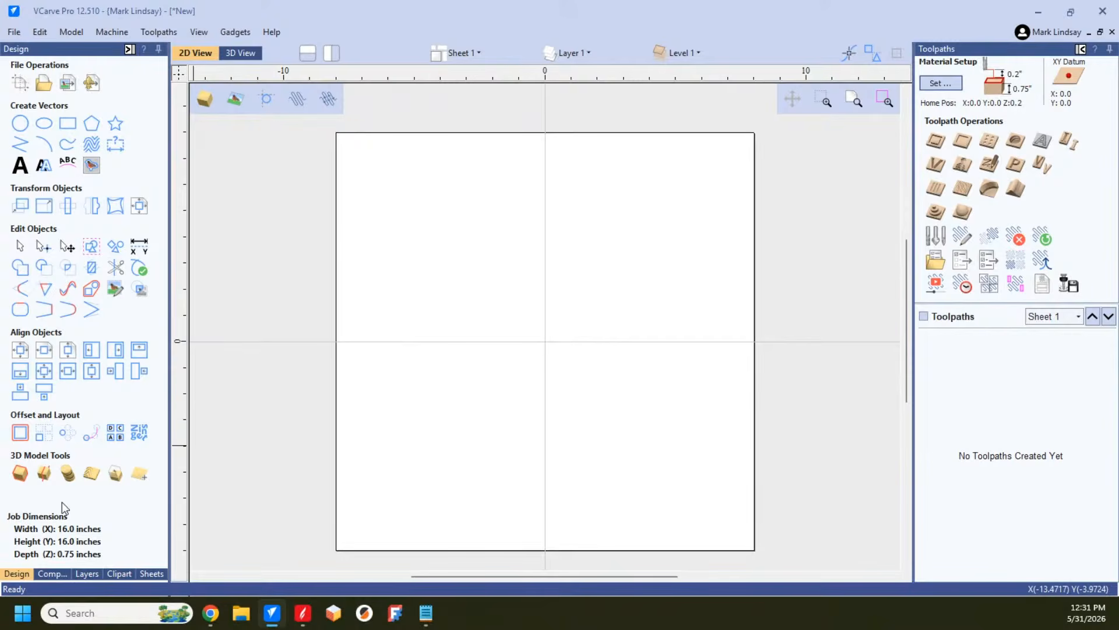
Step: Draw a 0.25 inch diameter circle in the empty area just left of the sheet
{"action": "left_click", "coordinate": [20, 123]}
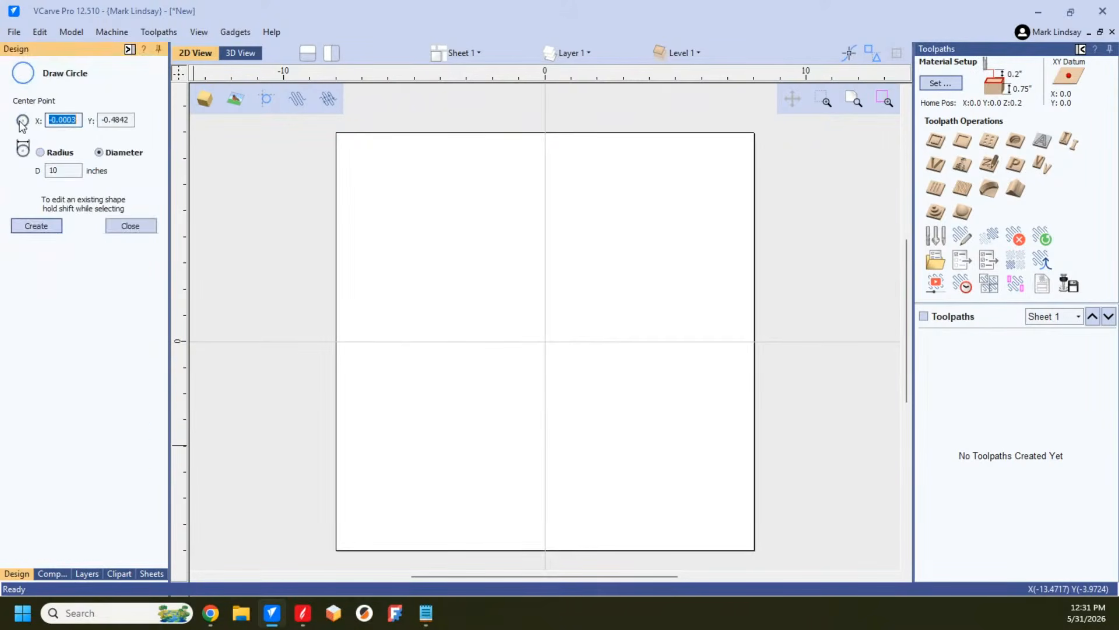
{"action": "double_click", "coordinate": [52, 170]}
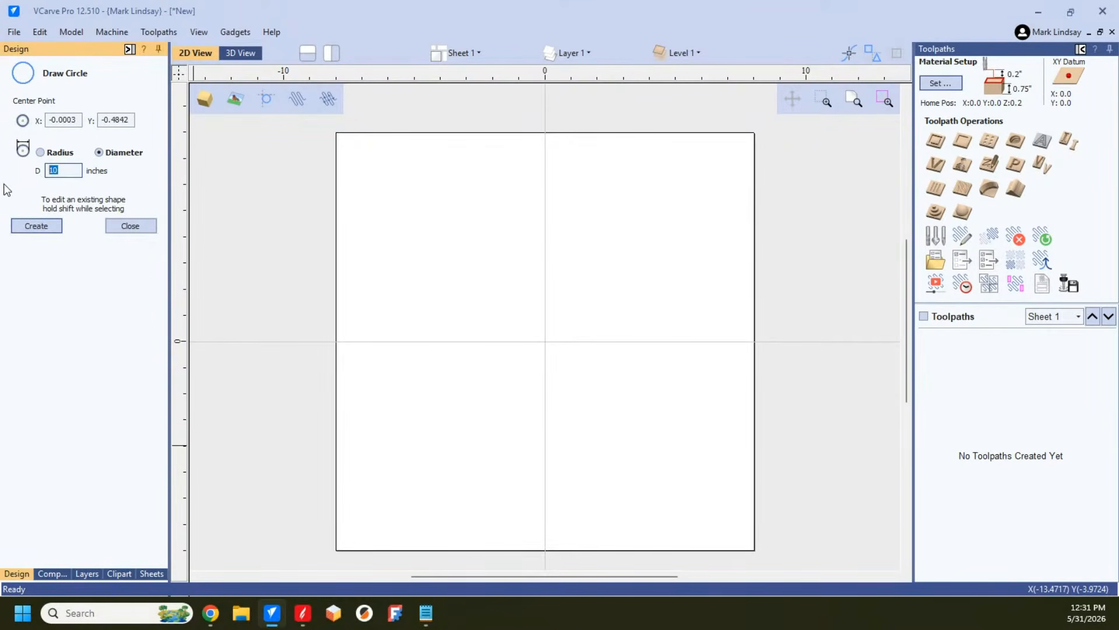
{"action": "type", "text": ".25"}
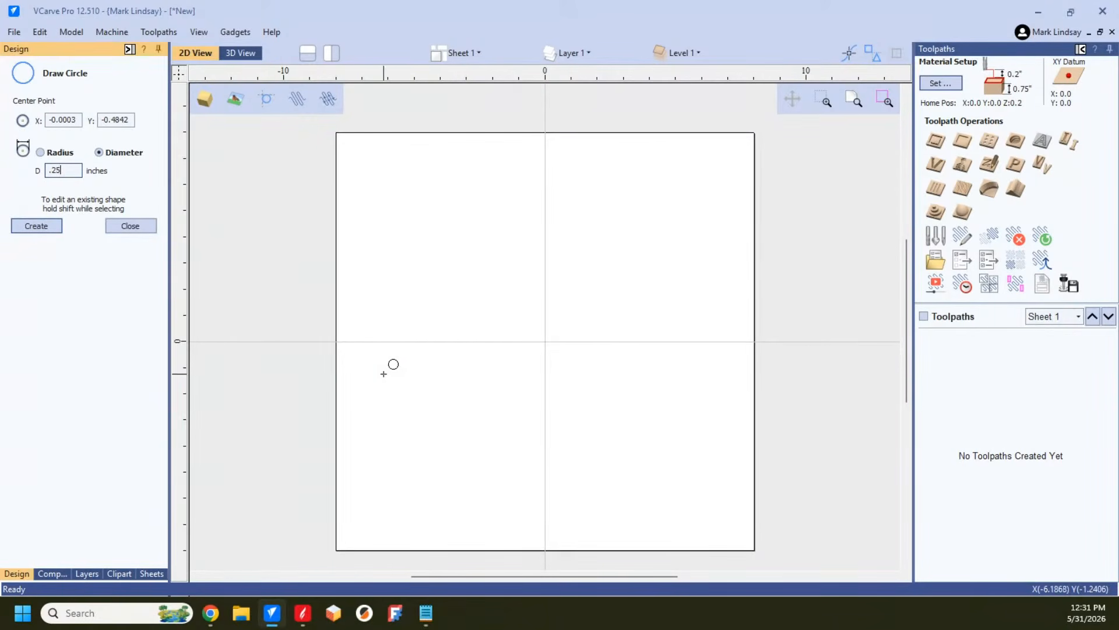
{"action": "left_click", "coordinate": [300, 371]}
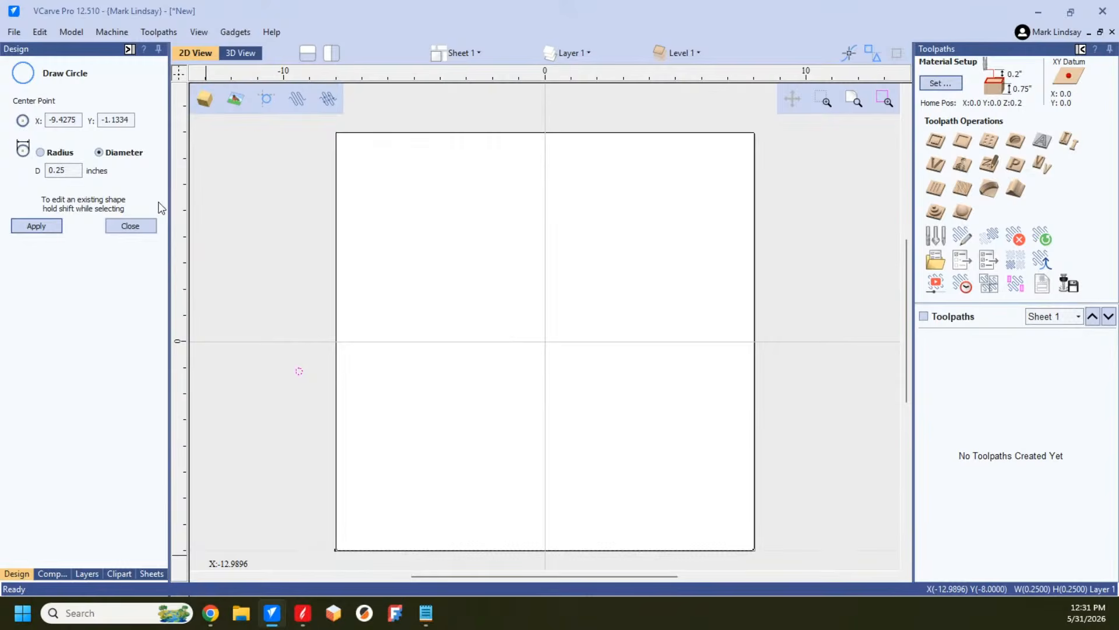
{"action": "left_click", "coordinate": [130, 226]}
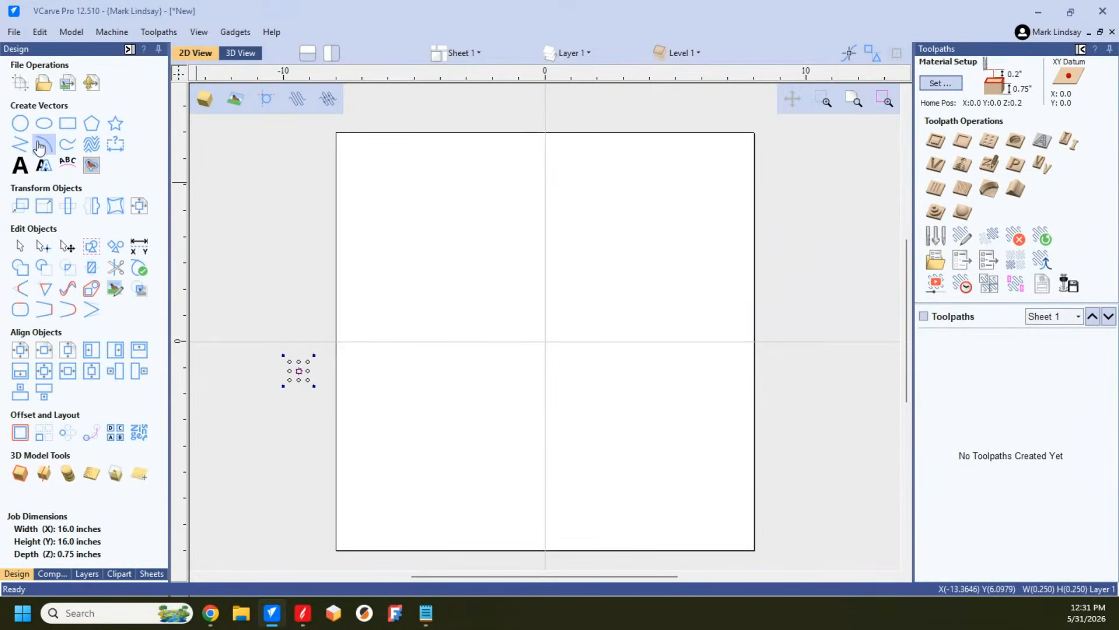
Step: Draw an open wavy polyline with two crests, about 14.3 inches wide and 2 inches high, across the sheet's lower half
{"action": "left_click", "coordinate": [19, 143]}
{"action": "left_click", "coordinate": [359, 465]}
{"action": "left_click", "coordinate": [472, 415]}
{"action": "left_click", "coordinate": [568, 451]}
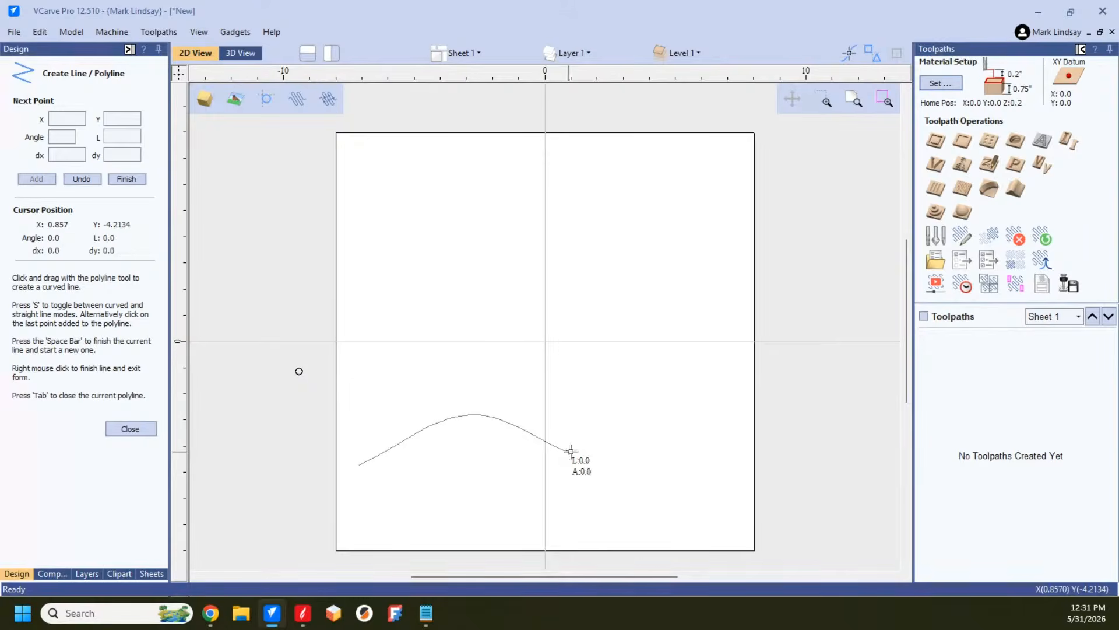
{"action": "left_click", "coordinate": [686, 414]}
{"action": "left_click", "coordinate": [734, 456]}
{"action": "key", "text": "space"}
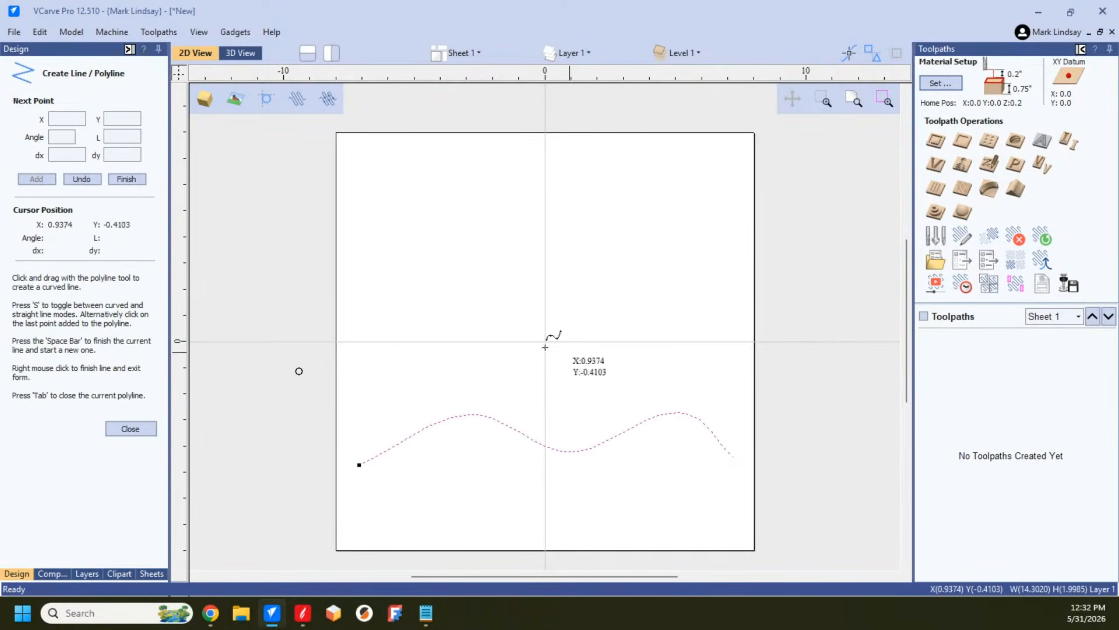
{"action": "left_click", "coordinate": [142, 434]}
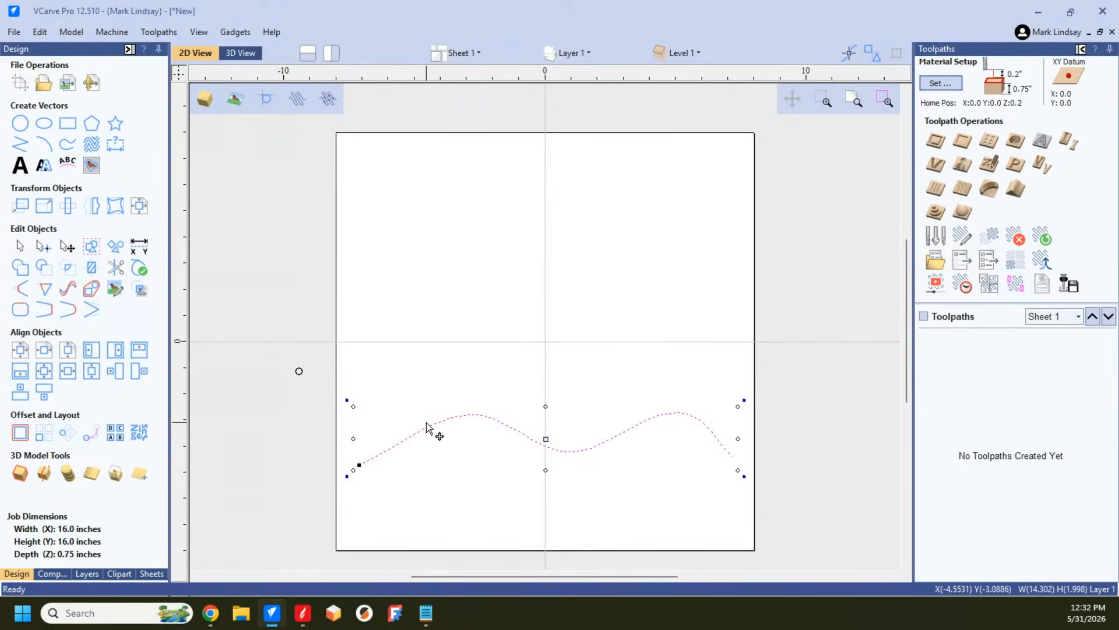
Step: Copy the circle along the wavy curve with 0.5 inches between copies, forced even spacing and no new layer for the copies
{"action": "left_click", "coordinate": [300, 373], "text": "shift"}
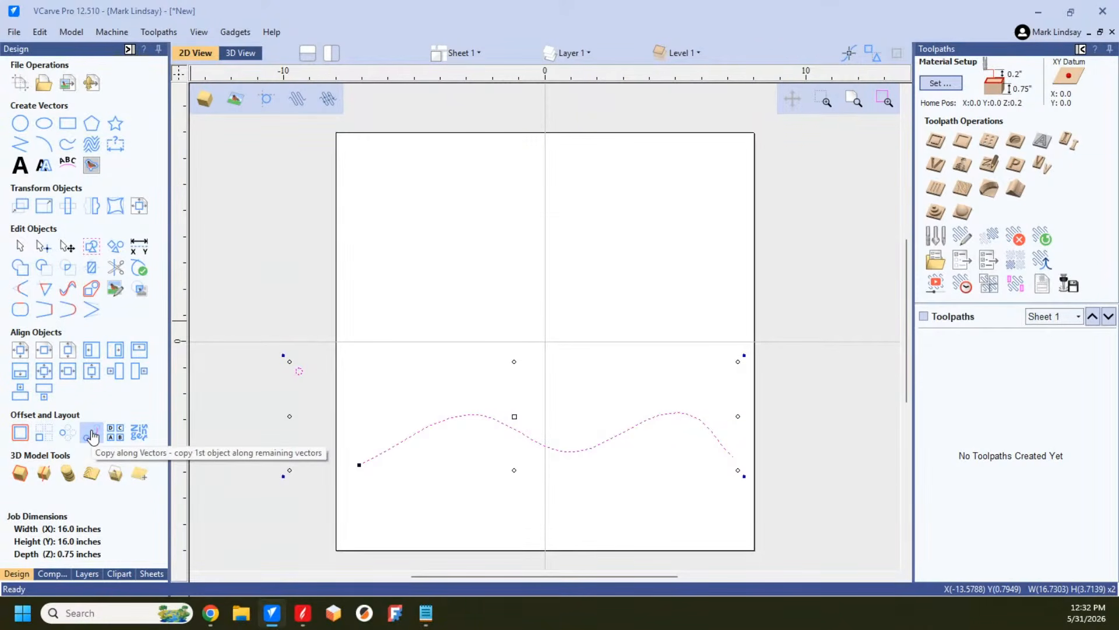
{"action": "left_click", "coordinate": [379, 527]}
{"action": "left_click_drag", "start_coordinate": [310, 353], "coordinate": [269, 418]}
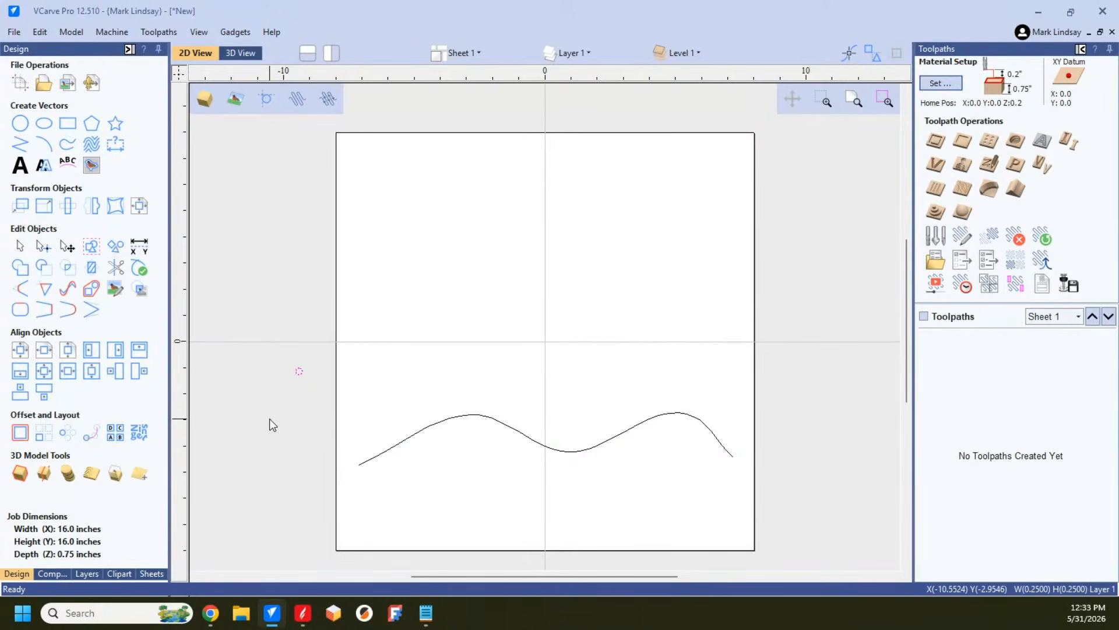
{"action": "left_click", "coordinate": [419, 435], "text": "shift"}
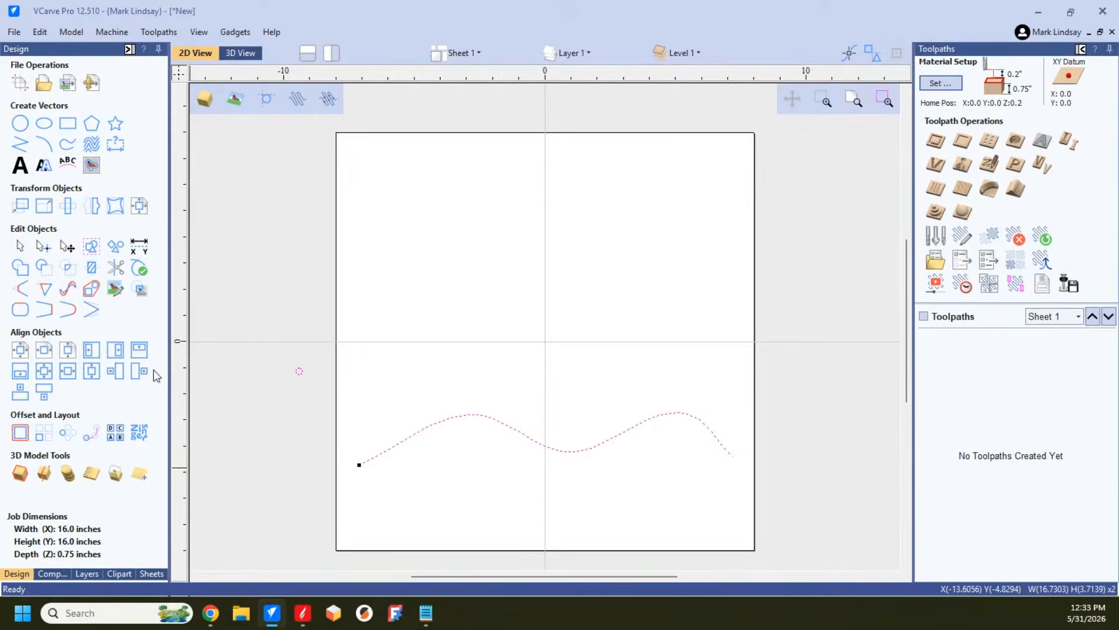
{"action": "left_click", "coordinate": [92, 437]}
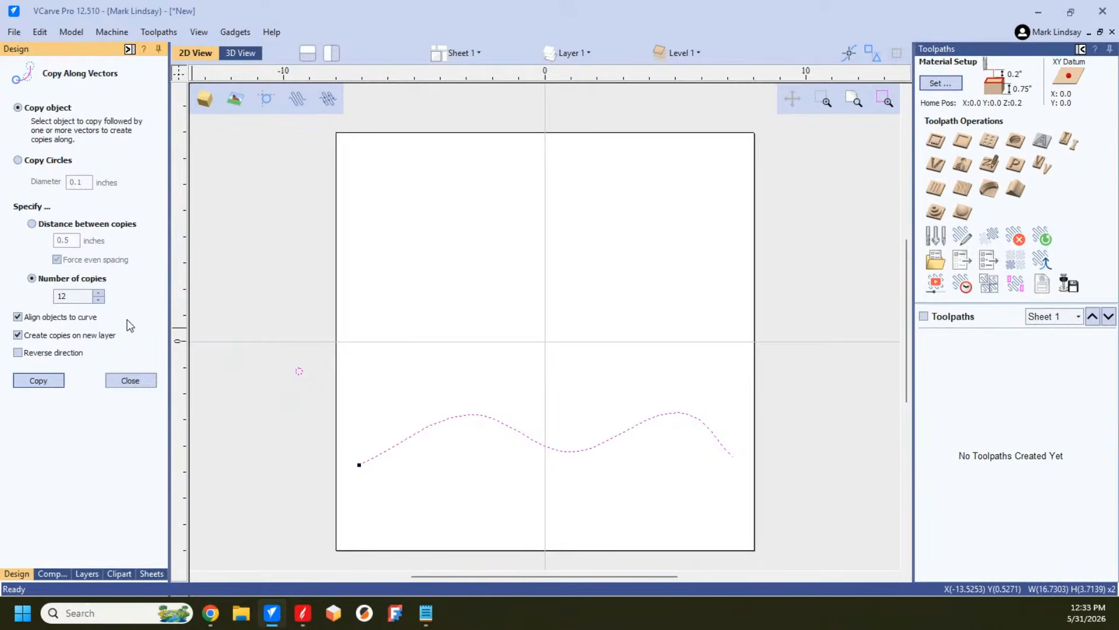
{"action": "left_click", "coordinate": [32, 224]}
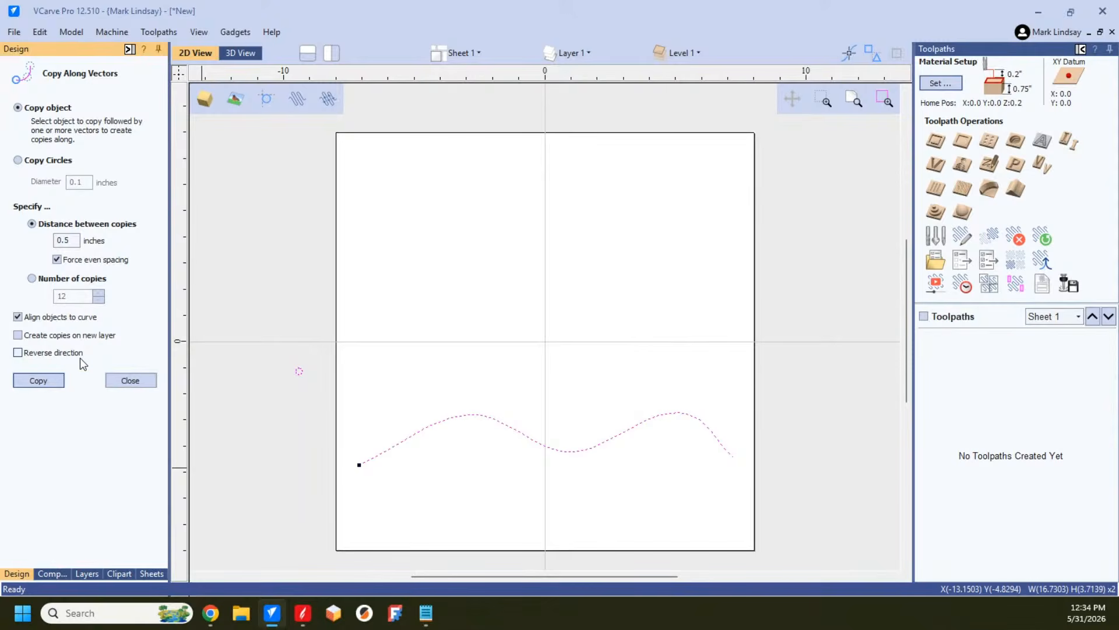
{"action": "left_click", "coordinate": [42, 382]}
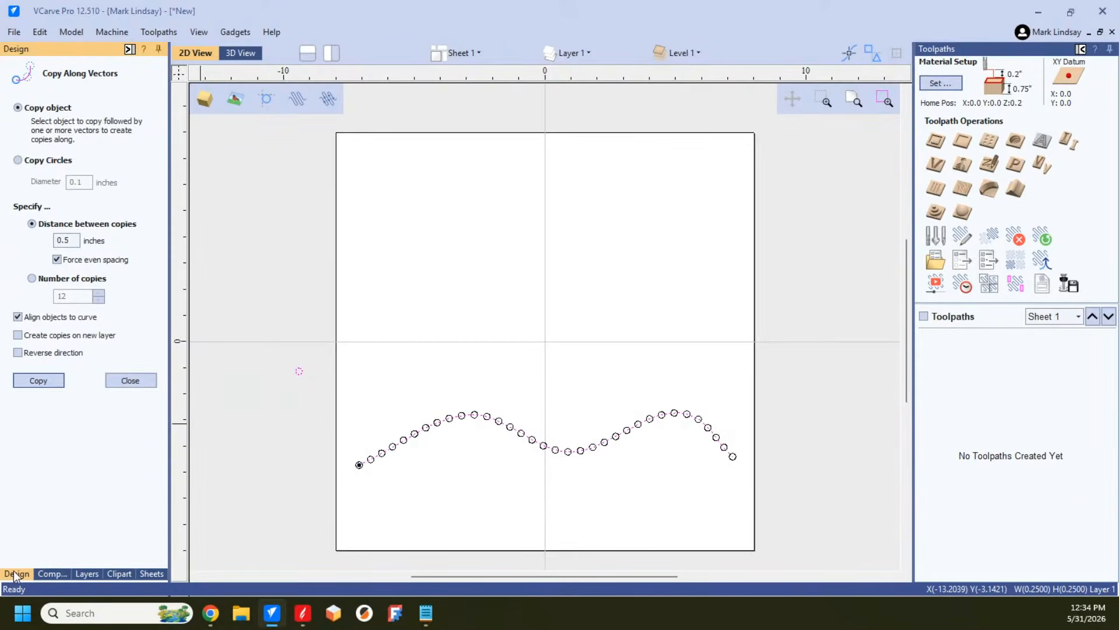
{"action": "left_click", "coordinate": [130, 380]}
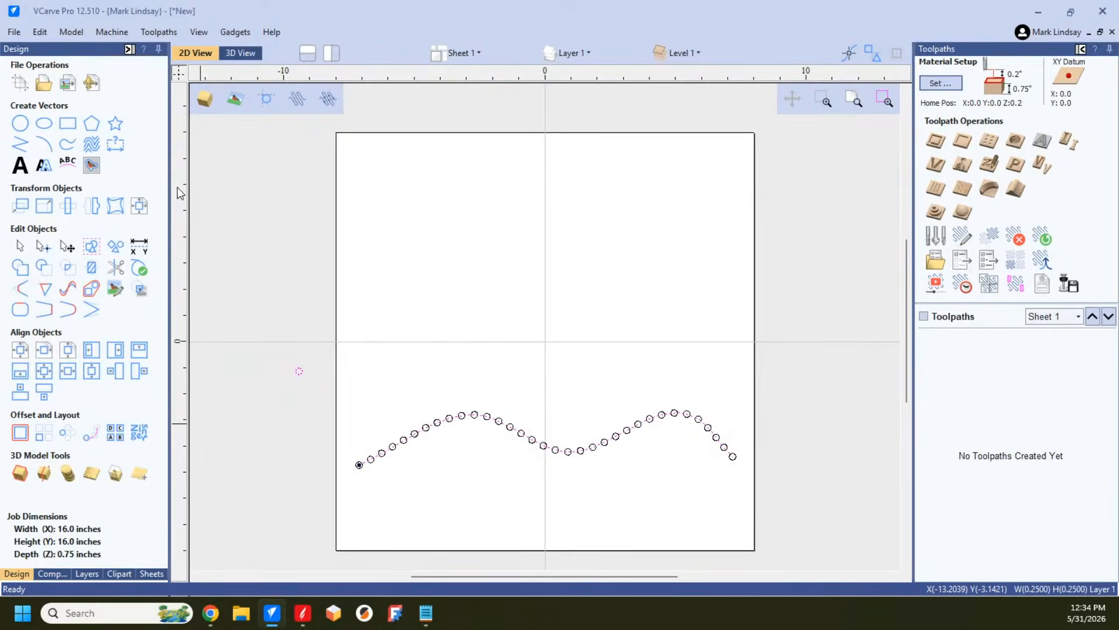
Step: Add a length dimension between the centres of two adjacent circles just past the first crest, and undo it
{"action": "left_click", "coordinate": [120, 150]}
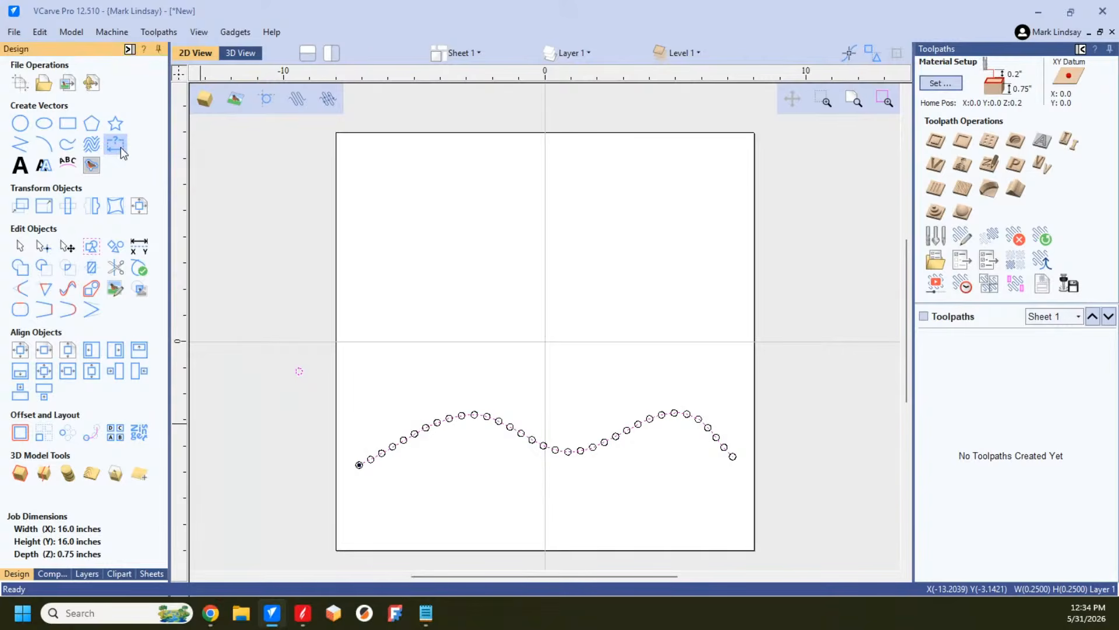
{"action": "scroll", "coordinate": [481, 461], "scroll_direction": "up", "scroll_amount": 5}
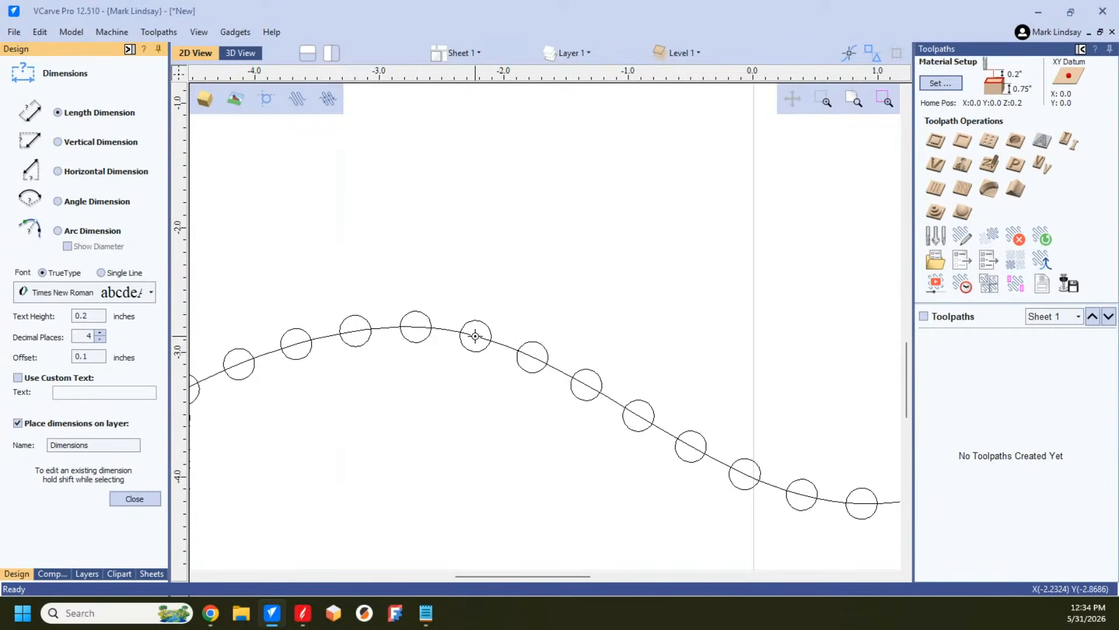
{"action": "left_click", "coordinate": [475, 334]}
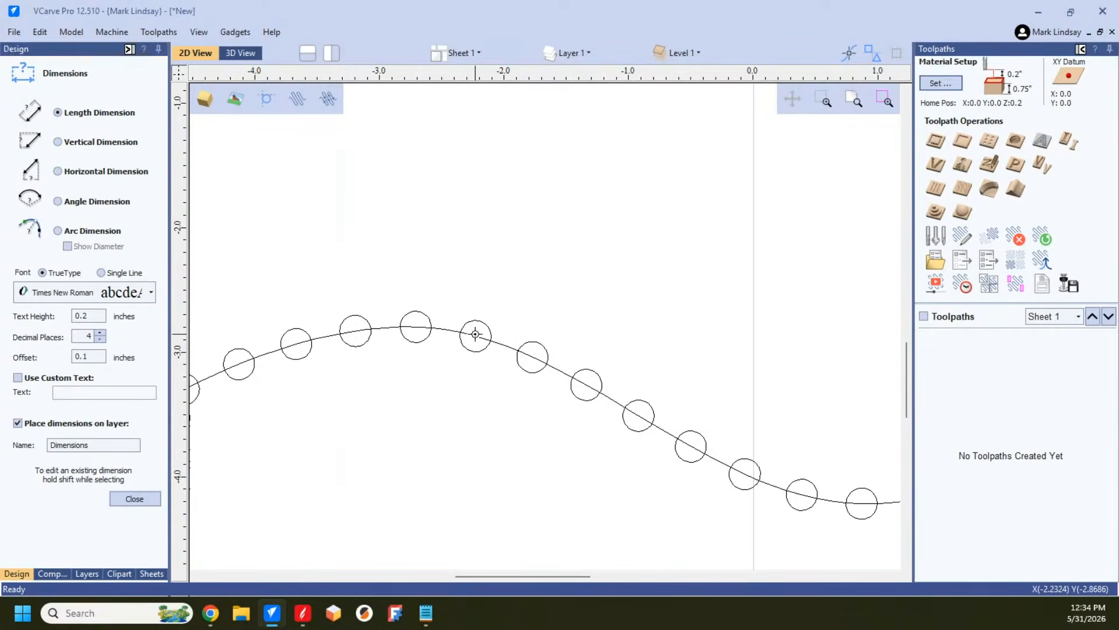
{"action": "left_click", "coordinate": [536, 358]}
{"action": "left_click", "coordinate": [580, 233]}
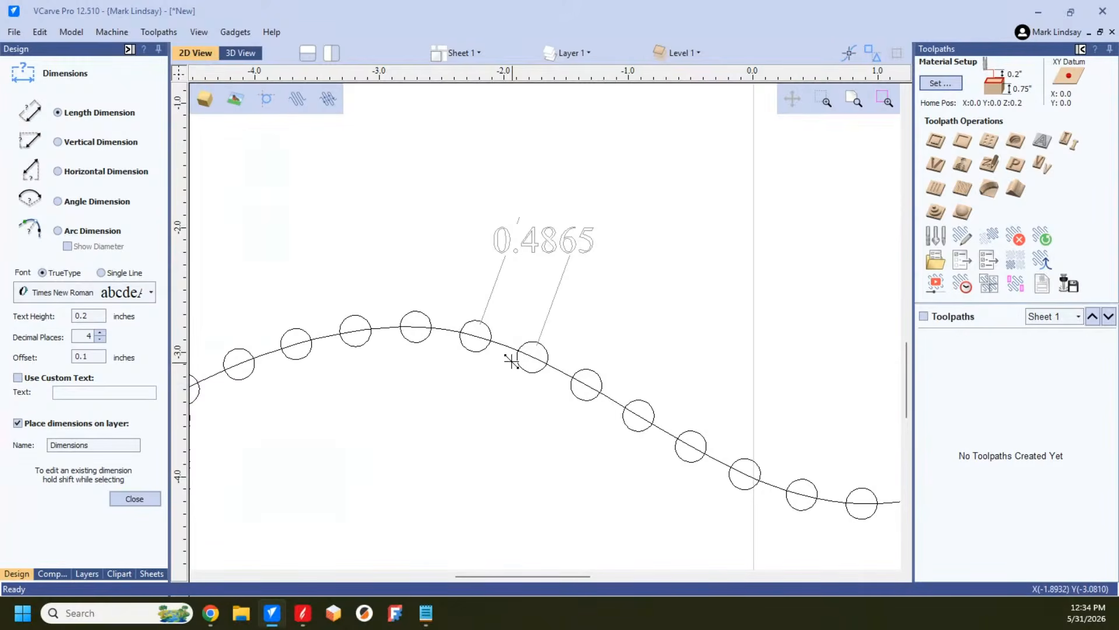
{"action": "left_click", "coordinate": [491, 337]}
{"action": "key", "text": "ctrl+z"}
Step: Add one horizontal dimension above an adjacent circle pair on the first crest's descending slope and another below the curve farther down
{"action": "left_click", "coordinate": [57, 172]}
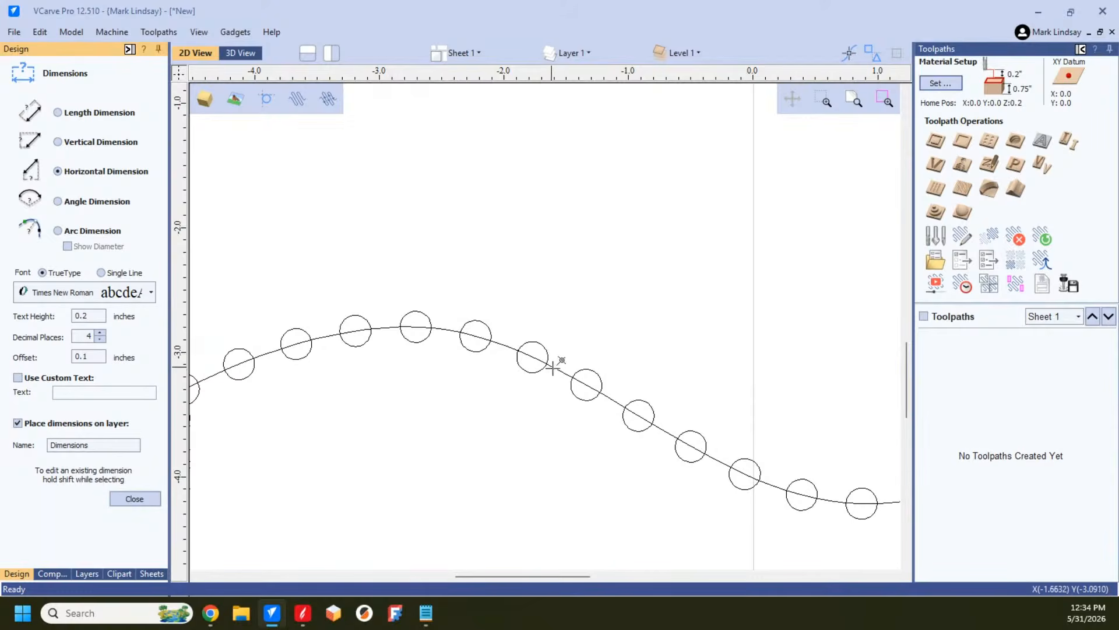
{"action": "left_click", "coordinate": [587, 383]}
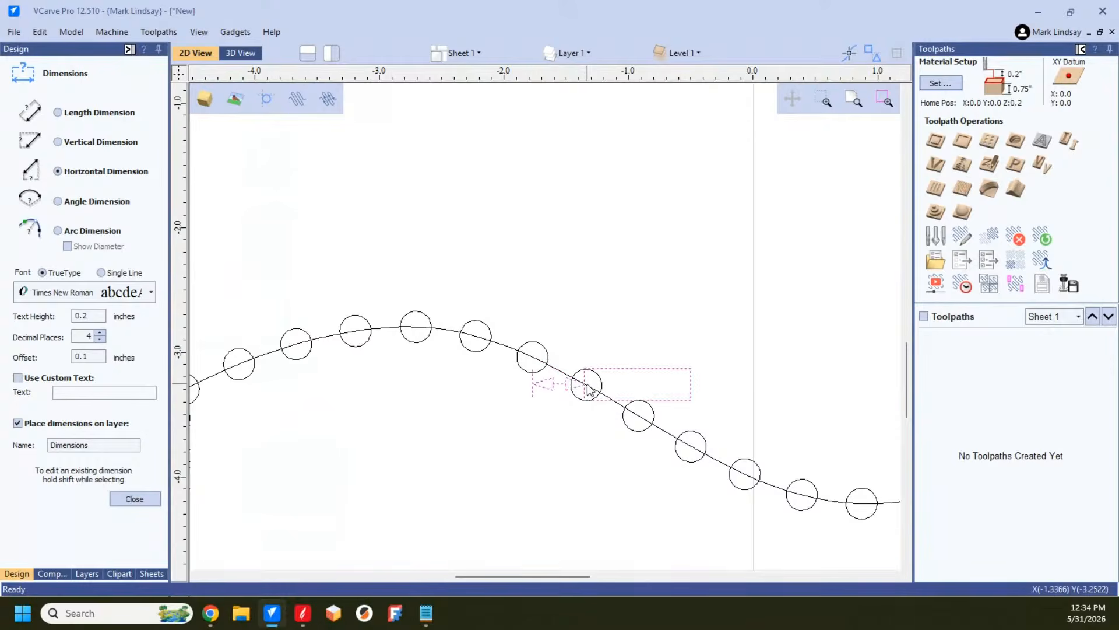
{"action": "left_click", "coordinate": [600, 230]}
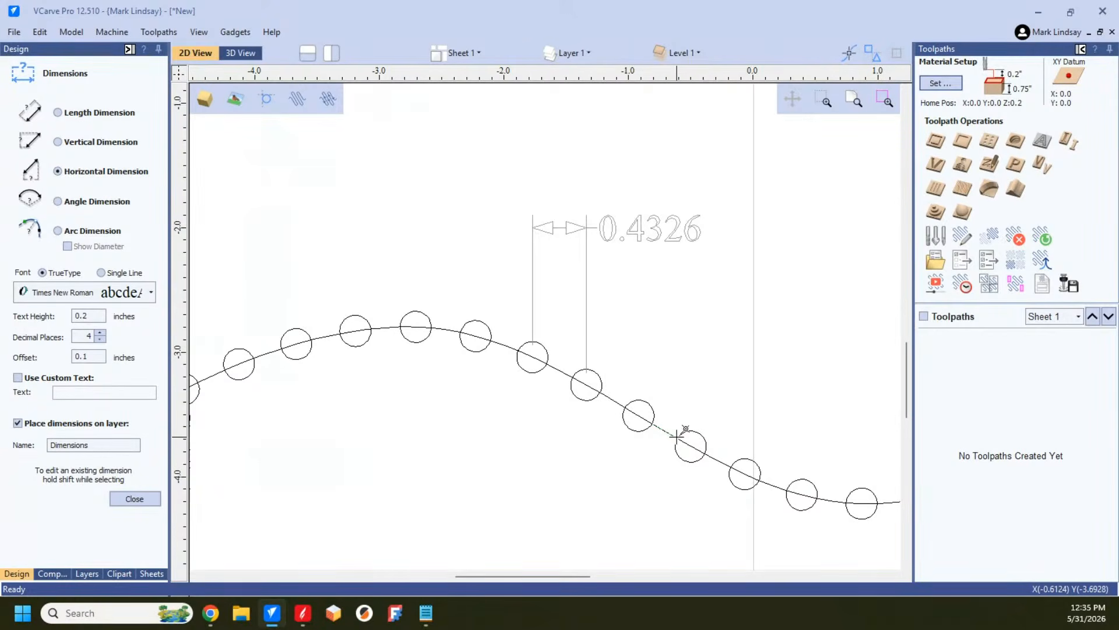
{"action": "left_click", "coordinate": [677, 438]}
{"action": "left_click", "coordinate": [653, 426]}
{"action": "left_click", "coordinate": [641, 508]}
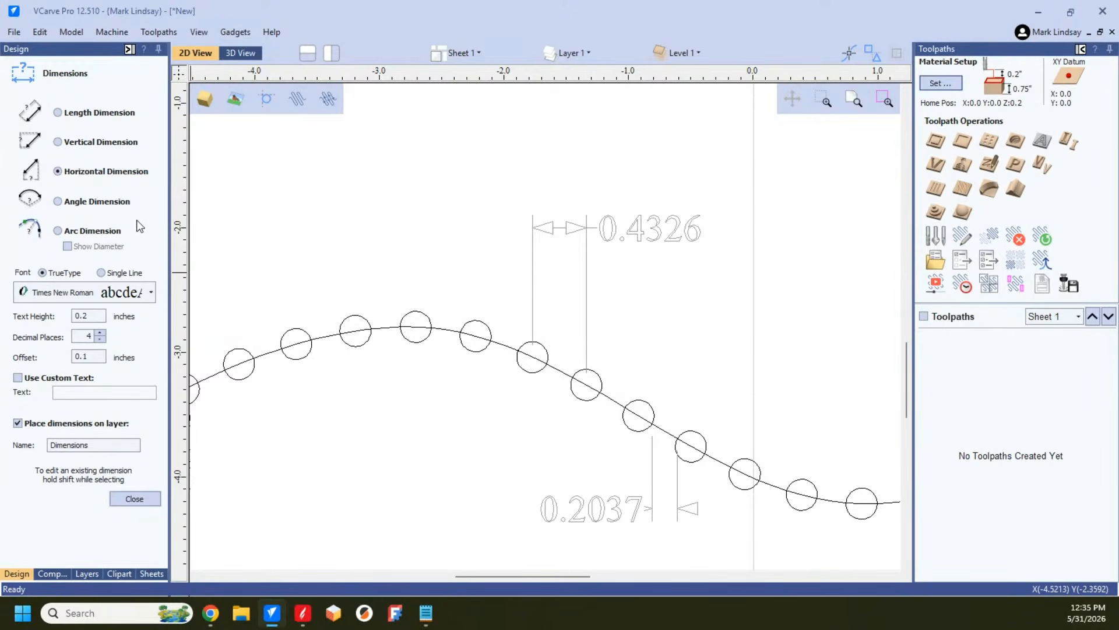
{"action": "left_click", "coordinate": [130, 500]}
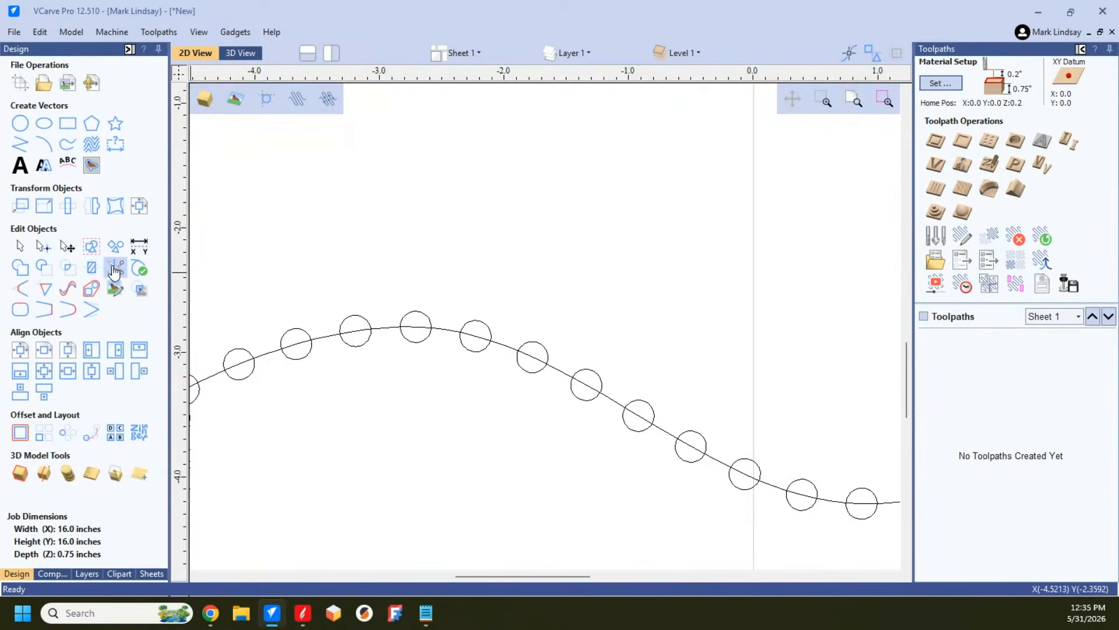
Step: Undo the horizontal dimensions and the evenly spaced circle copies along the wavy curve
{"action": "key", "text": "ctrl+z"}
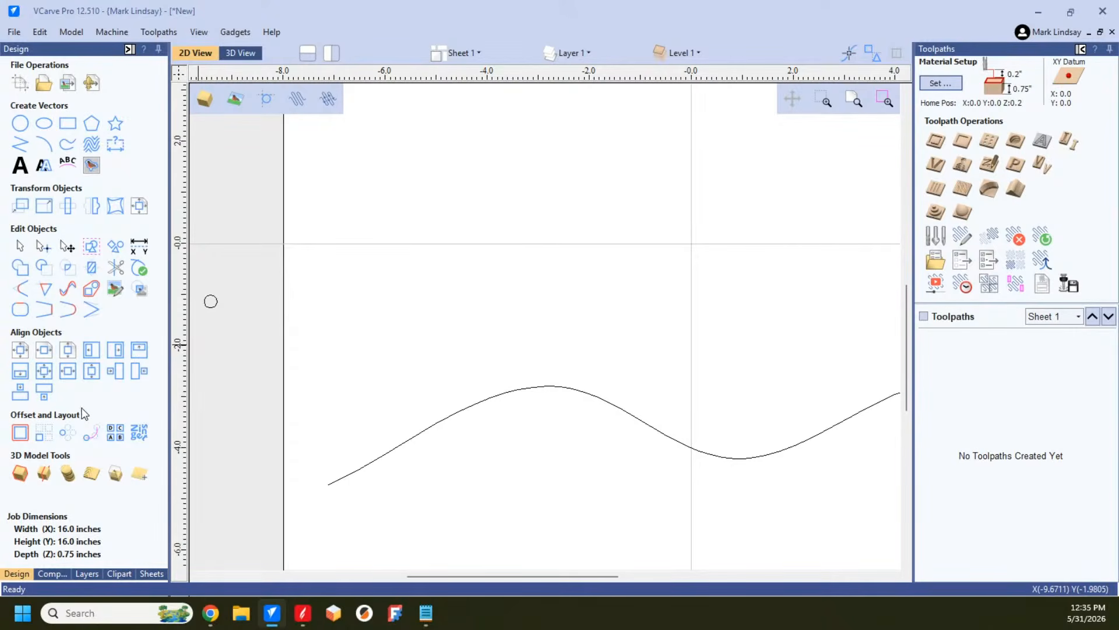
Step: Copy the circle along the wavy curve with 0.5 inches between copies and forced even spacing turned off
{"action": "left_click", "coordinate": [92, 434]}
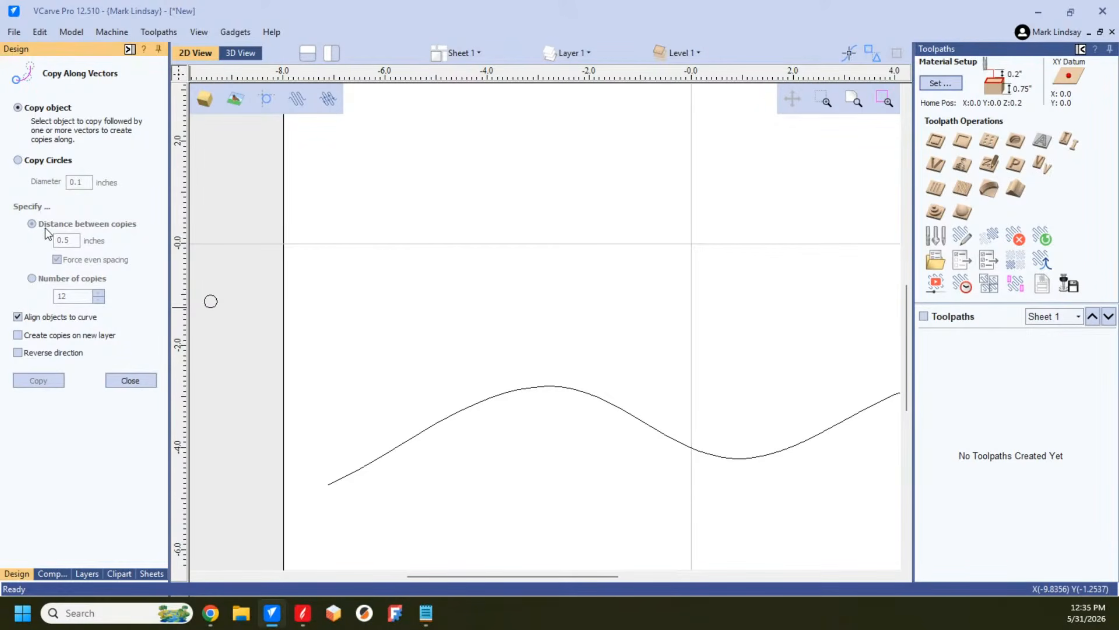
{"action": "left_click", "coordinate": [216, 306]}
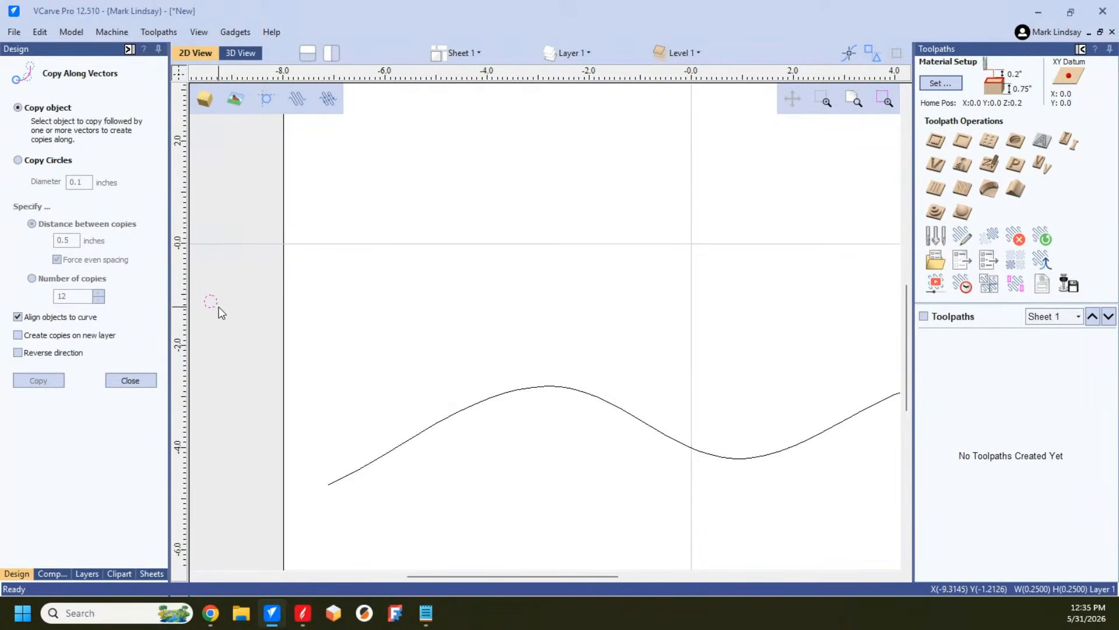
{"action": "left_click", "coordinate": [415, 433], "text": "shift"}
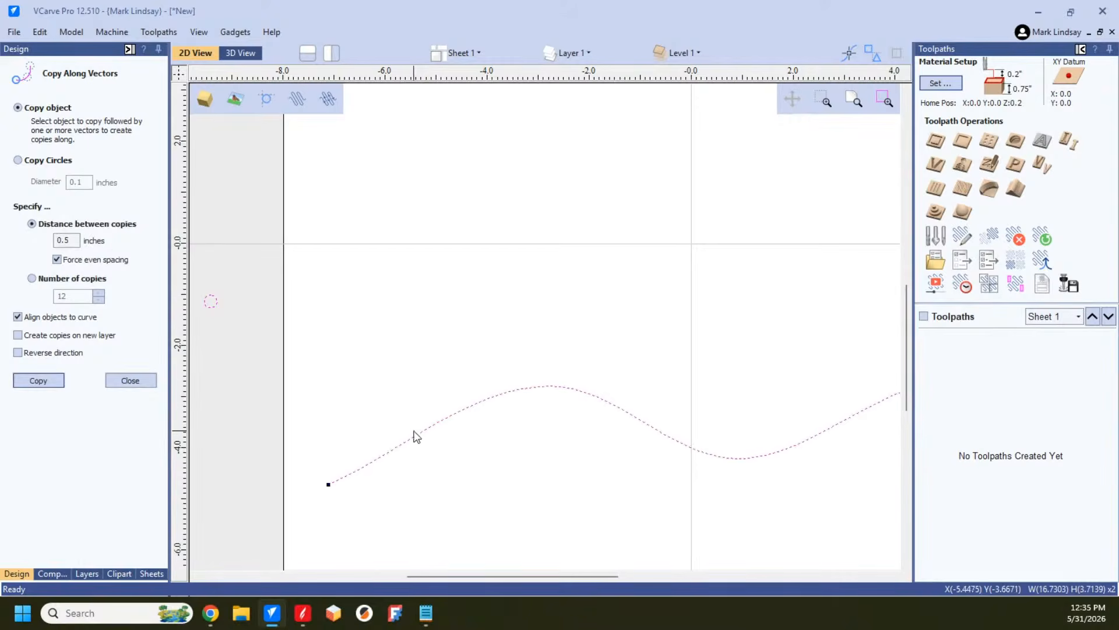
{"action": "left_click", "coordinate": [57, 260]}
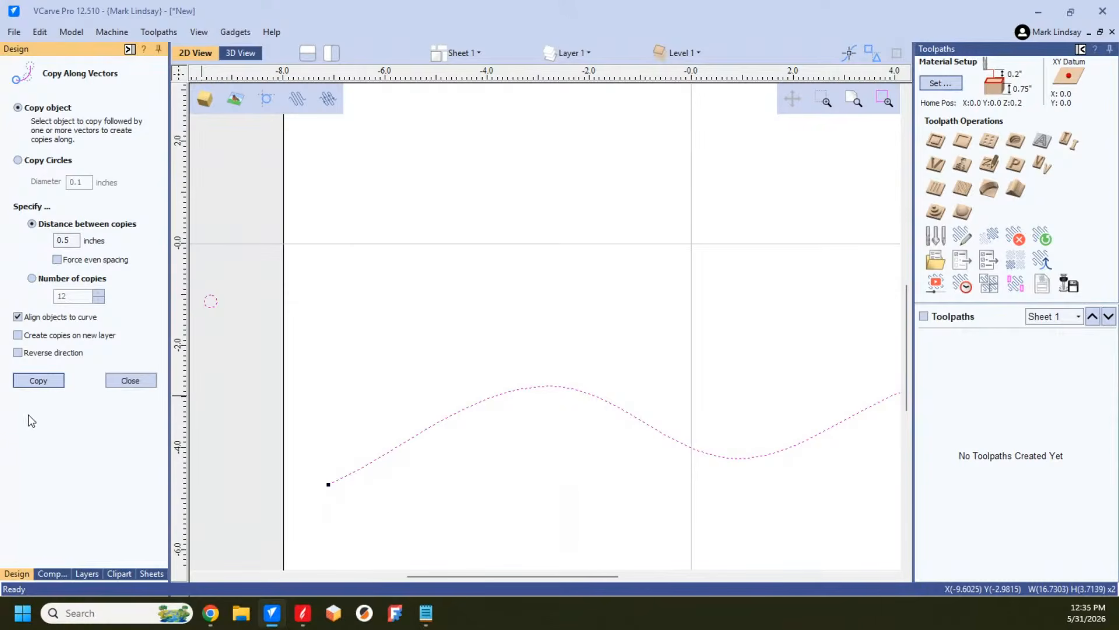
{"action": "left_click", "coordinate": [38, 381]}
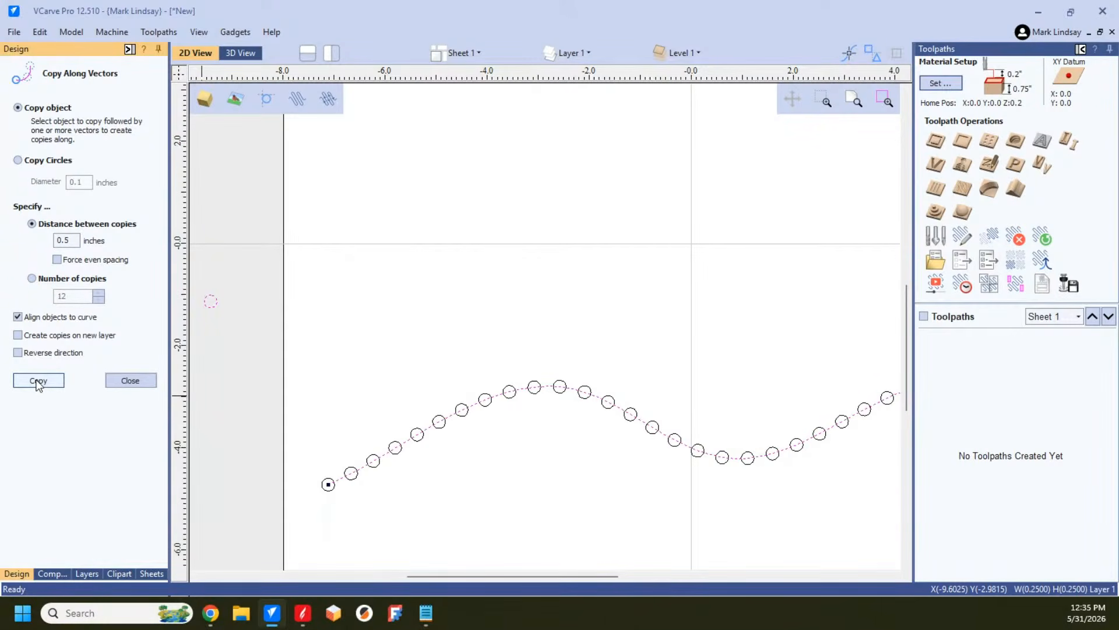
{"action": "left_click", "coordinate": [128, 383]}
Step: Add a horizontal dimension between the centres of two adjacent circles just past the first crest, placed above them
{"action": "left_click", "coordinate": [115, 144]}
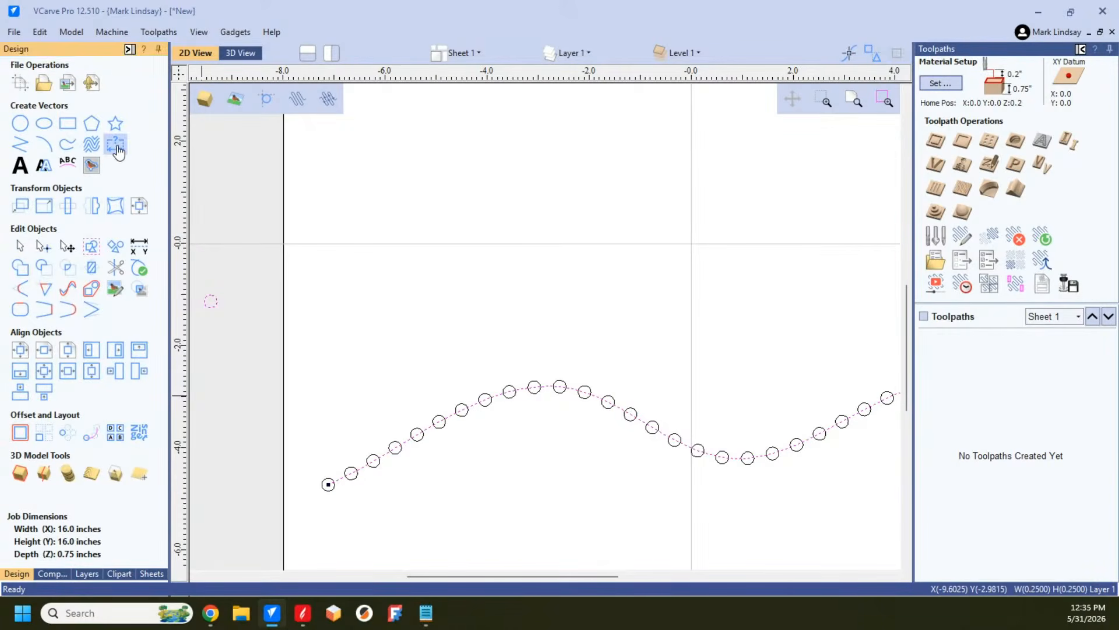
{"action": "scroll", "coordinate": [583, 390], "scroll_direction": "up", "scroll_amount": 3}
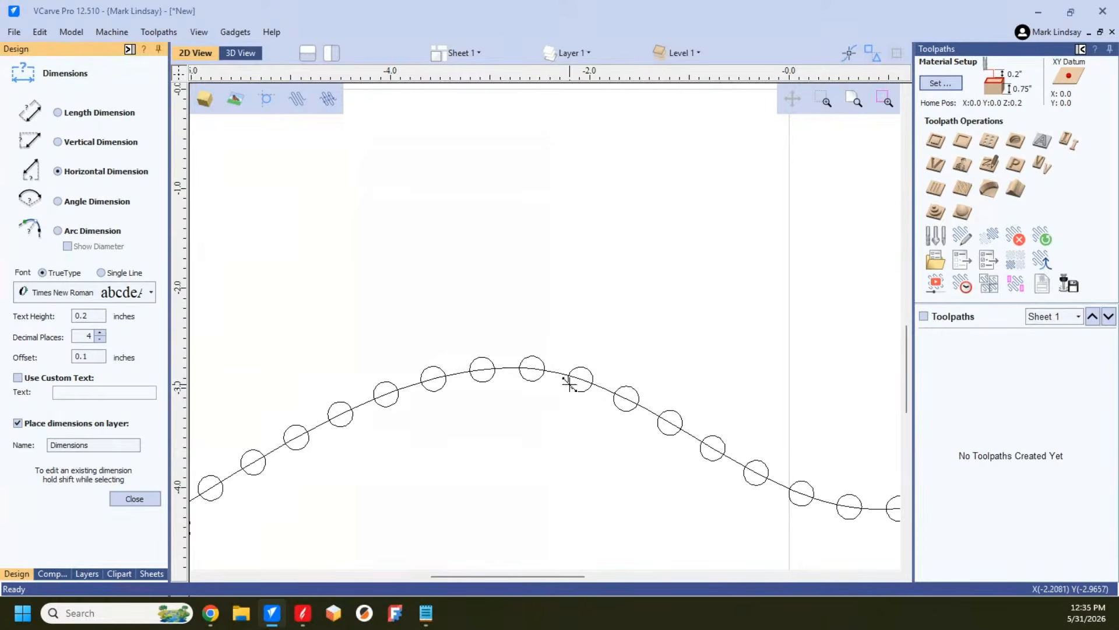
{"action": "left_click", "coordinate": [581, 380]}
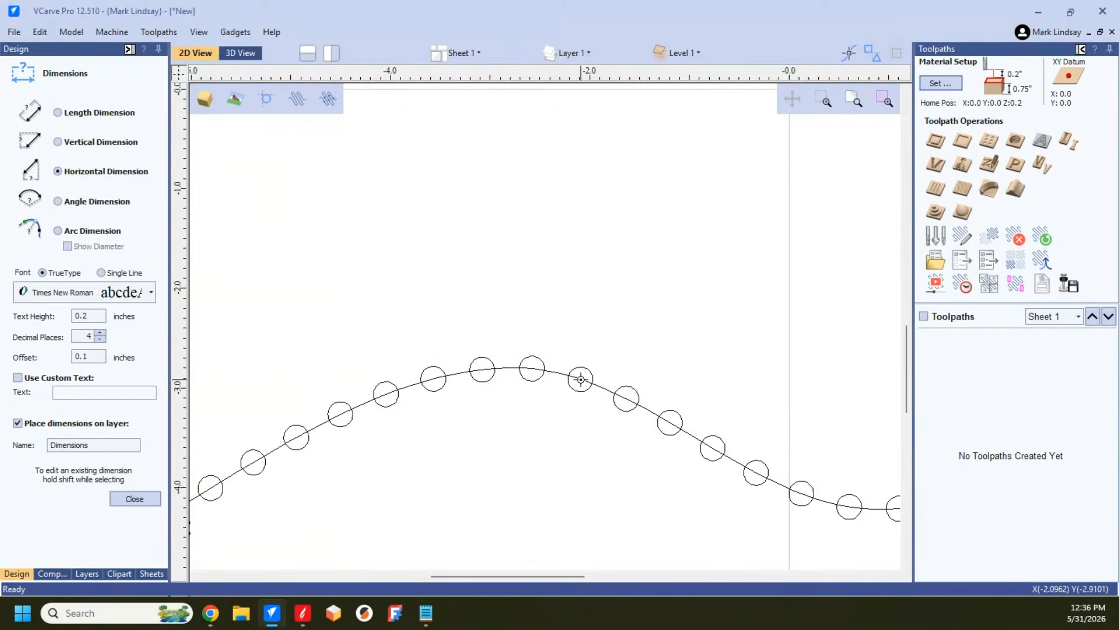
{"action": "left_click", "coordinate": [627, 400]}
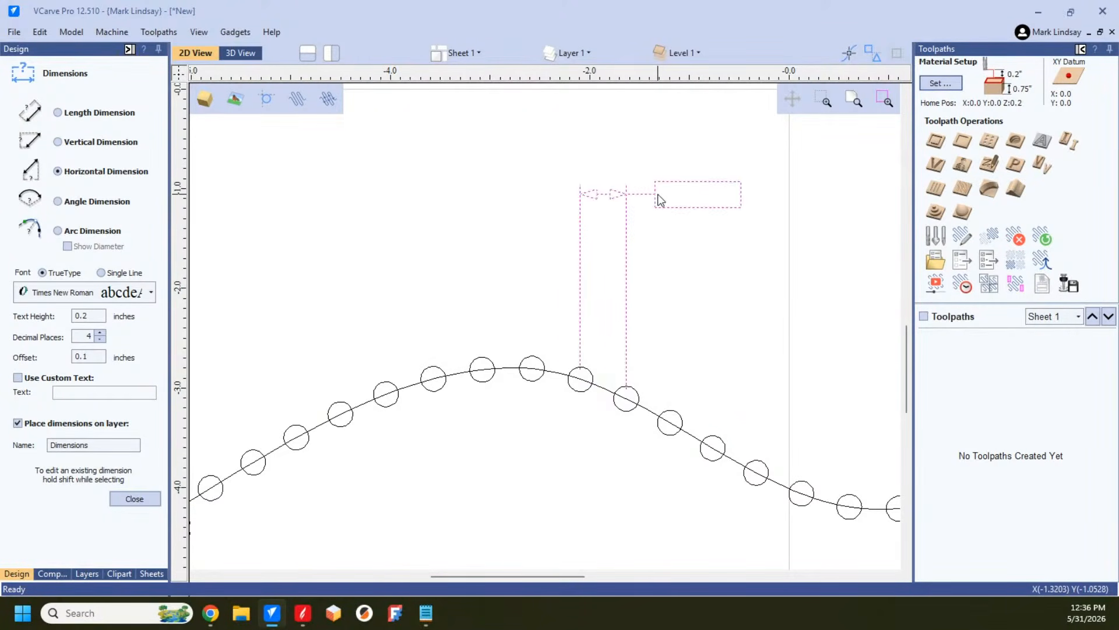
{"action": "left_click", "coordinate": [658, 197]}
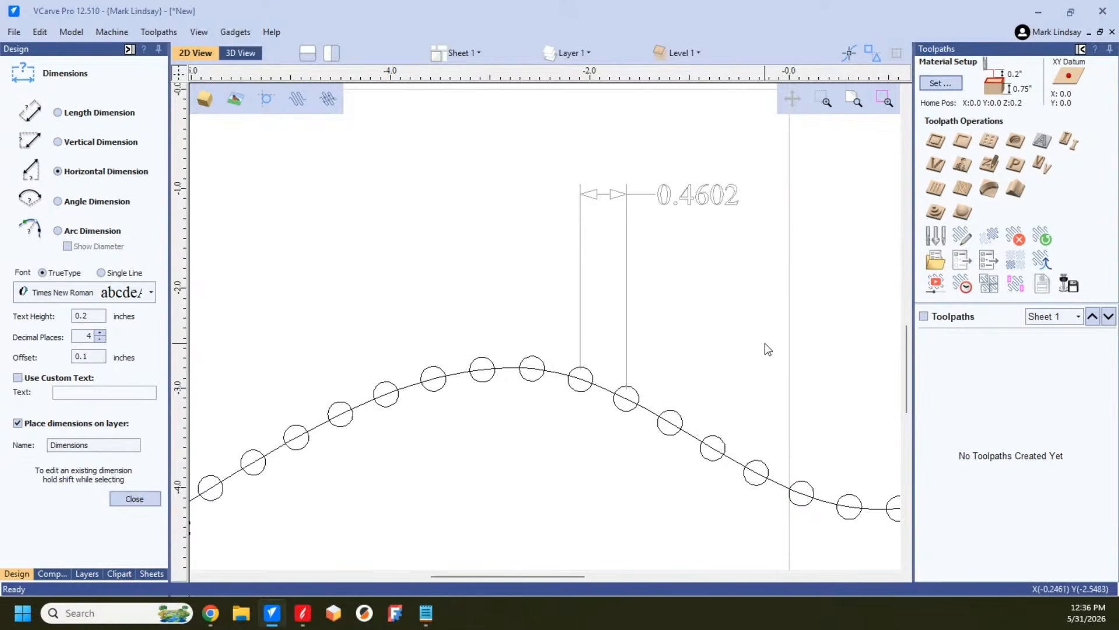
Step: Add horizontal dimensions between the two circles at the top of the first crest and between two adjacent circles on its rising side
{"action": "left_click", "coordinate": [478, 370]}
{"action": "left_click", "coordinate": [532, 369]}
{"action": "left_click", "coordinate": [492, 242]}
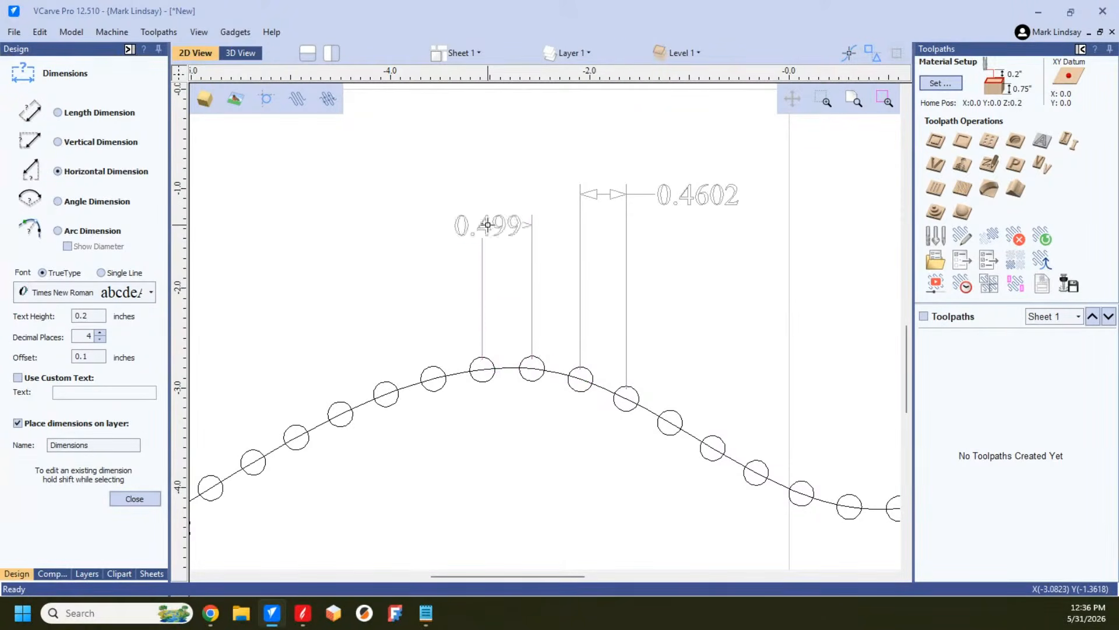
{"action": "left_click", "coordinate": [342, 415]}
{"action": "left_click", "coordinate": [386, 395]}
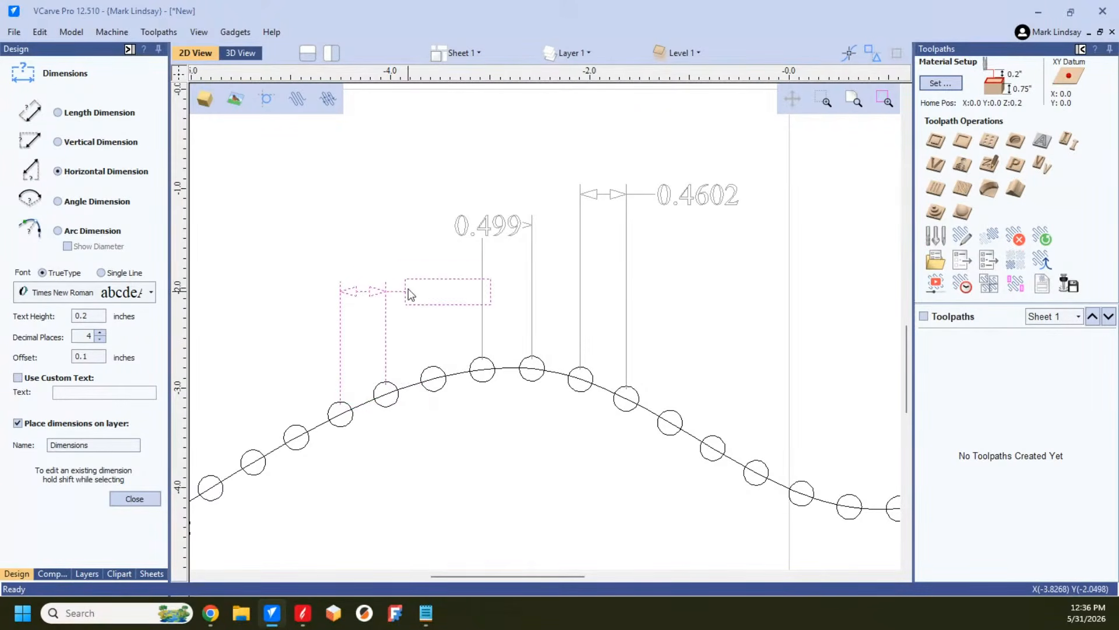
{"action": "left_click", "coordinate": [399, 276]}
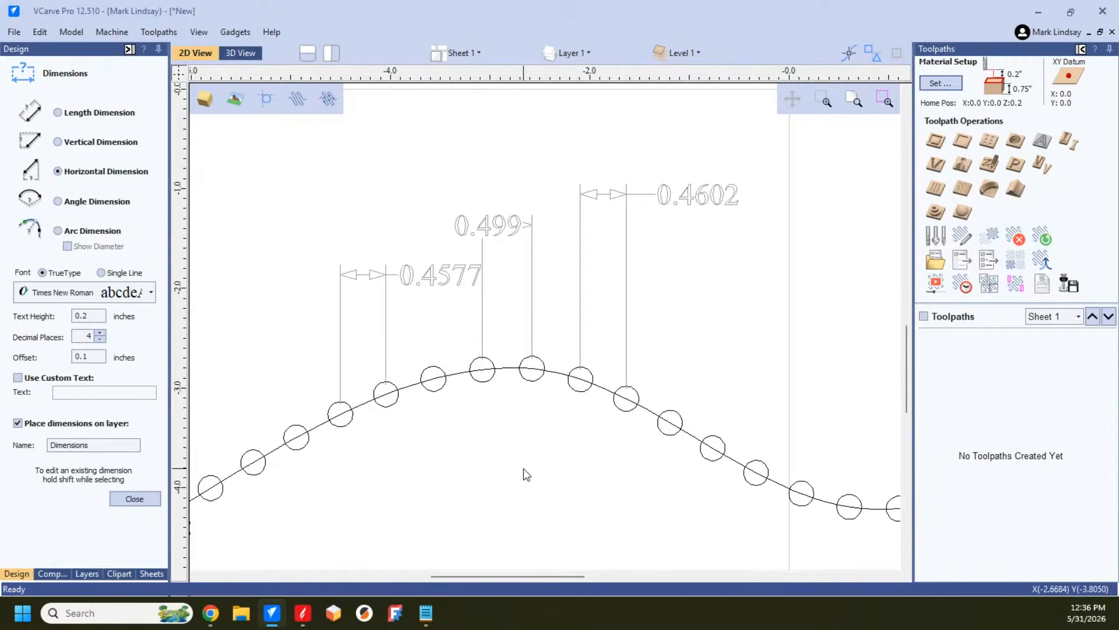
Step: Add a horizontal dimension between two adjacent circles just before the second crest, and finish dimensioning
{"action": "scroll", "coordinate": [523, 473], "scroll_direction": "down", "scroll_amount": 2}
{"action": "scroll", "coordinate": [501, 480], "scroll_direction": "down", "scroll_amount": 2}
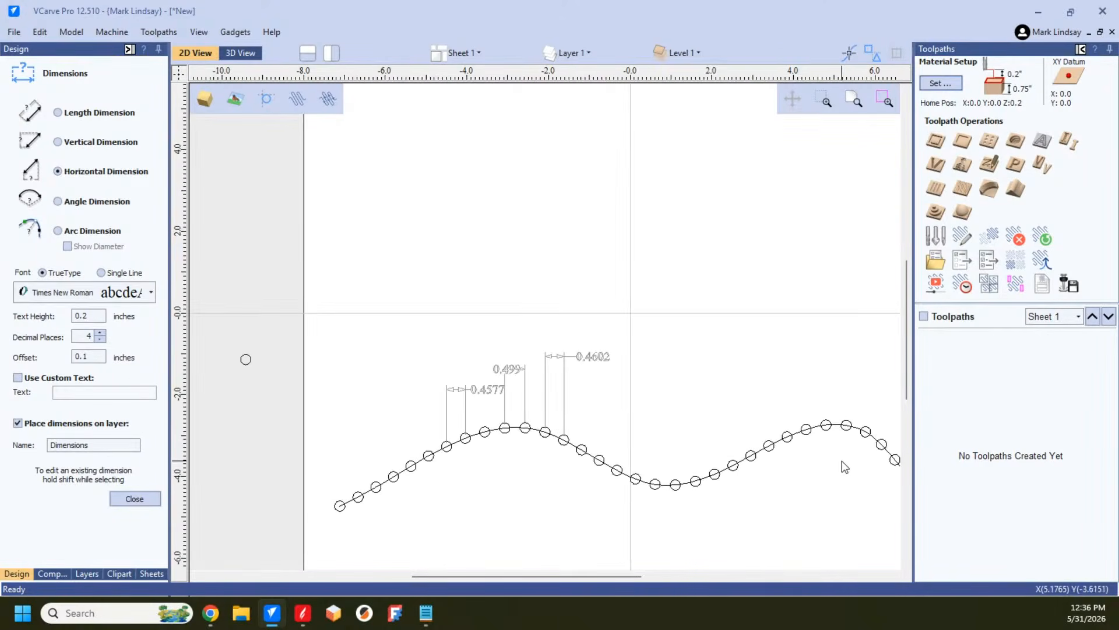
{"action": "scroll", "coordinate": [839, 452], "scroll_direction": "up", "scroll_amount": 2}
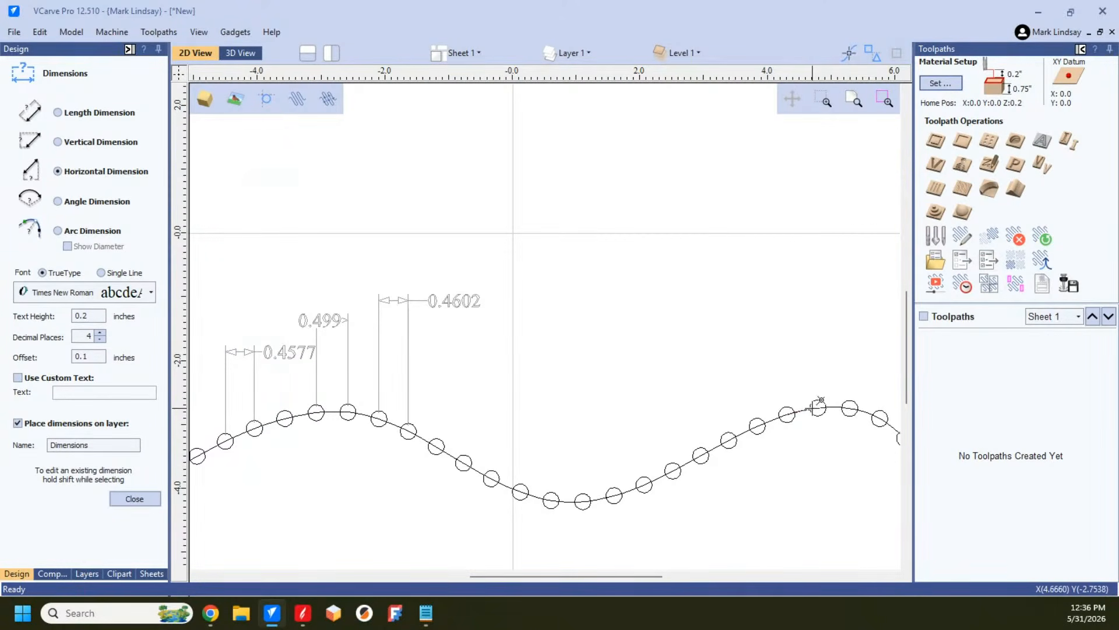
{"action": "left_click", "coordinate": [818, 408]}
{"action": "left_click", "coordinate": [808, 312]}
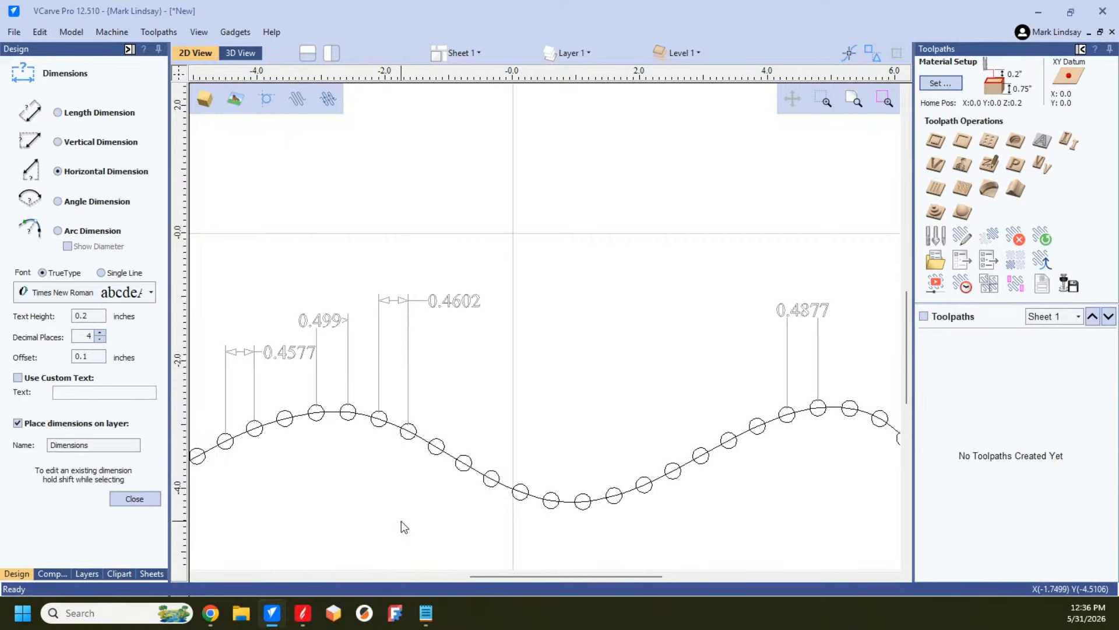
{"action": "left_click", "coordinate": [142, 496]}
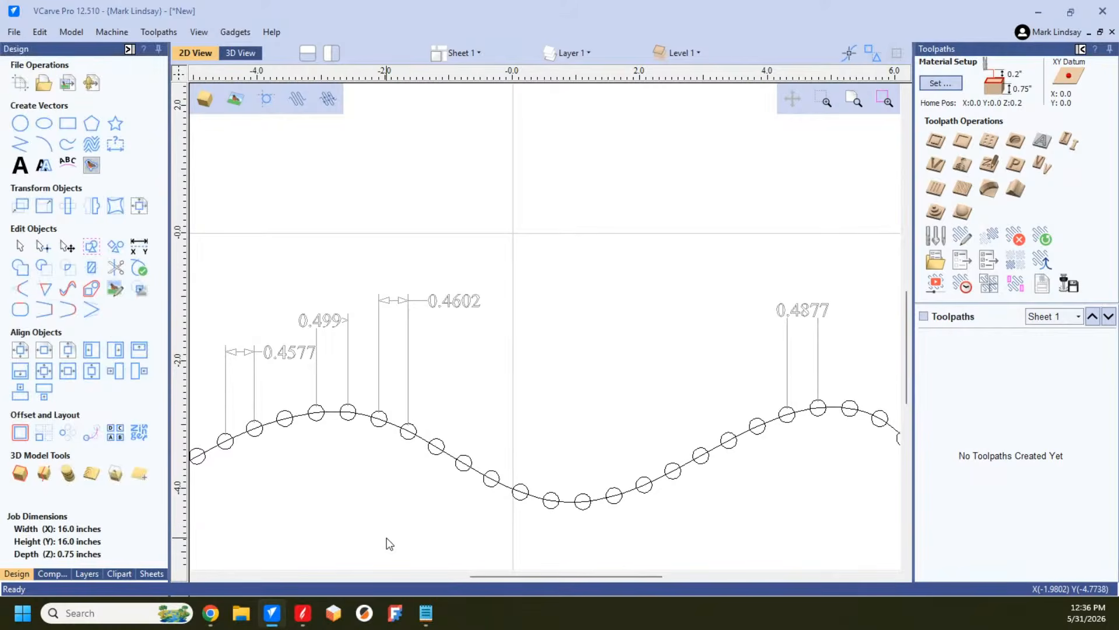
Step: Undo all the horizontal dimensions and the circle copies made without forced even spacing
{"action": "key", "text": "ctrl+z"}
{"action": "key", "text": "ctrl+z"}
{"action": "key", "text": "ctrl+z"}
{"action": "key", "text": "ctrl+z"}
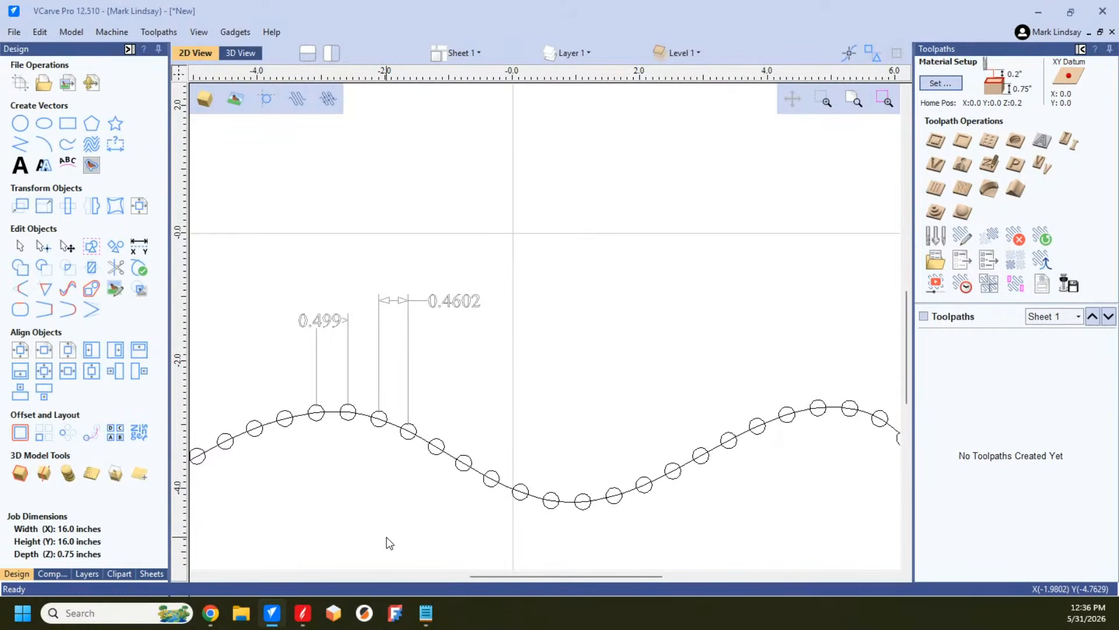
{"action": "key", "text": "ctrl+z"}
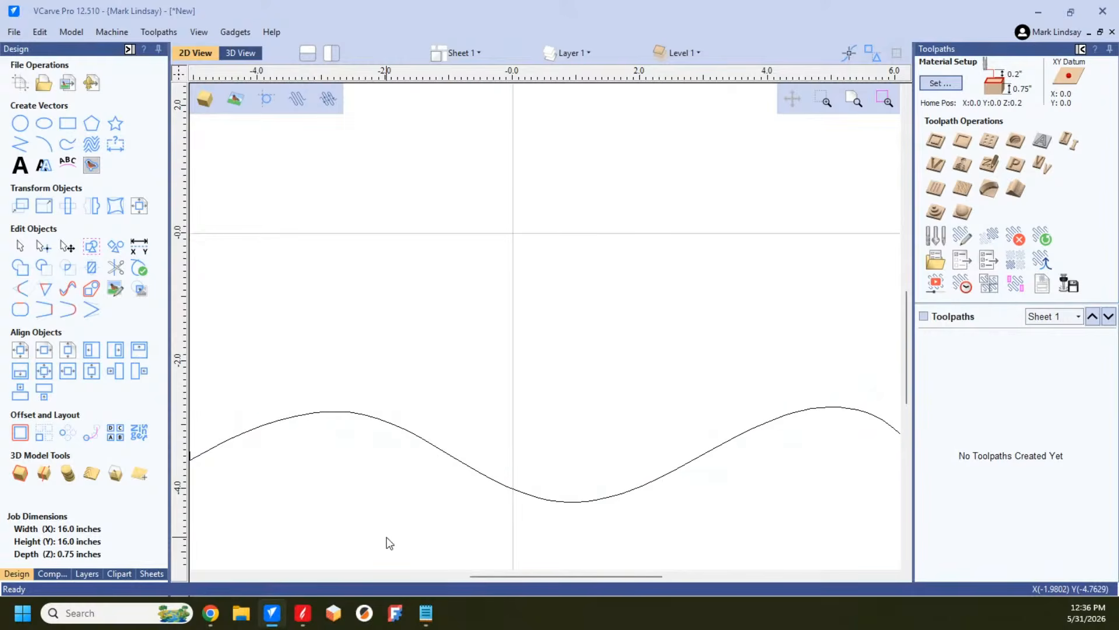
Step: Copy the circle along the wavy curve using a specified number of 12 copies, aligned to the curve
{"action": "scroll", "coordinate": [816, 393], "scroll_direction": "down", "scroll_amount": 3}
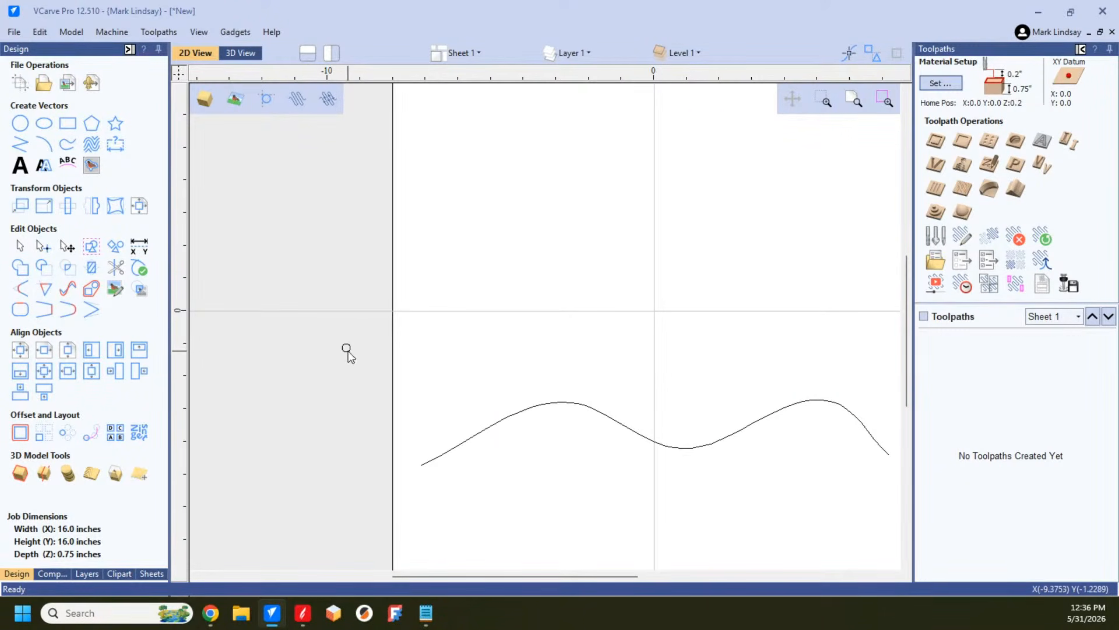
{"action": "left_click", "coordinate": [350, 348]}
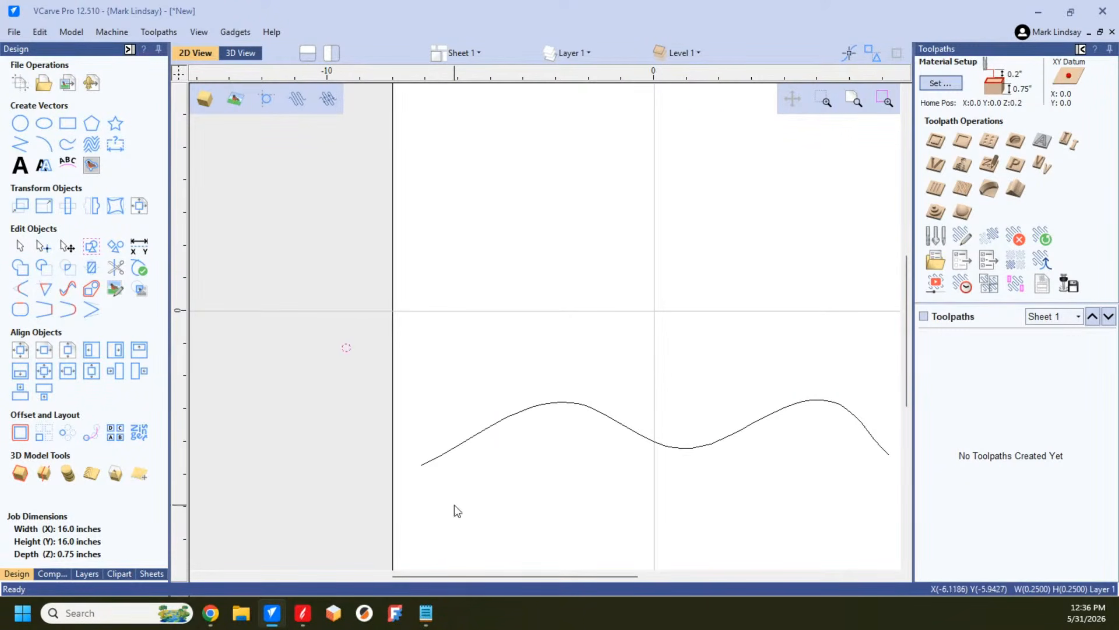
{"action": "left_click", "coordinate": [470, 438], "text": "shift"}
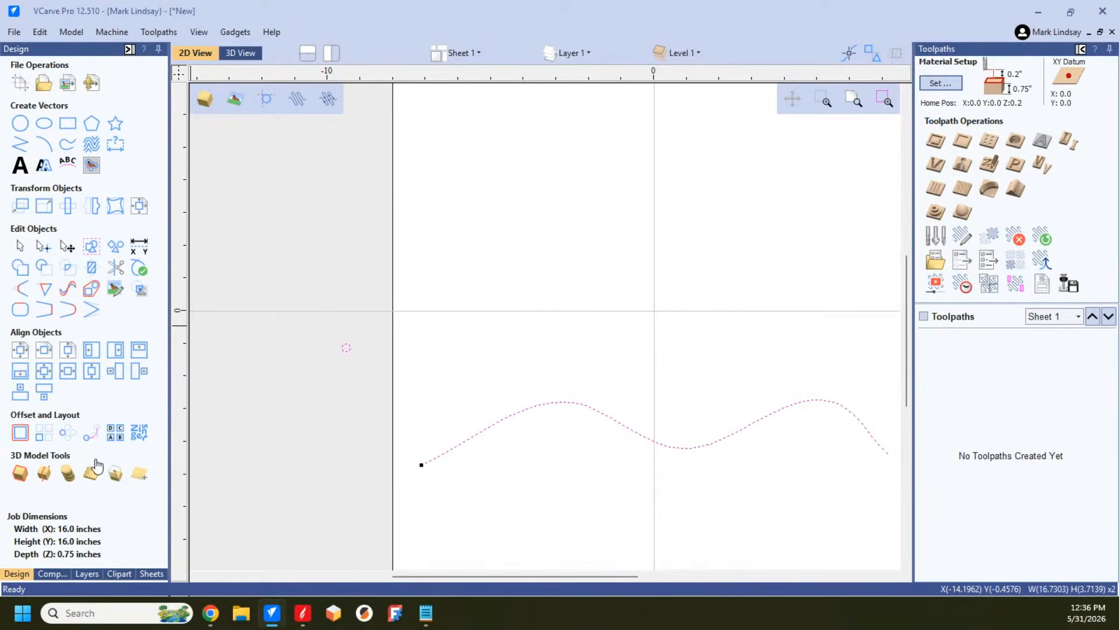
{"action": "left_click", "coordinate": [91, 432]}
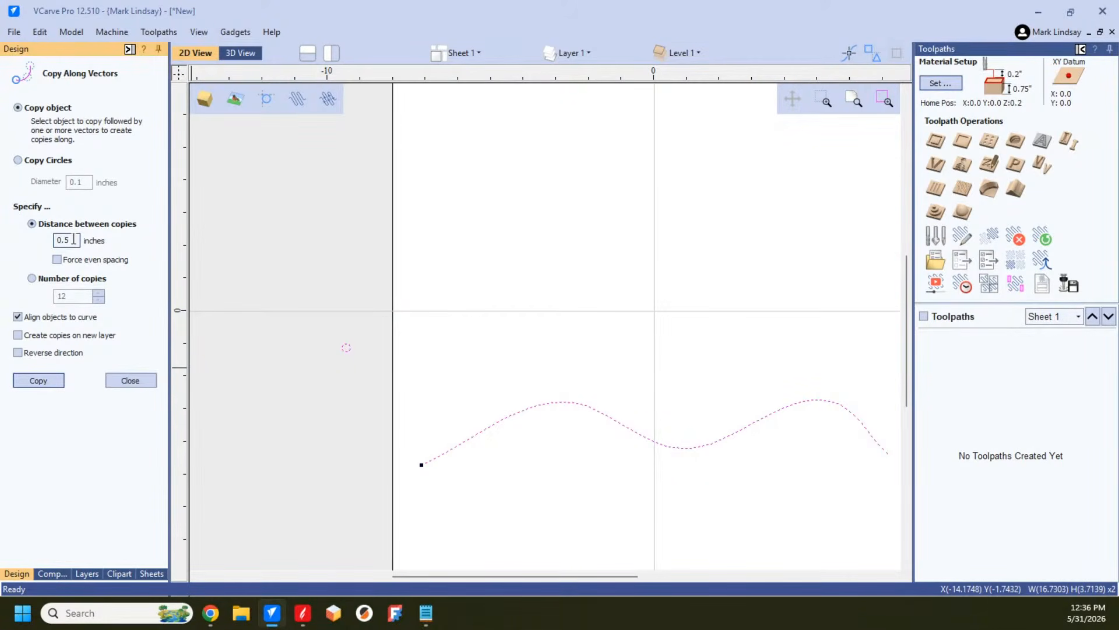
{"action": "left_click", "coordinate": [32, 278]}
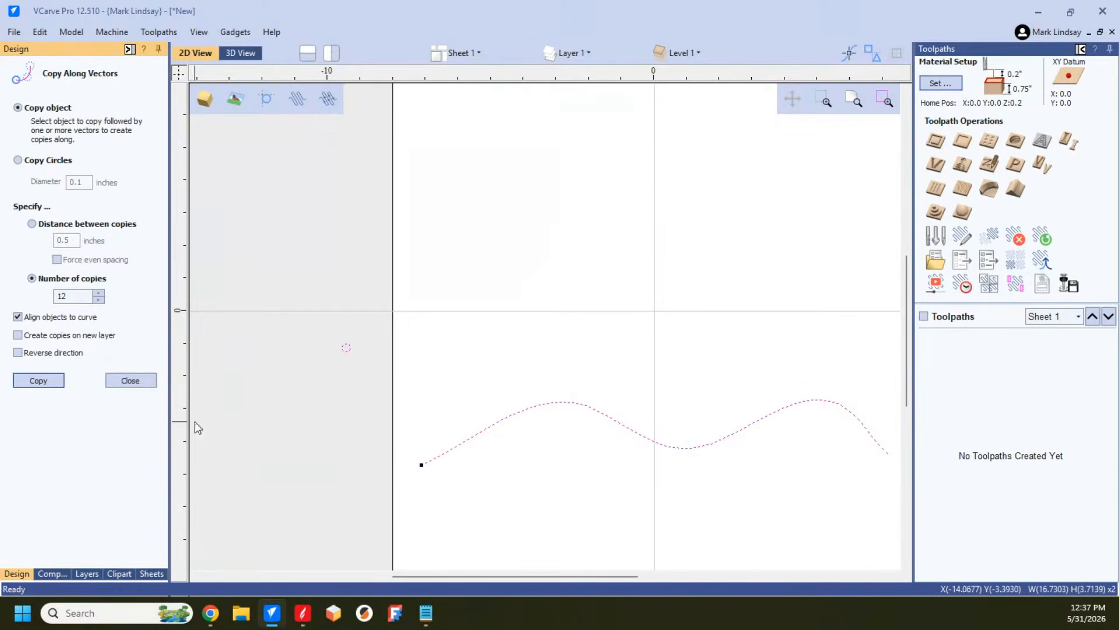
{"action": "left_click", "coordinate": [39, 380]}
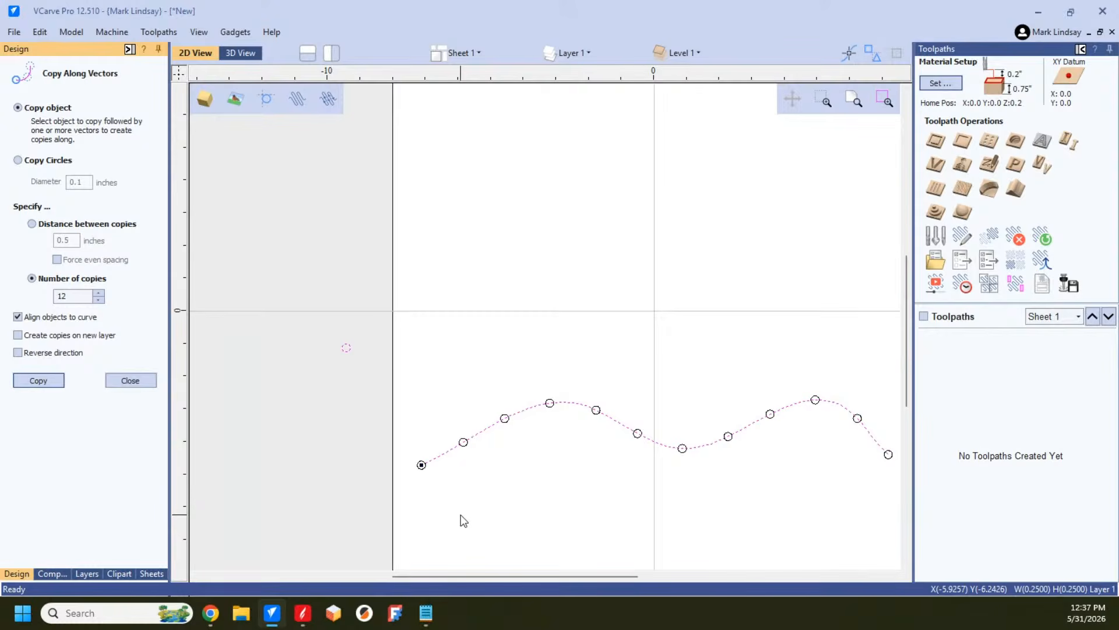
Step: Undo the last set of circle copies and try 24, and after undoing those, 48 copies along the wavy curve
{"action": "key", "text": "ctrl+z"}
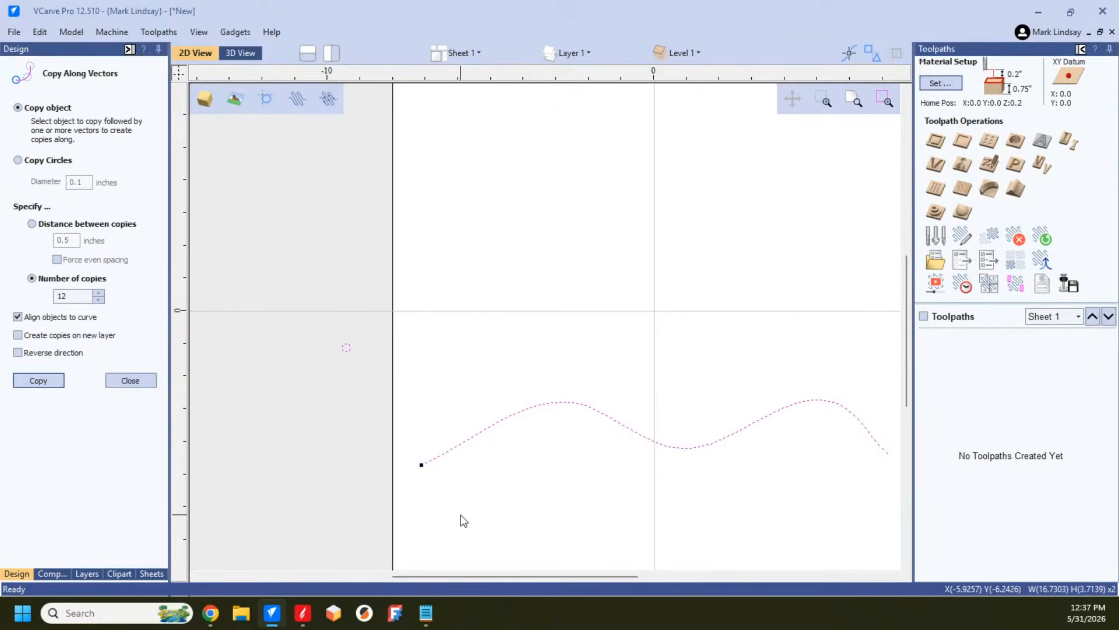
{"action": "double_click", "coordinate": [62, 296]}
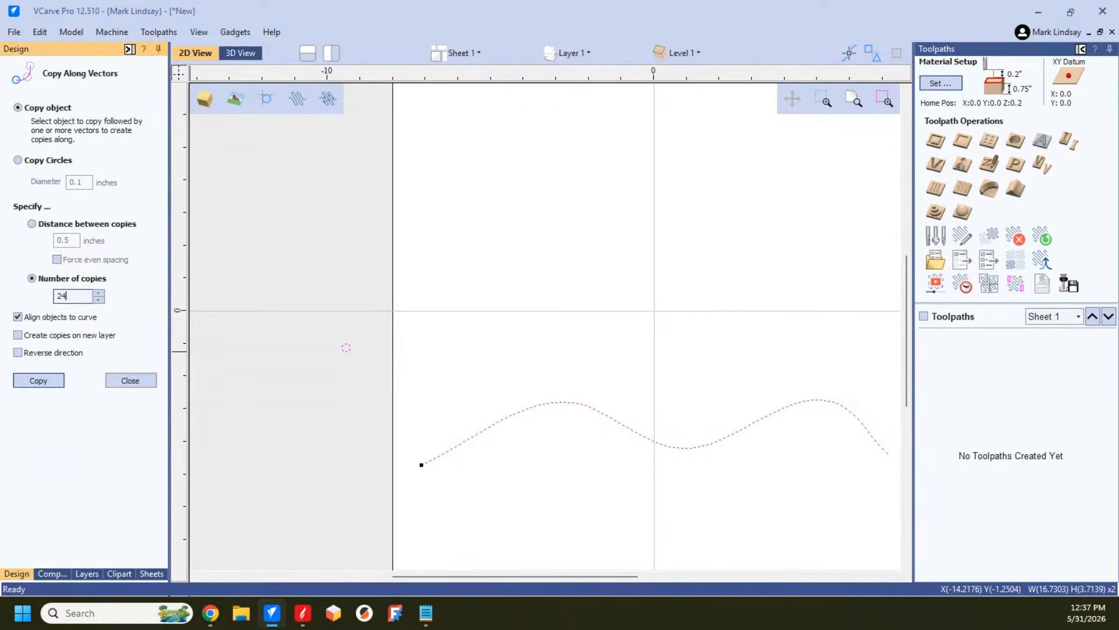
{"action": "left_click", "coordinate": [46, 382]}
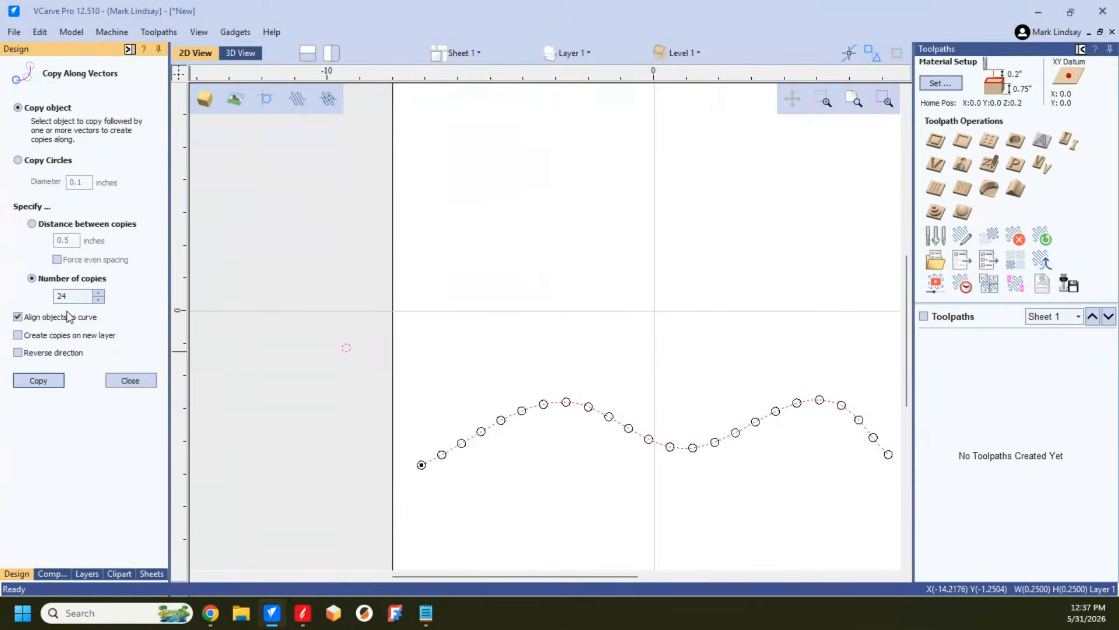
{"action": "key", "text": "ctrl+z"}
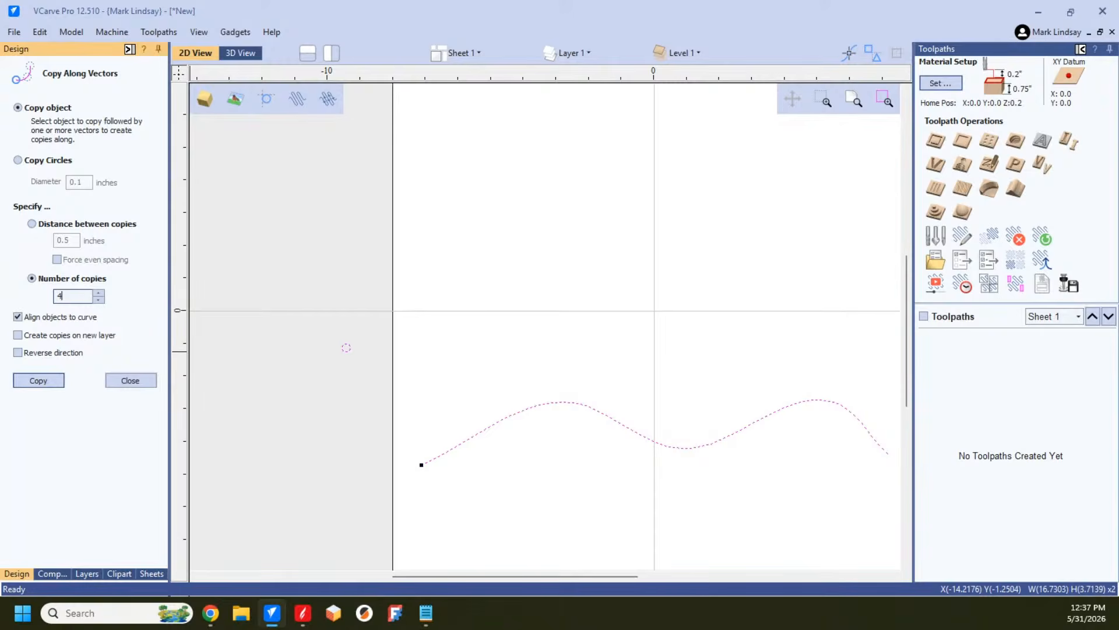
{"action": "left_click", "coordinate": [42, 384]}
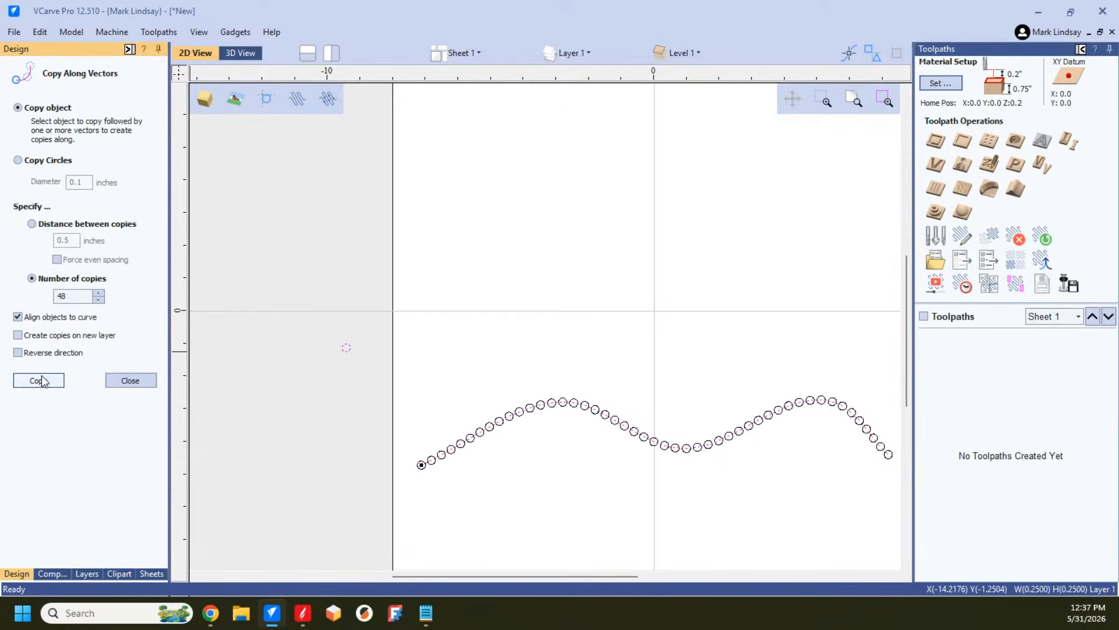
Step: Undo the 48 copies, copy the circle along the wavy curve with 96 copies, and close Copy Along Vectors
{"action": "key", "text": "ctrl+z"}
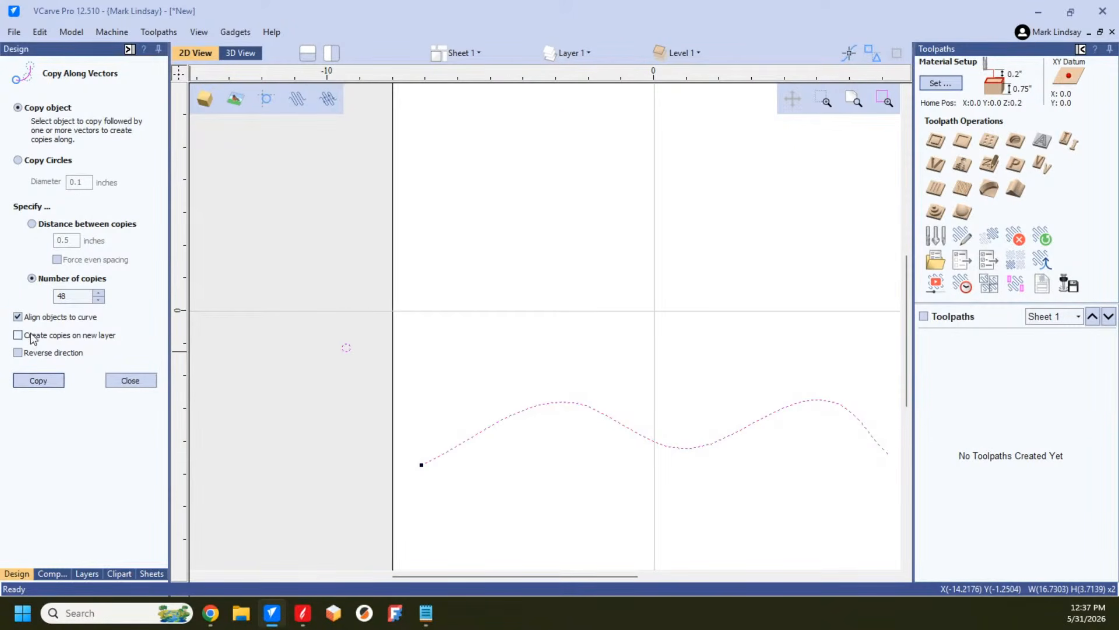
{"action": "left_click", "coordinate": [77, 298]}
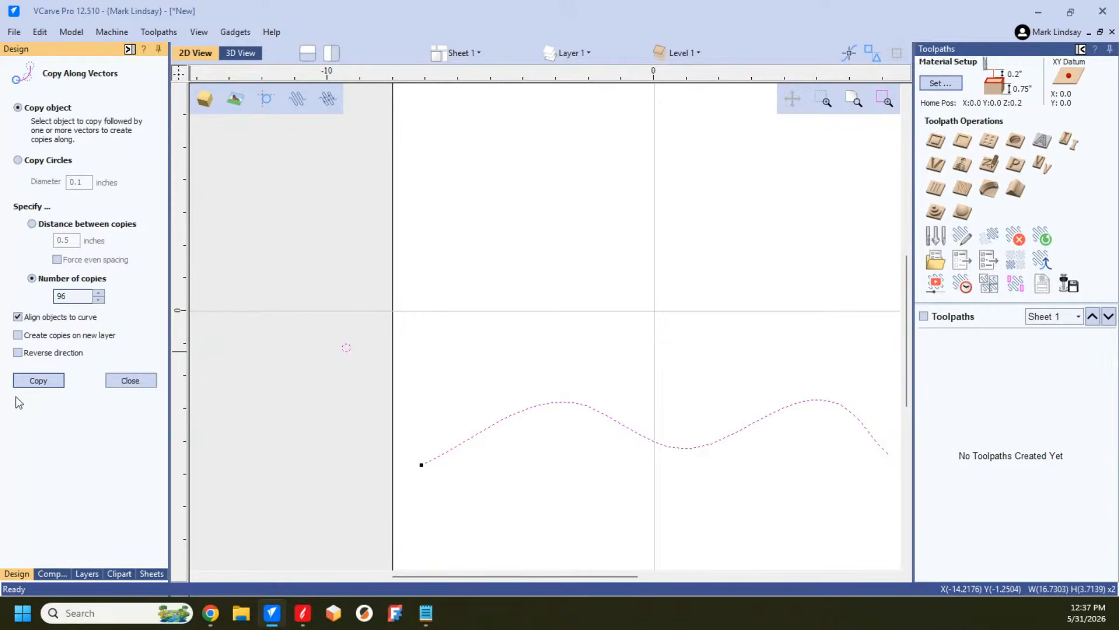
{"action": "left_click", "coordinate": [46, 382]}
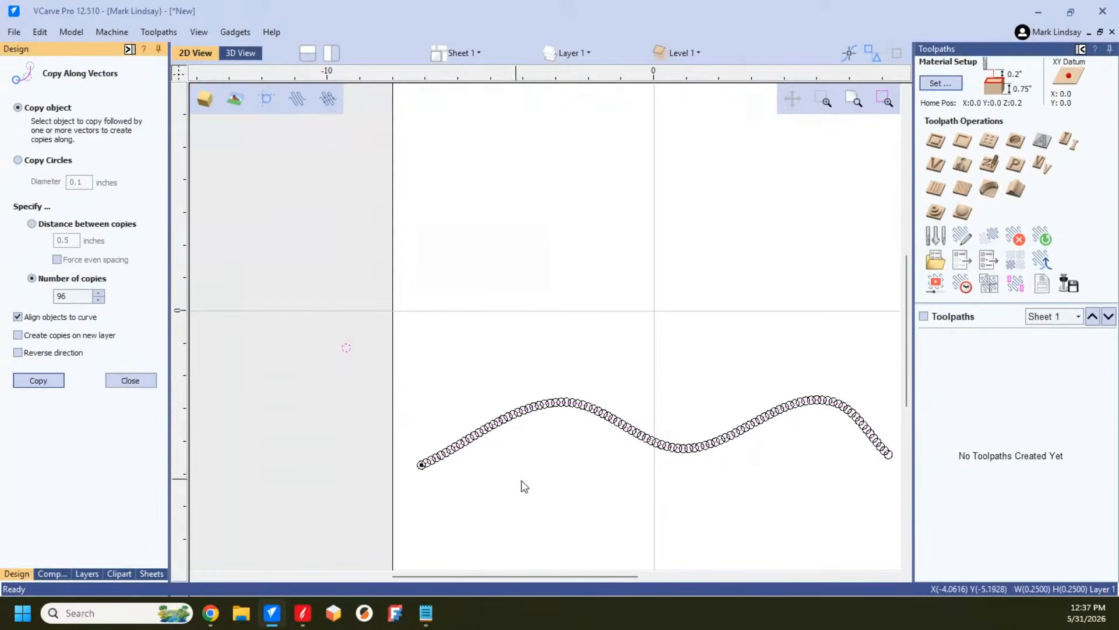
{"action": "left_click", "coordinate": [535, 460]}
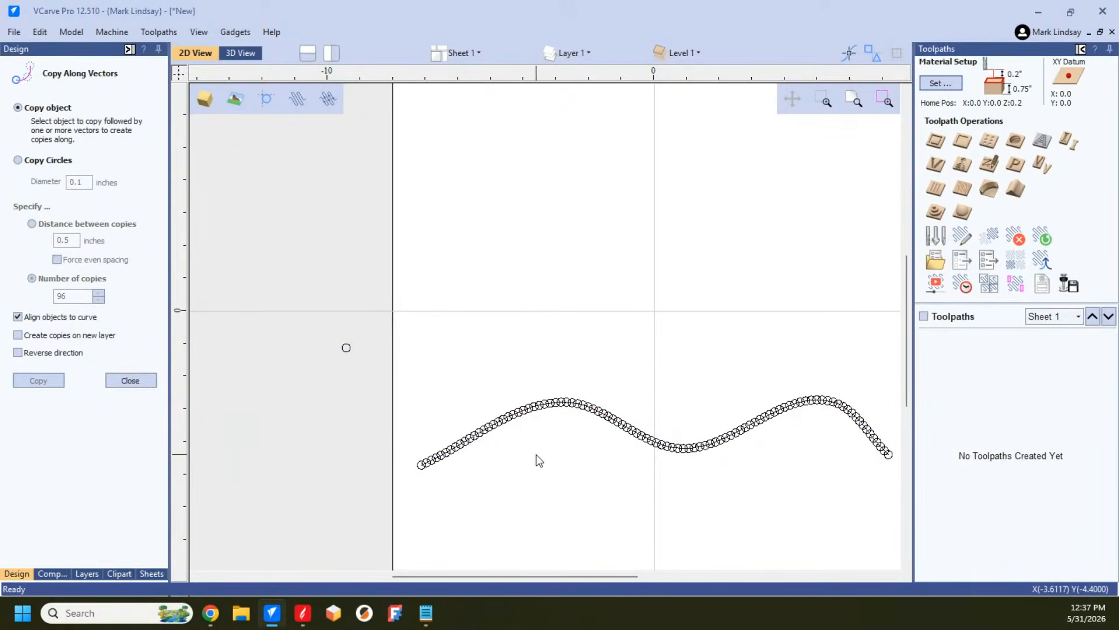
{"action": "left_click", "coordinate": [151, 380]}
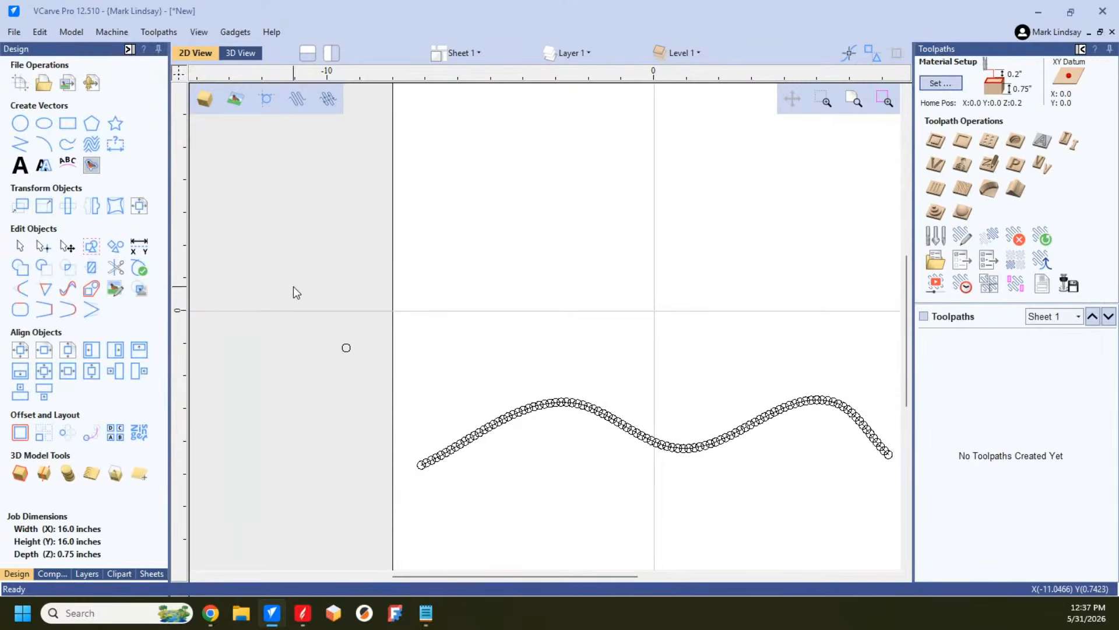
Step: Calculate a V-Carve toolpath for the overlapping circle copies on the curve, continuing despite overlaps and ignoring the open vector
{"action": "left_click_drag", "start_coordinate": [403, 366], "coordinate": [900, 508]}
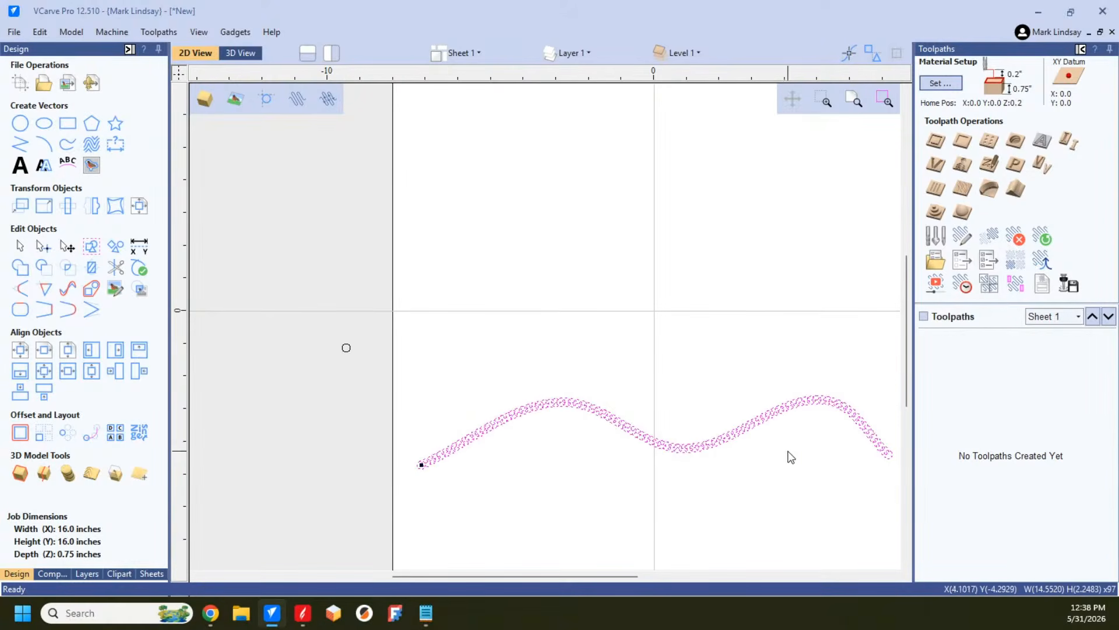
{"action": "left_click", "coordinate": [936, 165]}
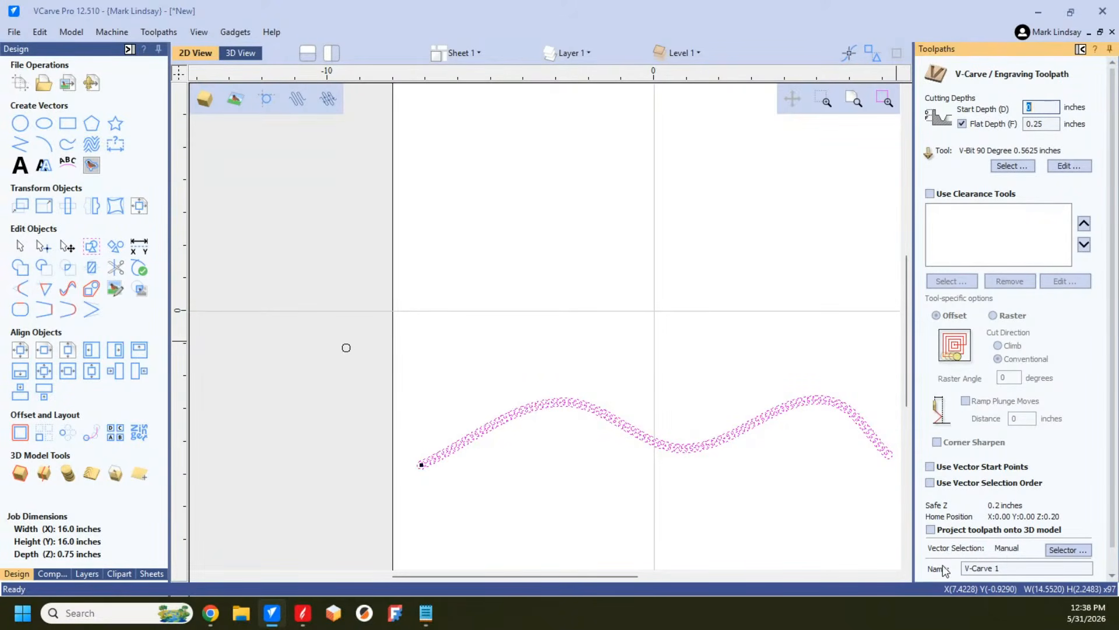
{"action": "scroll", "coordinate": [1007, 554], "scroll_direction": "down", "scroll_amount": 1}
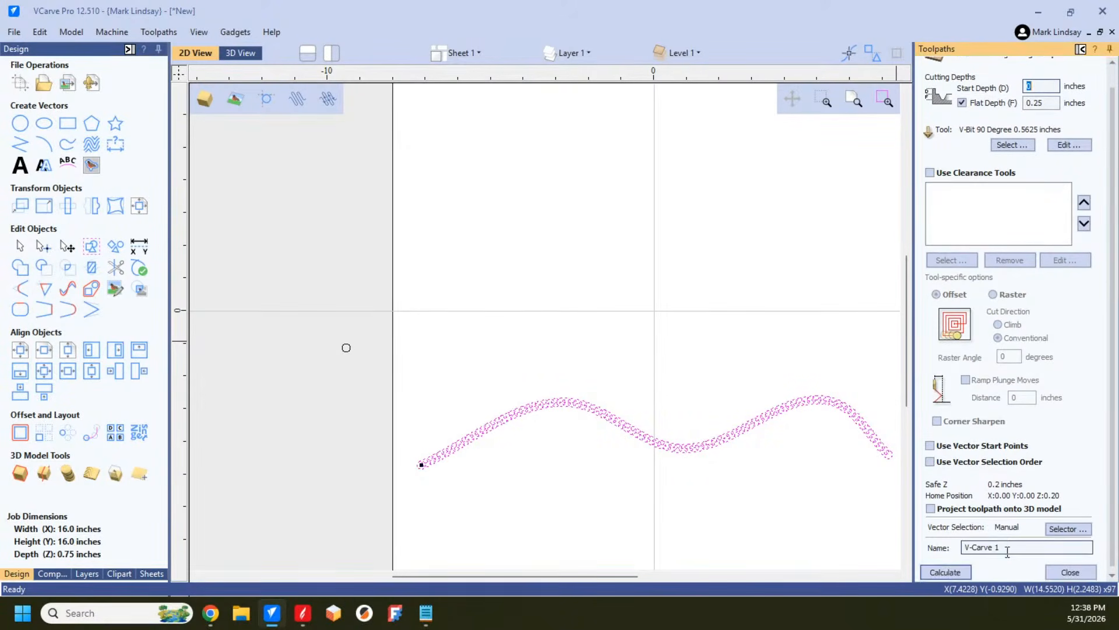
{"action": "left_click", "coordinate": [956, 573]}
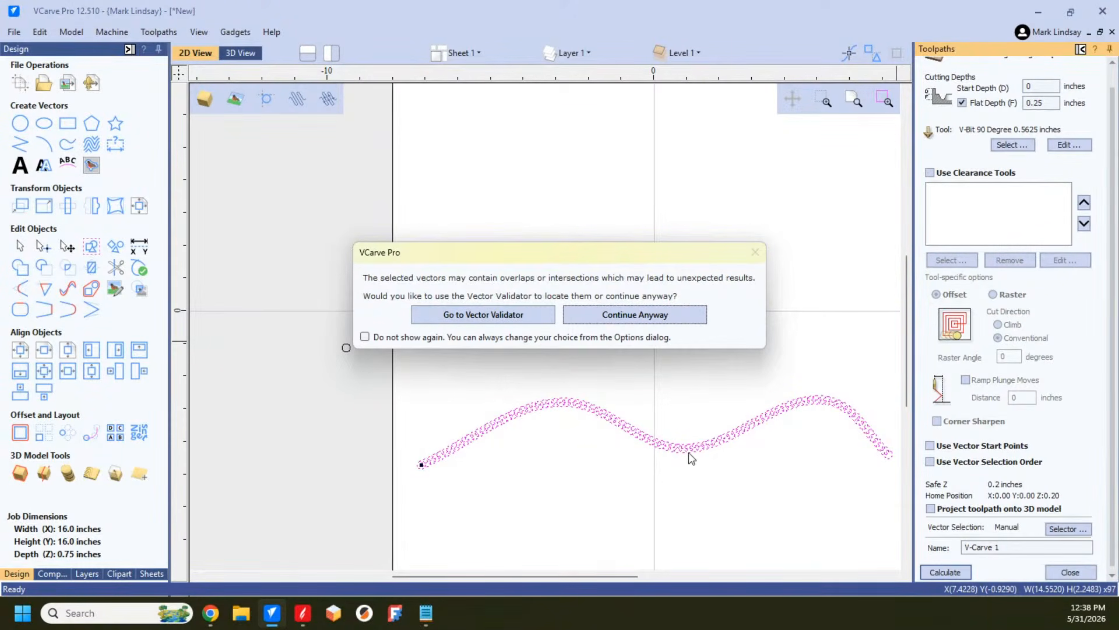
{"action": "left_click", "coordinate": [628, 315]}
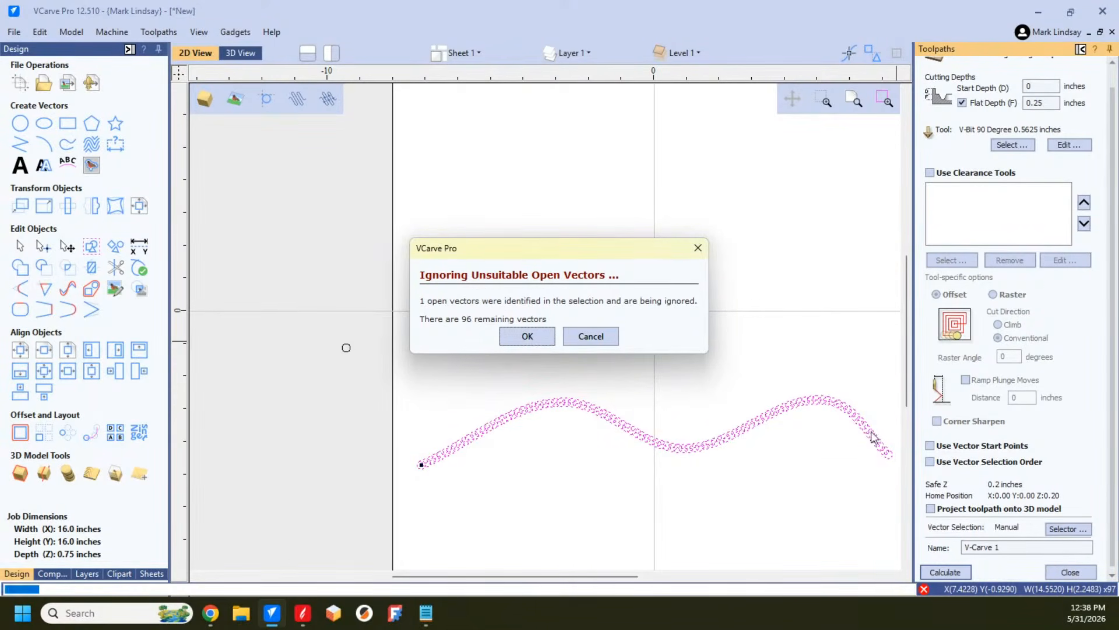
{"action": "left_click", "coordinate": [528, 336]}
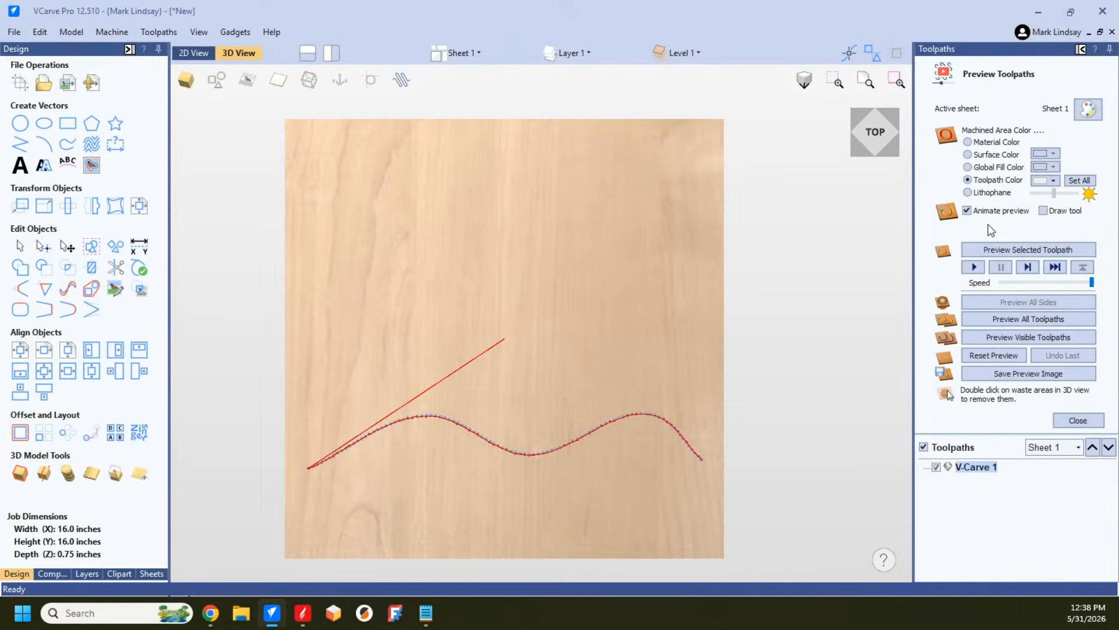
Step: Preview the V-Carve toolpath, examine the carved wavy groove up close, and reset the preview
{"action": "left_click", "coordinate": [1006, 251]}
{"action": "left_click", "coordinate": [1010, 250]}
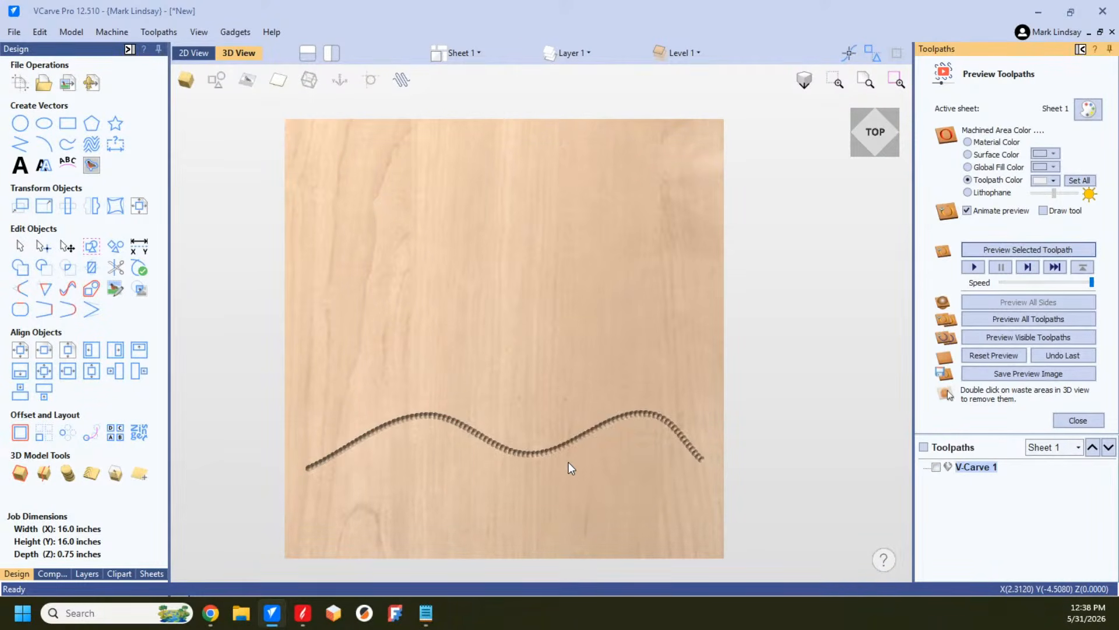
{"action": "scroll", "coordinate": [568, 467], "scroll_direction": "up", "scroll_amount": 5}
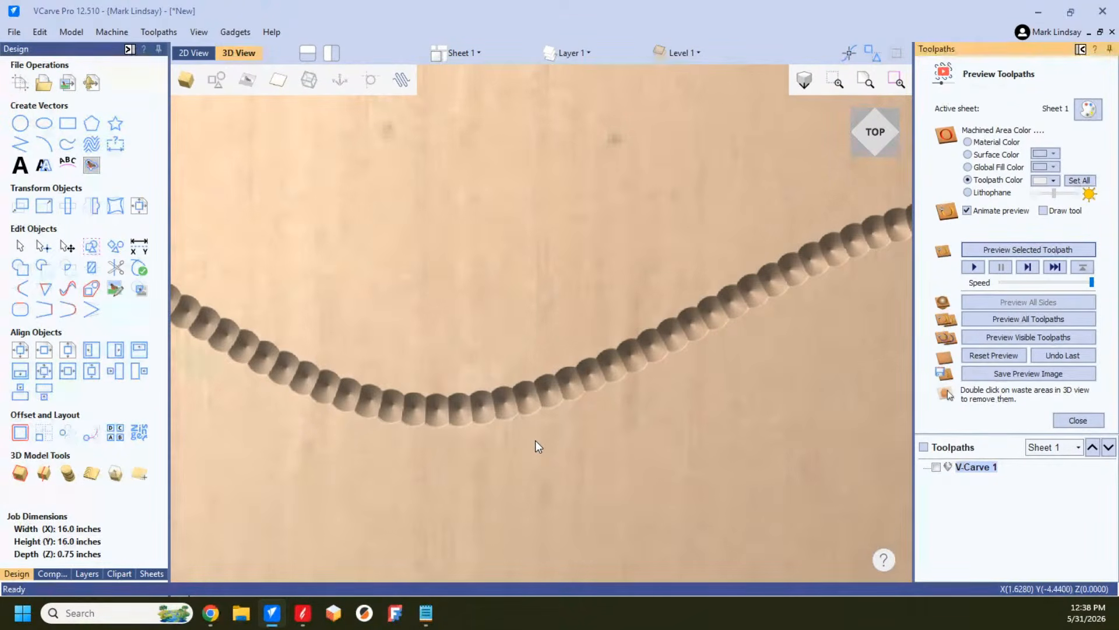
{"action": "scroll", "coordinate": [535, 440], "scroll_direction": "down", "scroll_amount": 5}
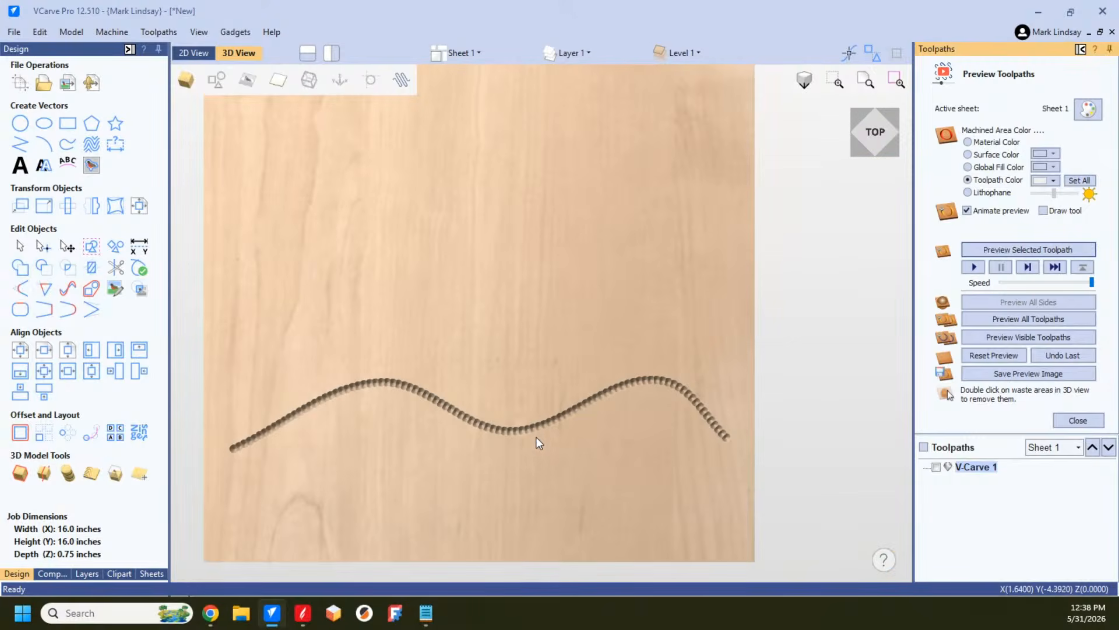
{"action": "left_click", "coordinate": [993, 357]}
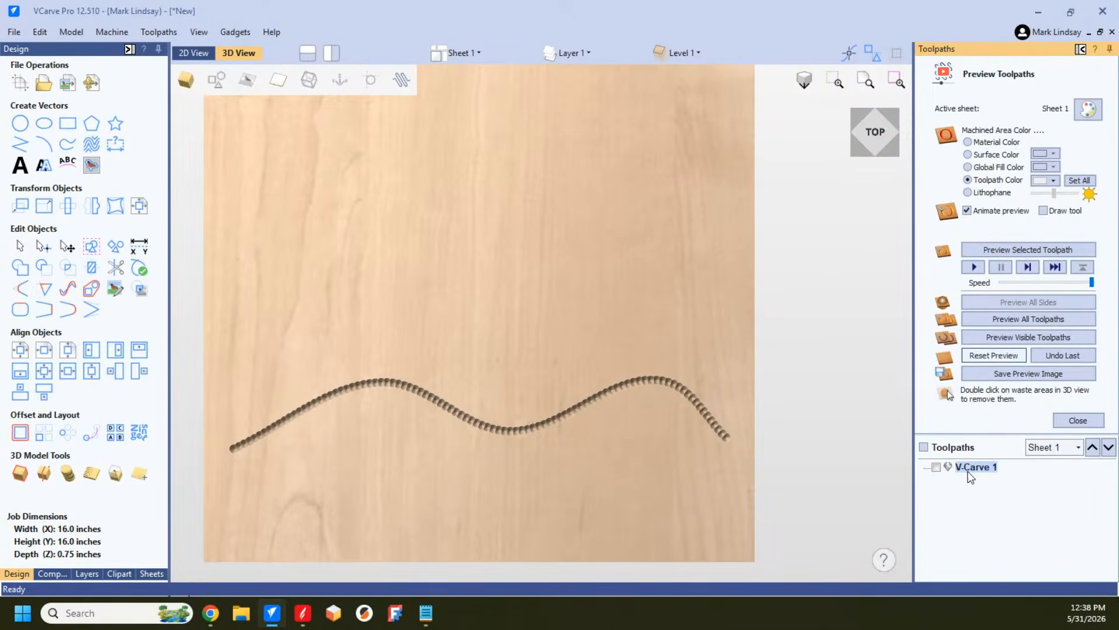
Step: Change the existing V-Carve toolpath's tool to V-Bit 60 Degree 0.5 inches
{"action": "double_click", "coordinate": [976, 467]}
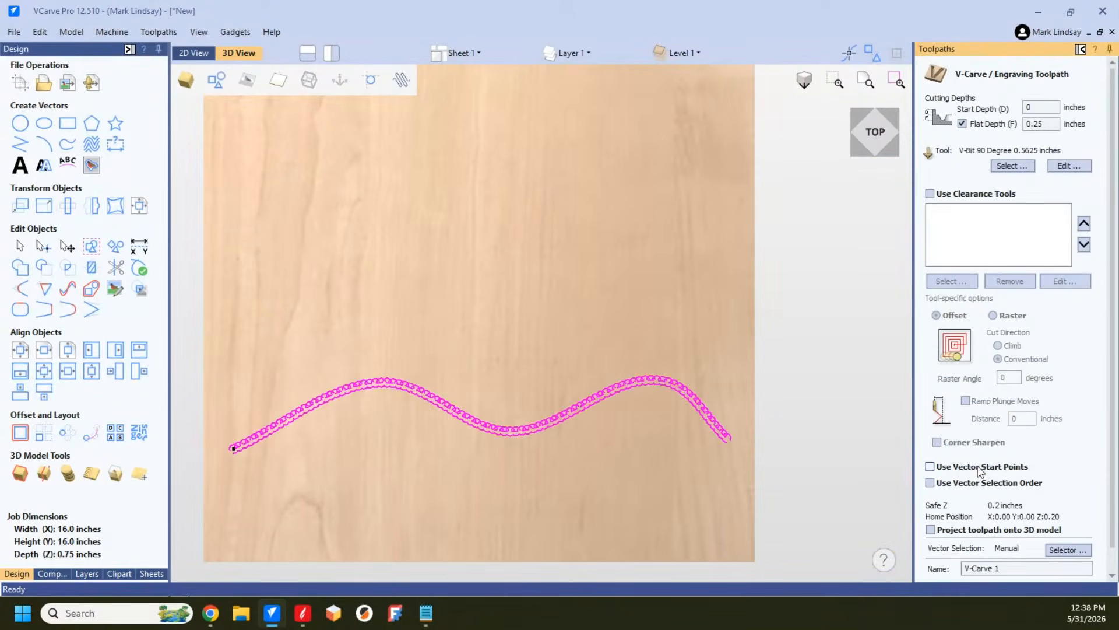
{"action": "left_click", "coordinate": [1013, 166]}
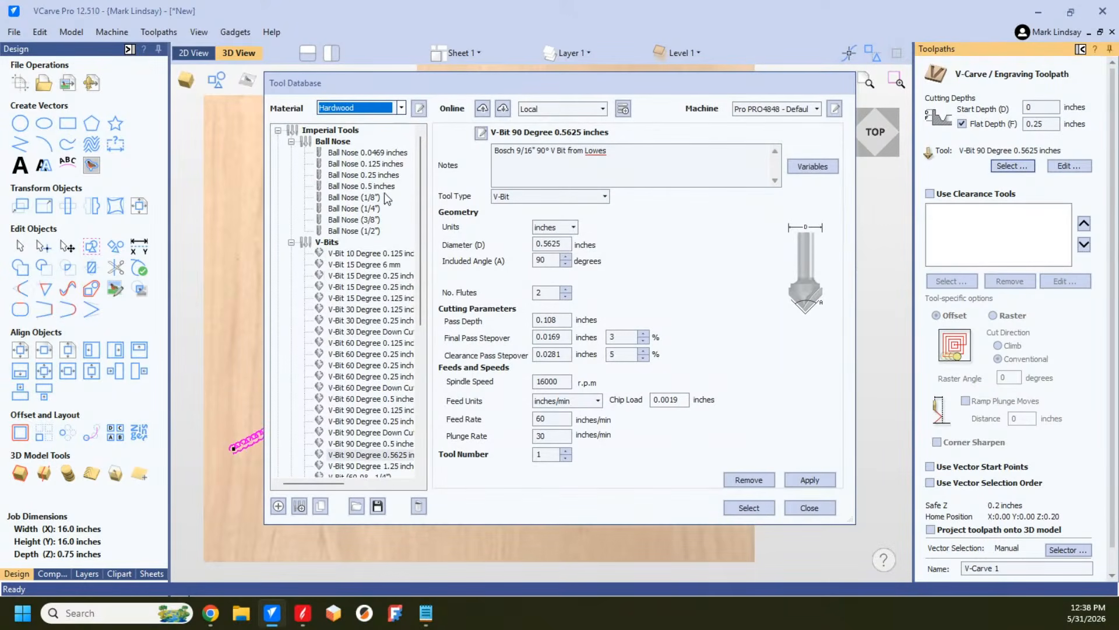
{"action": "scroll", "coordinate": [362, 359], "scroll_direction": "down", "scroll_amount": 3}
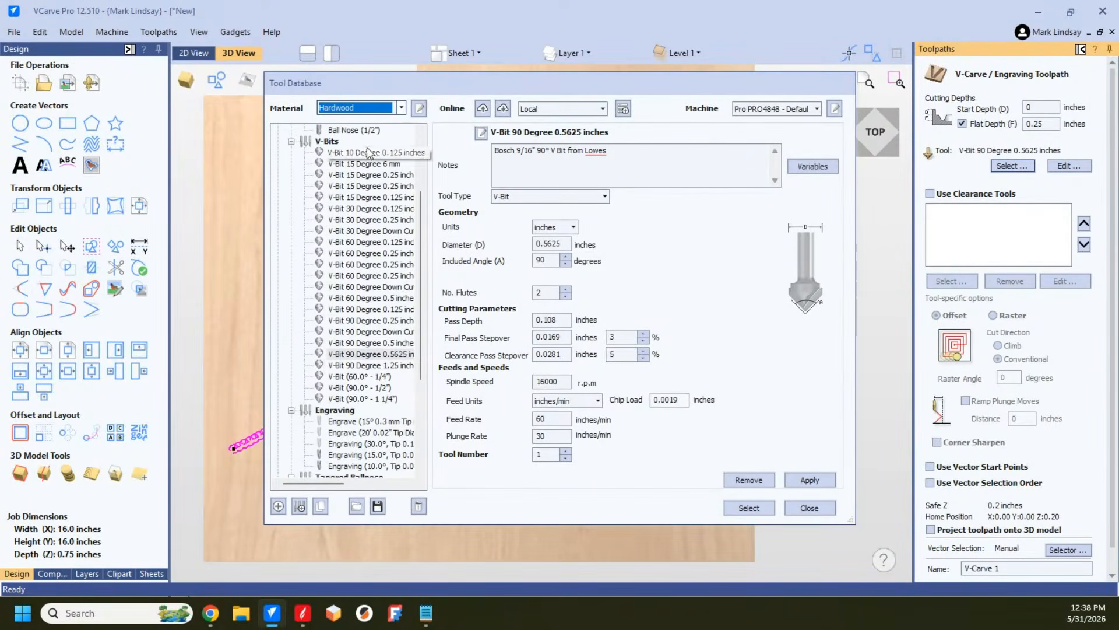
{"action": "left_click", "coordinate": [392, 298]}
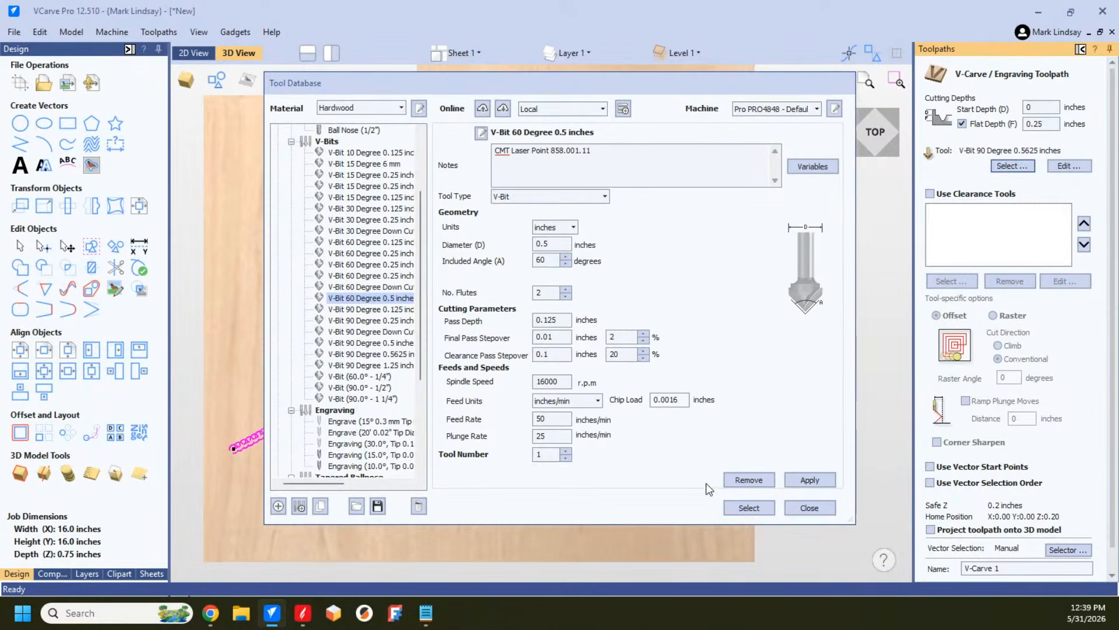
{"action": "left_click", "coordinate": [748, 509]}
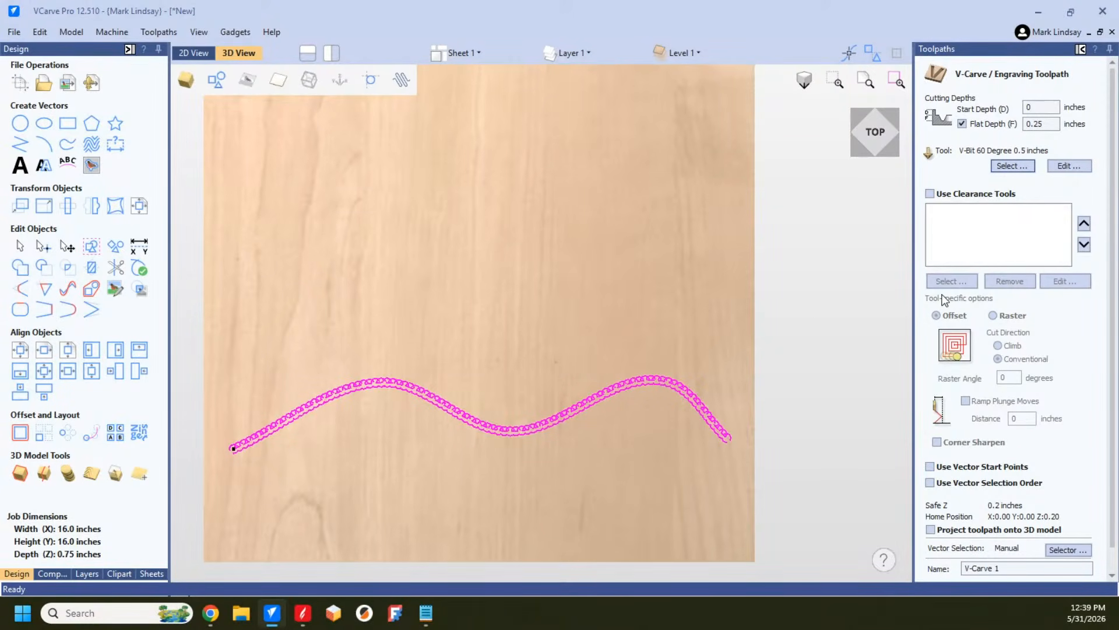
Step: Recalculate the edited V-Carve toolpath, continuing despite overlapping vectors and ignoring the open curve
{"action": "scroll", "coordinate": [984, 558], "scroll_direction": "down", "scroll_amount": 1}
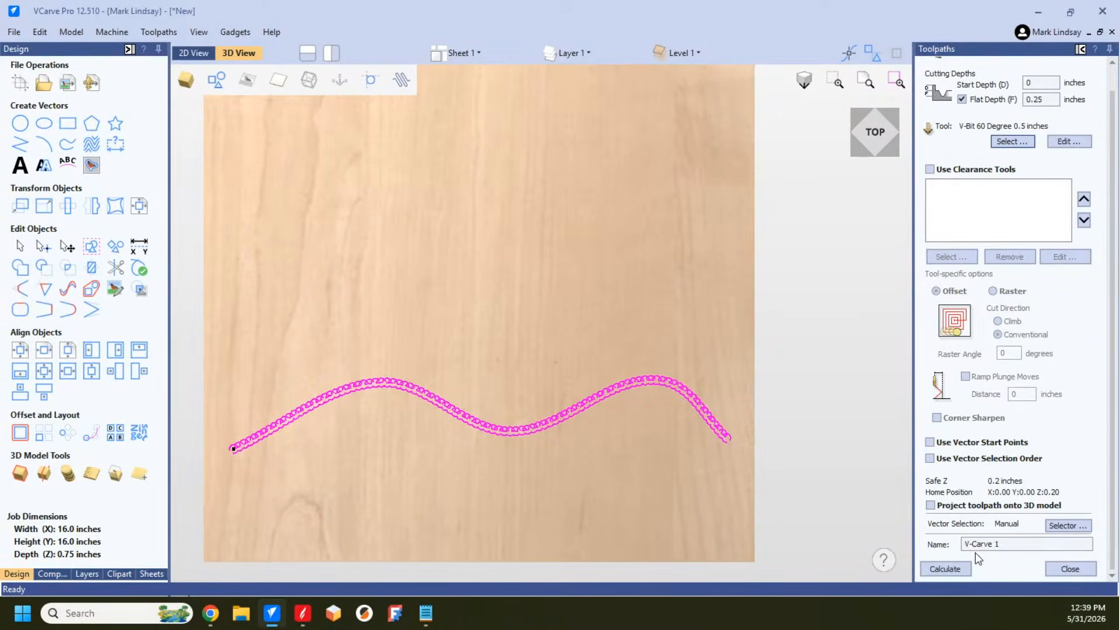
{"action": "left_click", "coordinate": [946, 569]}
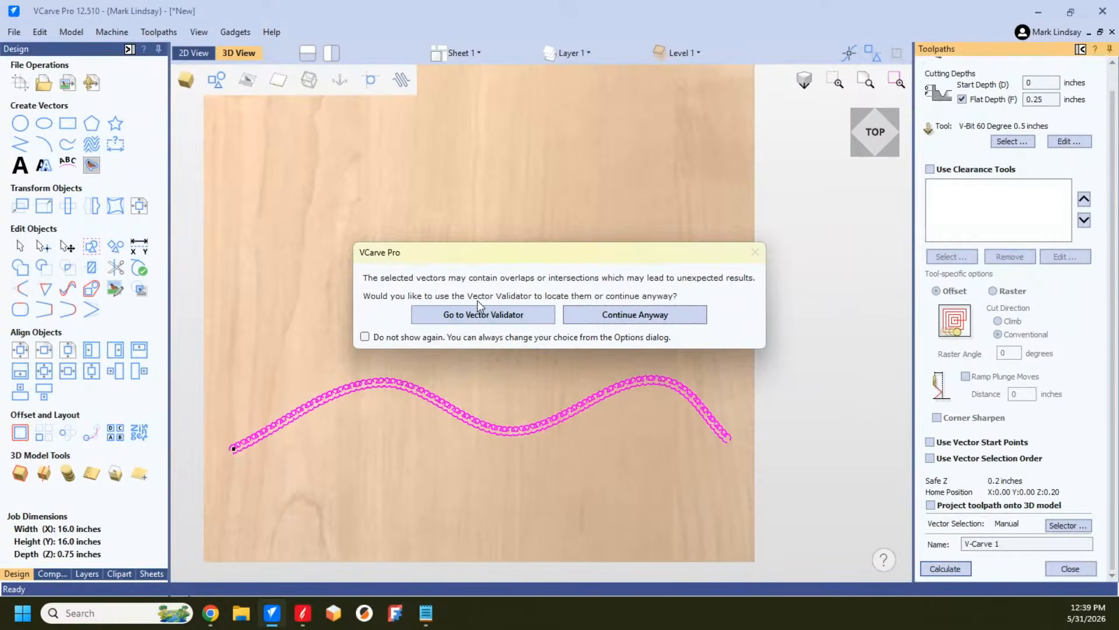
{"action": "left_click", "coordinate": [629, 314]}
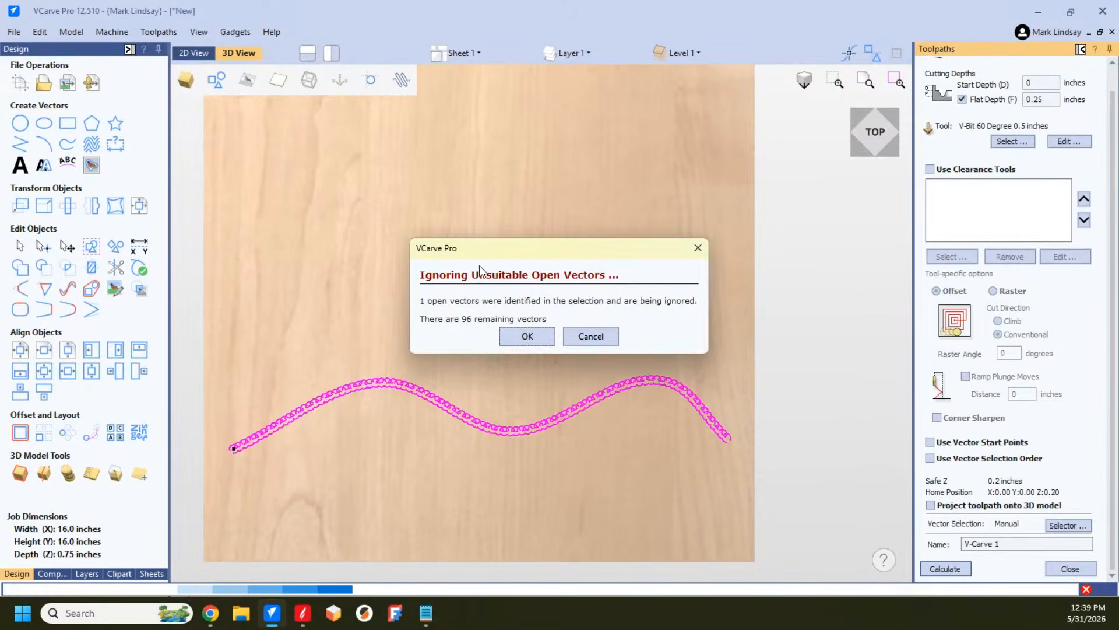
{"action": "left_click", "coordinate": [527, 337]}
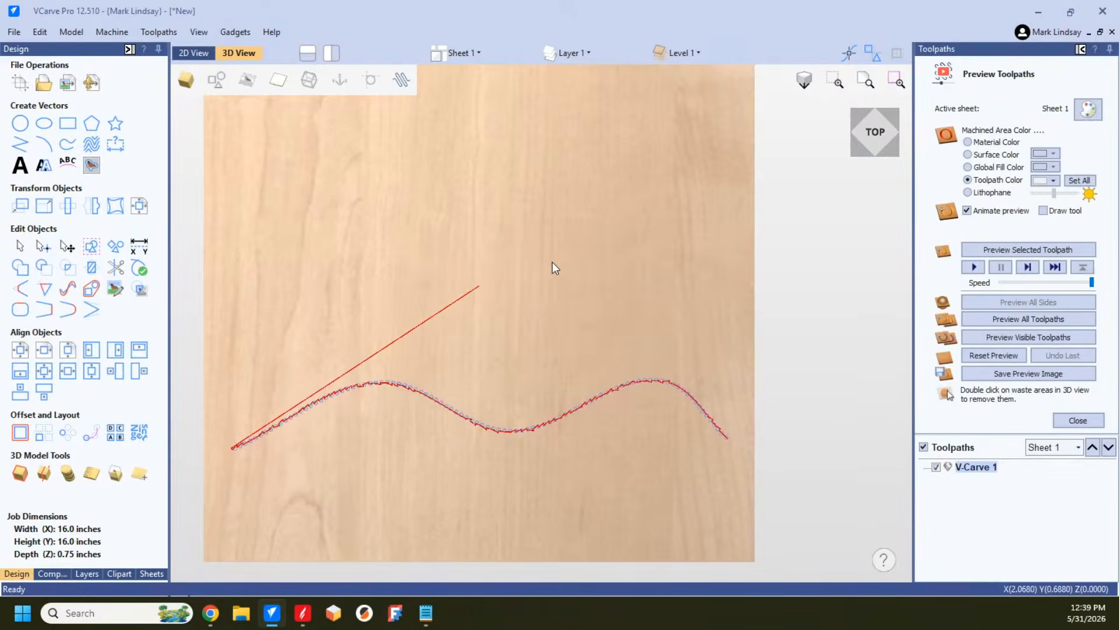
Step: Preview the toolpath with the 60-degree V-bit and examine the carved groove's detail along the curve
{"action": "left_click", "coordinate": [1038, 251]}
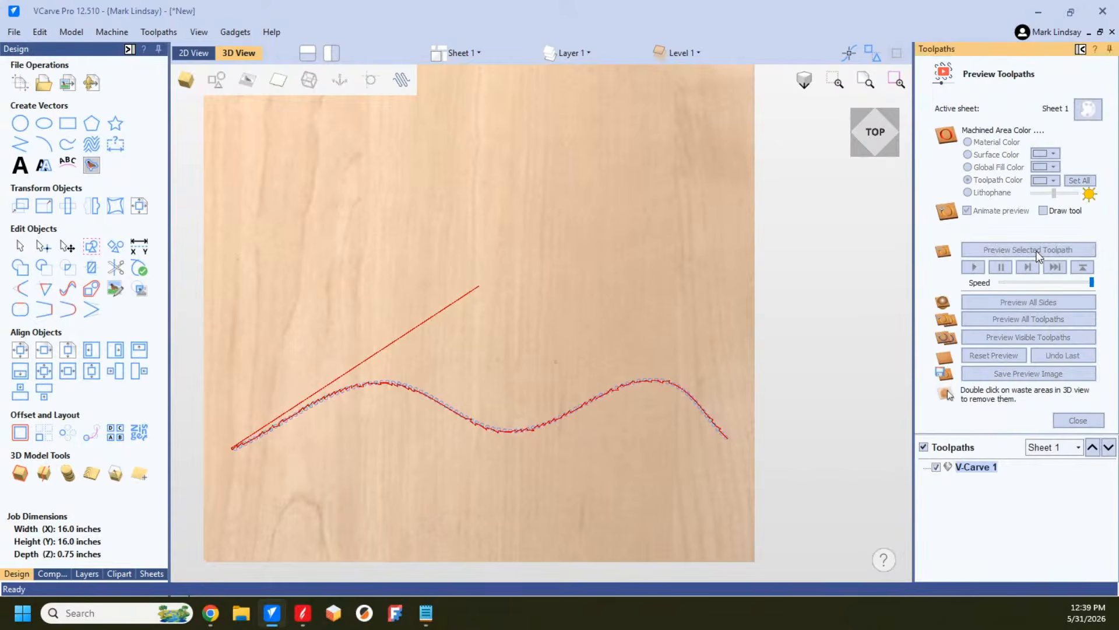
{"action": "scroll", "coordinate": [507, 455], "scroll_direction": "up", "scroll_amount": 5}
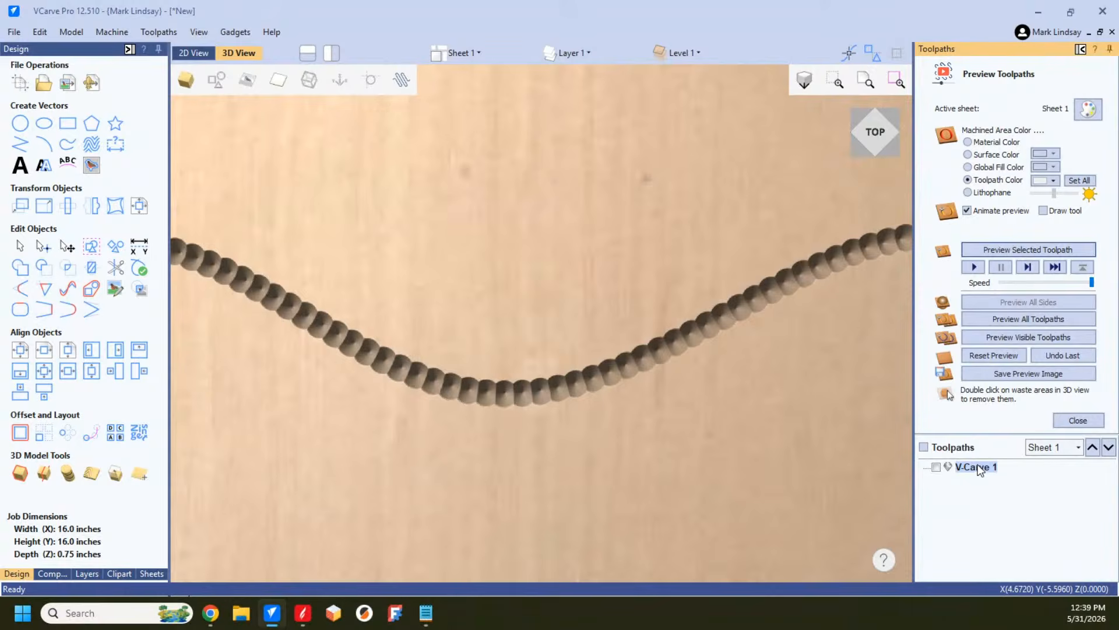
{"action": "mouse_move", "coordinate": [981, 470]}
{"action": "scroll", "coordinate": [702, 414], "scroll_direction": "down", "scroll_amount": 5}
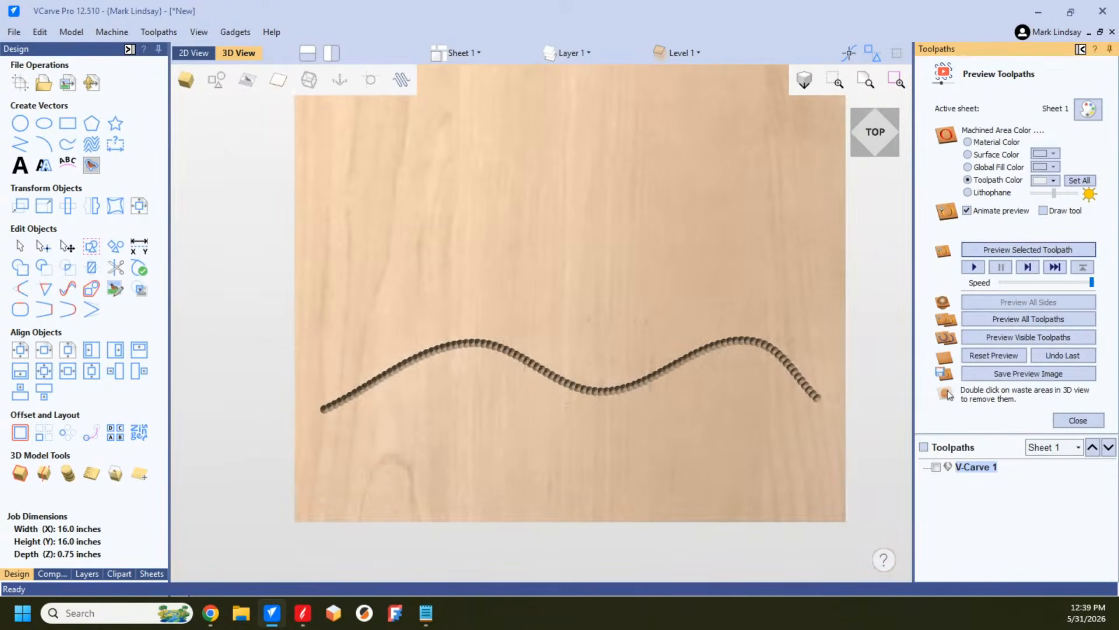
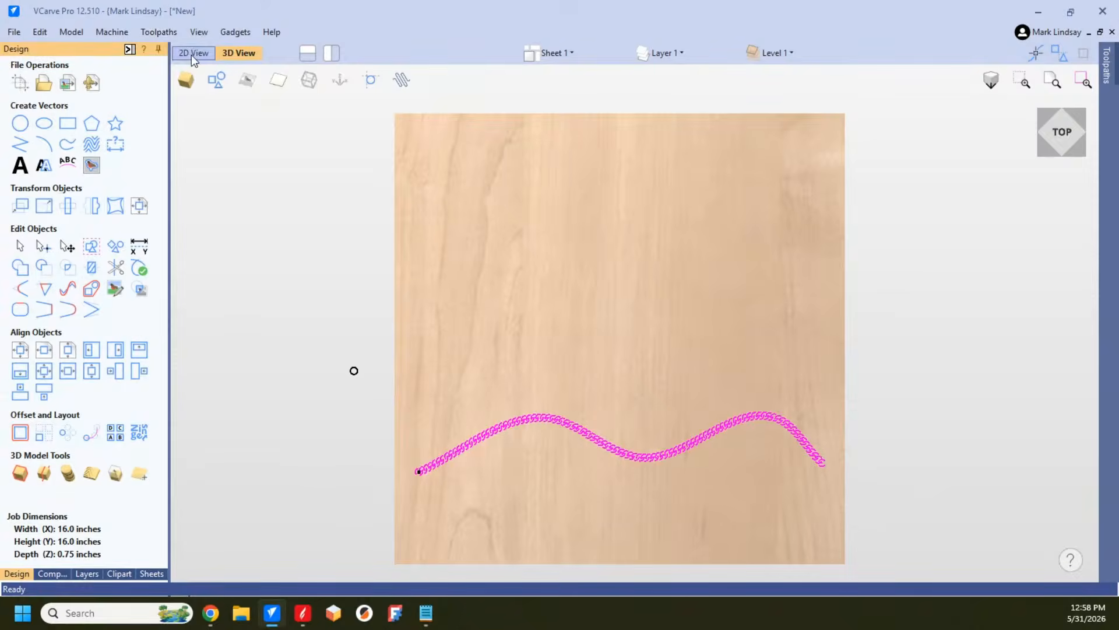
Step: Delete the wavy chain of circles from the drawing and insert the Cribbage Board - Oval - 12x12 clipart
{"action": "left_click", "coordinate": [192, 54]}
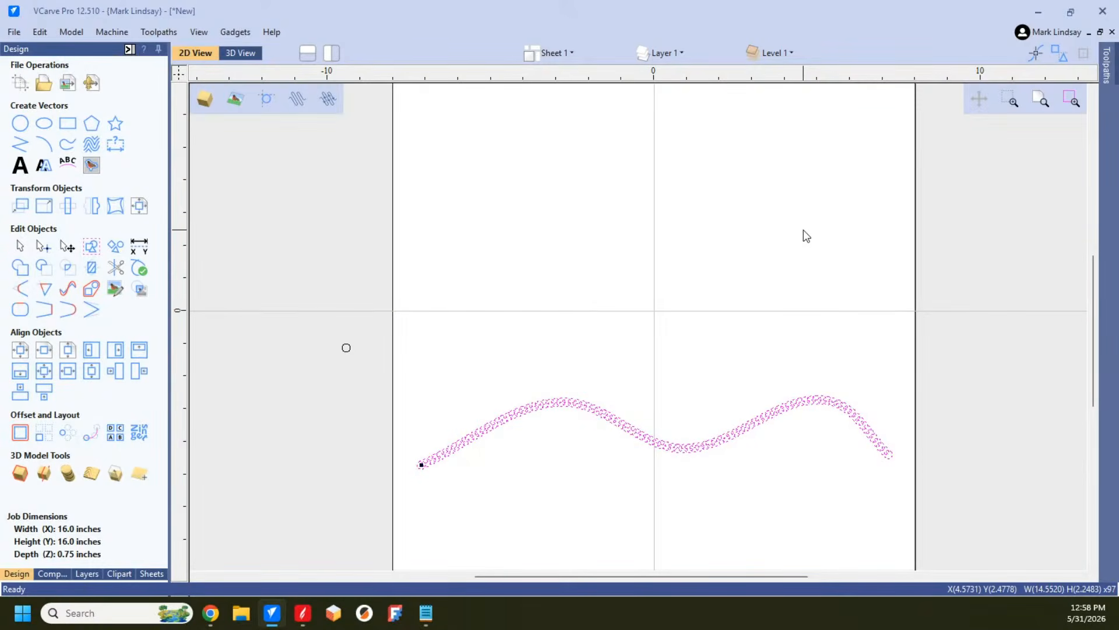
{"action": "key", "text": "Delete"}
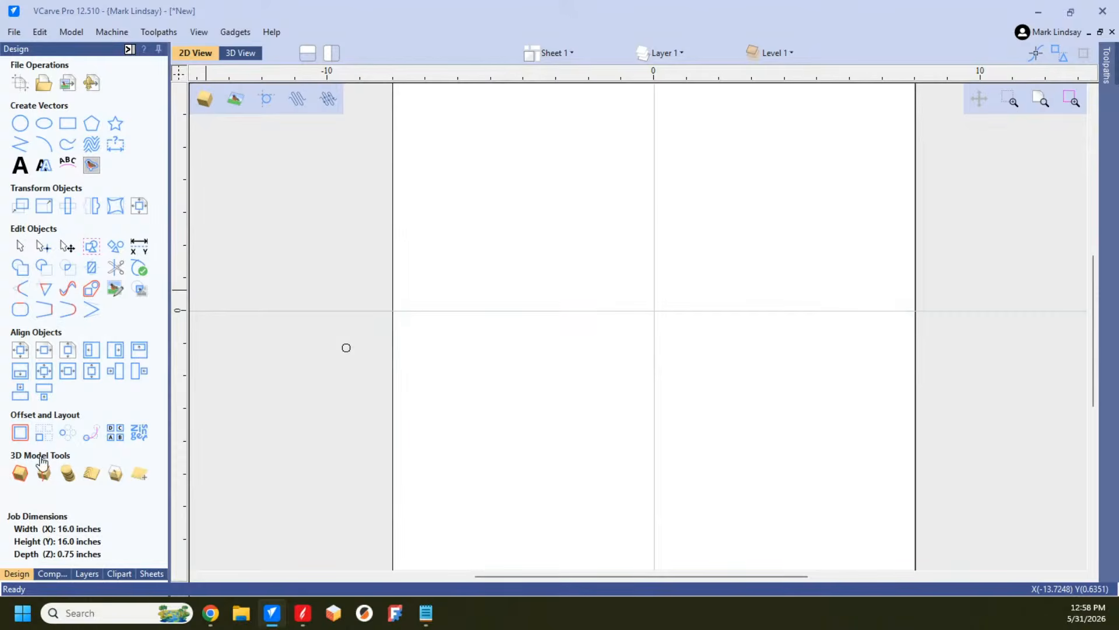
{"action": "left_click", "coordinate": [119, 573]}
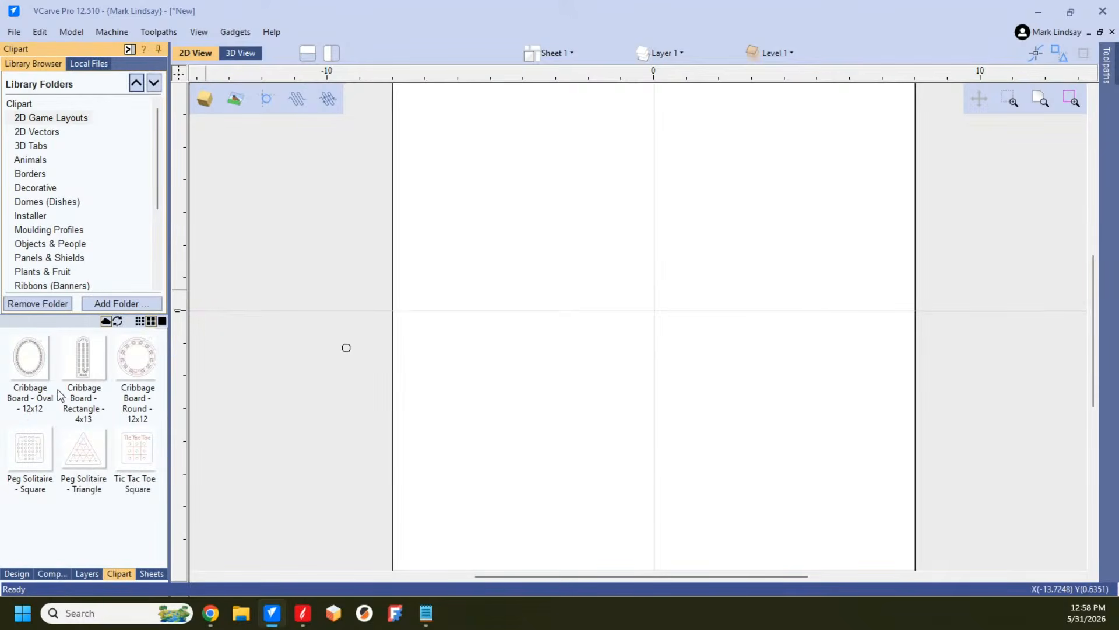
{"action": "double_click", "coordinate": [29, 357]}
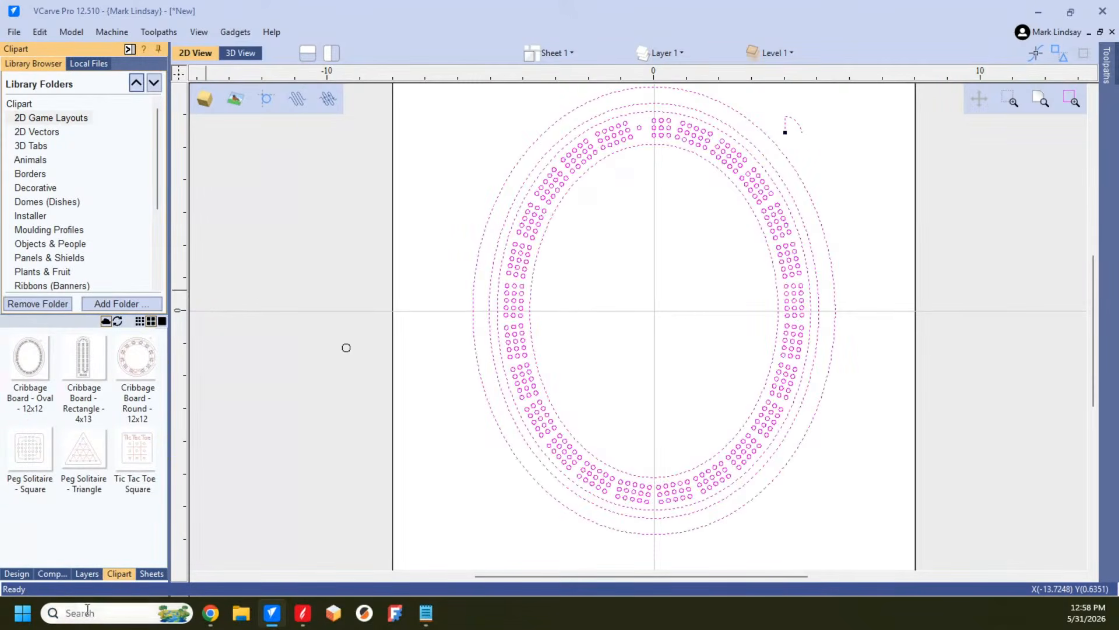
{"action": "left_click", "coordinate": [17, 574]}
{"action": "left_click", "coordinate": [646, 313]}
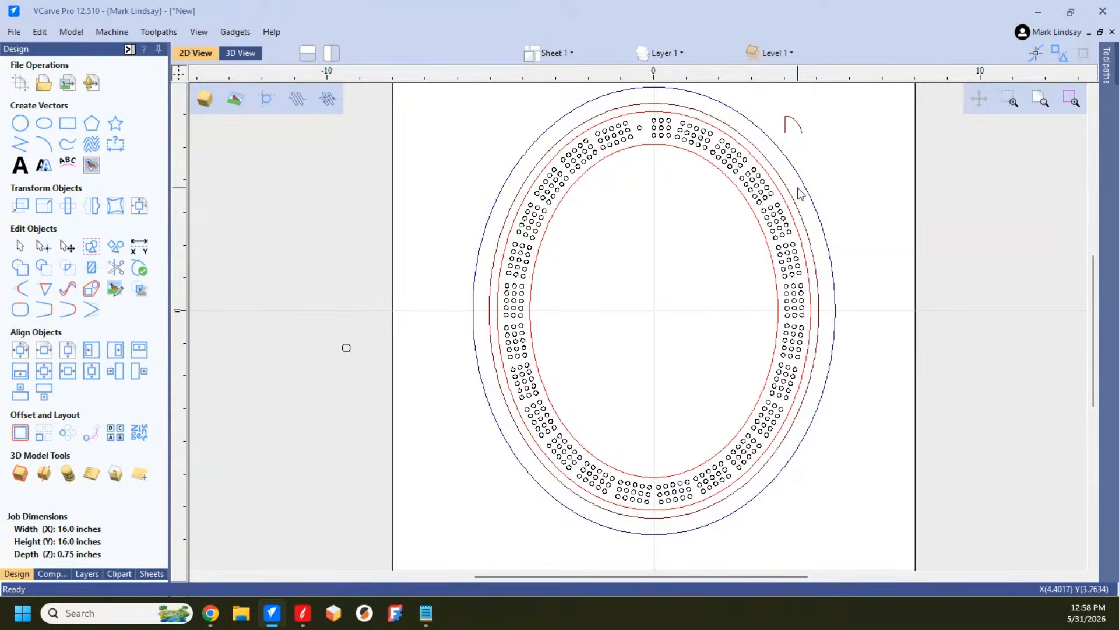
Step: Hide the VGrooves and Moulding Vectors layers, leaving the Peg Holes and Profile Cut layers shown with Layer 1
{"action": "left_click", "coordinate": [673, 58]}
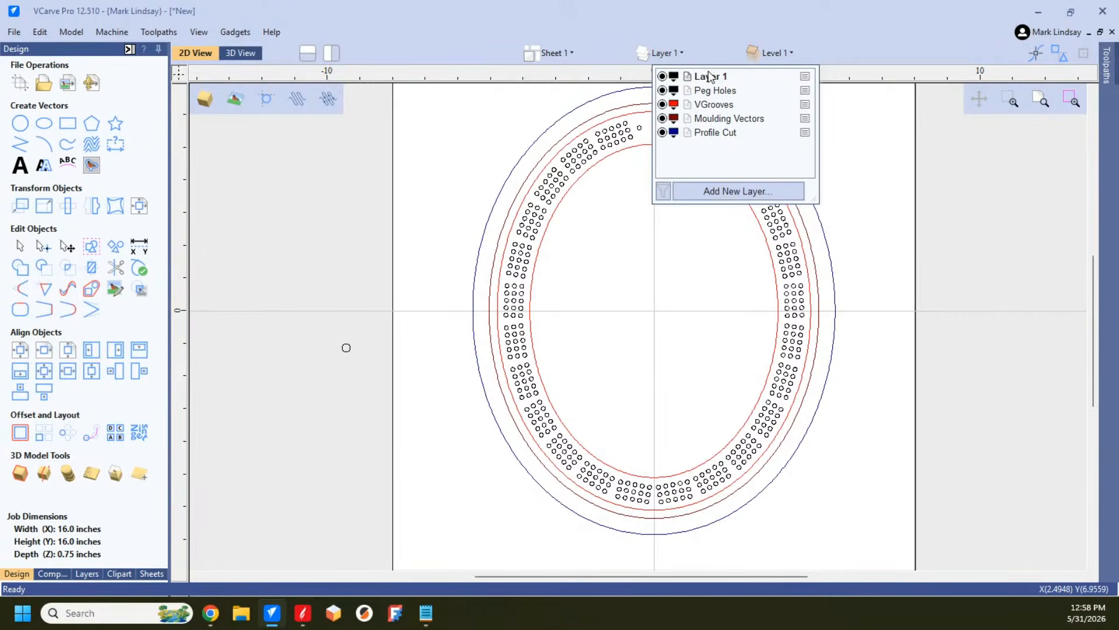
{"action": "left_click", "coordinate": [663, 90]}
{"action": "left_click", "coordinate": [663, 104]}
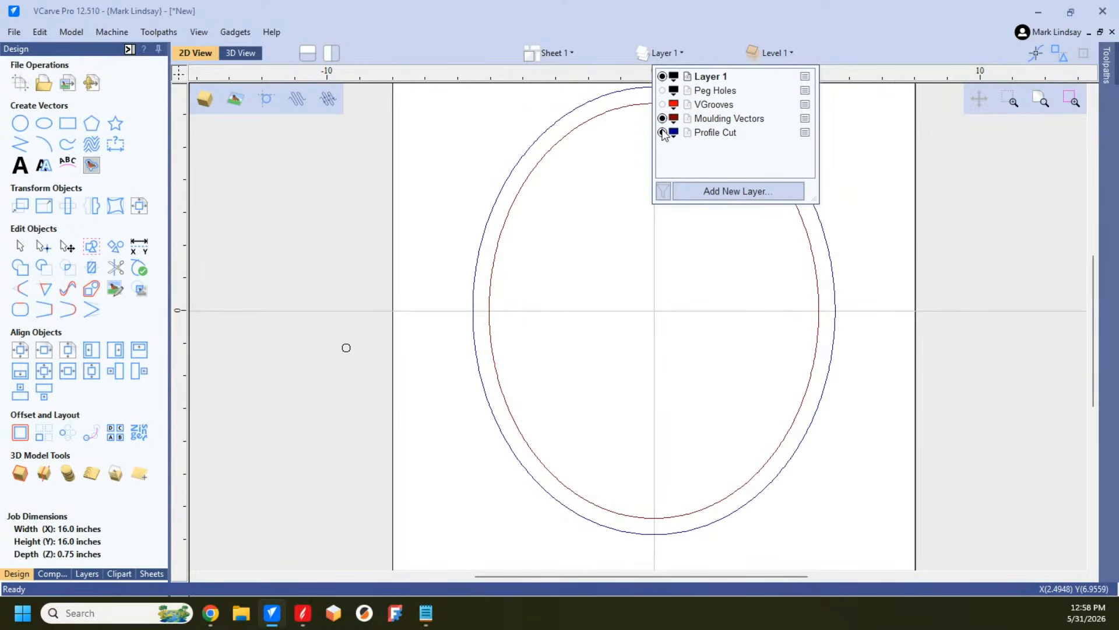
{"action": "left_click", "coordinate": [662, 119]}
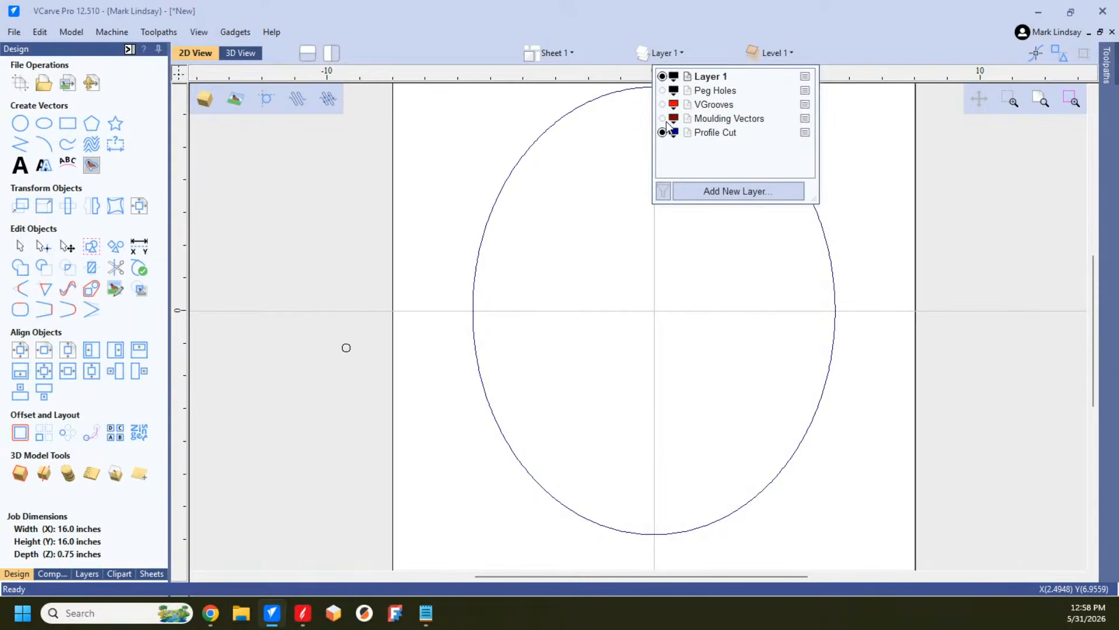
{"action": "left_click", "coordinate": [662, 132]}
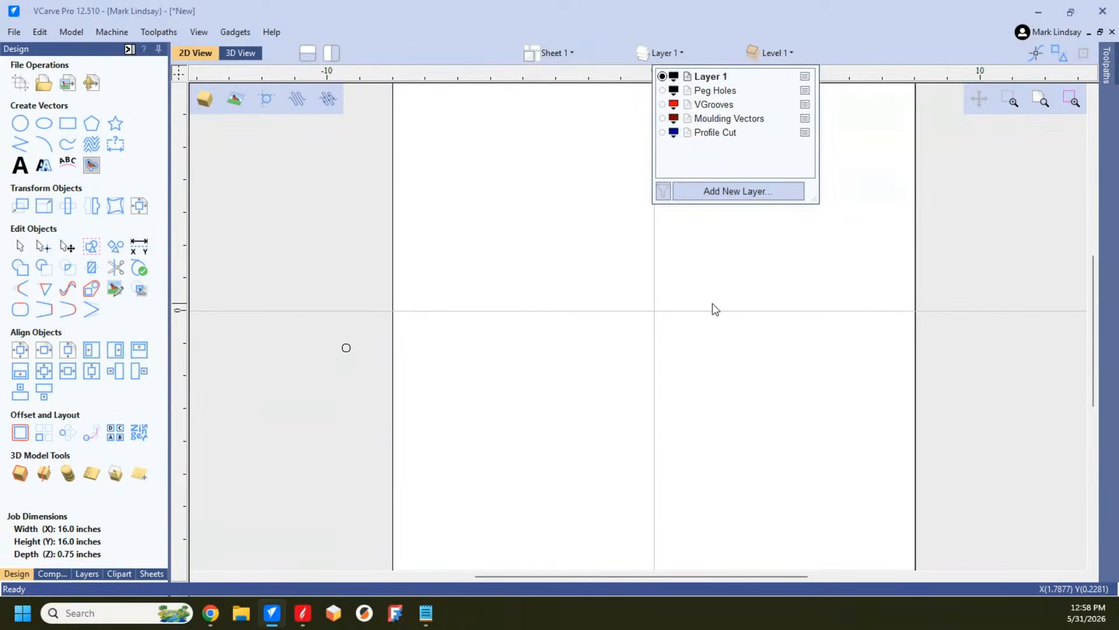
{"action": "left_click", "coordinate": [663, 91]}
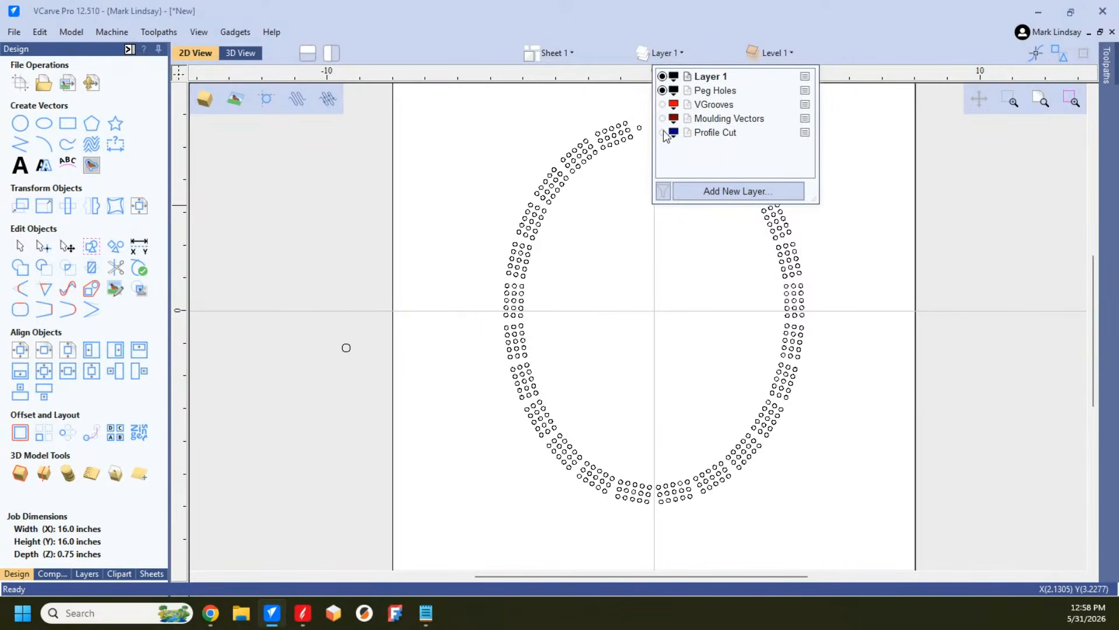
{"action": "left_click", "coordinate": [663, 133]}
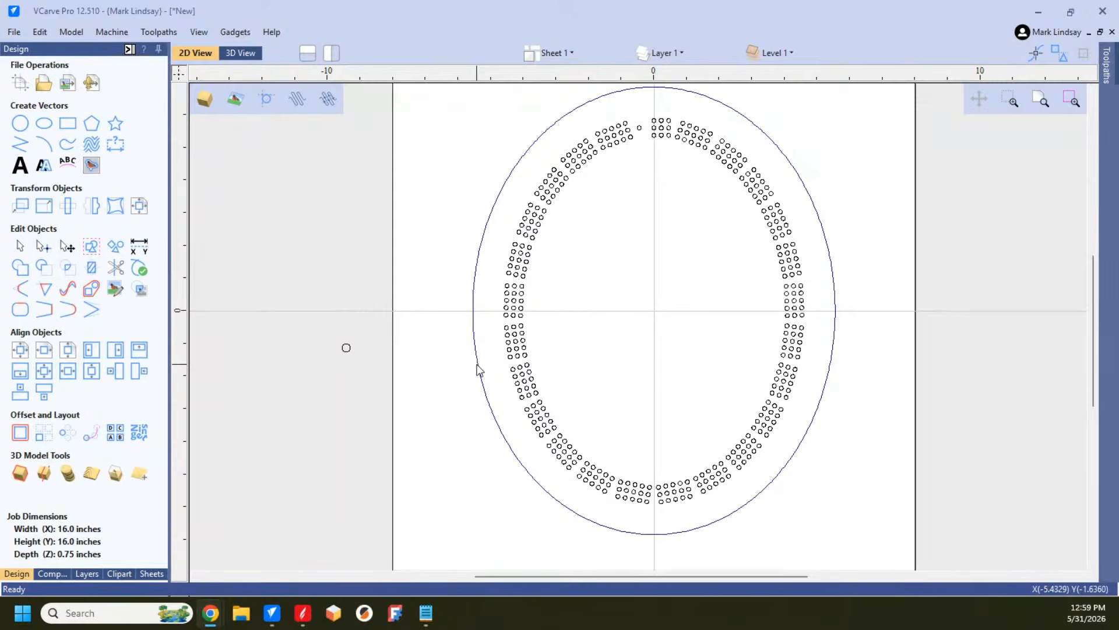
Step: Group the peg holes with the outer profile ellipse on the active Layer 1
{"action": "scroll", "coordinate": [631, 353], "scroll_direction": "down", "scroll_amount": 1}
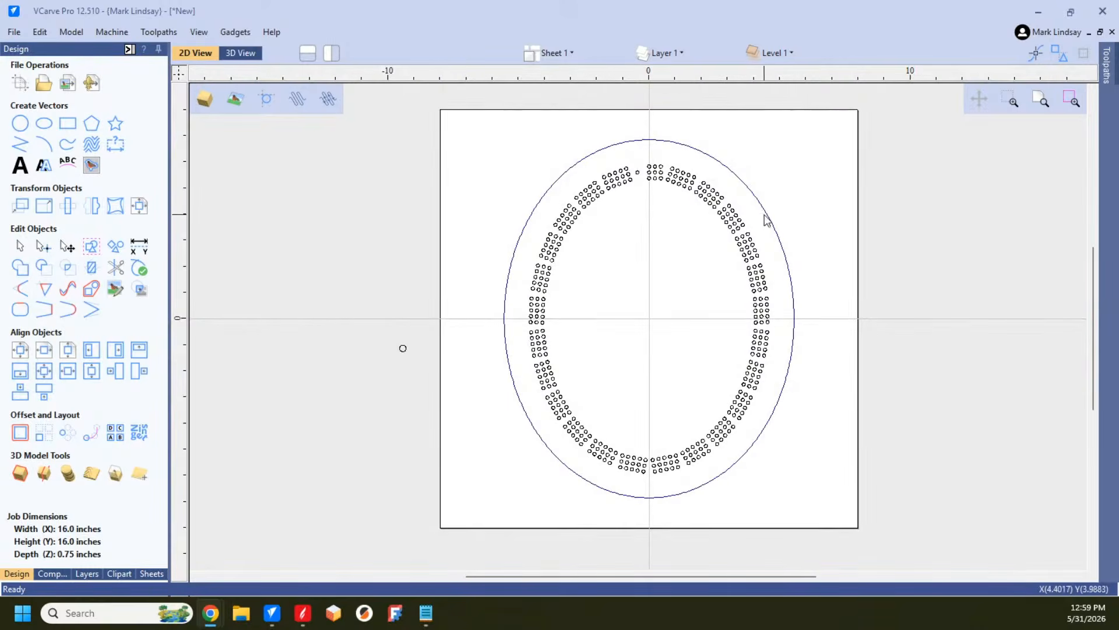
{"action": "left_click_drag", "start_coordinate": [826, 138], "coordinate": [674, 344]}
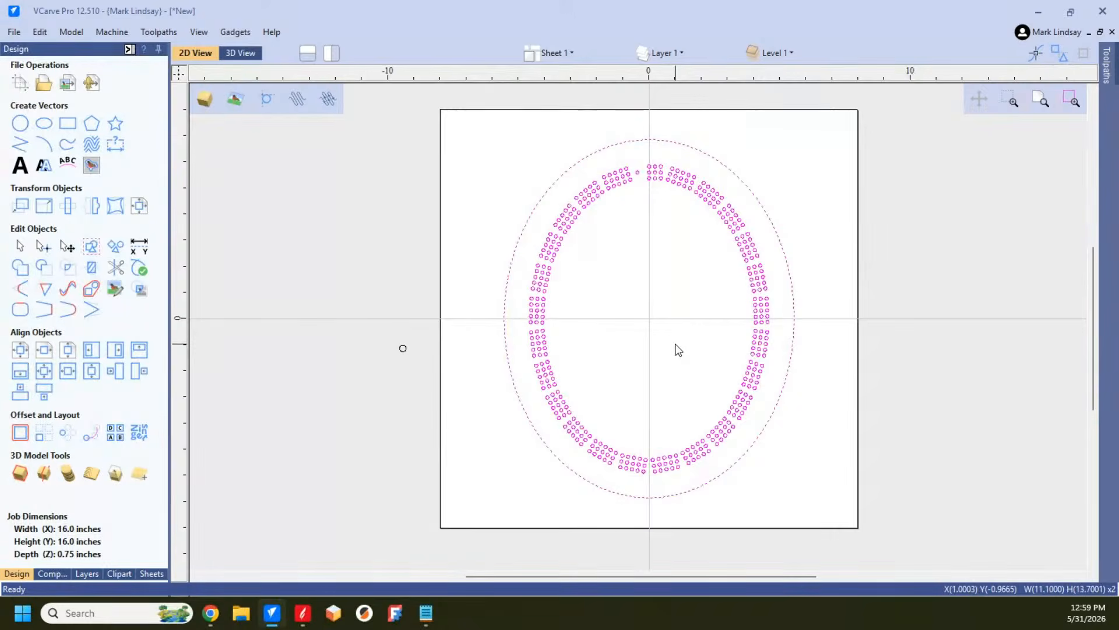
{"action": "left_click", "coordinate": [678, 349]}
{"action": "left_click", "coordinate": [677, 330]}
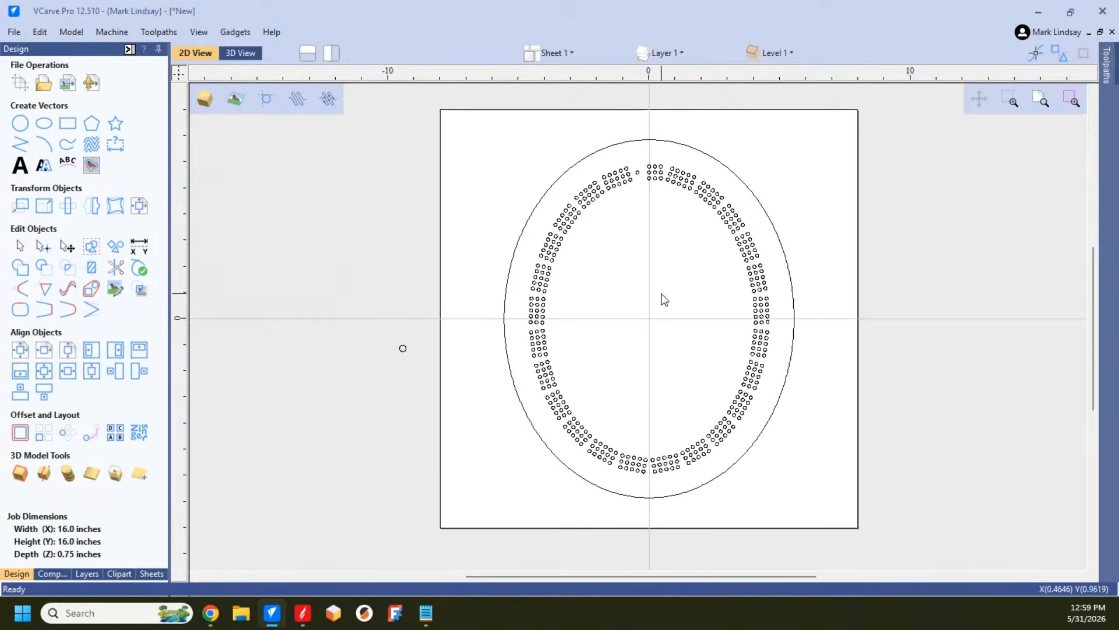
Step: Hide the Peg Holes and Profile Cut layers to check which layer holds the grouped vectors
{"action": "left_click", "coordinate": [674, 55]}
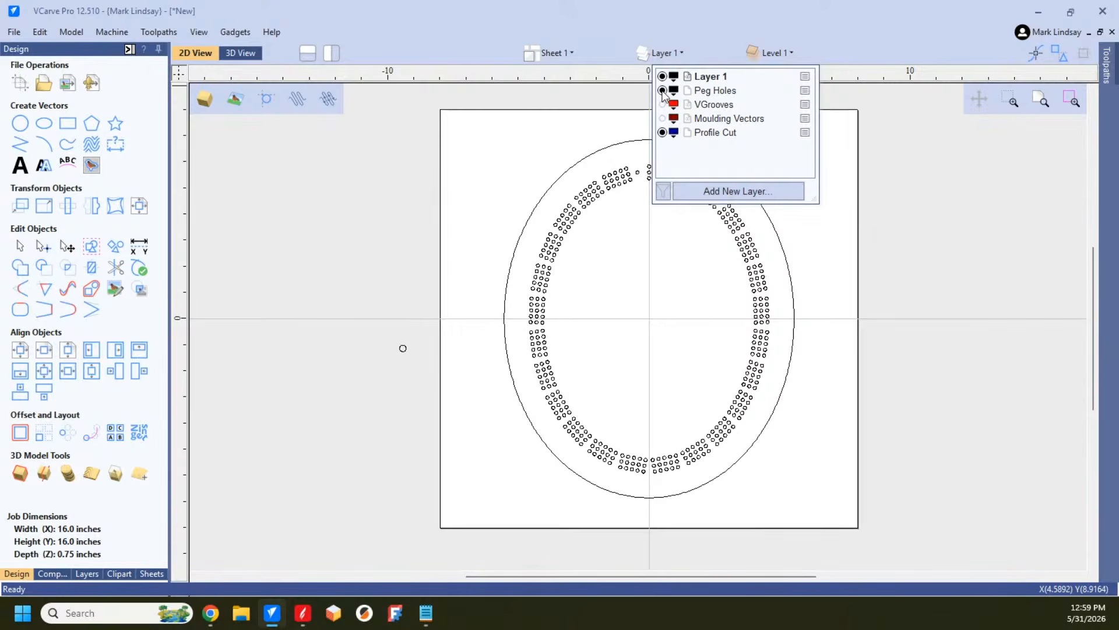
{"action": "left_click", "coordinate": [662, 90]}
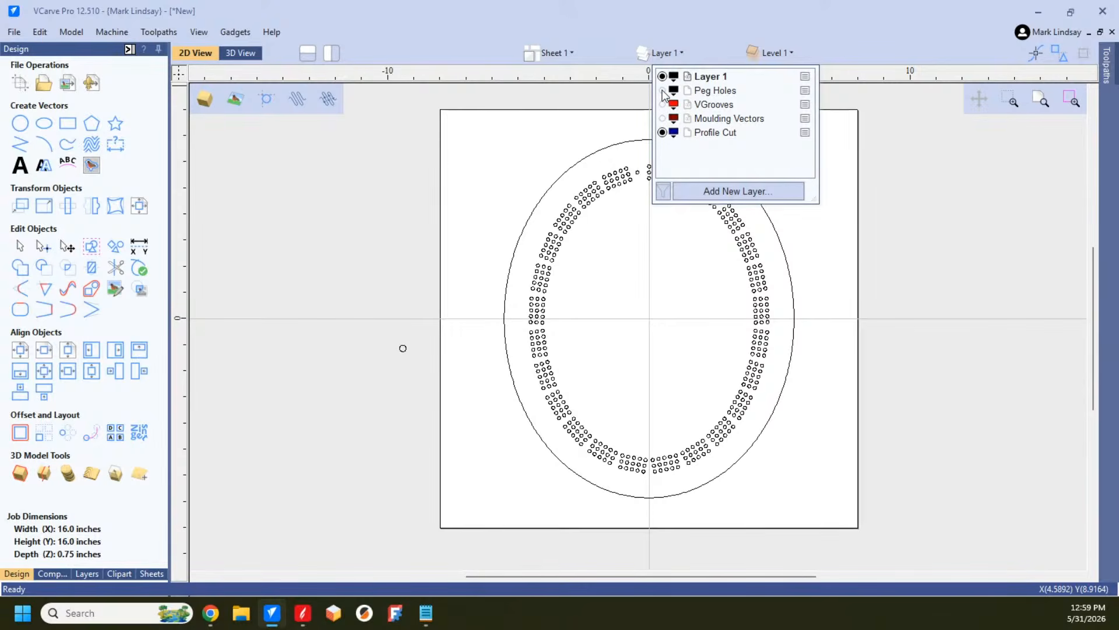
{"action": "left_click", "coordinate": [671, 366]}
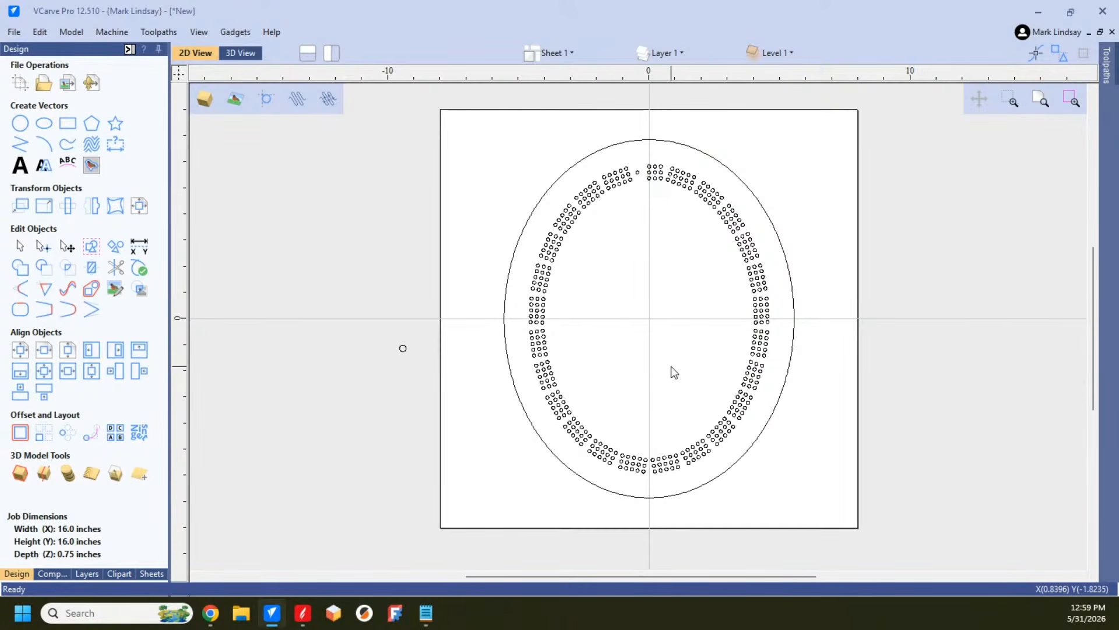
{"action": "left_click", "coordinate": [676, 53]}
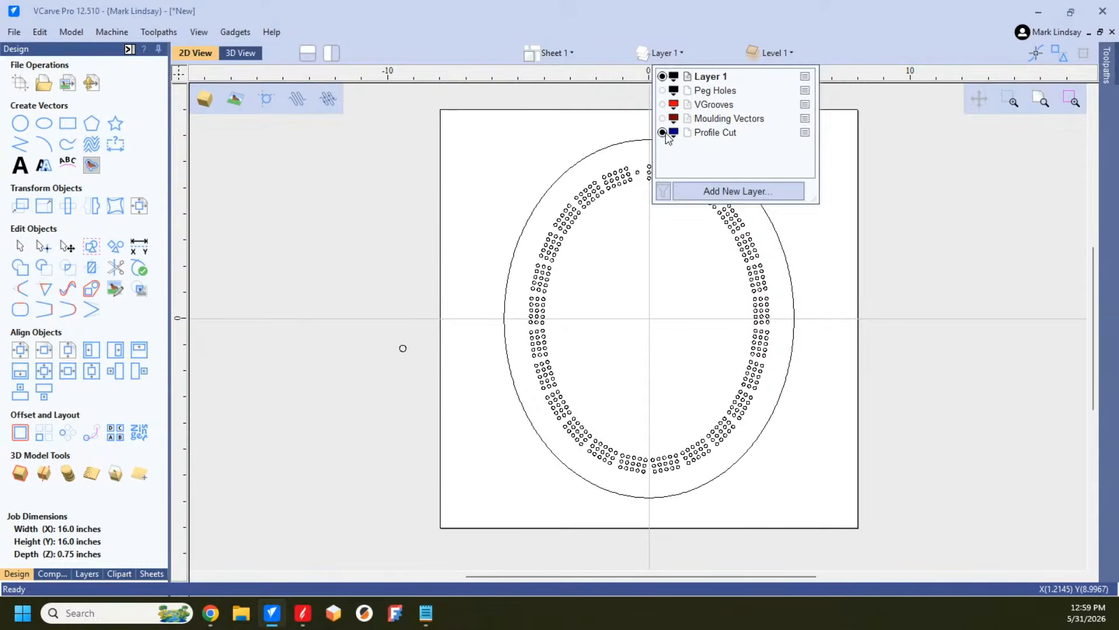
{"action": "left_click", "coordinate": [667, 338]}
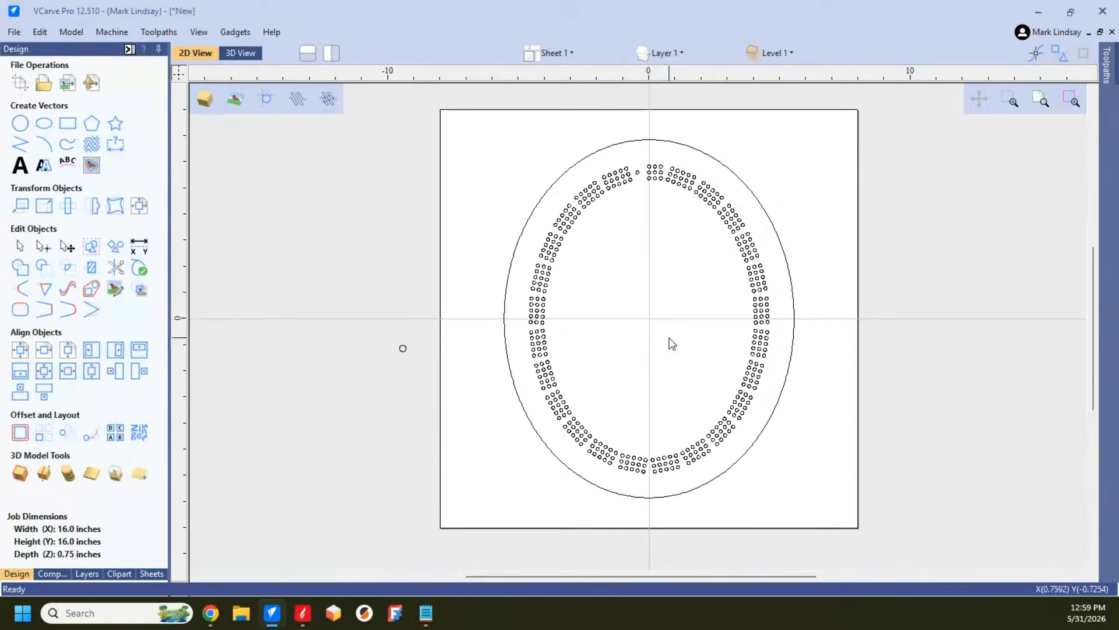
Step: Show the Peg Holes layer, make it the active layer, and hide Layer 1
{"action": "left_click", "coordinate": [679, 53]}
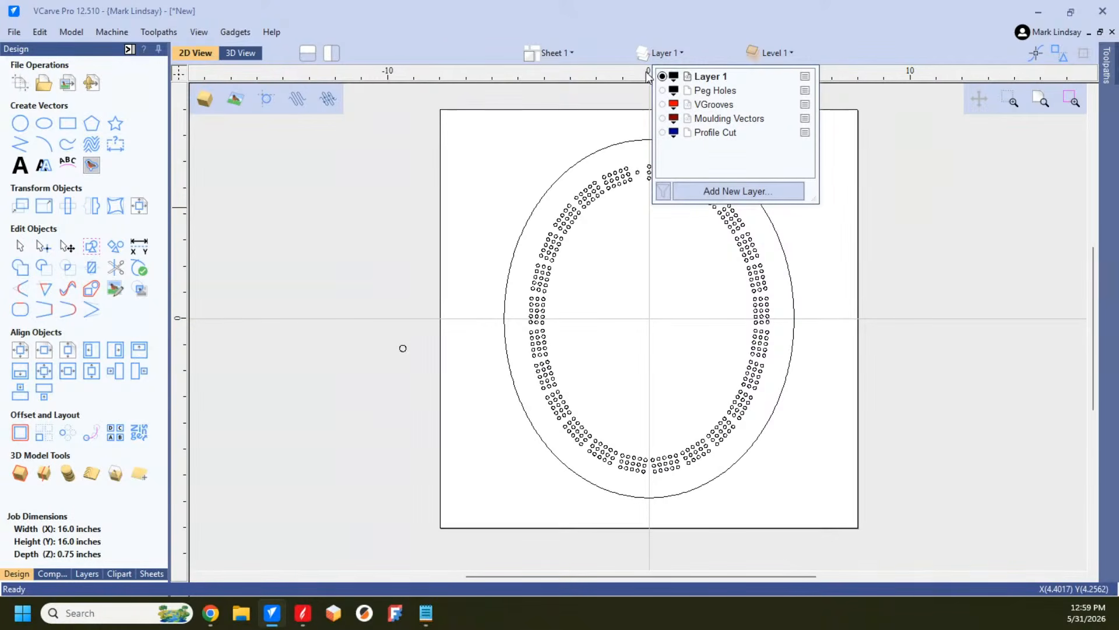
{"action": "left_click", "coordinate": [662, 90]}
{"action": "left_click", "coordinate": [721, 94]}
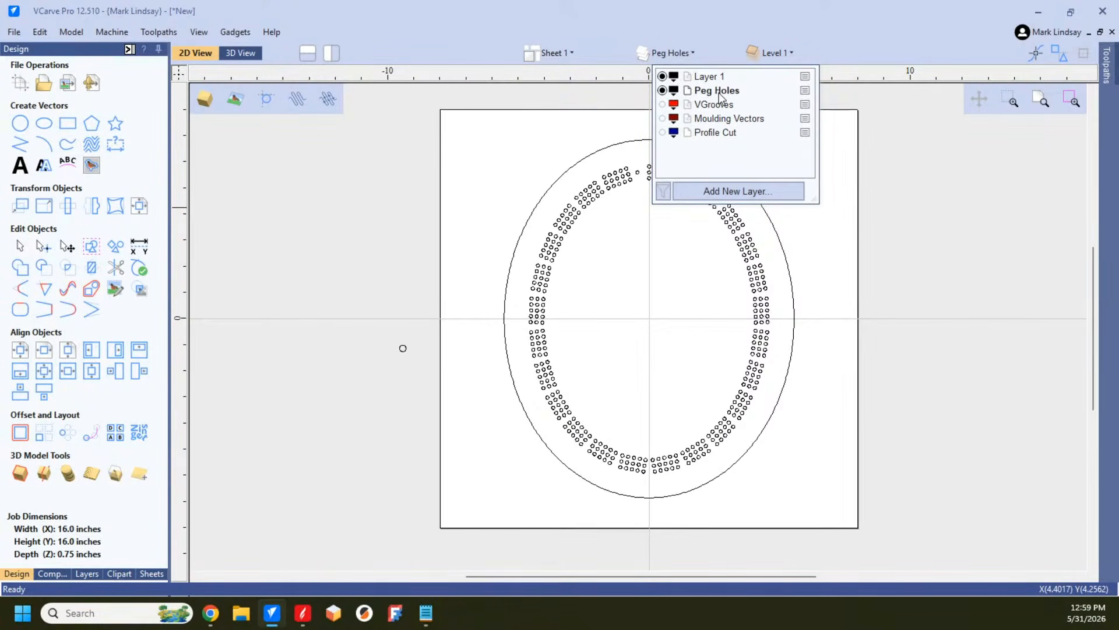
{"action": "left_click", "coordinate": [662, 76]}
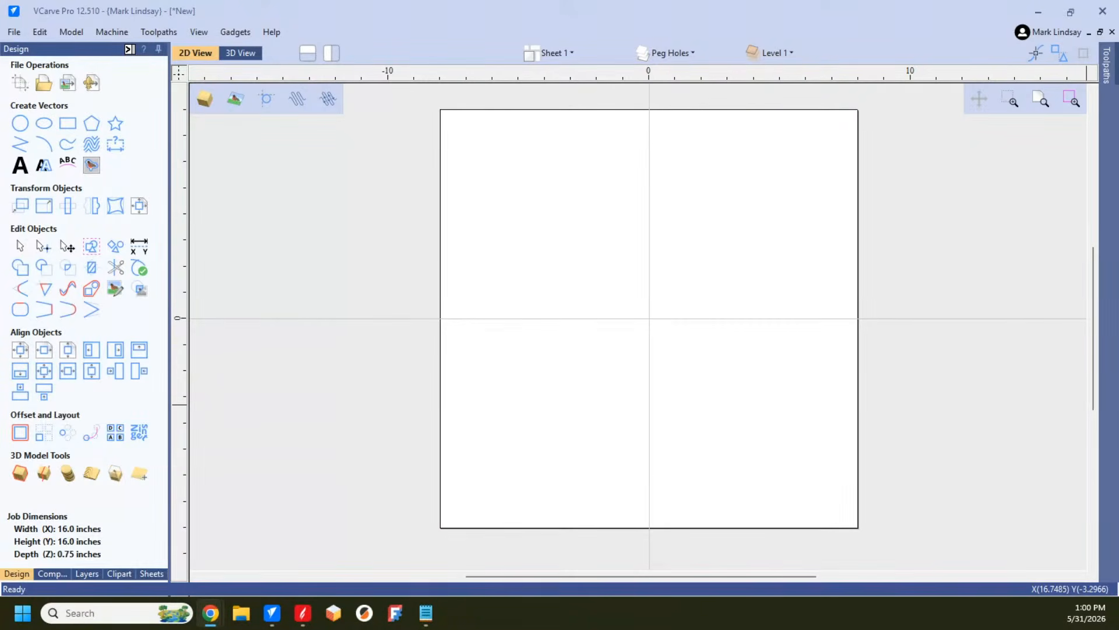
Step: Show Layer 1 and the VGrooves, Moulding Vectors and Profile Cut layers again
{"action": "left_click", "coordinate": [688, 60]}
{"action": "left_click", "coordinate": [688, 60]}
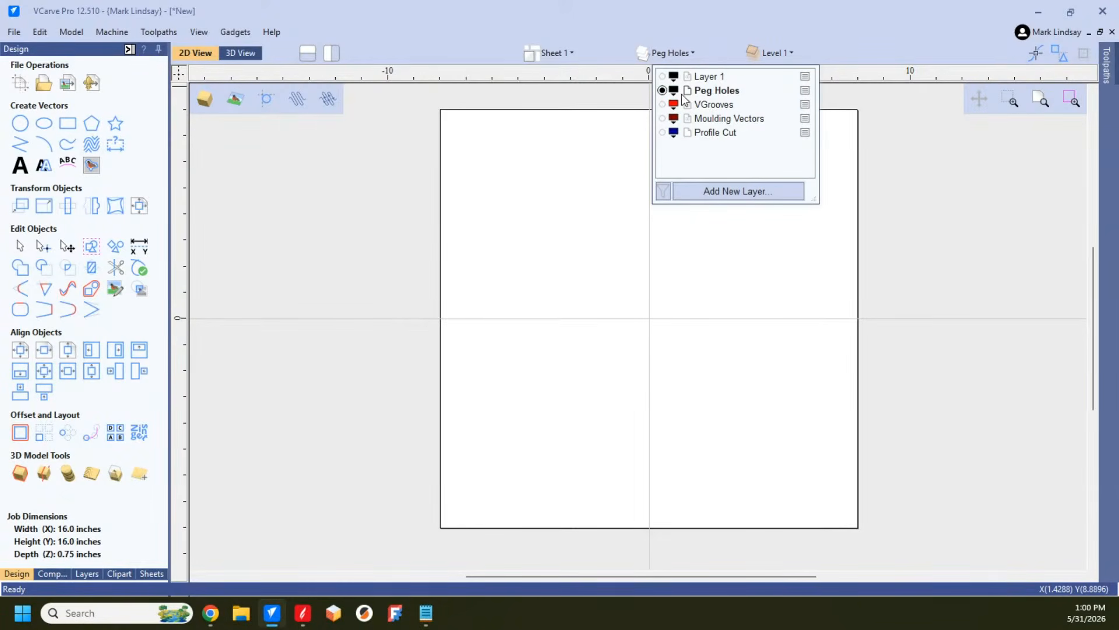
{"action": "left_click", "coordinate": [662, 76]}
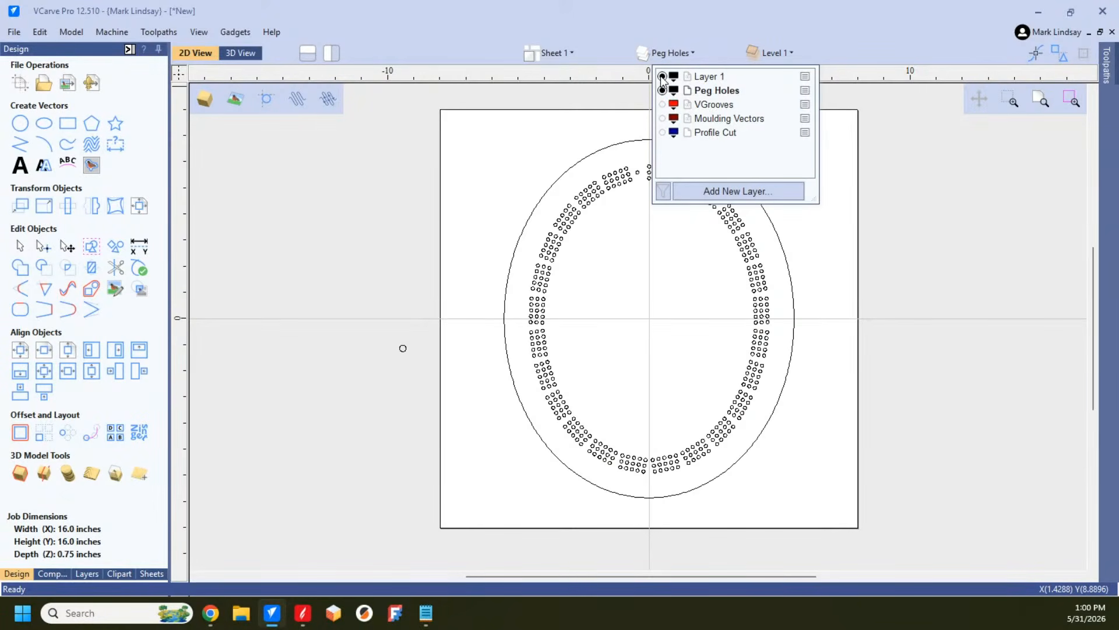
{"action": "left_click", "coordinate": [662, 104]}
{"action": "left_click", "coordinate": [662, 118]}
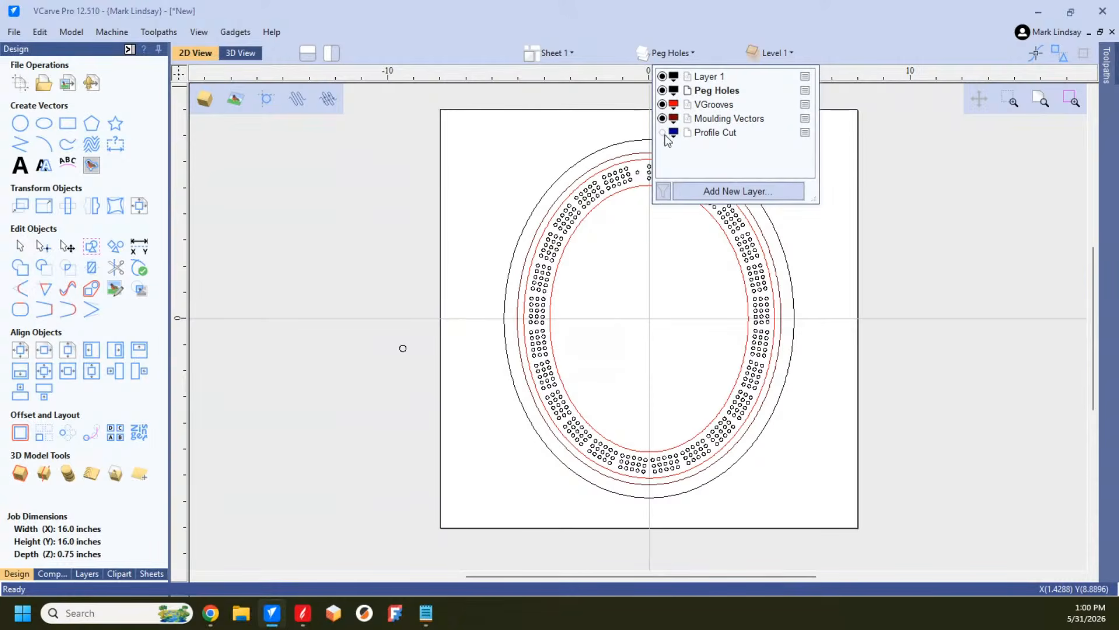
{"action": "left_click", "coordinate": [662, 132]}
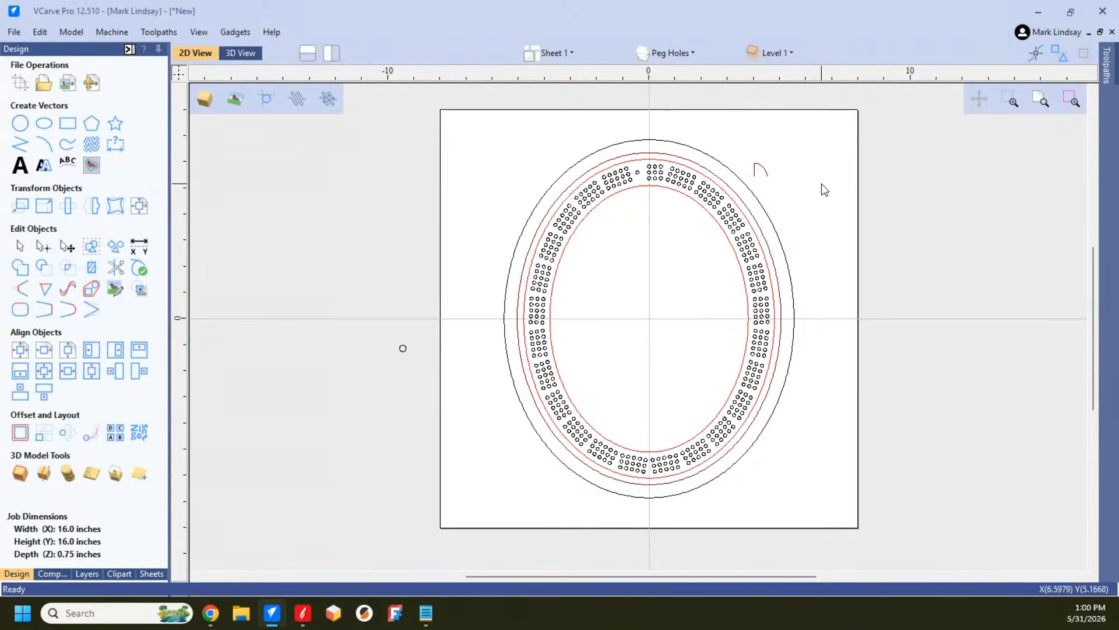
Step: Review the layer list and make Layer 1 the active layer
{"action": "left_click", "coordinate": [685, 53]}
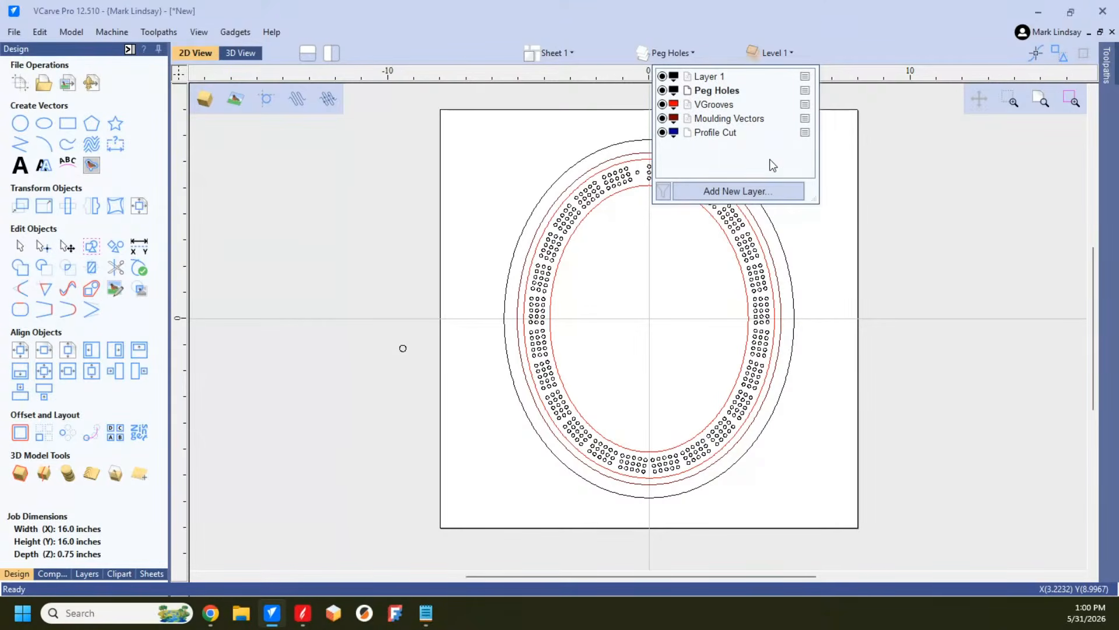
{"action": "left_click", "coordinate": [810, 255]}
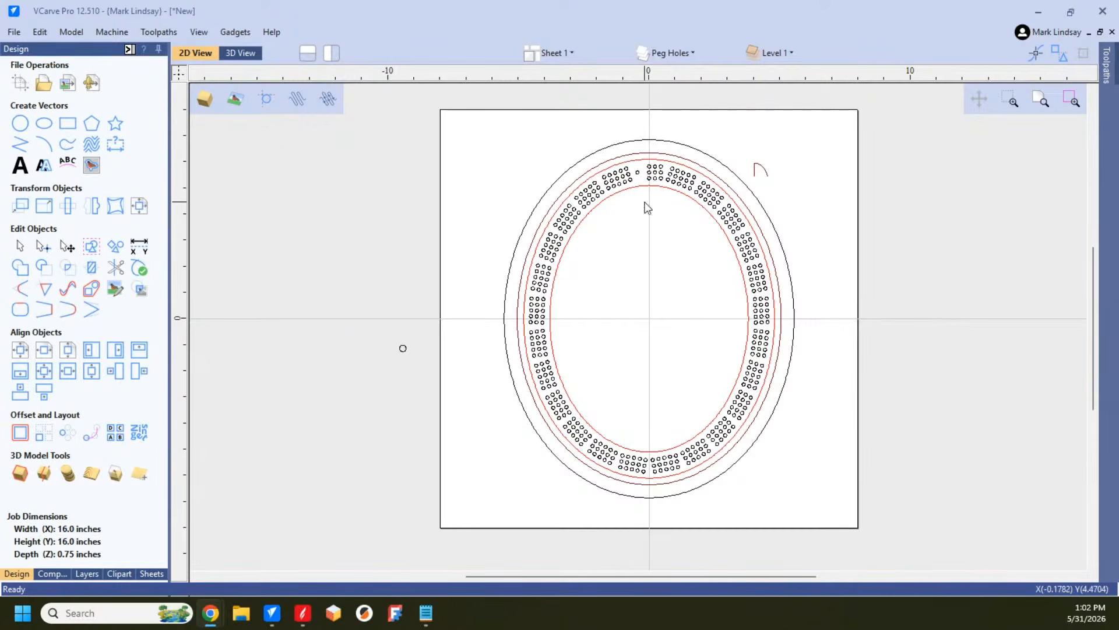
{"action": "left_click", "coordinate": [679, 55]}
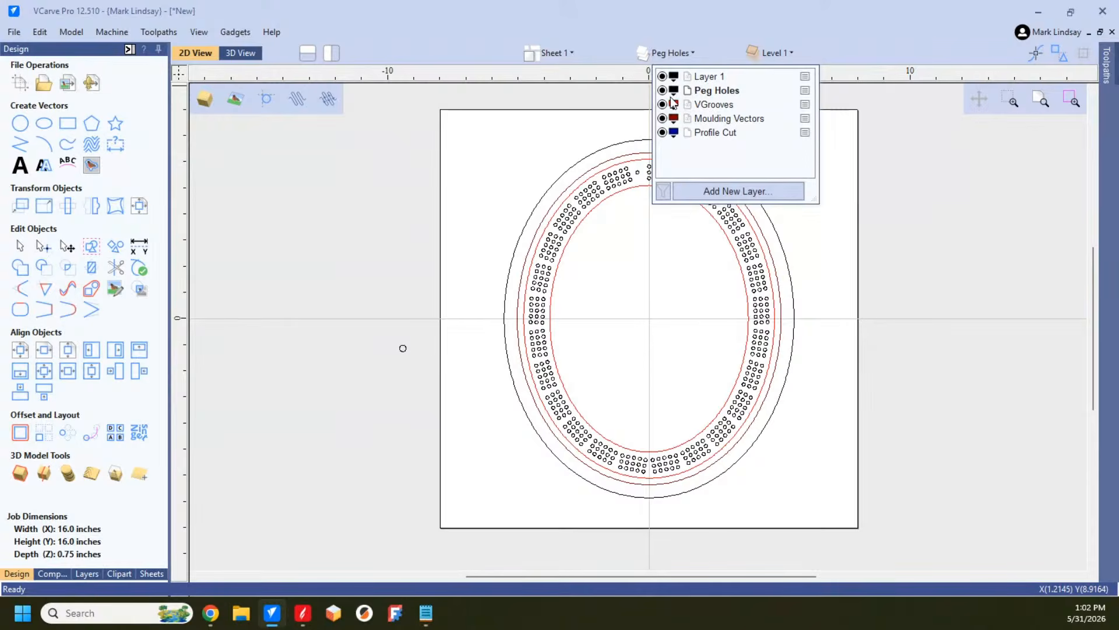
{"action": "left_click", "coordinate": [709, 76]}
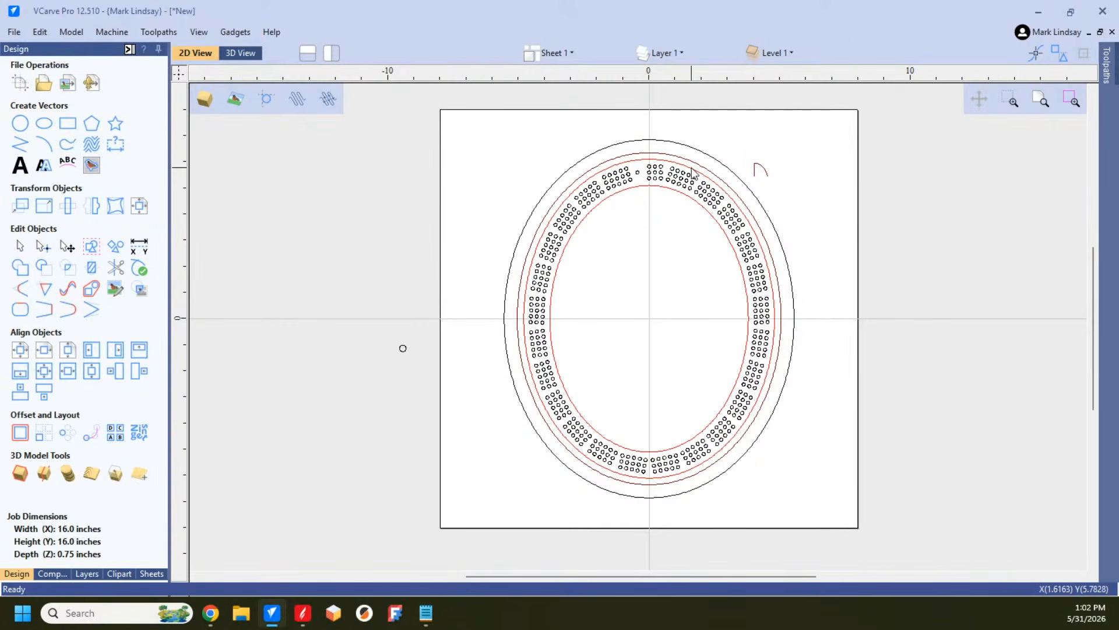
{"action": "left_click", "coordinate": [676, 53]}
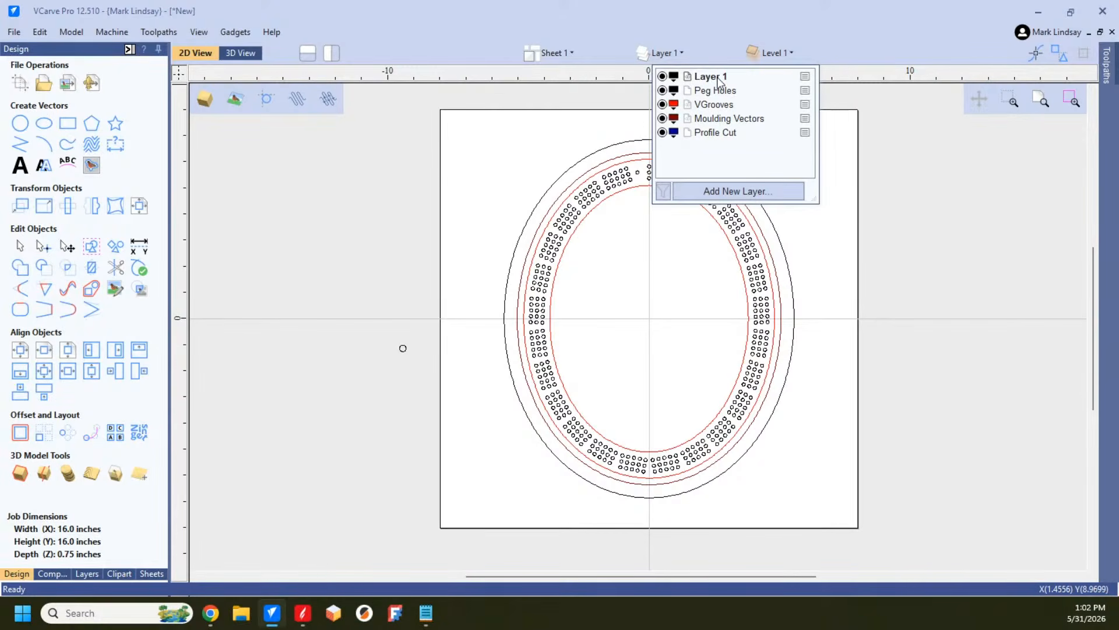
{"action": "left_click", "coordinate": [682, 294]}
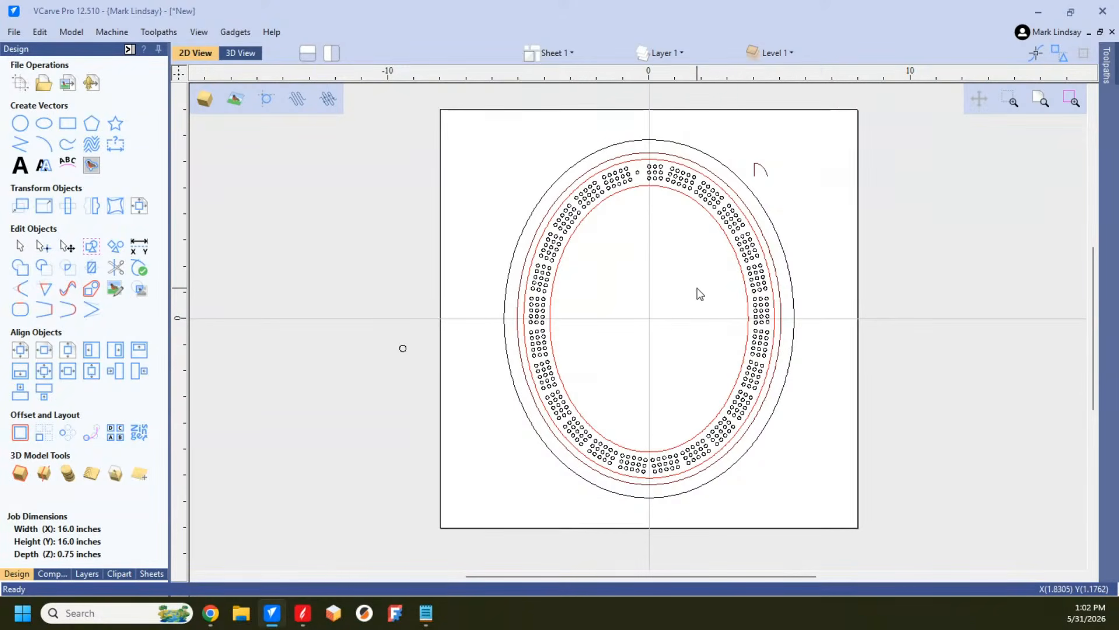
Step: Ungroup the peg holes and outer profile ellipse back onto their original layers
{"action": "left_click", "coordinate": [761, 294]}
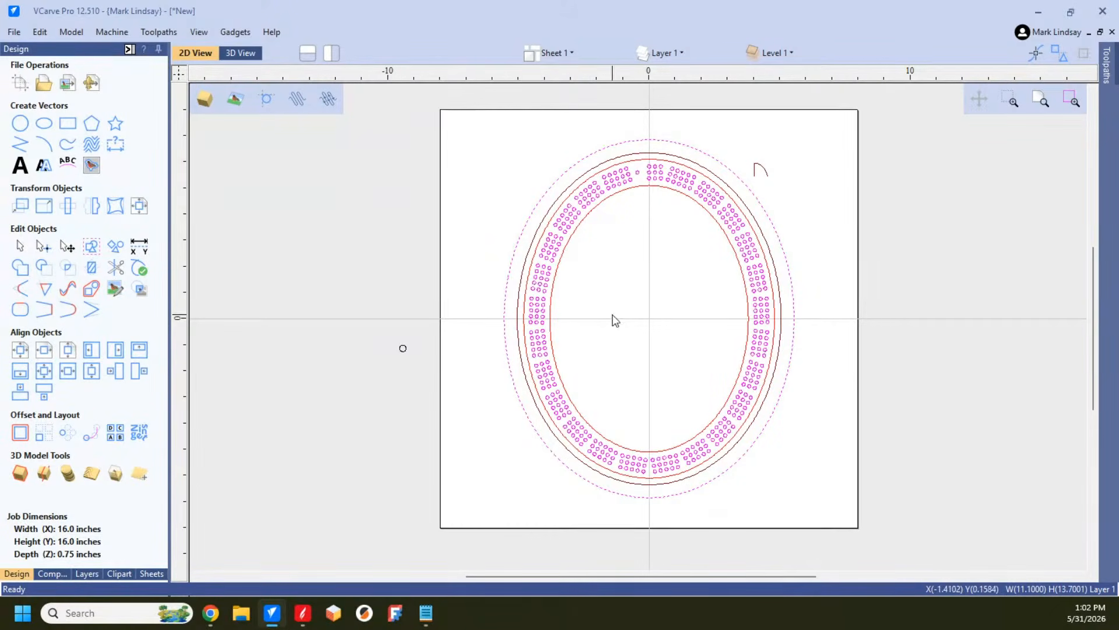
{"action": "left_click", "coordinate": [620, 240]}
Step: Move the grouped peg holes to the Peg Holes layer
{"action": "left_click", "coordinate": [750, 260]}
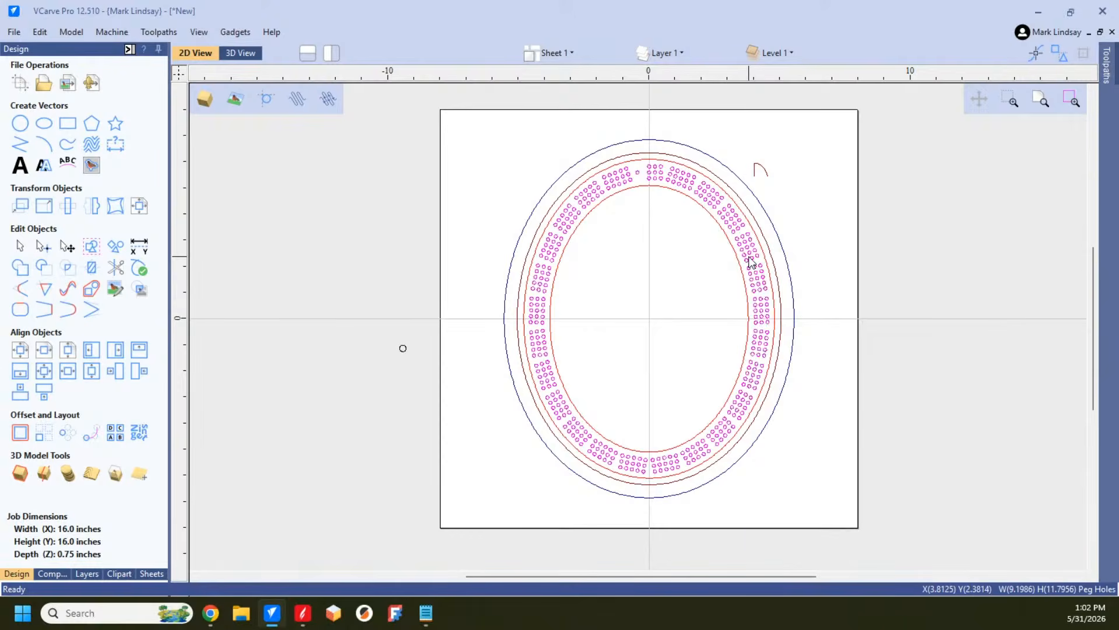
{"action": "right_click", "coordinate": [750, 260]}
{"action": "mouse_move", "coordinate": [818, 529]}
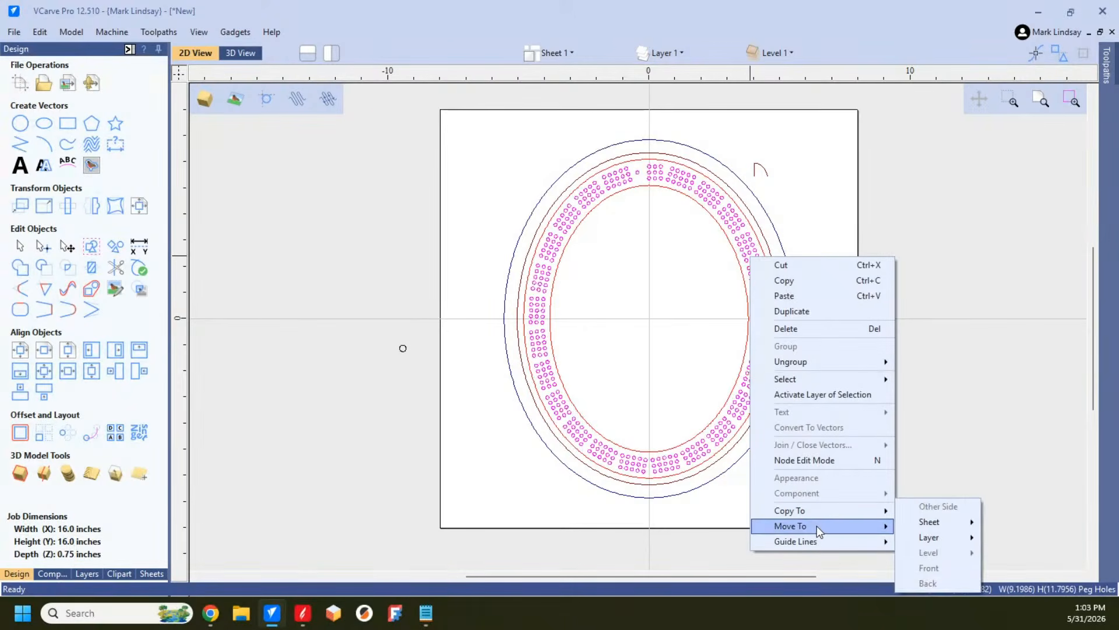
{"action": "mouse_move", "coordinate": [931, 536]}
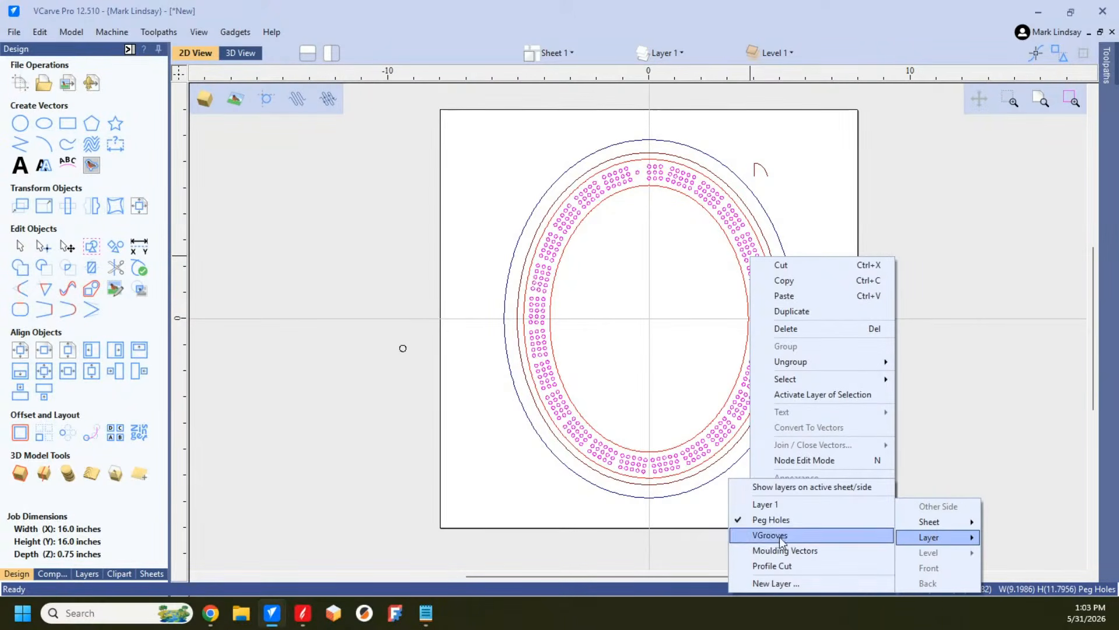
{"action": "left_click", "coordinate": [756, 519]}
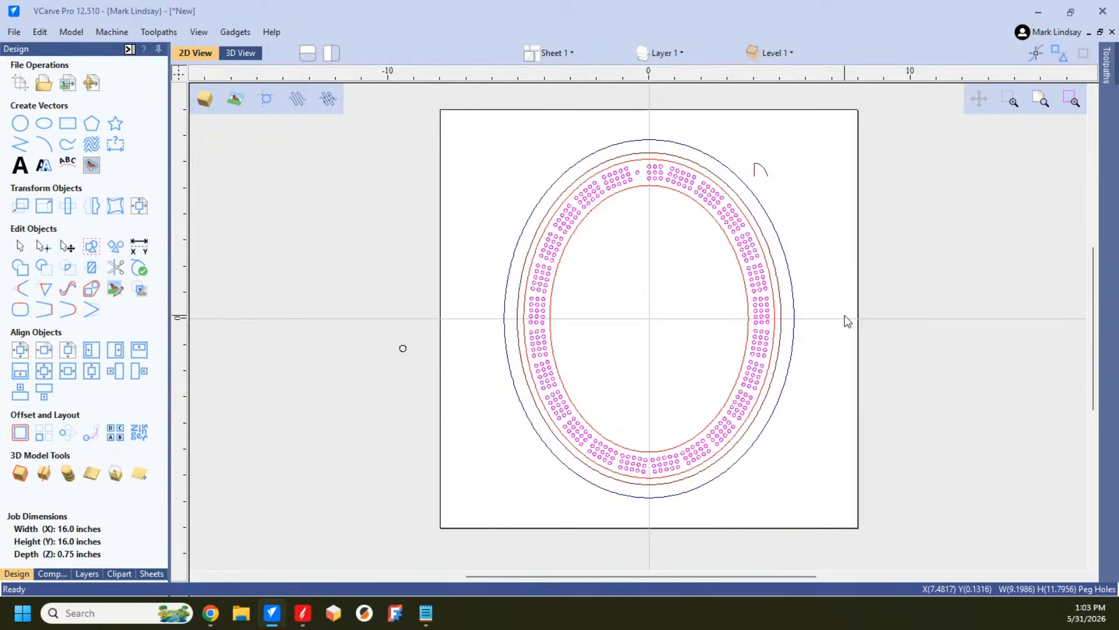
Step: Move the outermost ellipse to the Profile Cut layer and clear the selection
{"action": "left_click", "coordinate": [776, 224]}
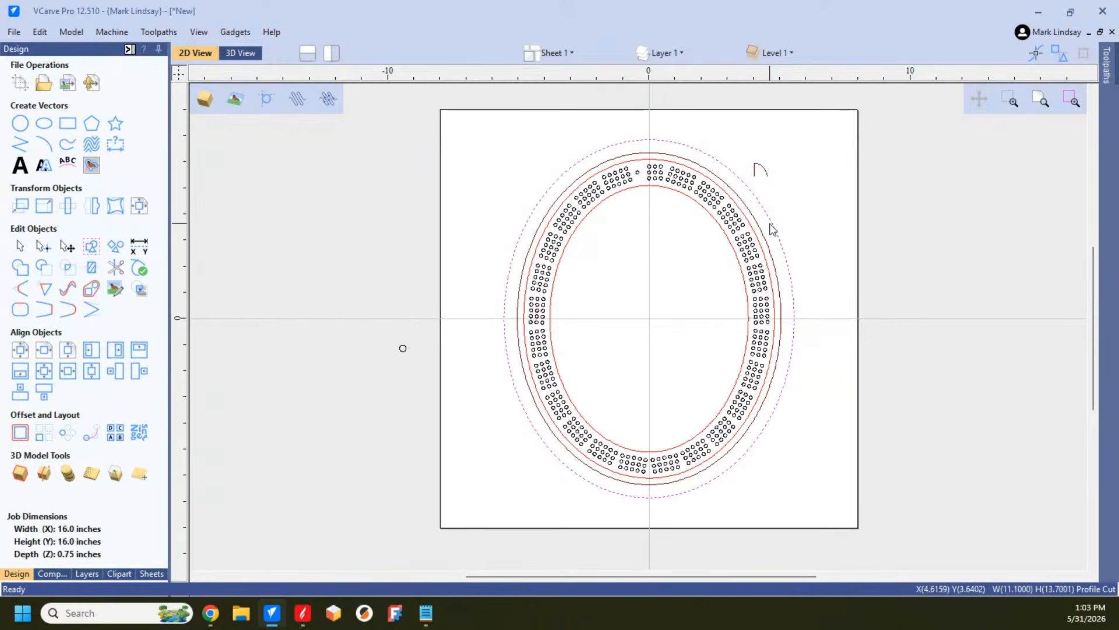
{"action": "right_click", "coordinate": [773, 223]}
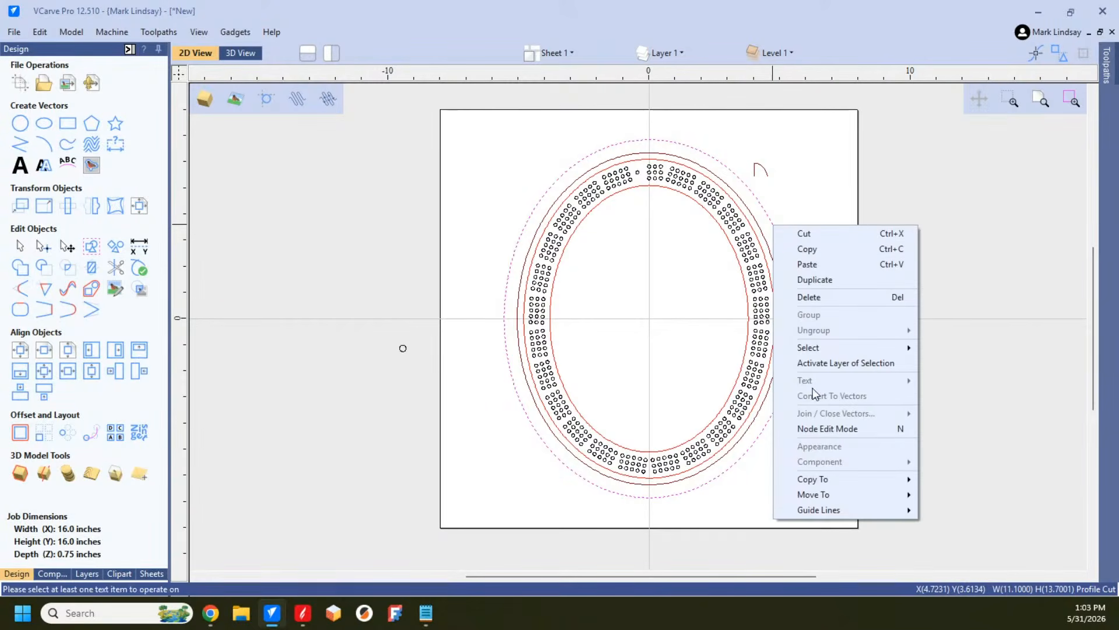
{"action": "mouse_move", "coordinate": [842, 494]}
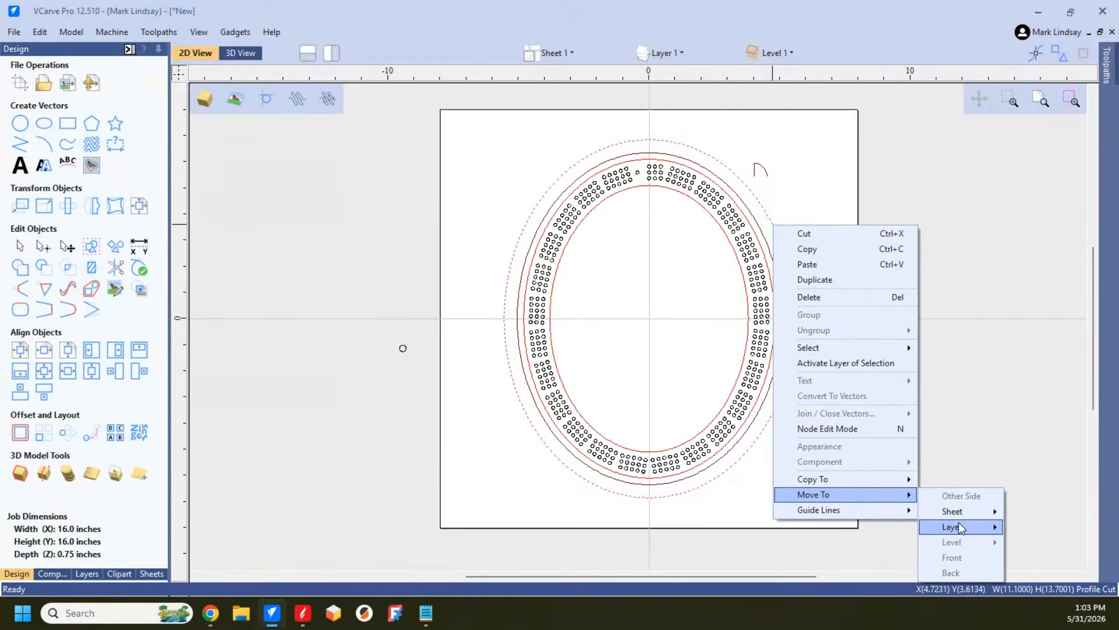
{"action": "mouse_move", "coordinate": [958, 524]}
{"action": "left_click", "coordinate": [822, 567]}
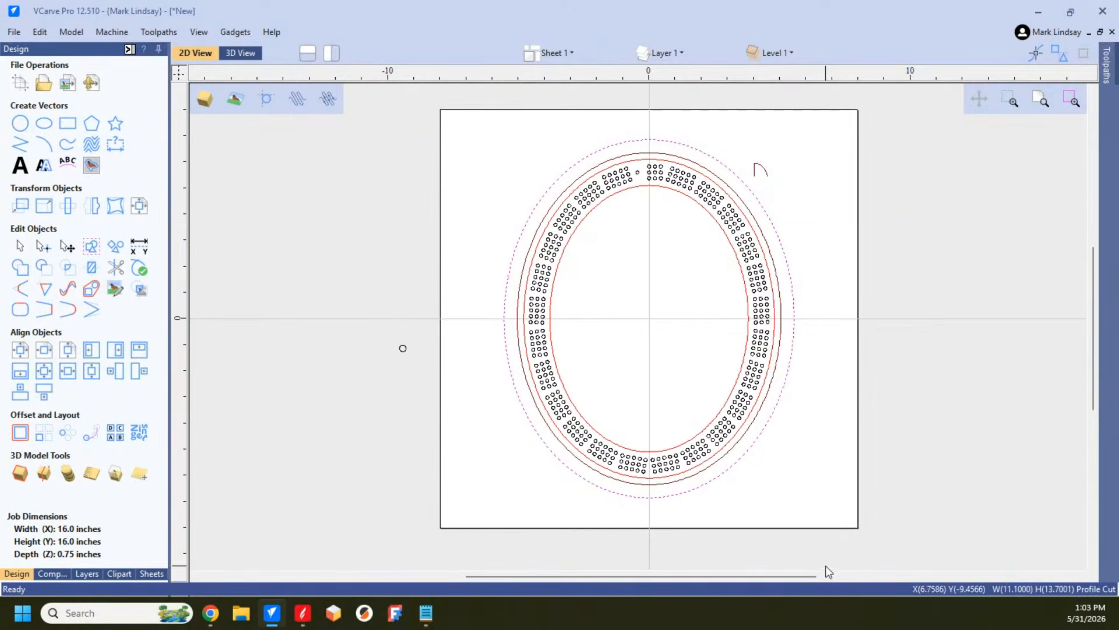
{"action": "left_click", "coordinate": [784, 174]}
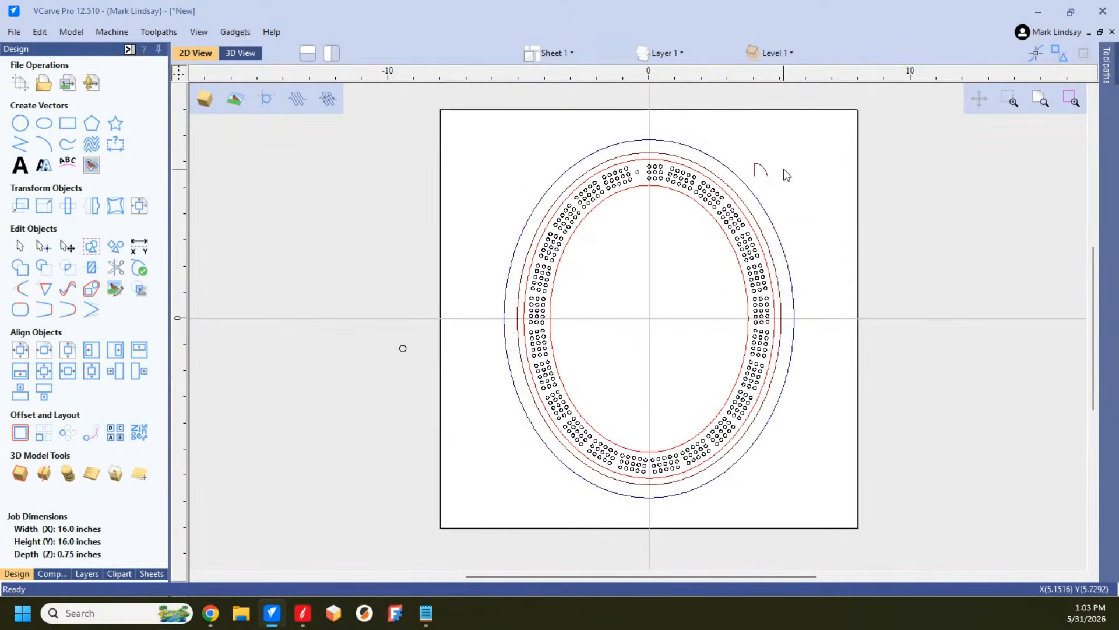
Step: Hide the Peg Holes, Profile Cut, Moulding Vectors and VGrooves layers one by one to check which vectors each holds
{"action": "left_click", "coordinate": [672, 52]}
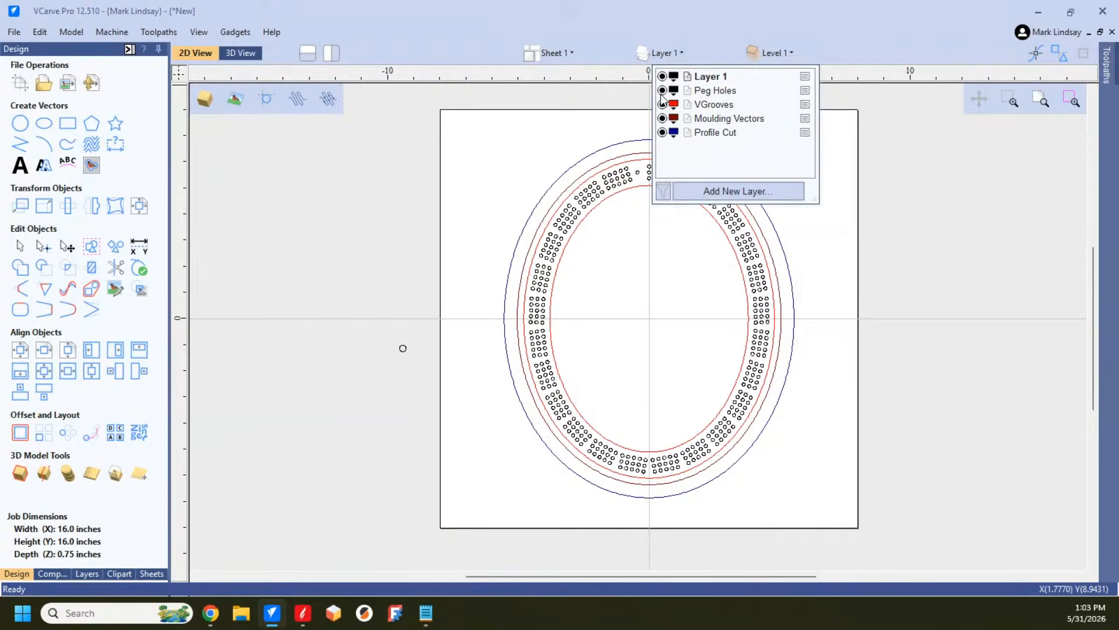
{"action": "left_click", "coordinate": [663, 91]}
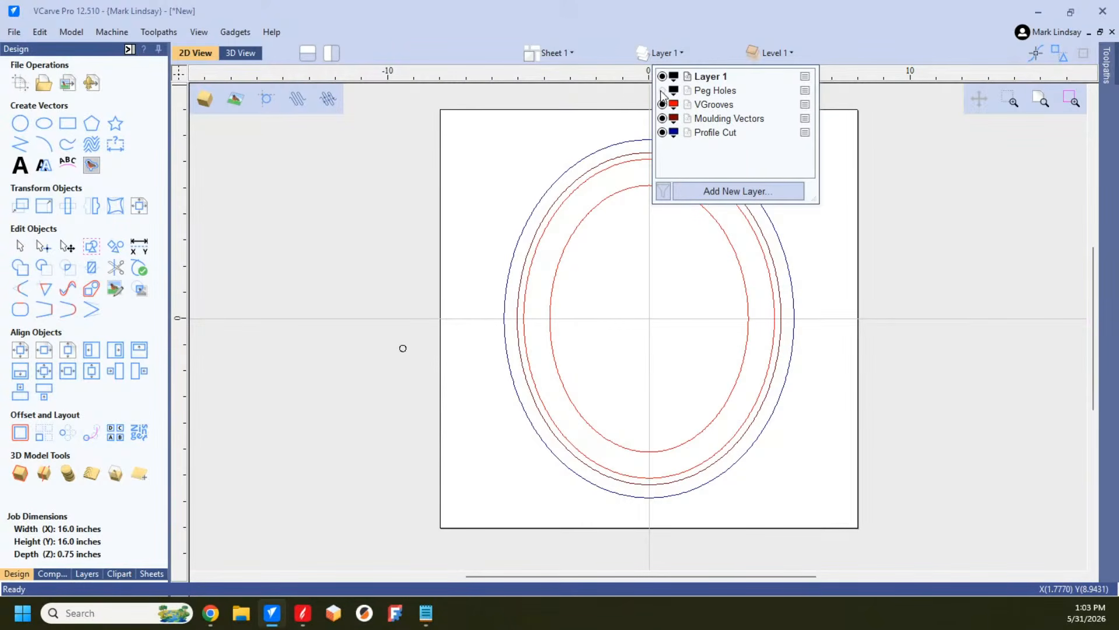
{"action": "left_click", "coordinate": [663, 132]}
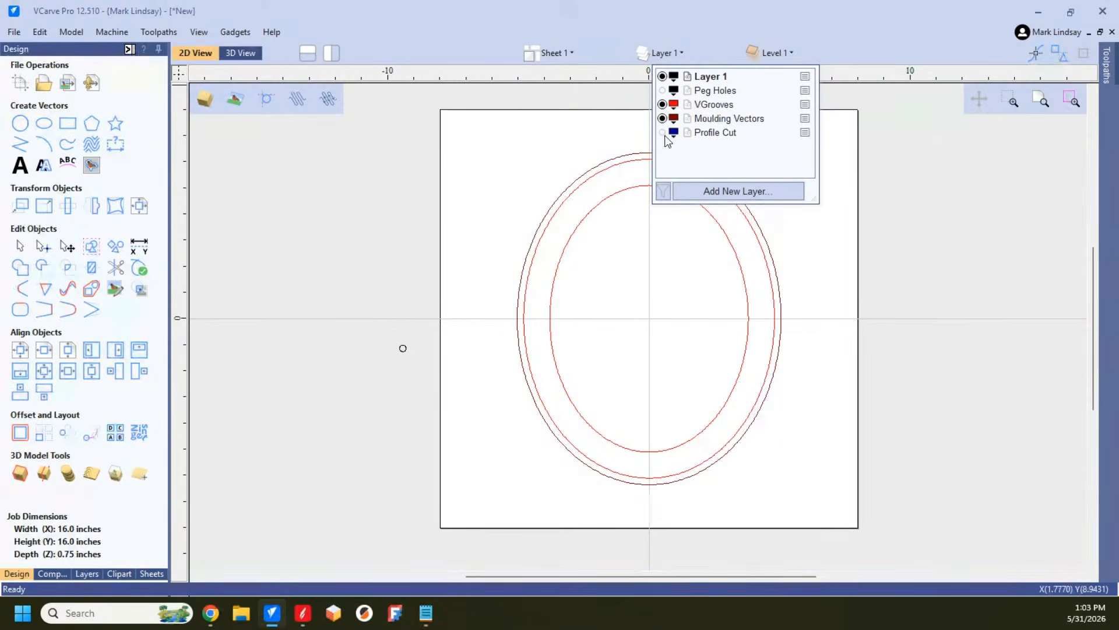
{"action": "left_click", "coordinate": [662, 118]}
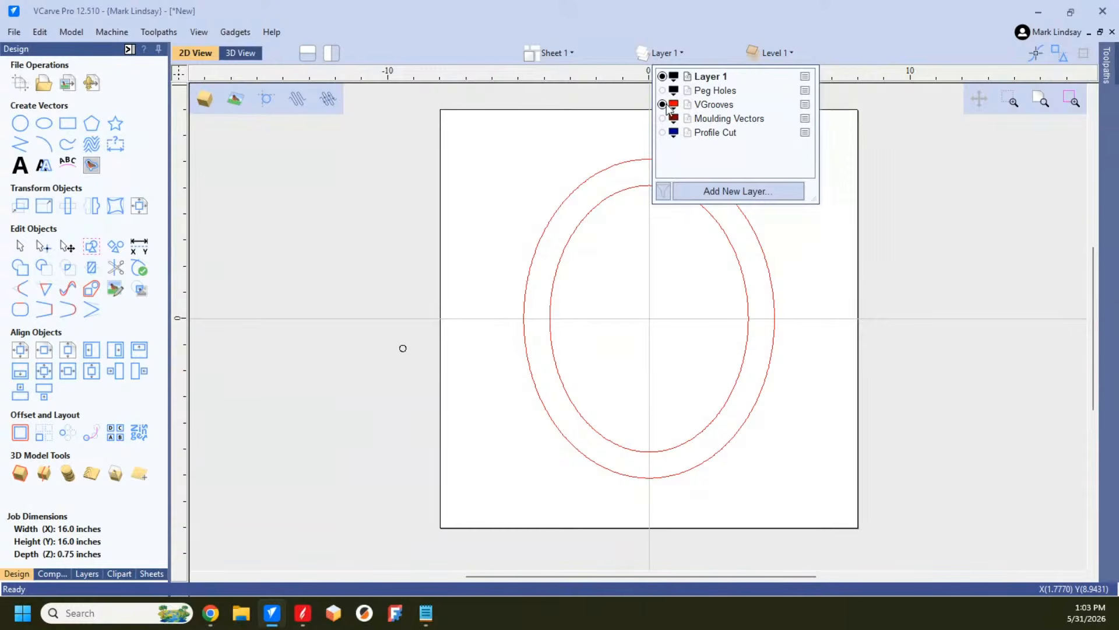
{"action": "left_click", "coordinate": [662, 104]}
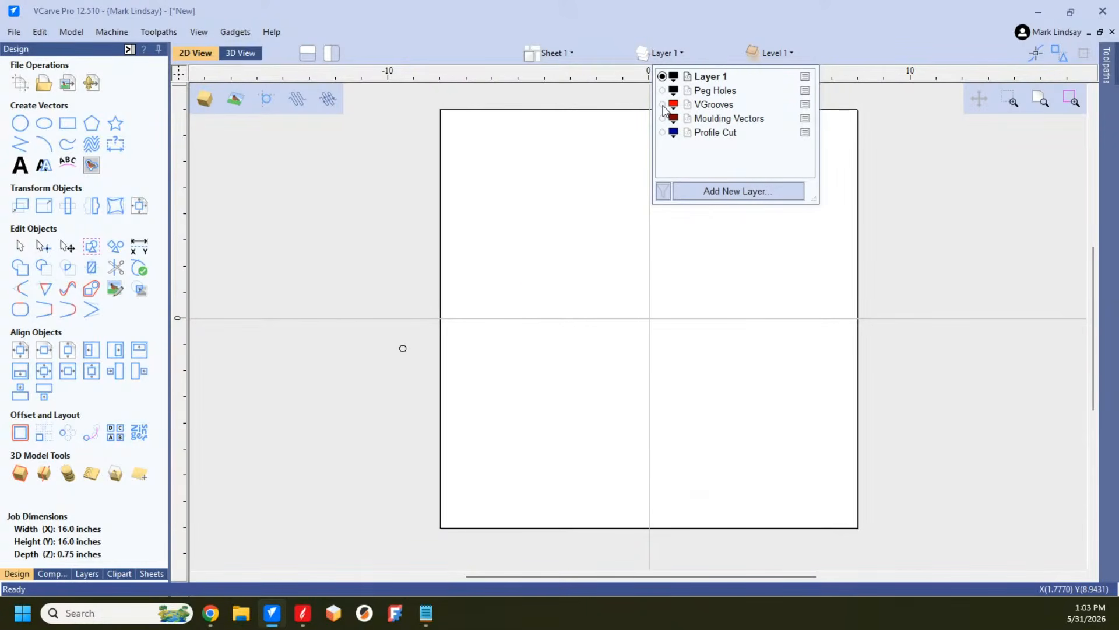
Step: Show the Peg Holes, VGrooves, Moulding Vectors and Profile Cut layers again
{"action": "left_click", "coordinate": [662, 91]}
{"action": "left_click", "coordinate": [663, 105]}
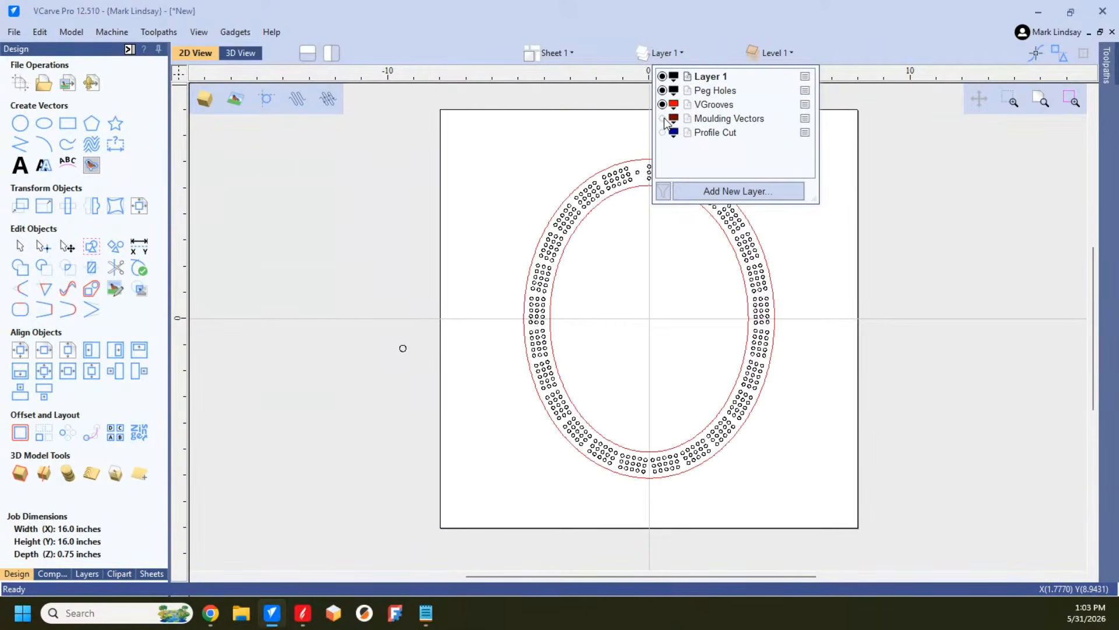
{"action": "left_click", "coordinate": [663, 118]}
{"action": "left_click", "coordinate": [662, 132]}
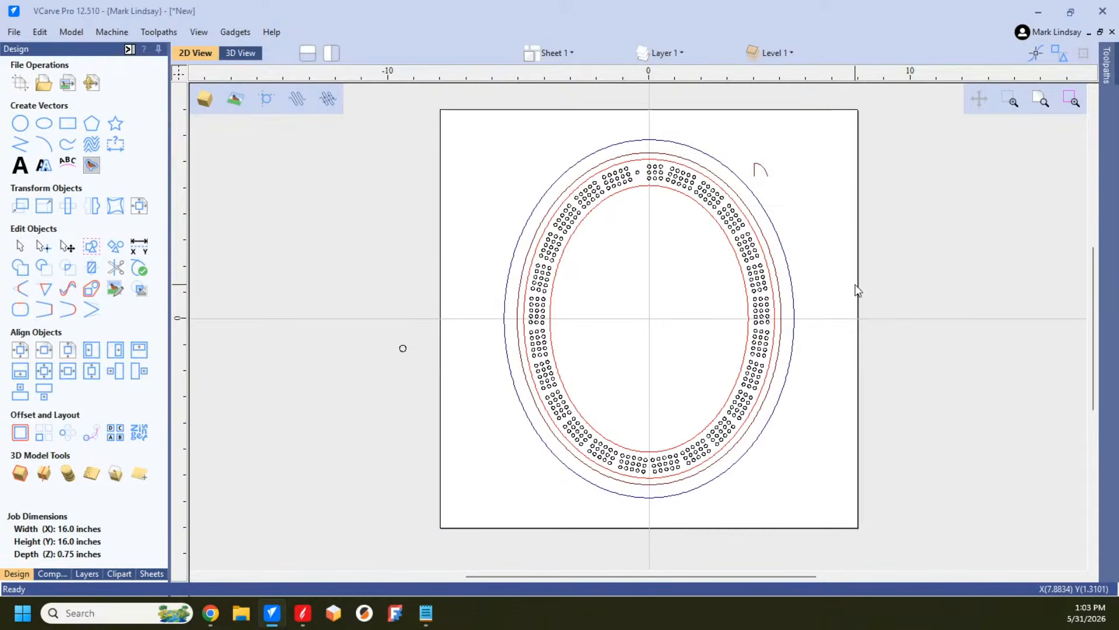